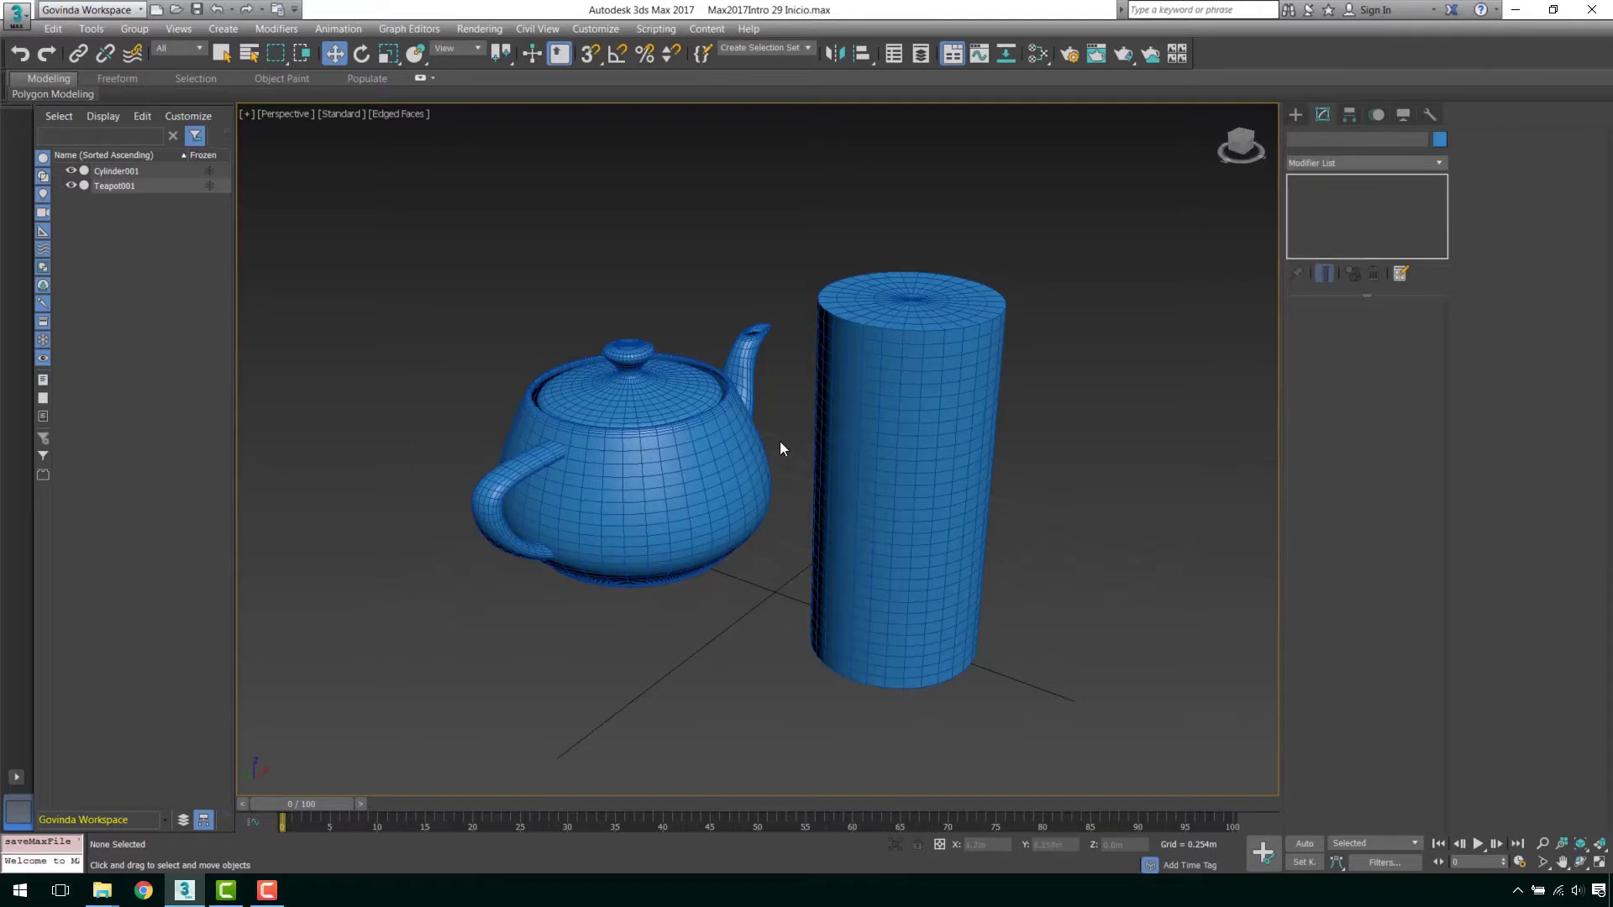
- Orbit around the teapot and cylinder, selecting each in turn
middle_drag(971, 548, 980, 559)
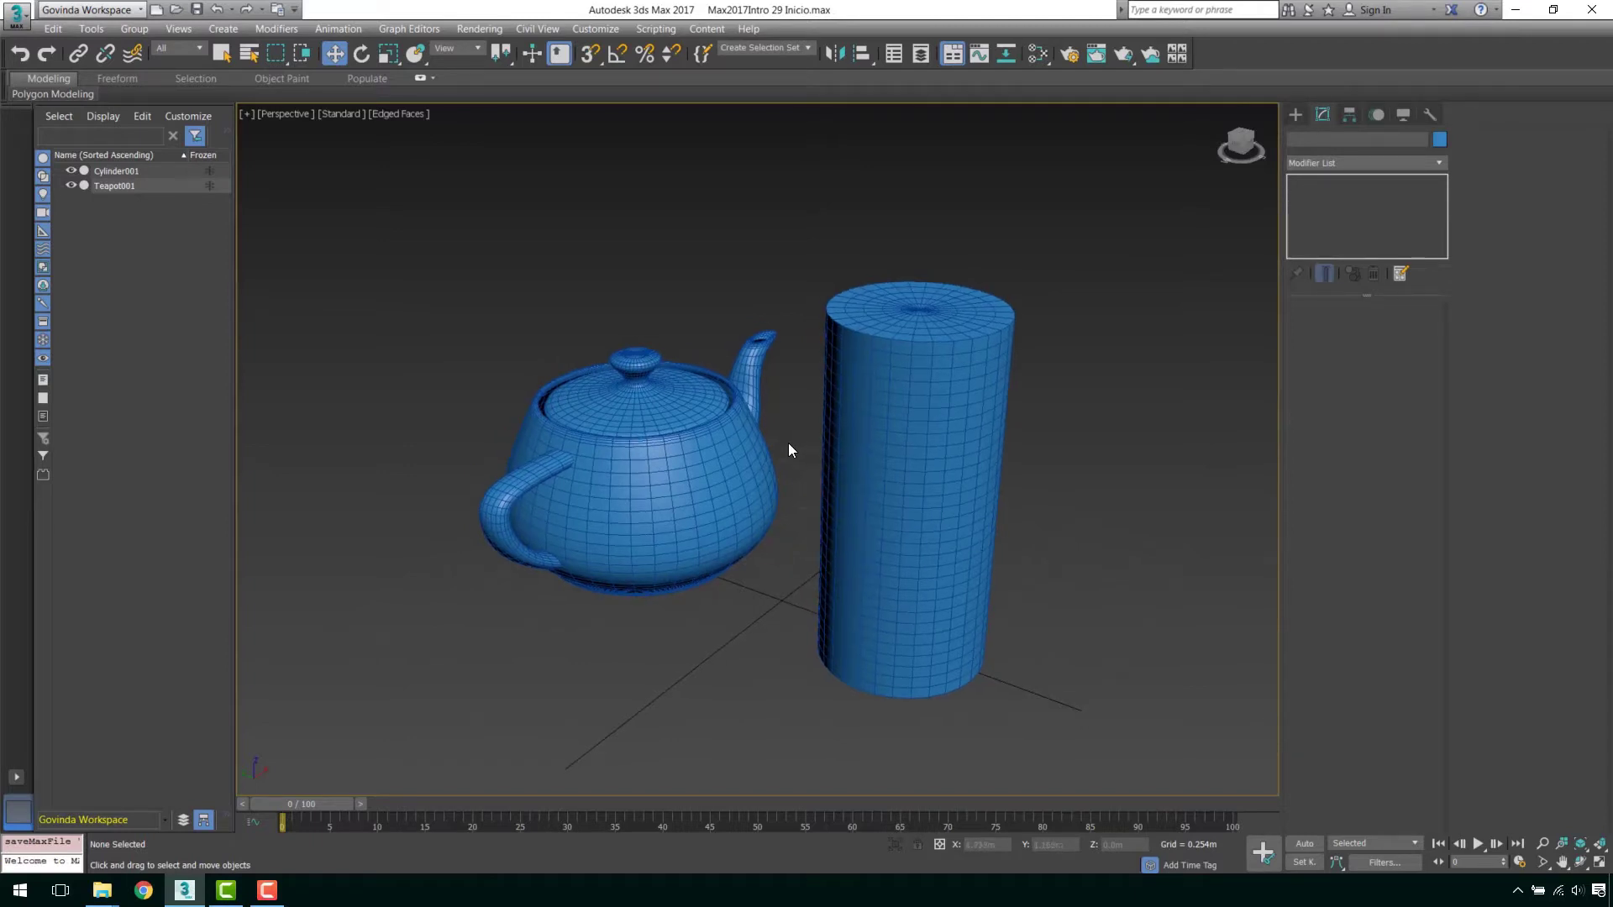
mouse_move(794, 442)
alt+middle_down()
mouse_move(907, 447)
mouse_move(760, 451)
mouse_move(937, 458)
mouse_move(836, 507)
alt+middle_up()
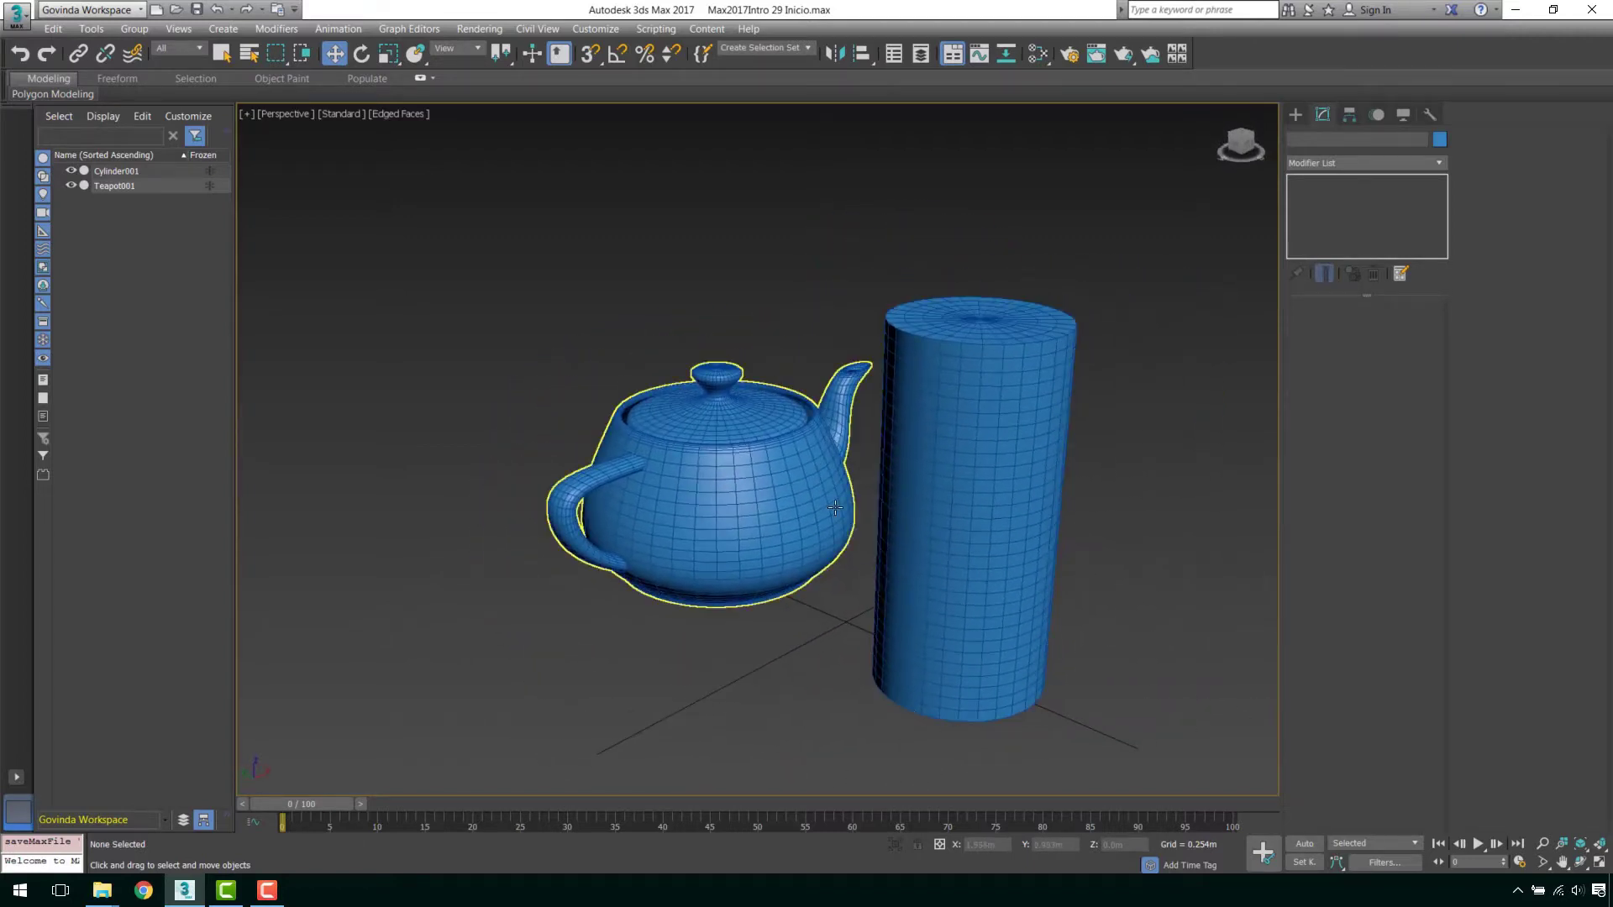
click(764, 503)
alt+middle_drag(858, 541, 1095, 405)
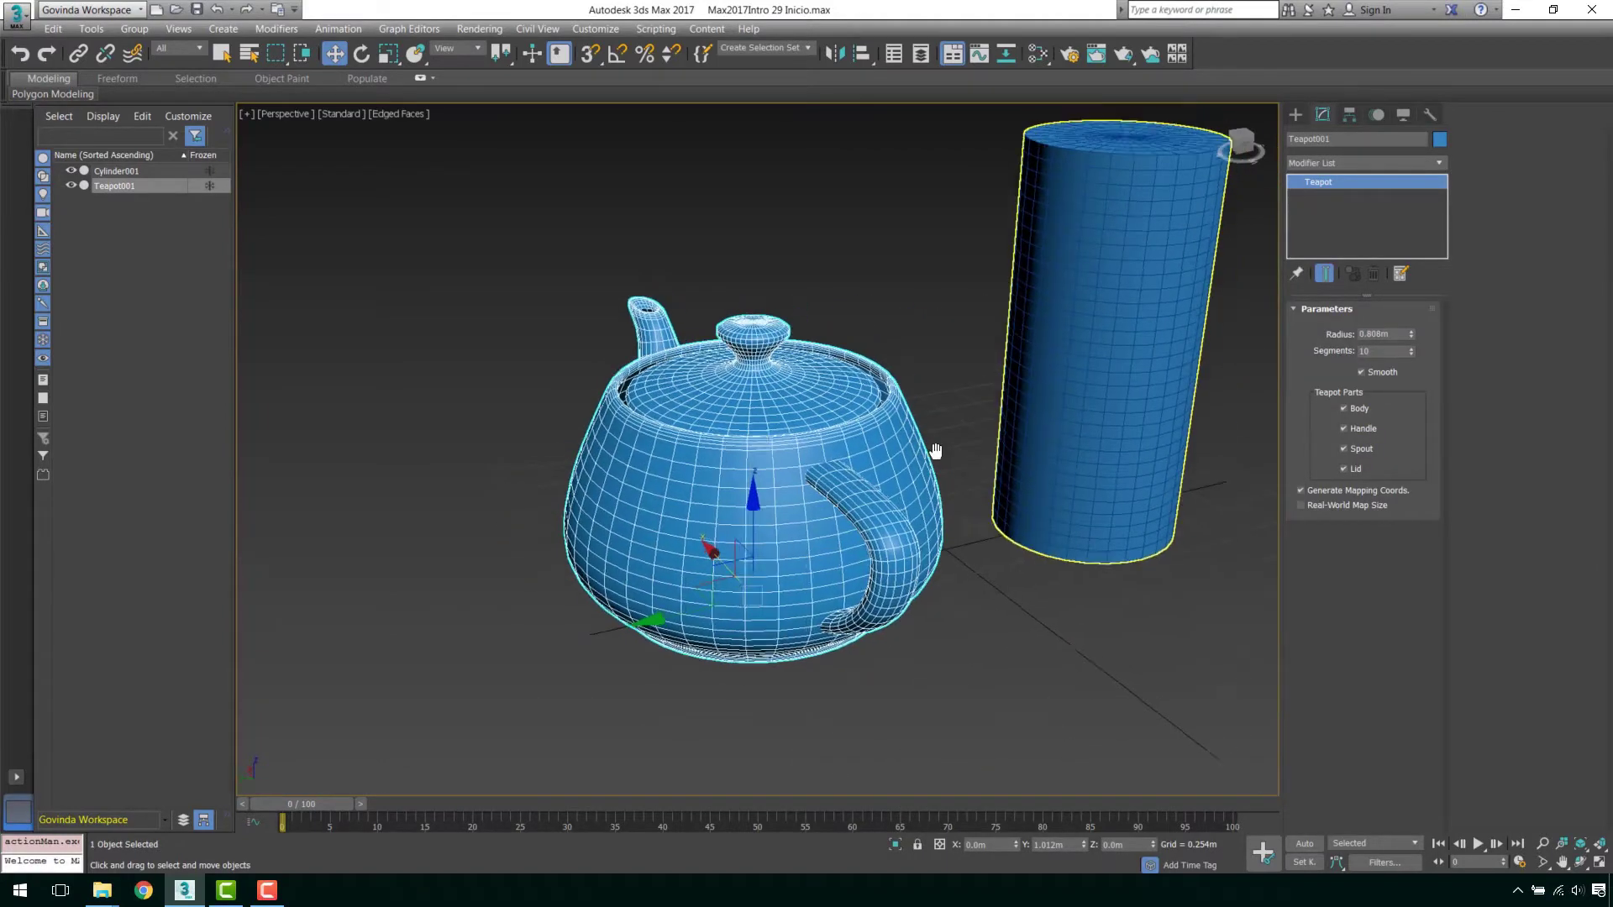
alt+middle_drag(1210, 446, 1121, 698)
click(1050, 546)
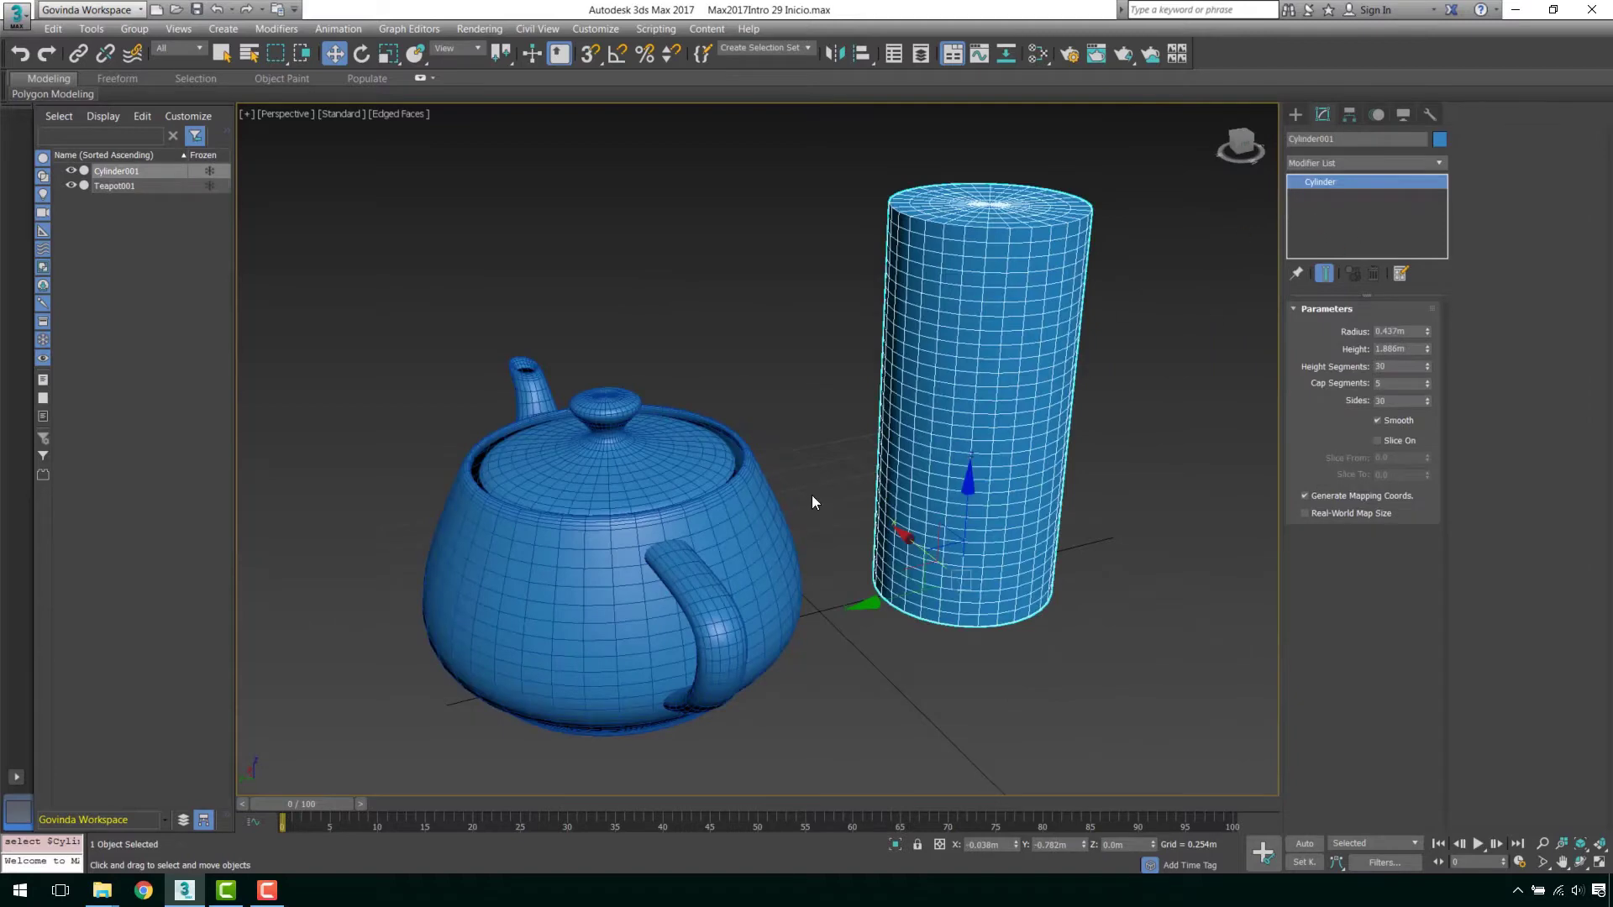
- Dismiss the cylinder's context menu unchanged, reselect the teapot and show the Modifier List
alt+middle_drag(812, 496, 995, 504)
right_click(995, 505)
mouse_move(1046, 683)
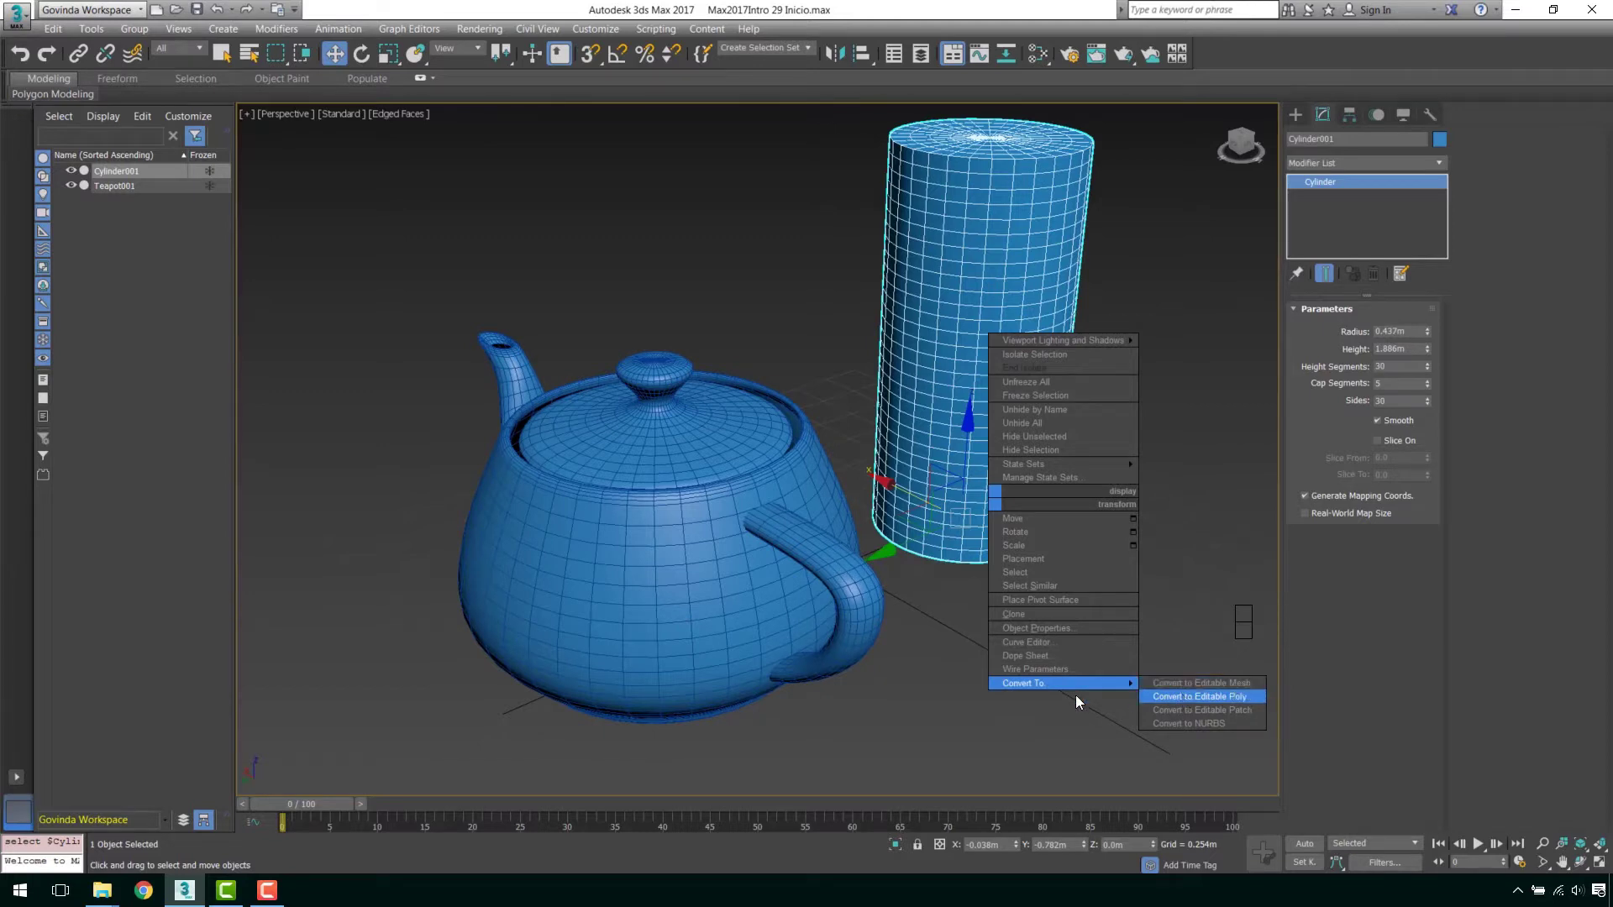
click(944, 694)
middle_drag(945, 694, 902, 713)
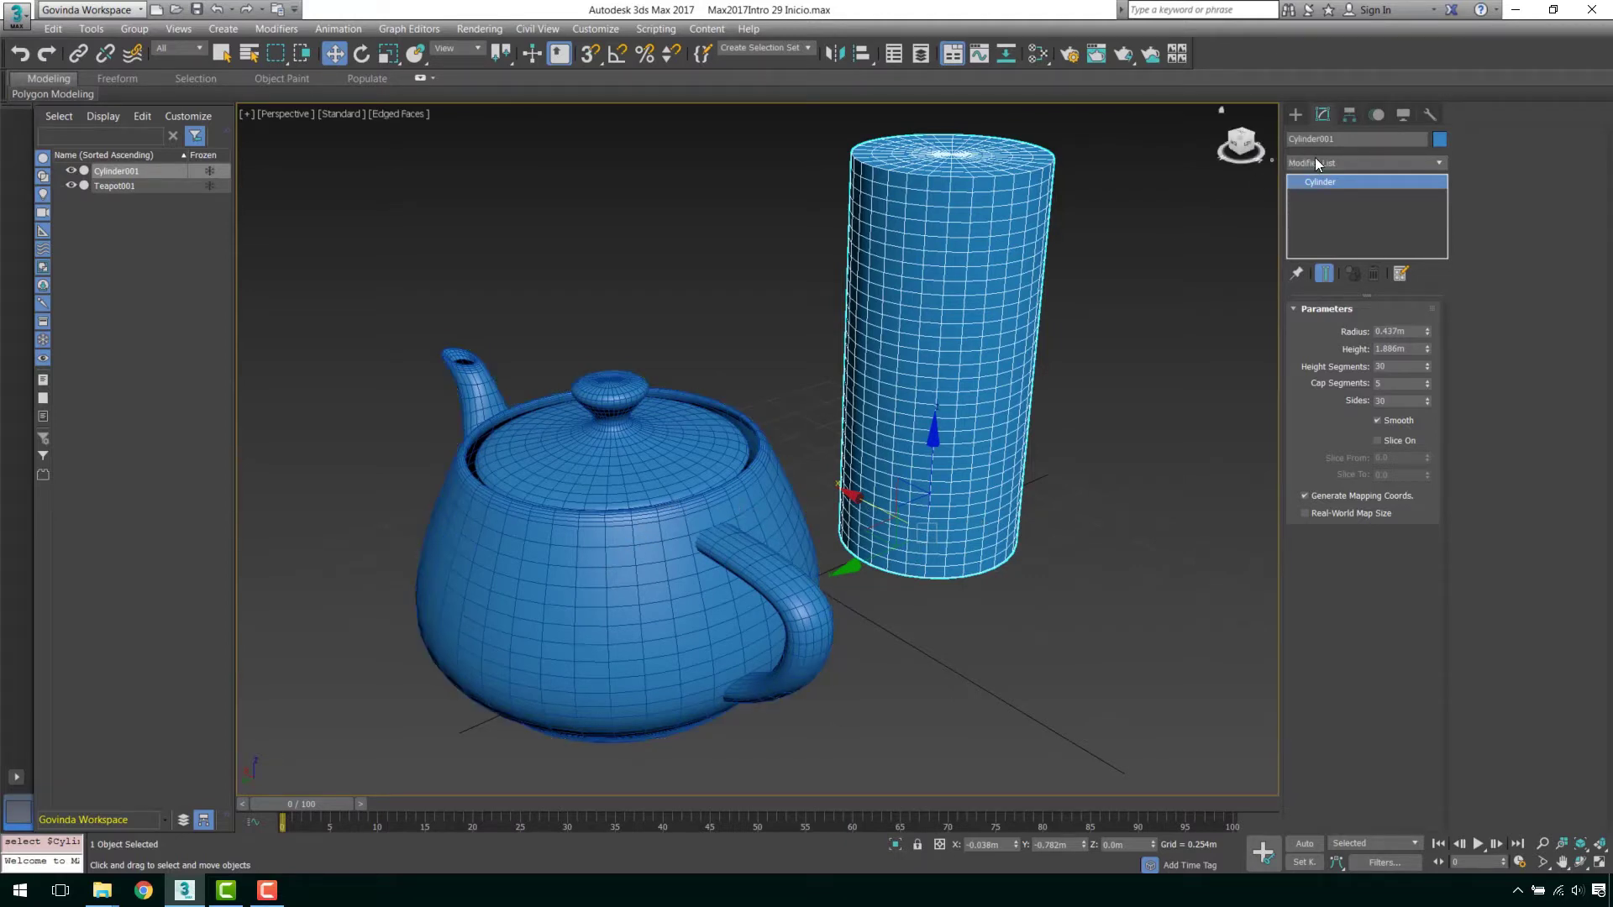
drag(757, 299, 577, 583)
click(1365, 167)
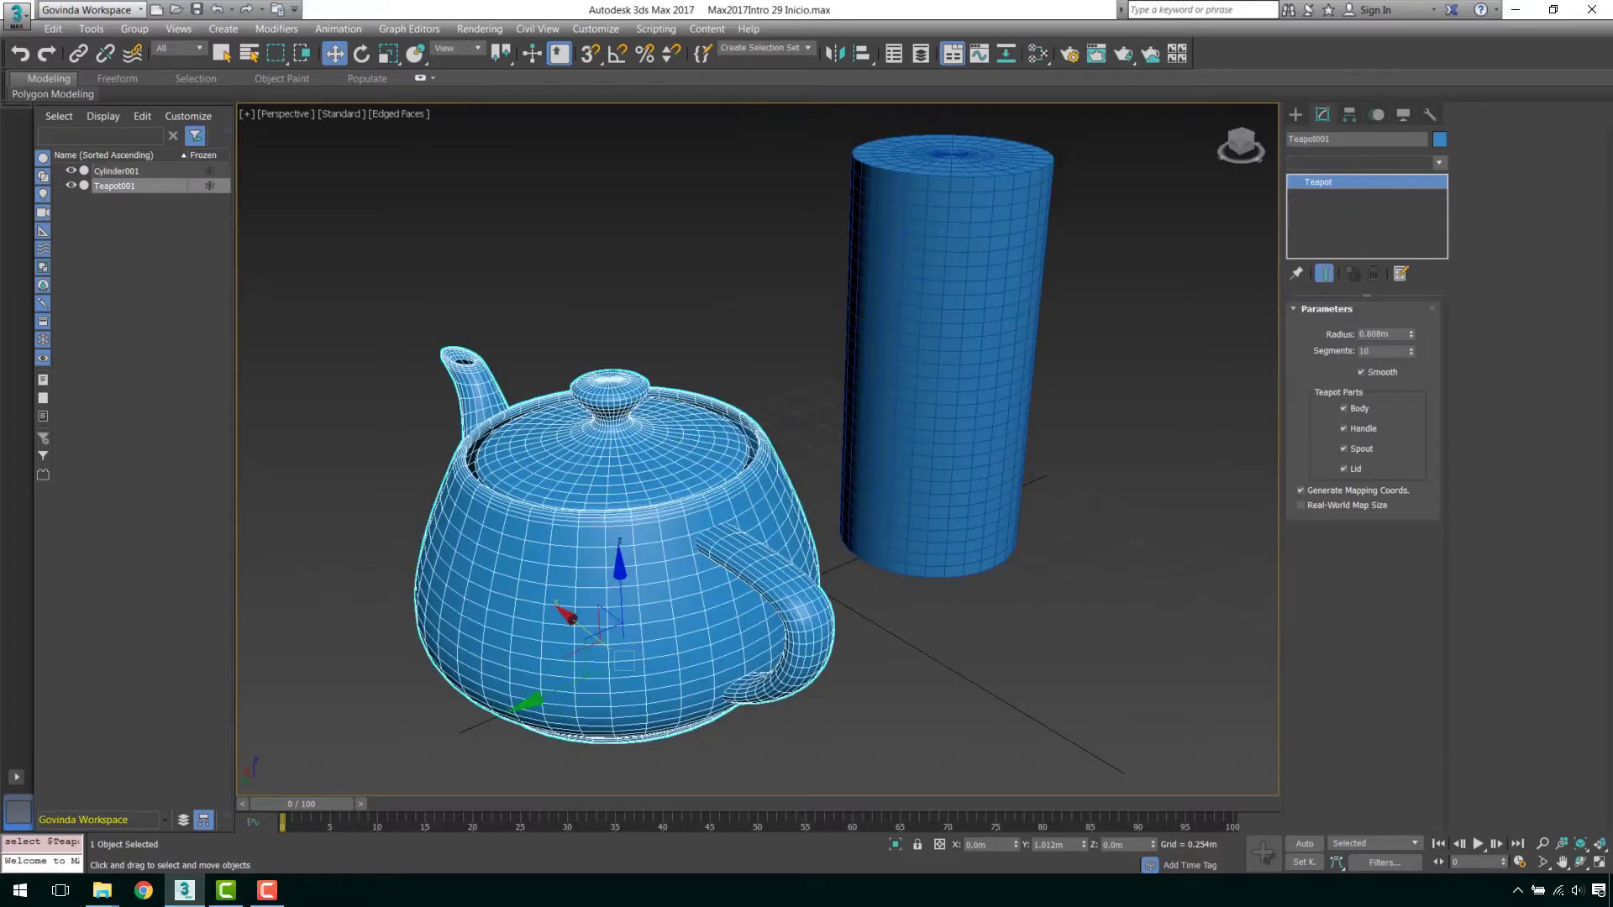
- Give the teapot an Edit Poly modifier and enter Polygon sub-object level
scroll(1389, 486, down, 1)
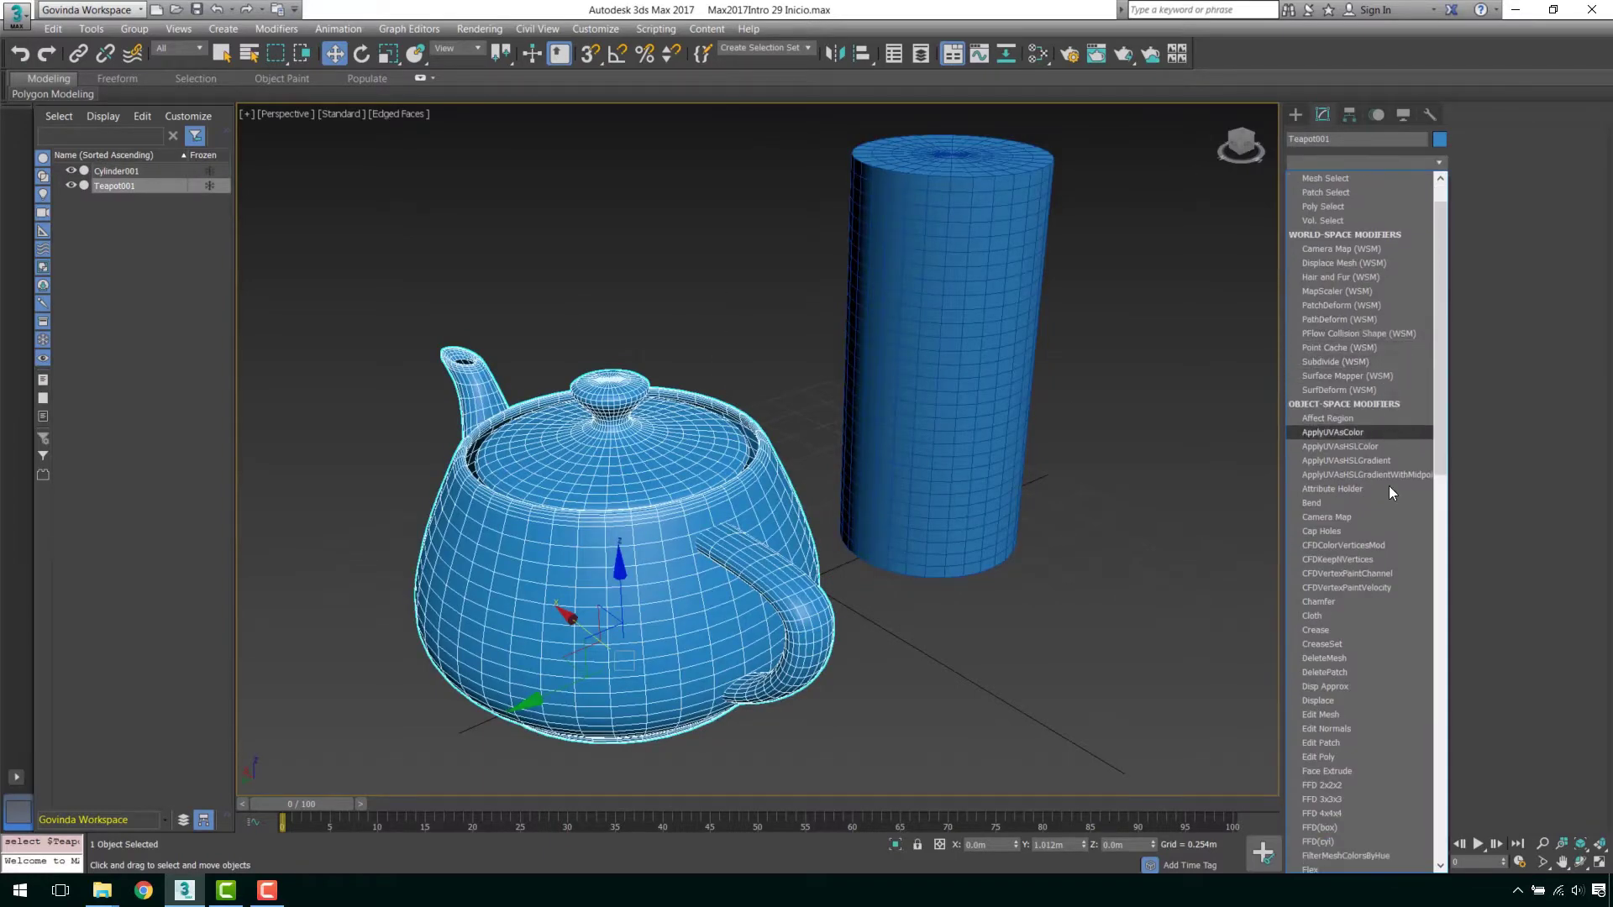
click(1356, 750)
middle_drag(881, 457, 1016, 434)
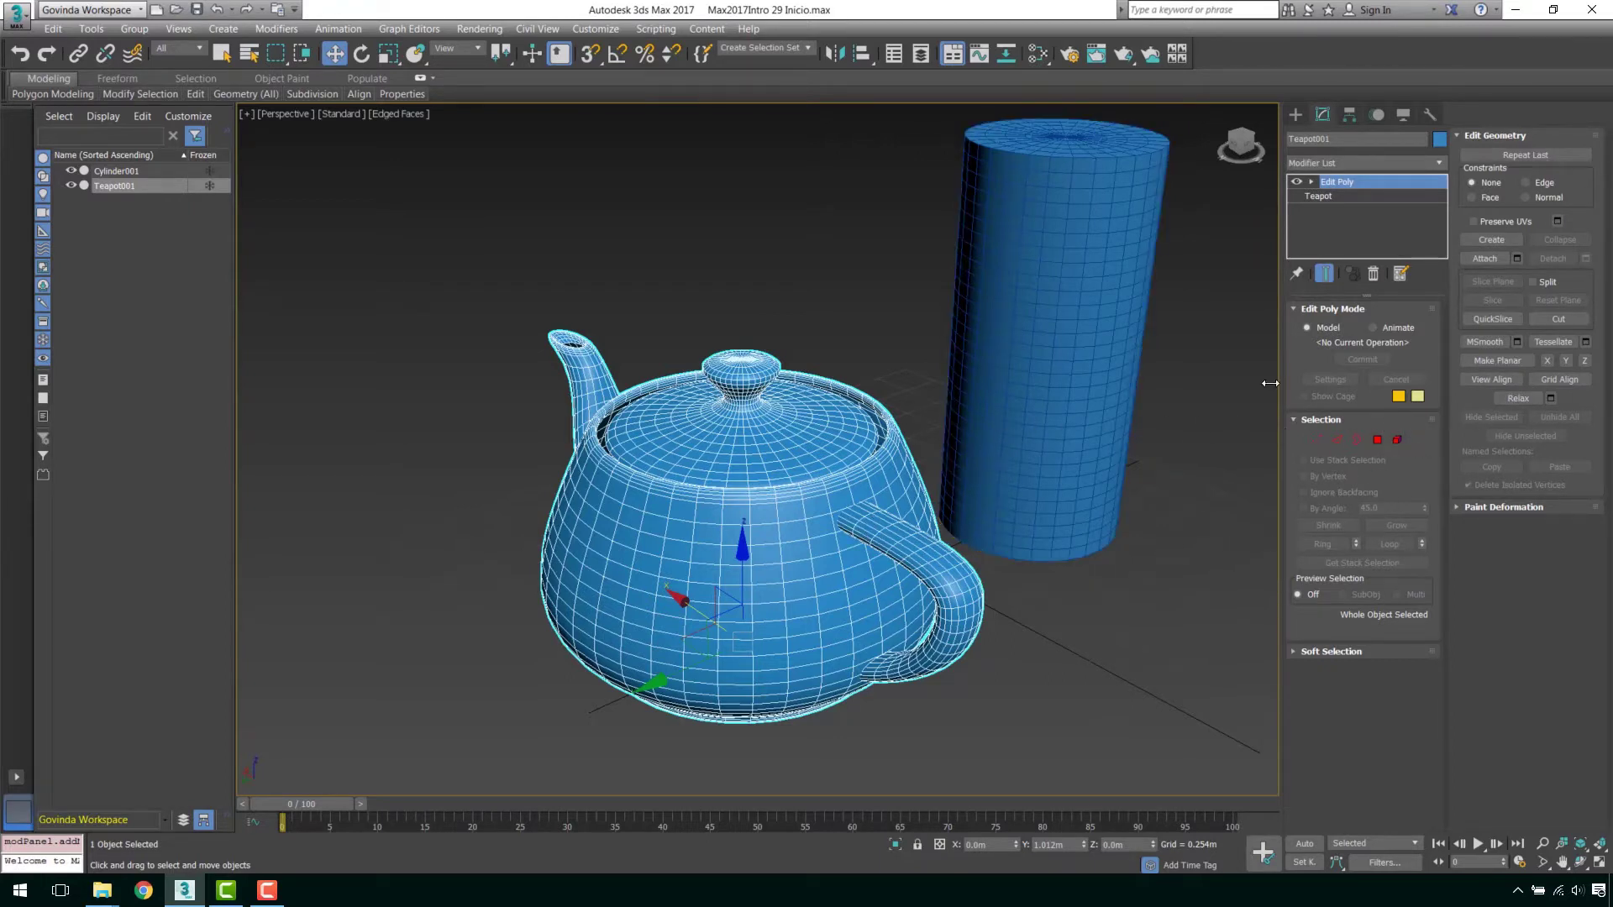
mouse_move(845, 360)
alt+middle_down()
mouse_move(864, 399)
mouse_move(893, 375)
mouse_move(945, 391)
alt+middle_up()
scroll(952, 399, up, 3)
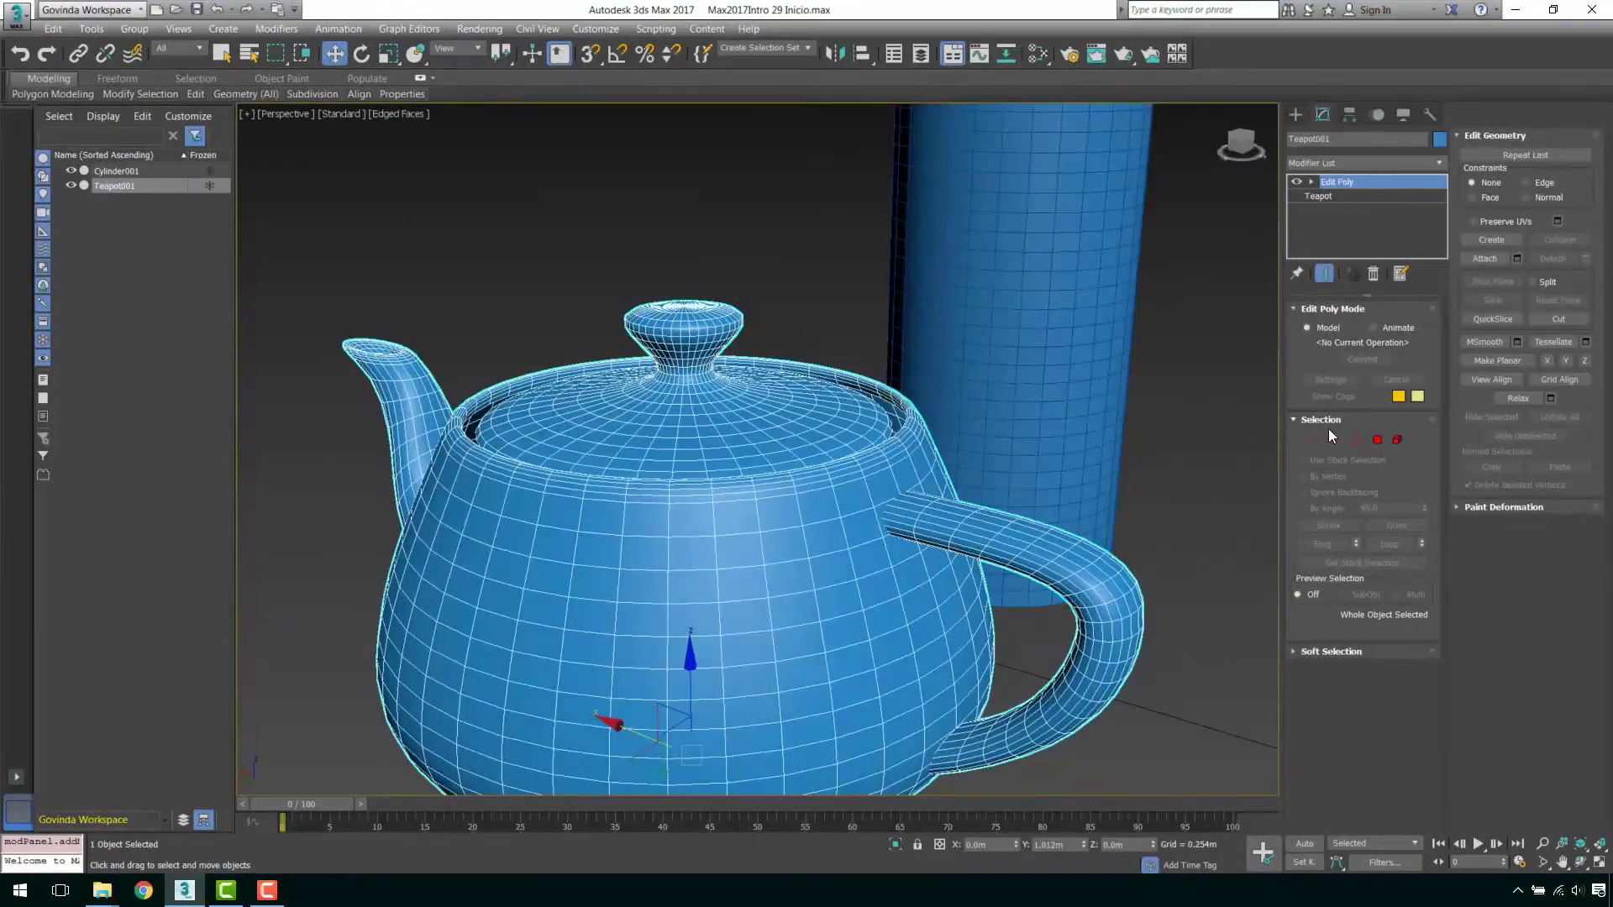
click(1378, 442)
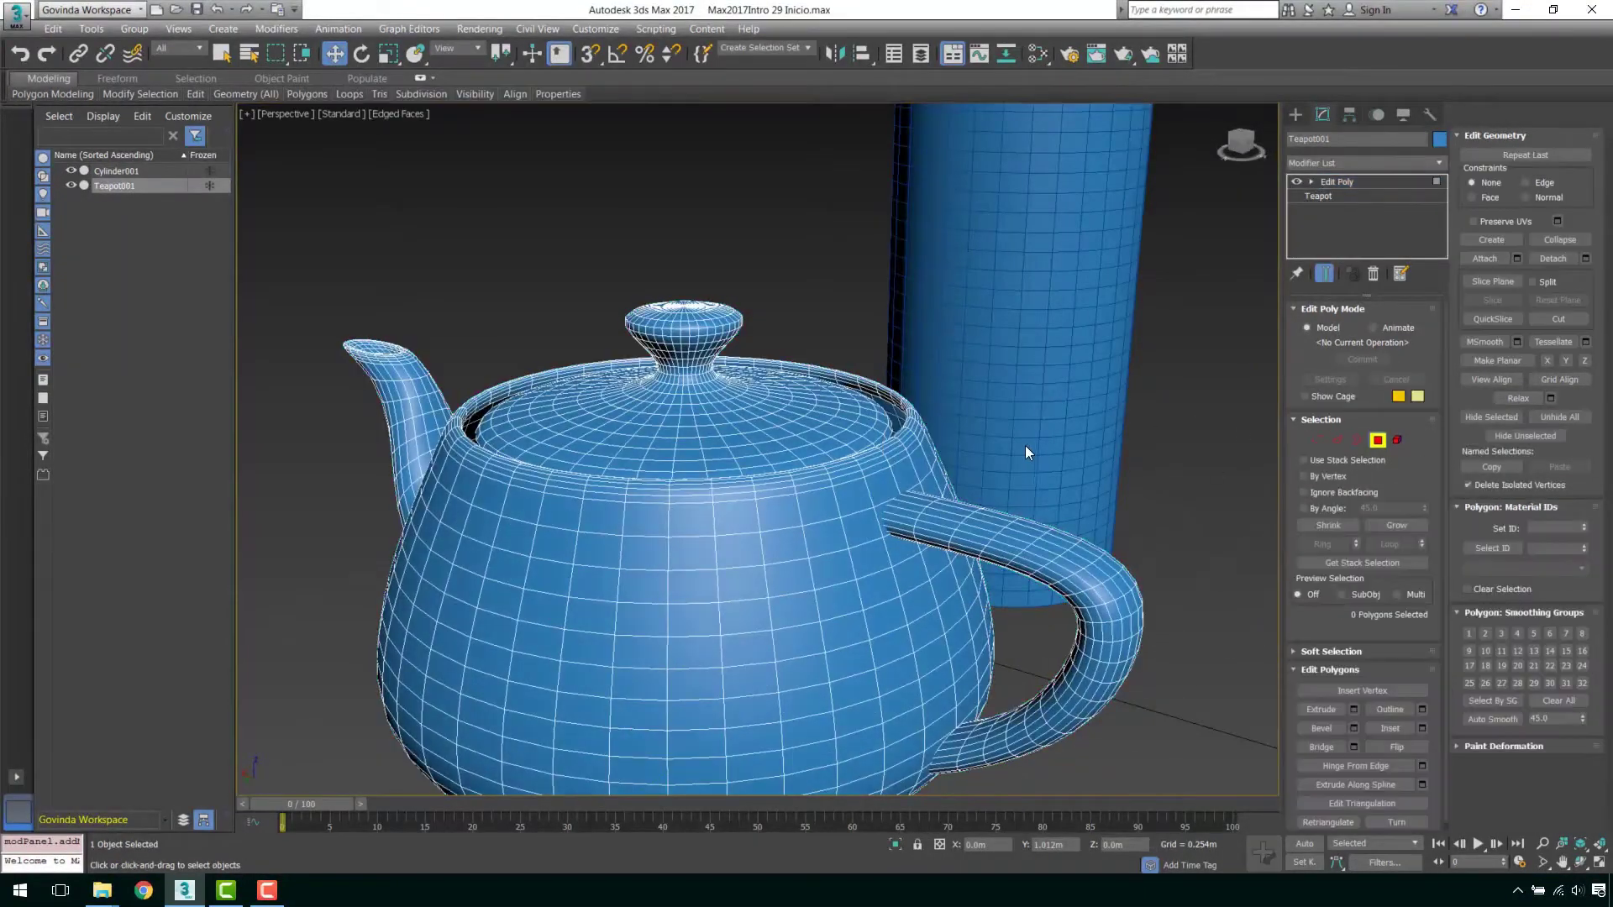
- Try selecting the lid, handle and spout elements, then return to Polygon selection
click(1398, 440)
click(775, 427)
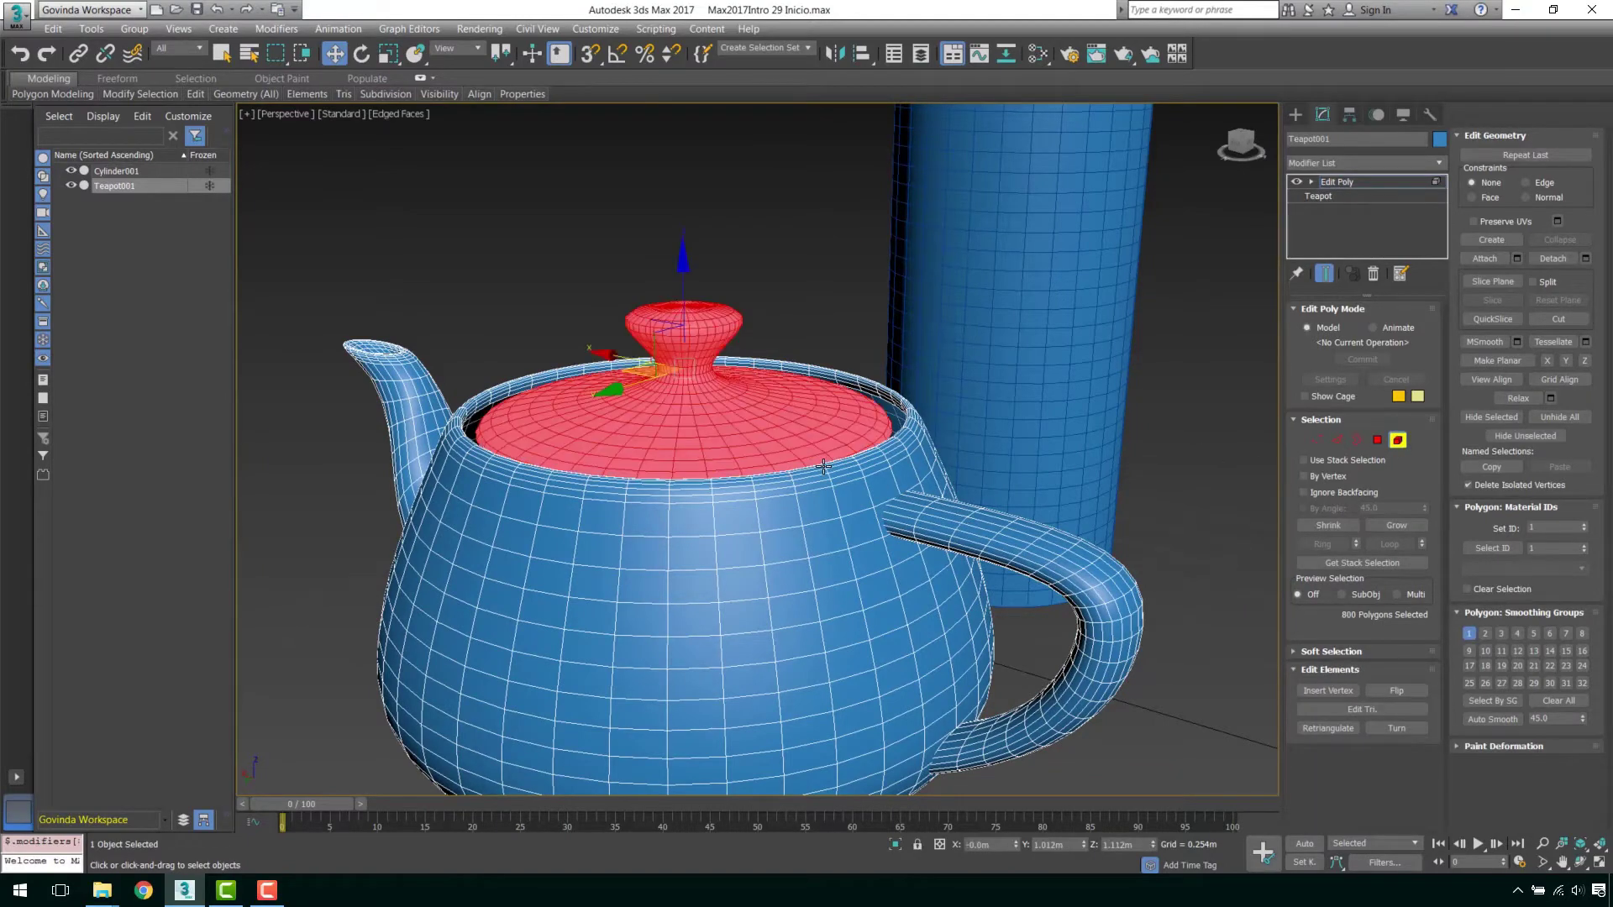
mouse_move(823, 468)
alt+middle_down()
mouse_move(838, 505)
mouse_move(832, 472)
alt+middle_up()
click(1022, 533)
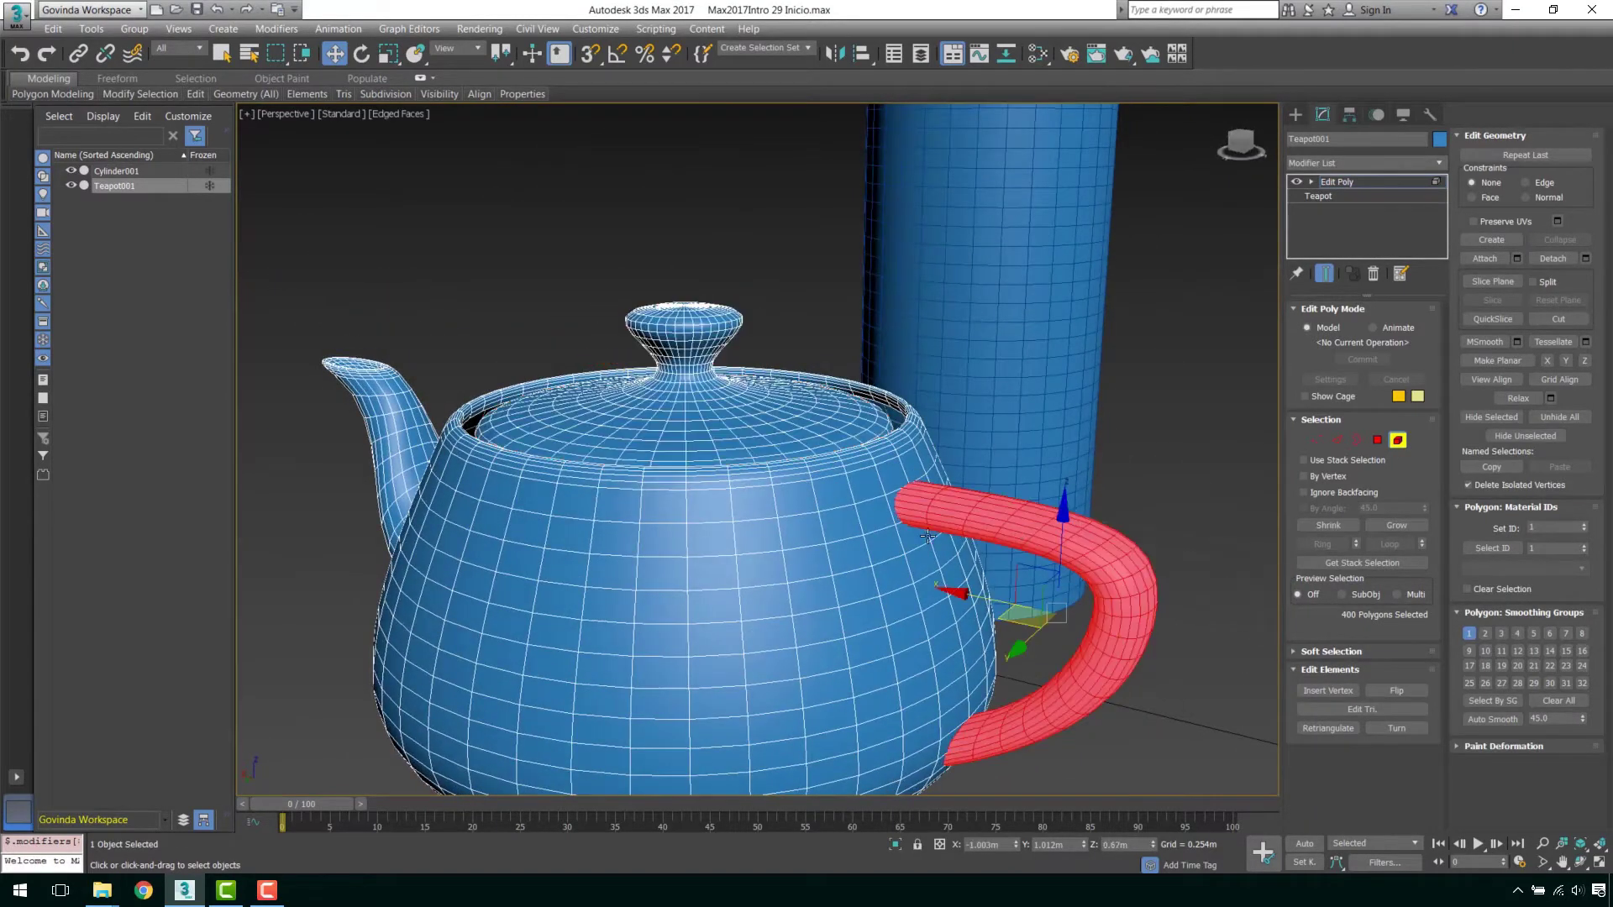
scroll(812, 464, up, 2)
click(487, 409)
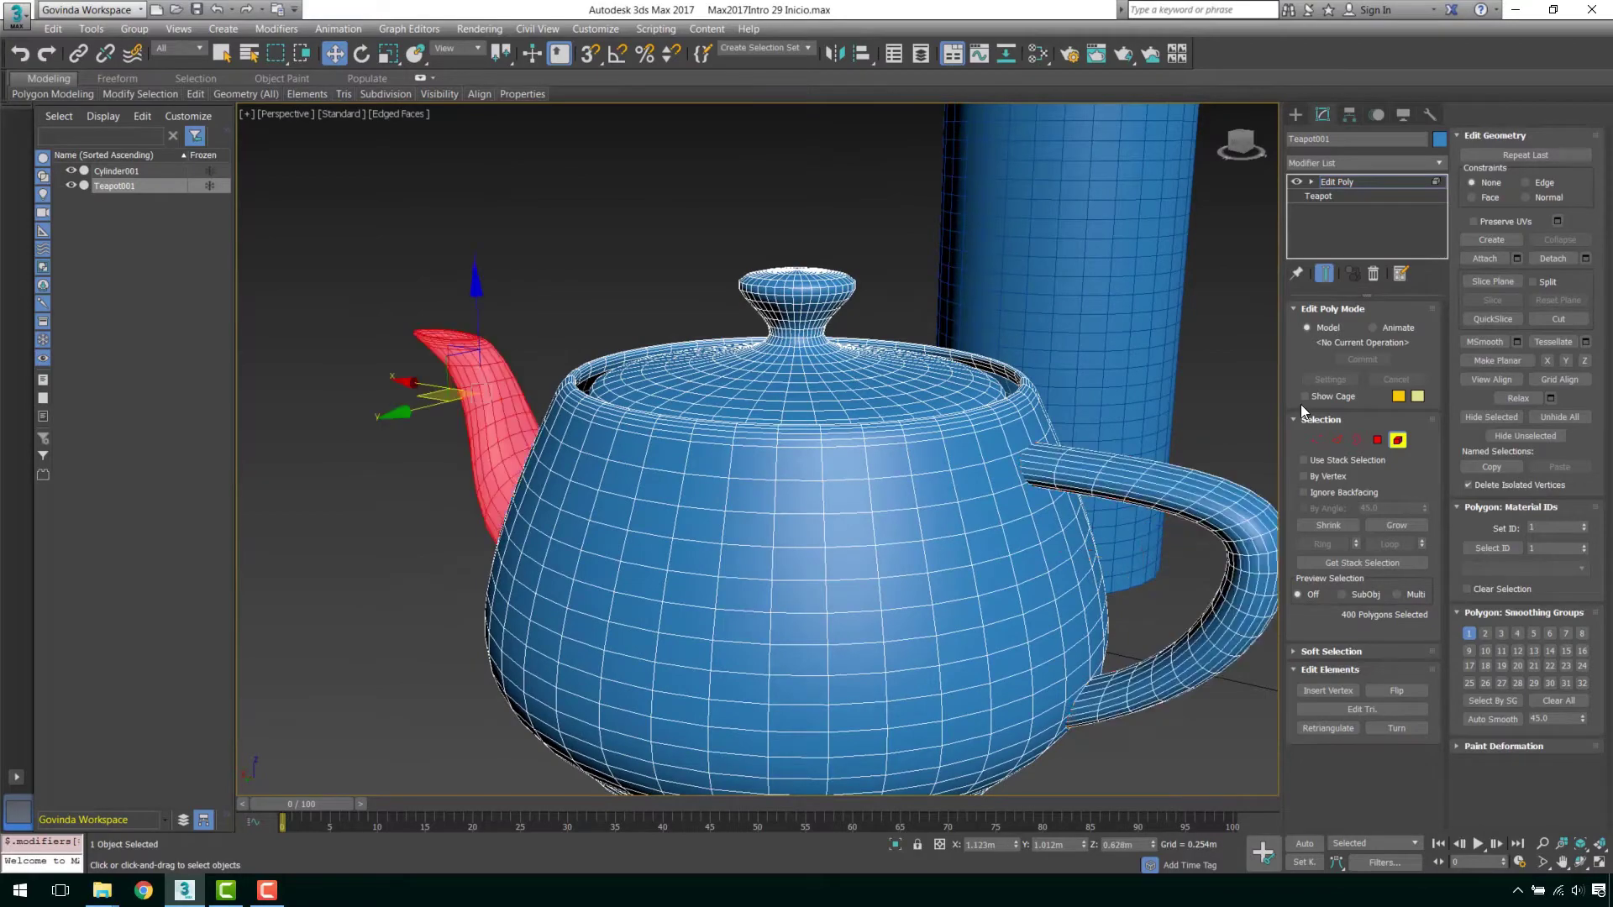
click(1377, 441)
scroll(1033, 450, down, 2)
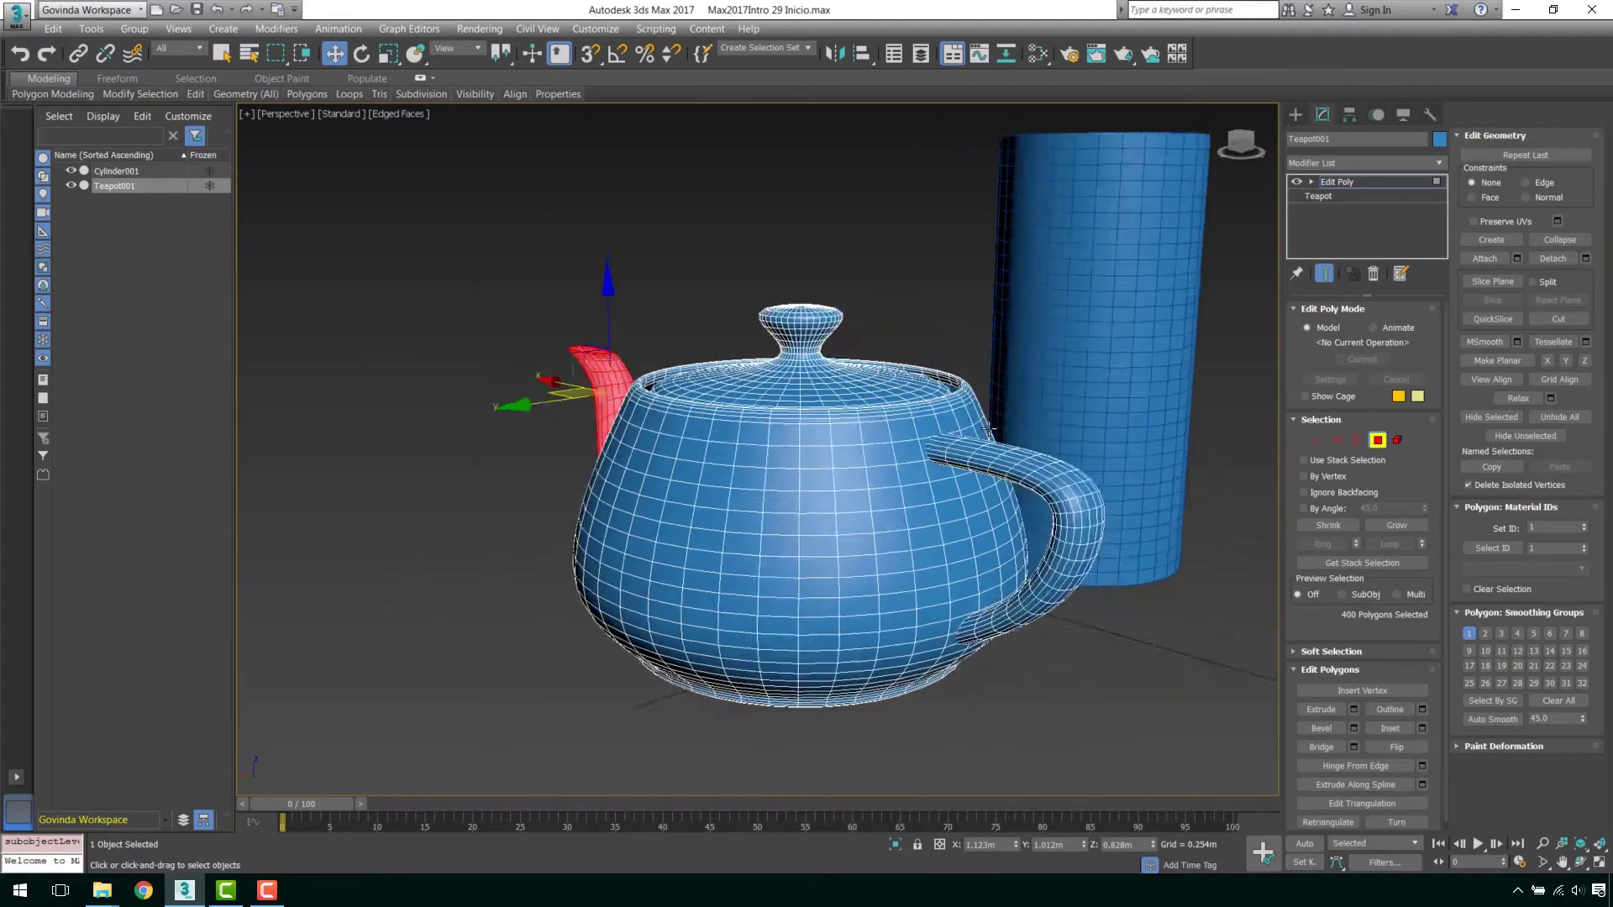
mouse_move(1034, 449)
alt+middle_down()
mouse_move(1181, 510)
mouse_move(809, 388)
mouse_move(932, 415)
alt+middle_up()
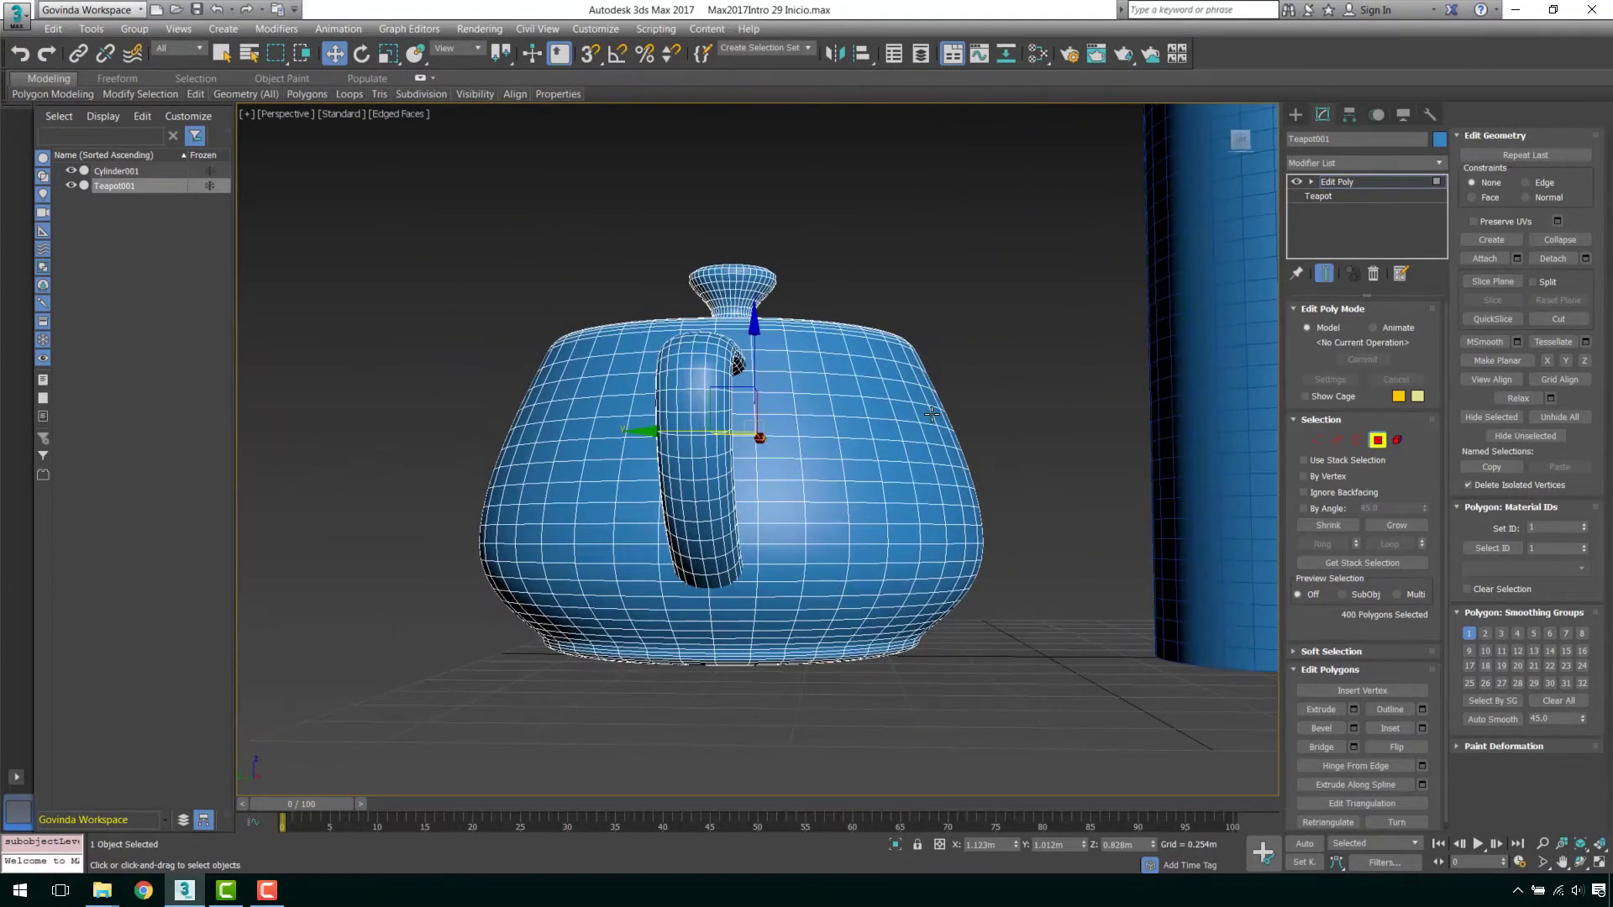
- In Front view, box-select the teapot's upper-half polygons and delete all 2206 of them
key(f)
key(z)
scroll(919, 415, down, 5)
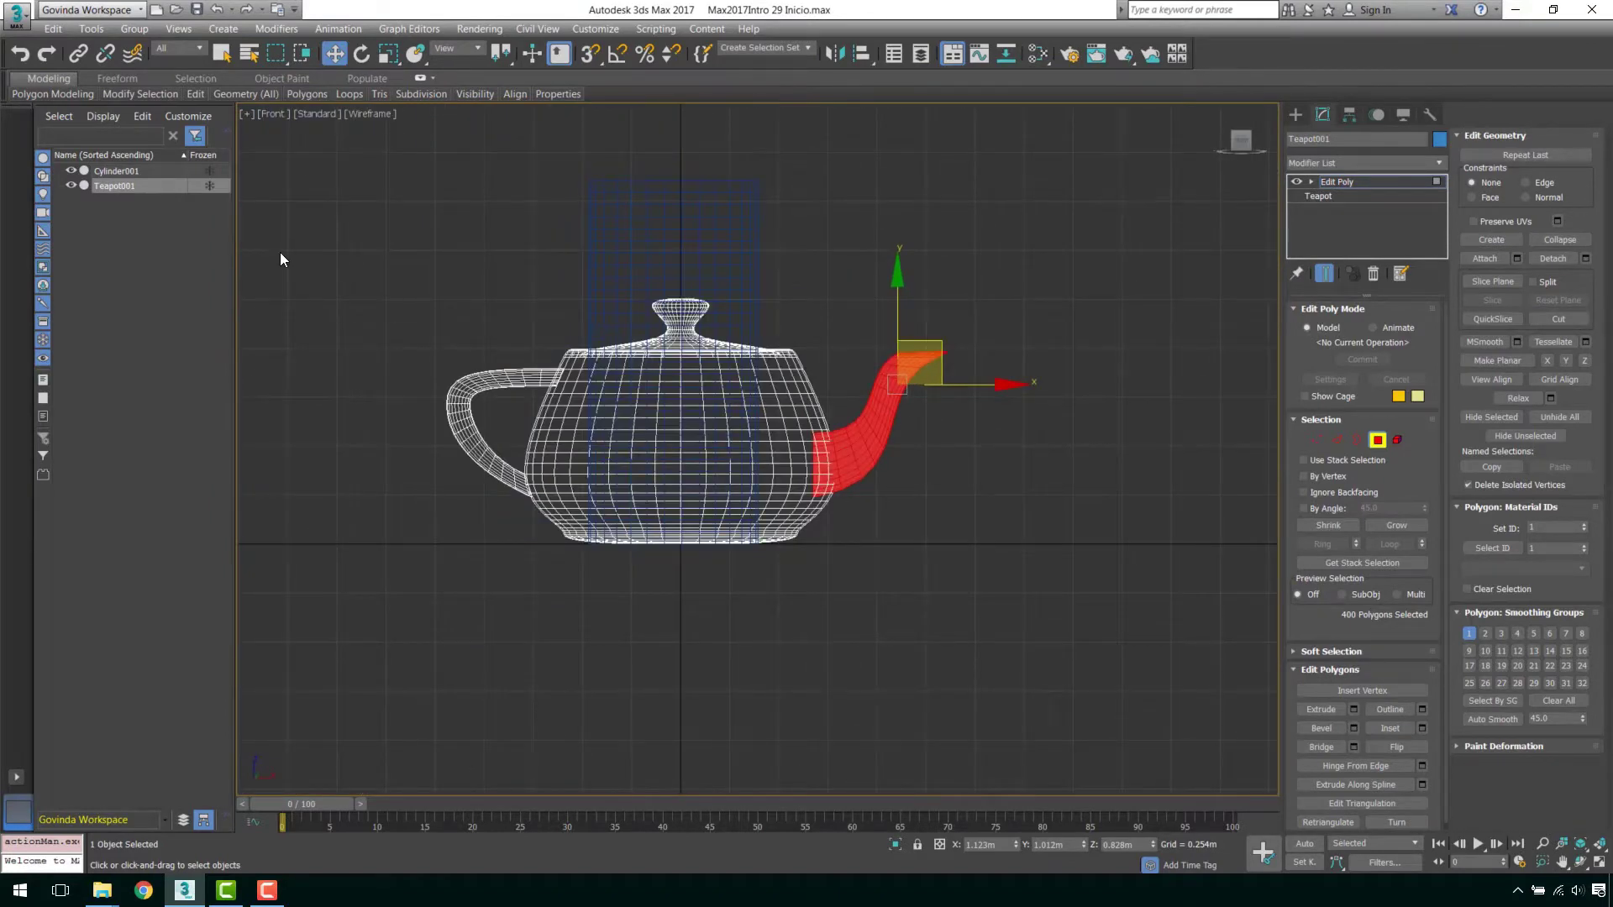
drag(280, 251, 1056, 448)
key(z)
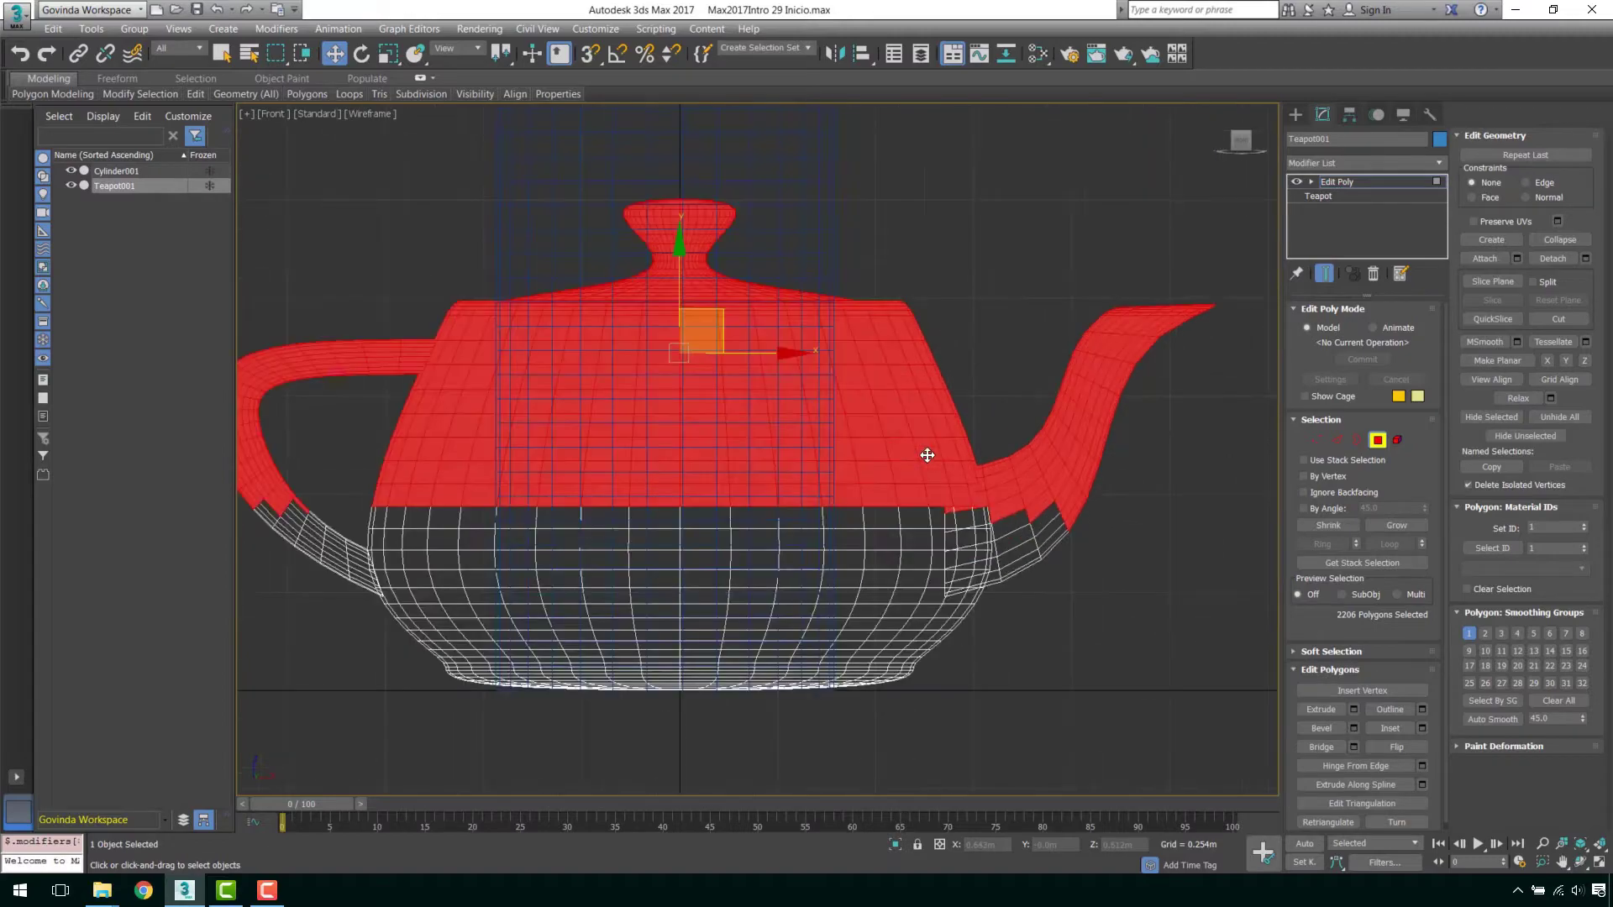
scroll(927, 455, down, 2)
scroll(927, 454, down, 1)
key(p)
scroll(975, 429, up, 1)
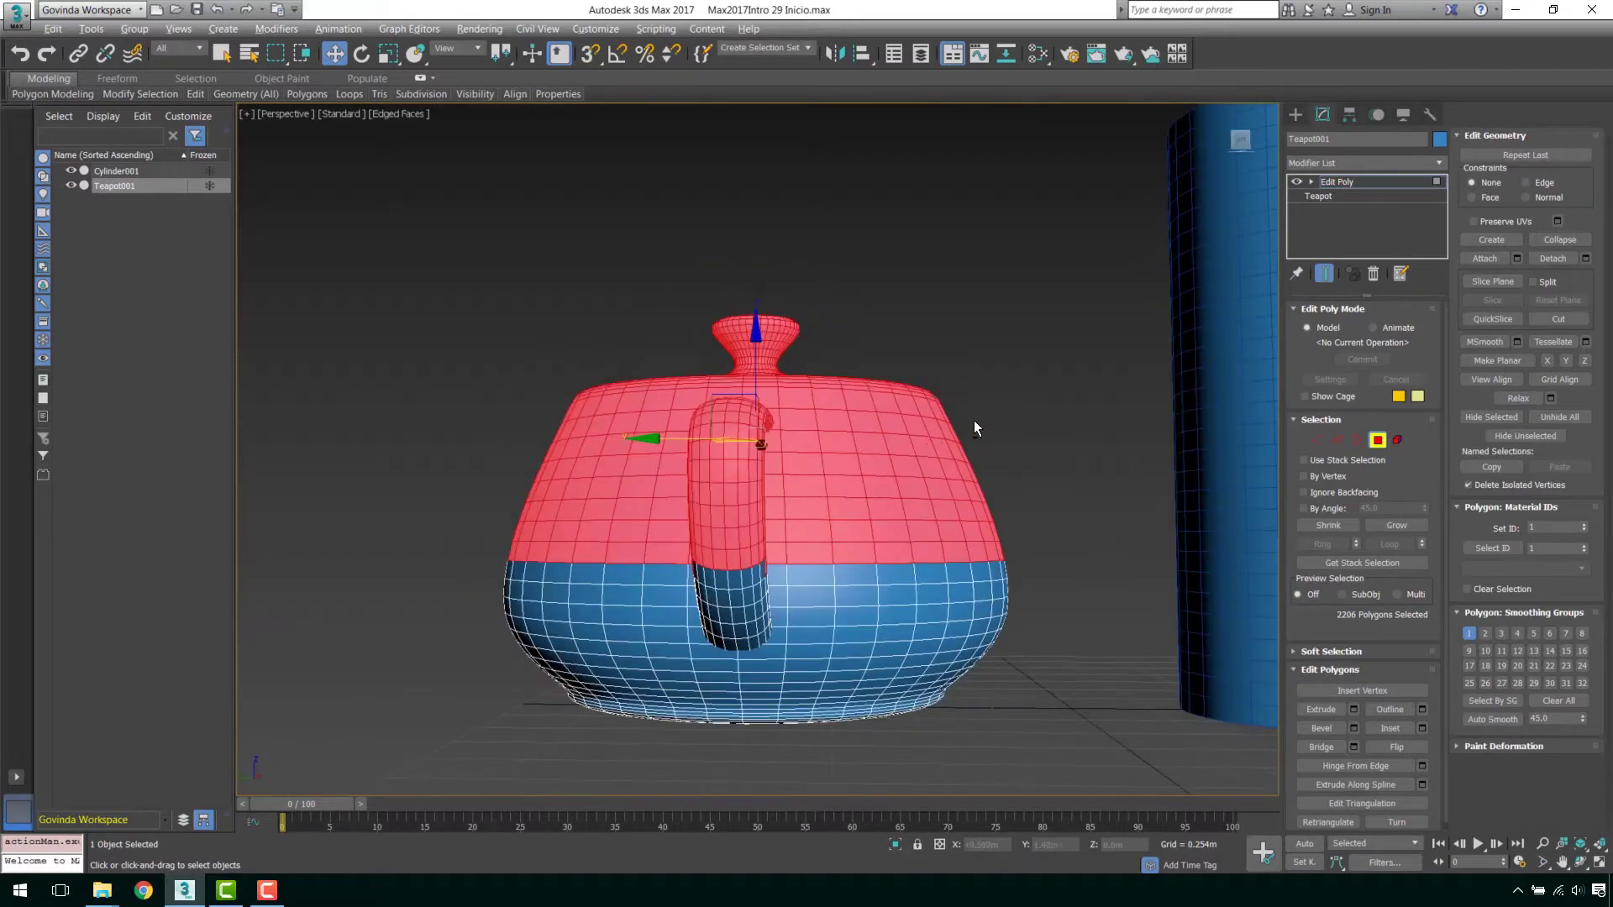
mouse_move(974, 429)
alt+middle_down()
mouse_move(895, 449)
mouse_move(1069, 450)
mouse_move(908, 487)
alt+middle_up()
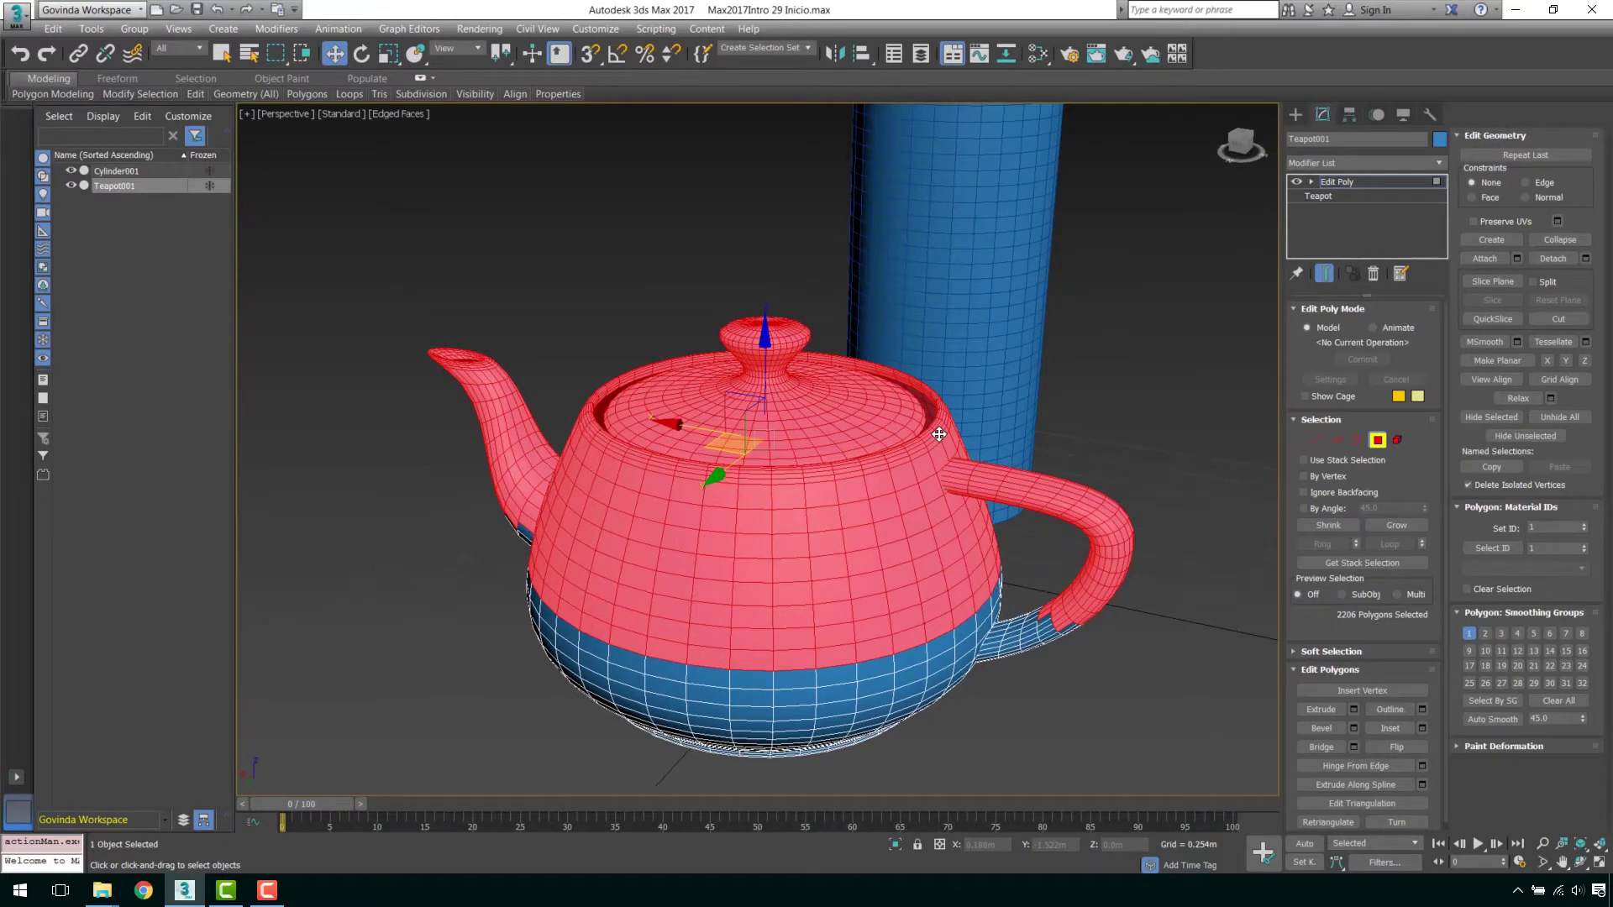
key(Delete)
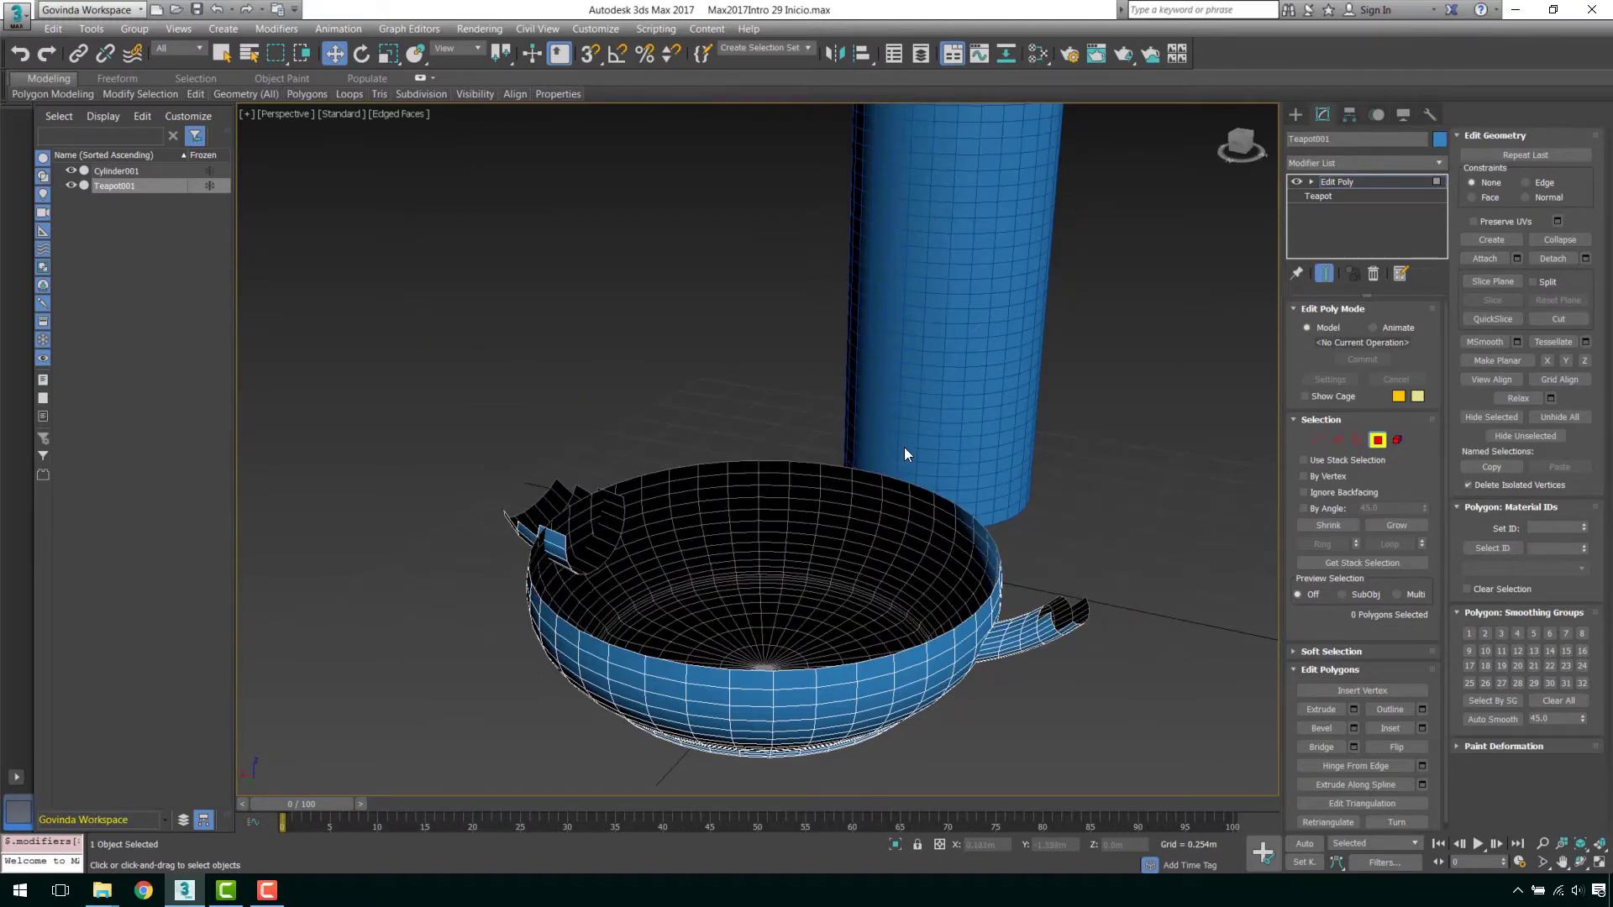
- Exit Polygon mode, toggle Edit Poly's visibility, and select the base Teapot level
click(1376, 441)
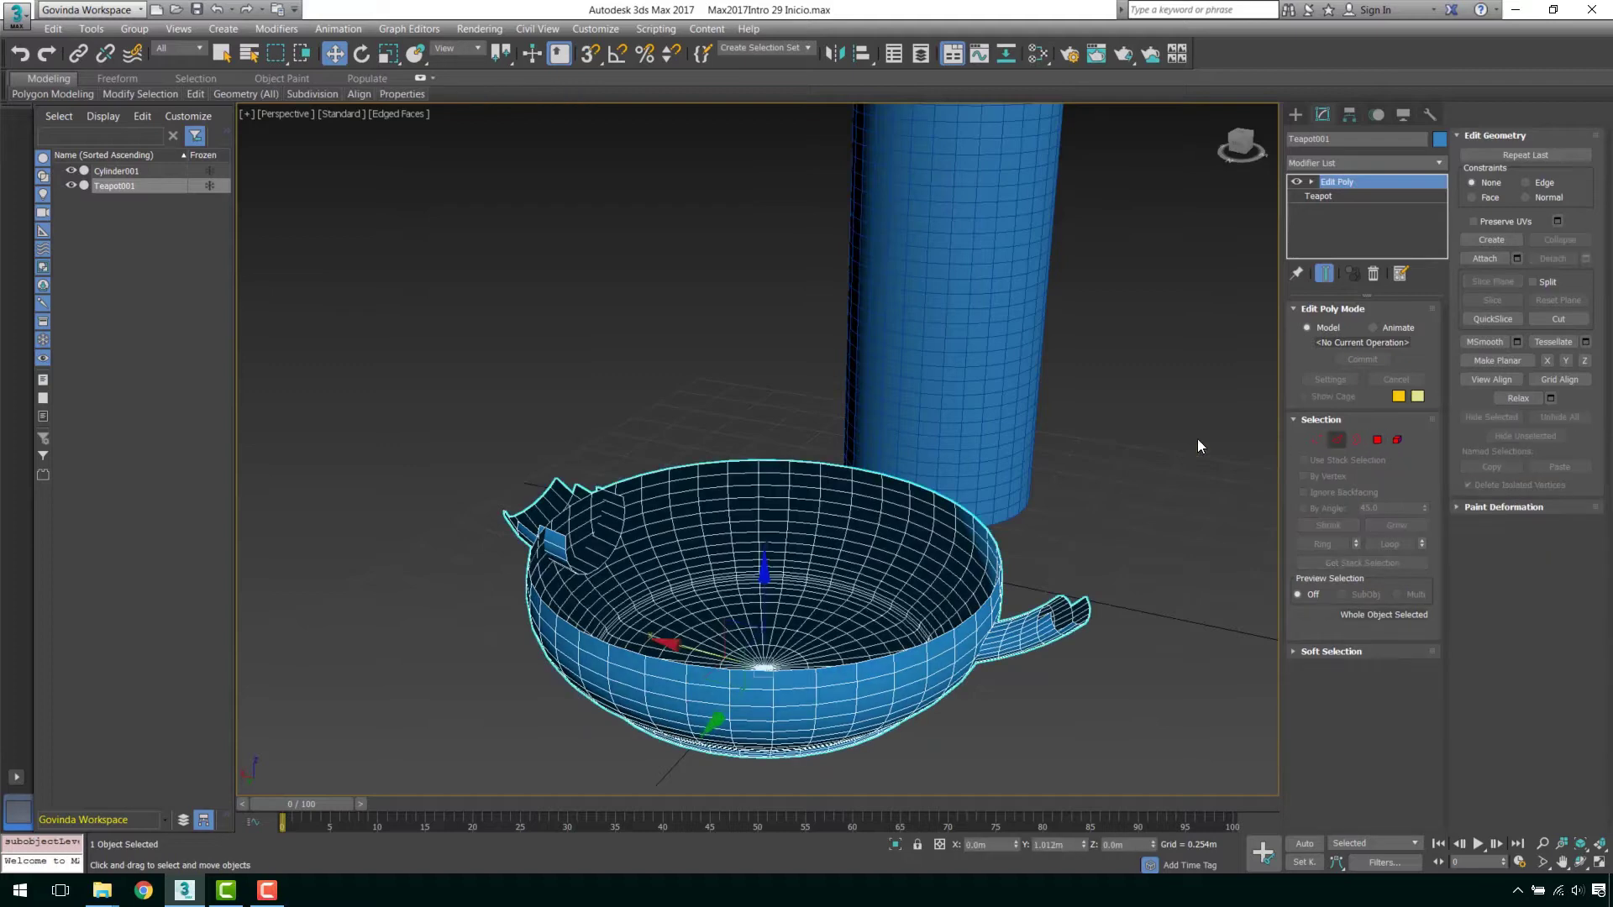
alt+middle_drag(1198, 438, 1176, 395)
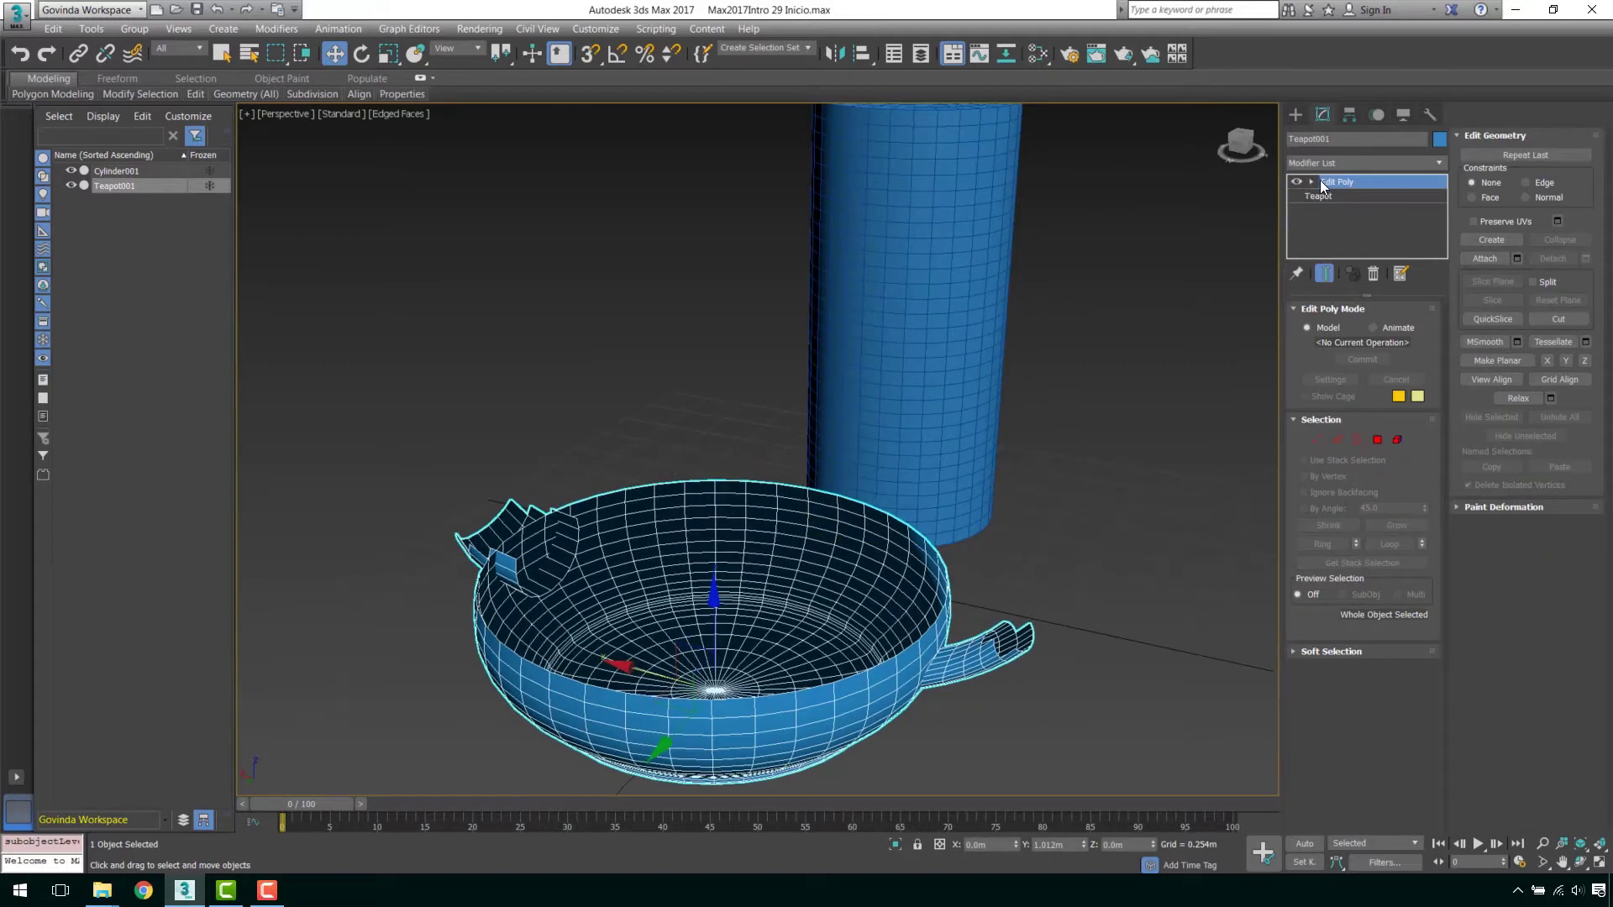
click(1296, 182)
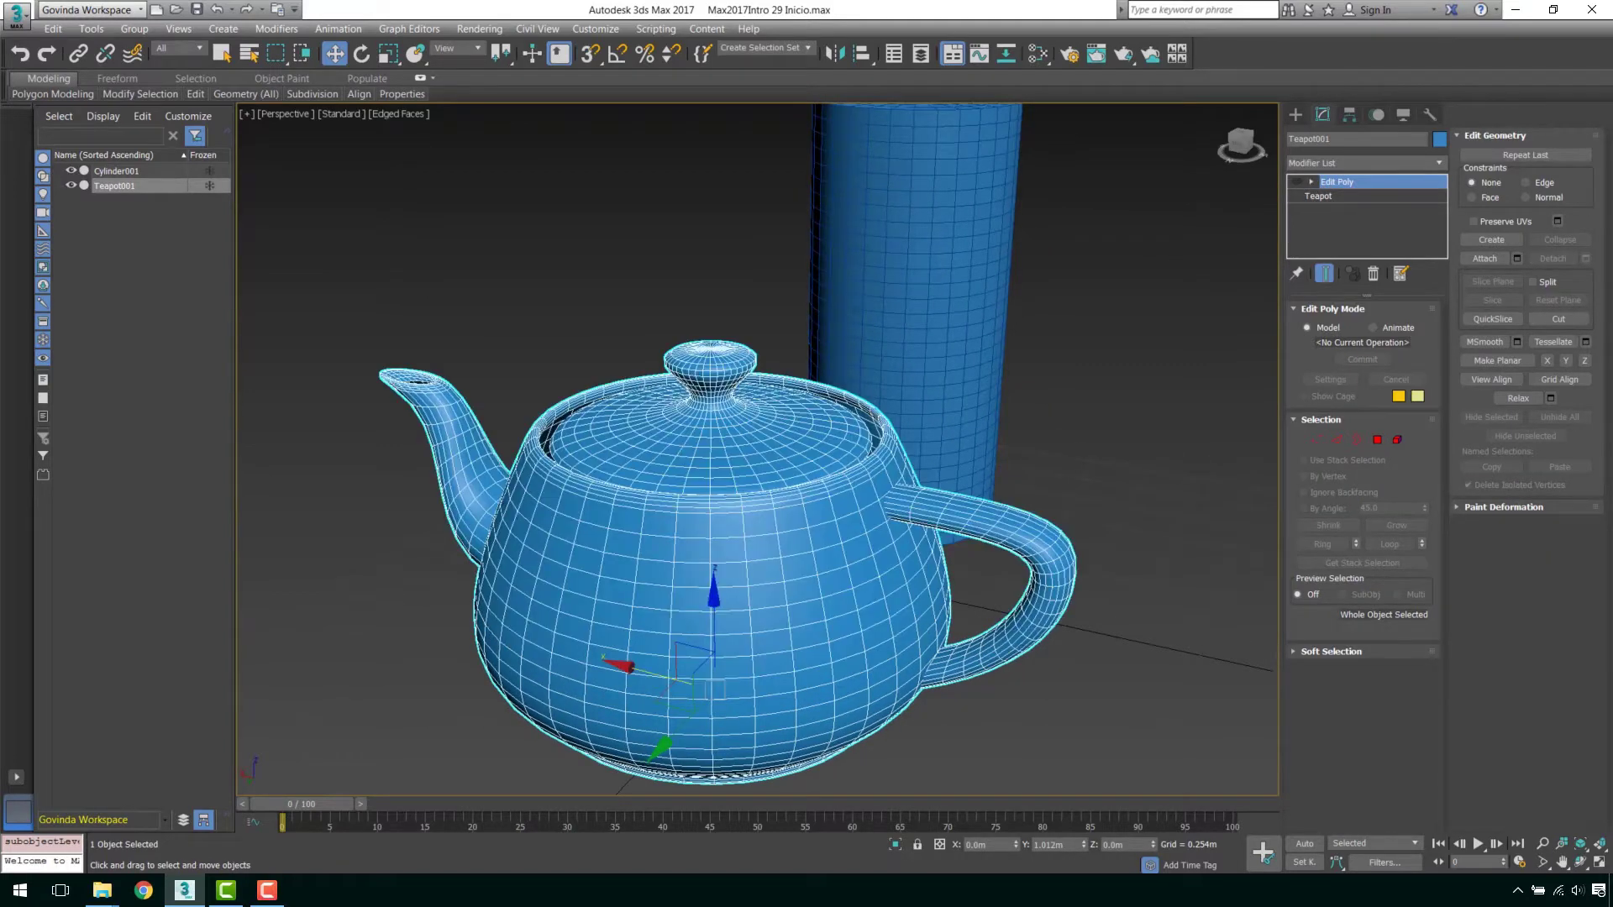
click(1296, 181)
click(1323, 195)
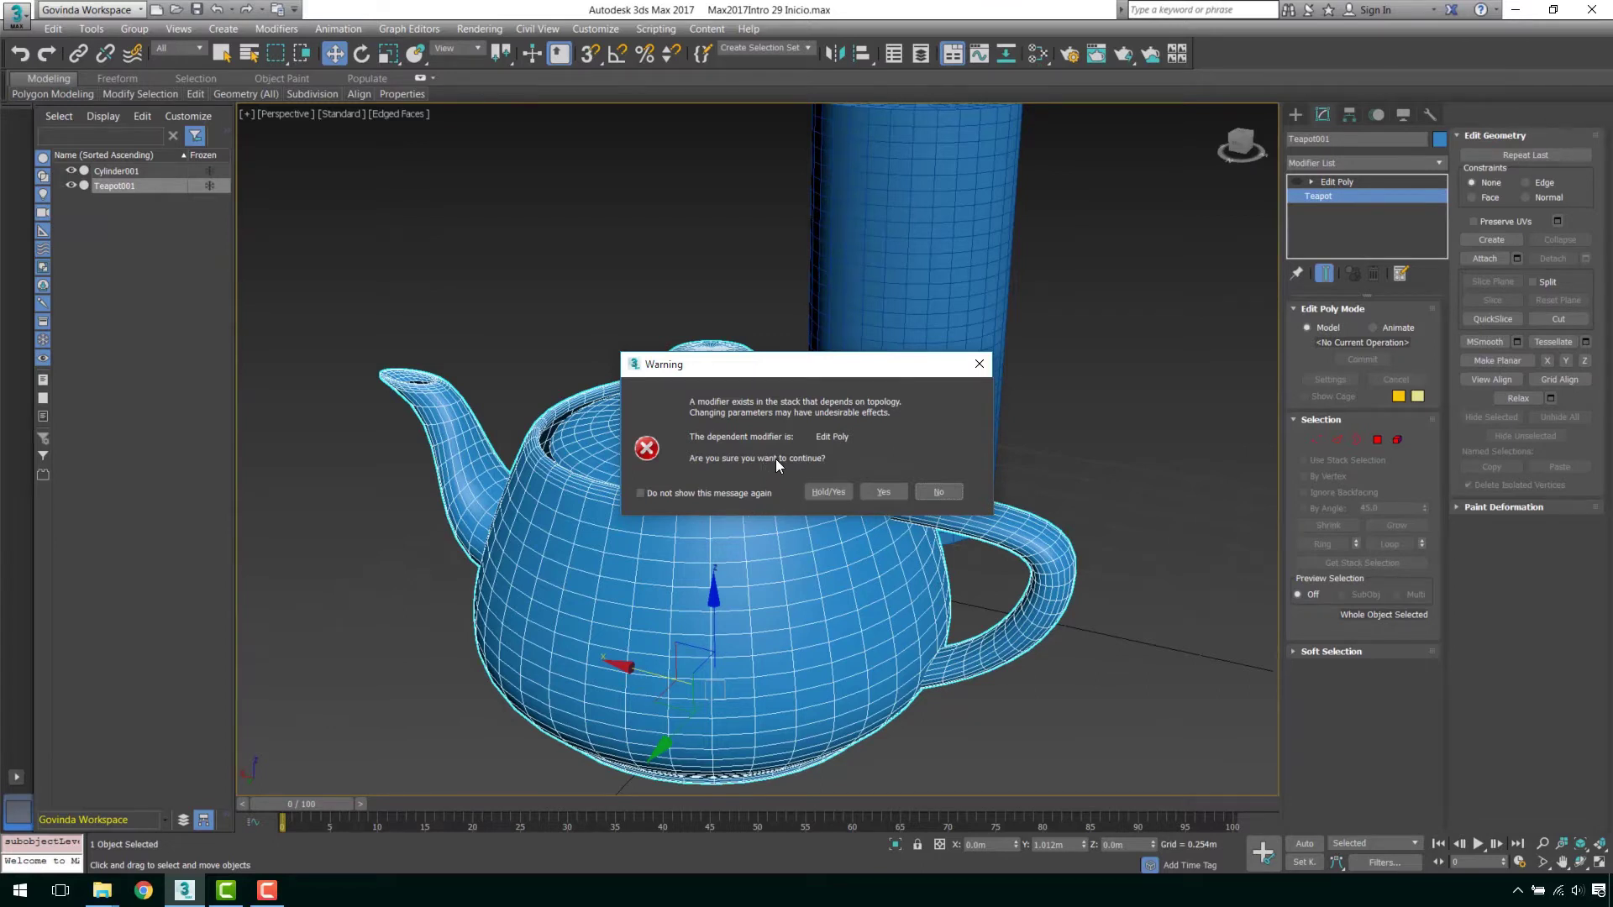
- Accept the warning, shrink the teapot radius to 0.687m, and re-enable Edit Poly
click(884, 496)
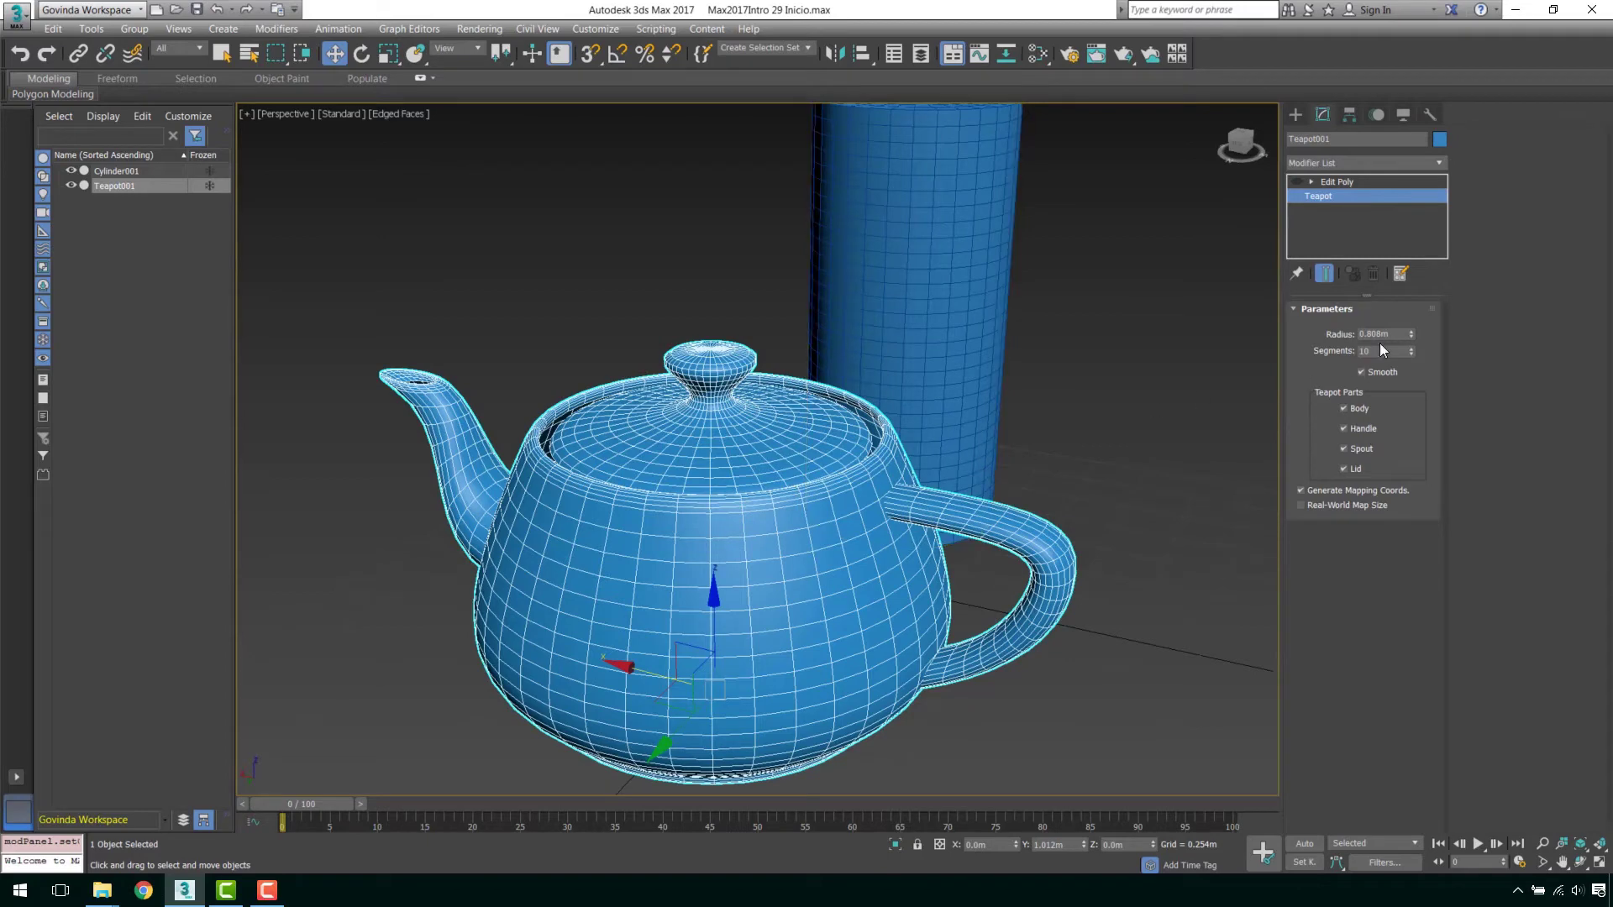
mouse_move(1410, 334)
mouse_down()
mouse_move(1409, 361)
mouse_move(1411, 341)
mouse_up()
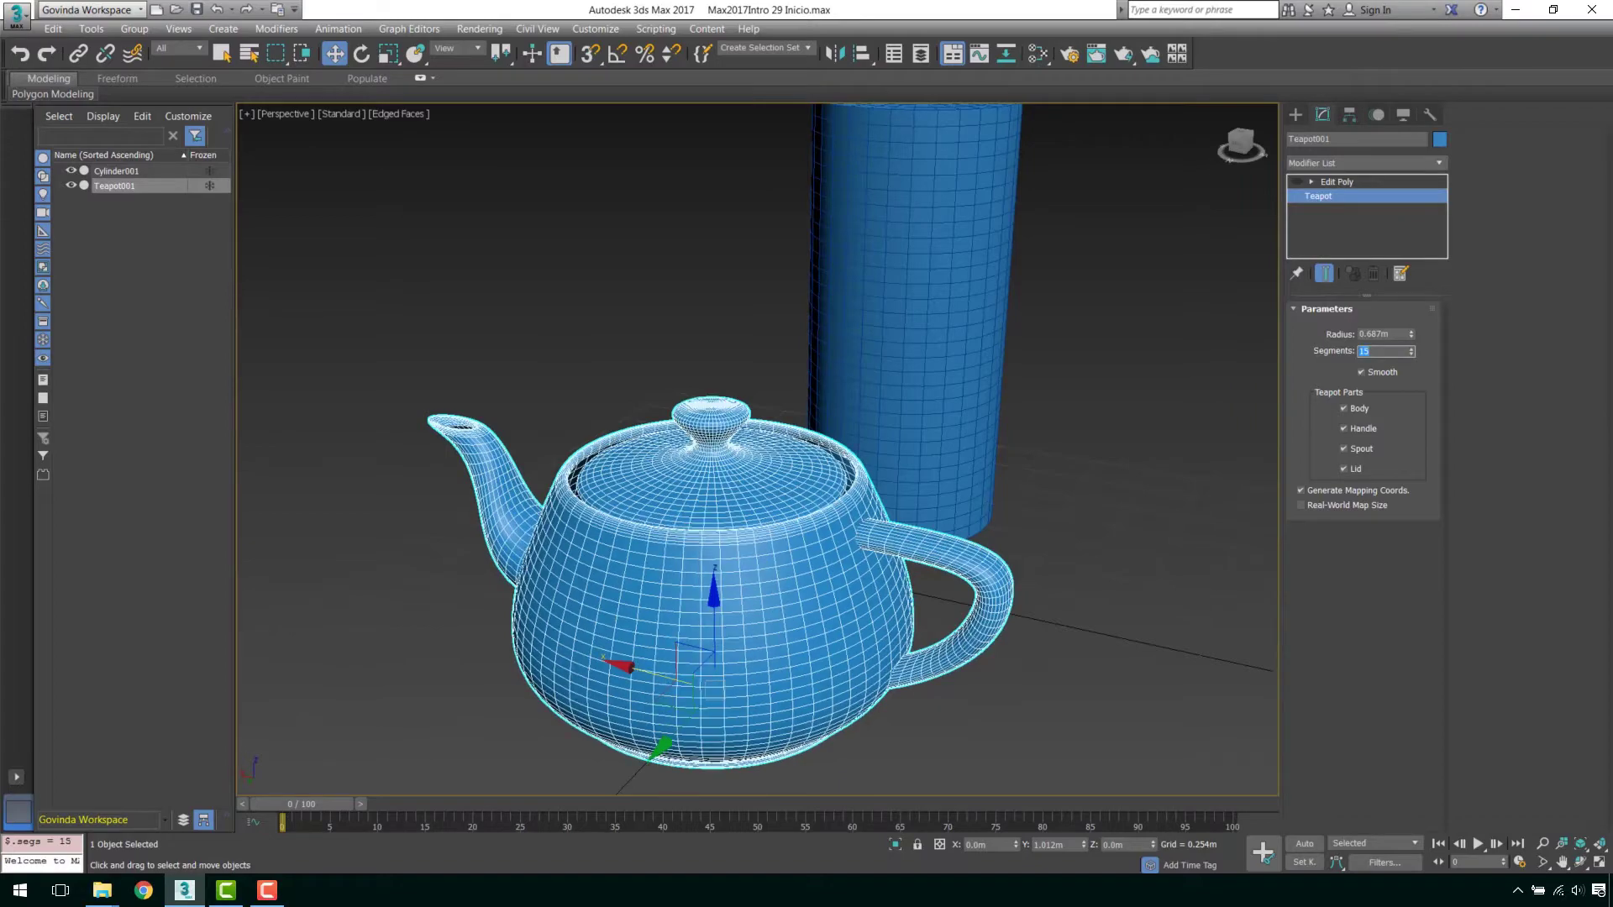
click(1349, 183)
click(1299, 183)
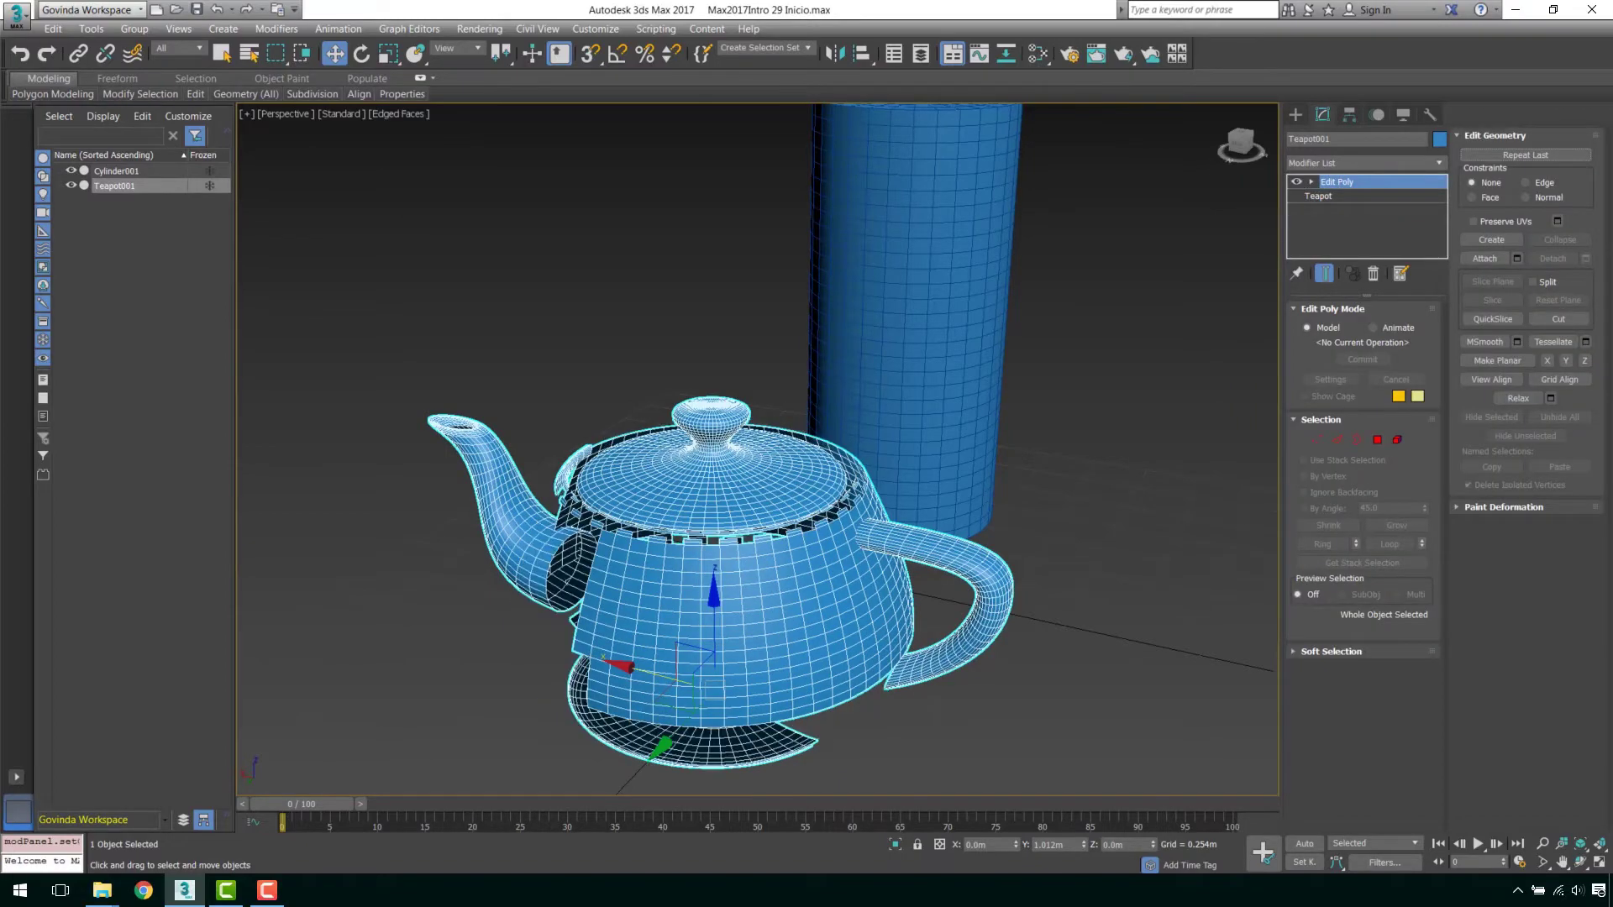
mouse_move(875, 426)
alt+middle_down()
mouse_move(1088, 362)
mouse_move(962, 350)
mouse_move(1227, 300)
alt+middle_up()
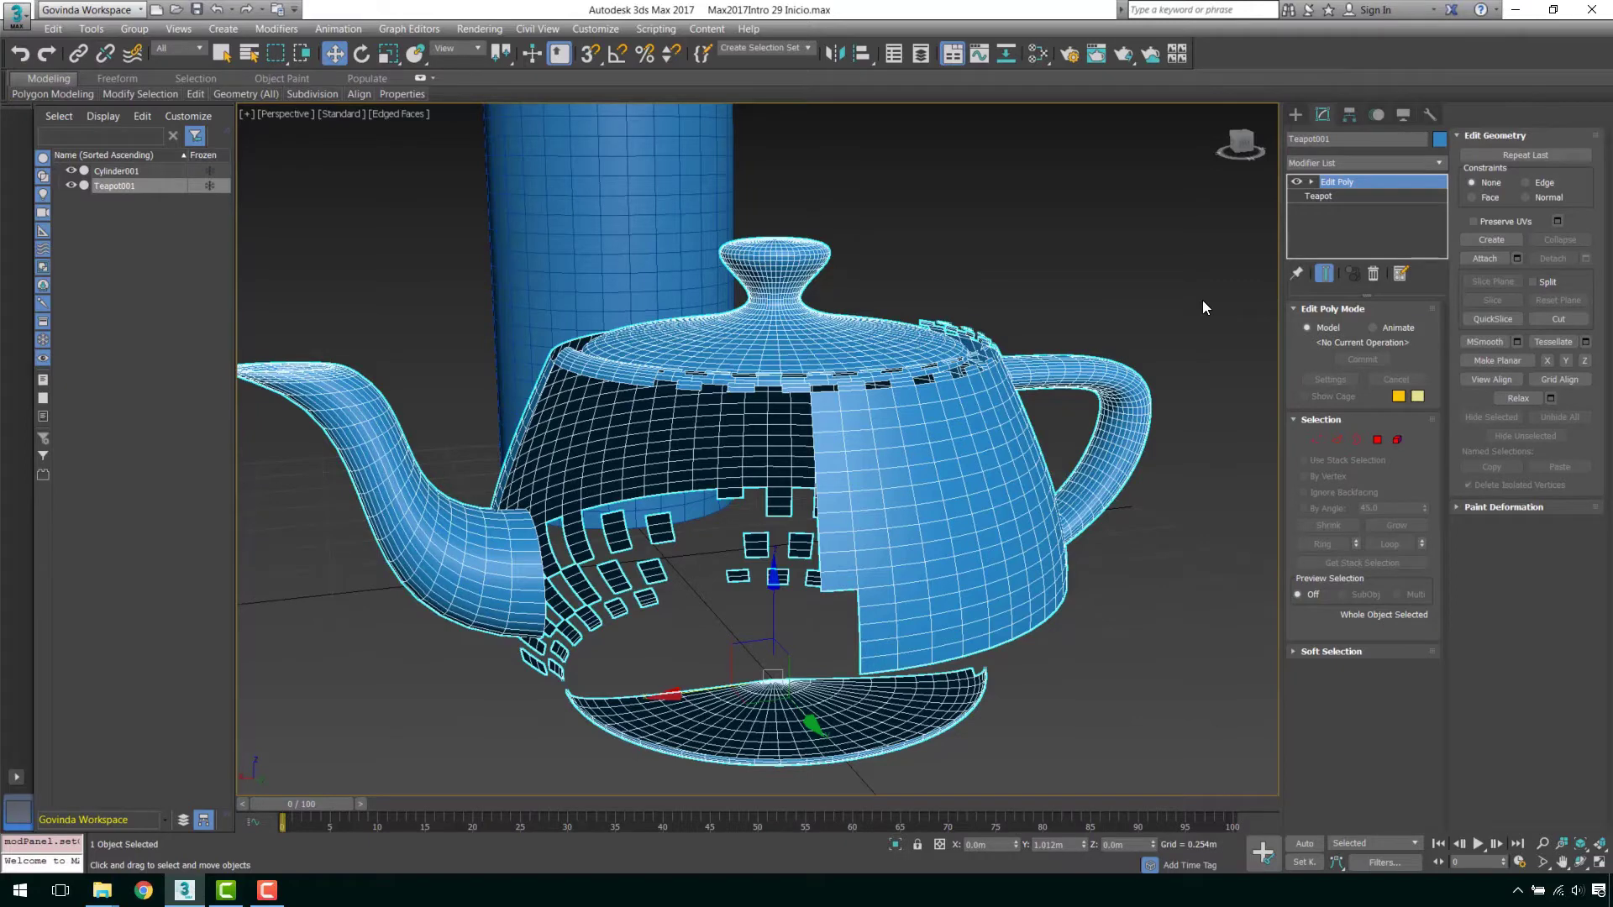
- Set the teapot Segments to 10 and disable Edit Poly to show the intact teapot
click(1319, 196)
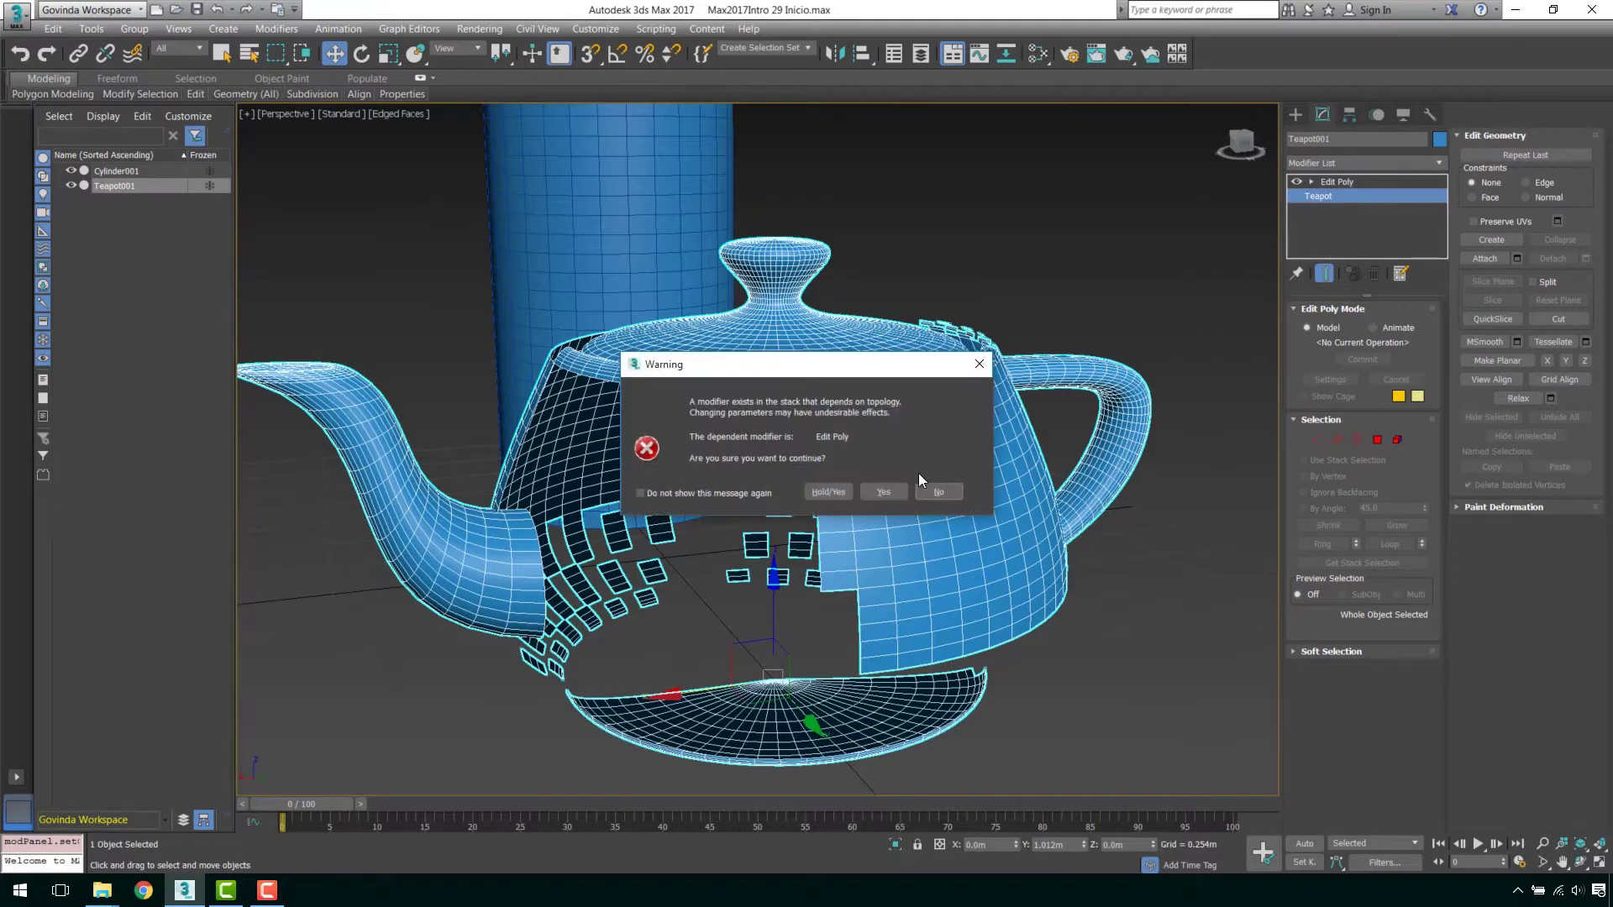
key(Return)
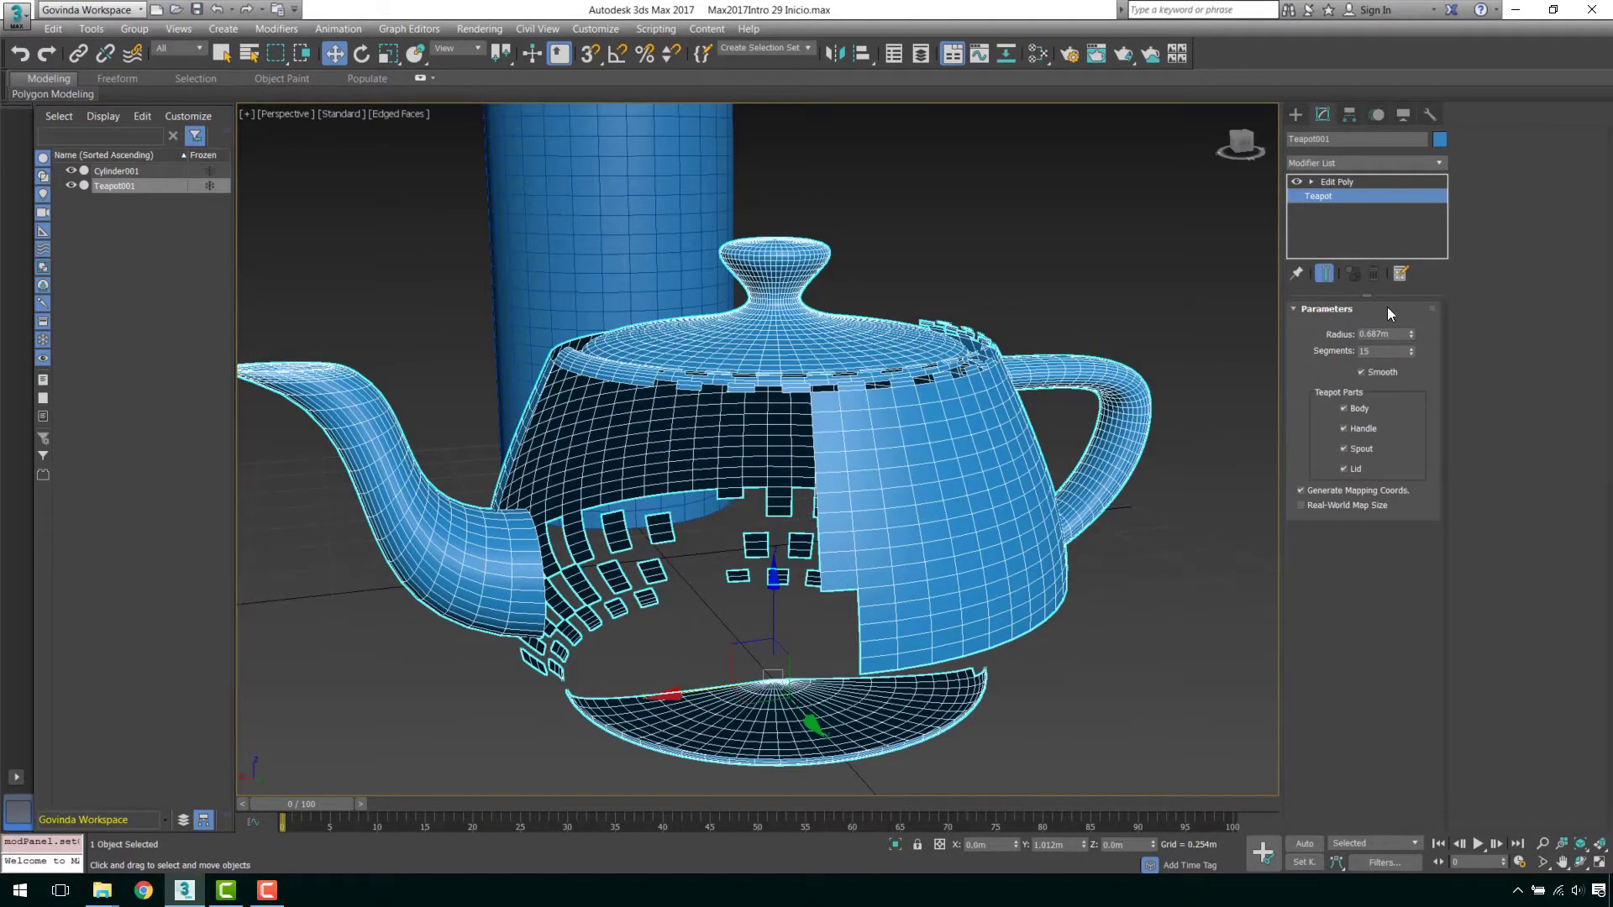
click(1412, 351)
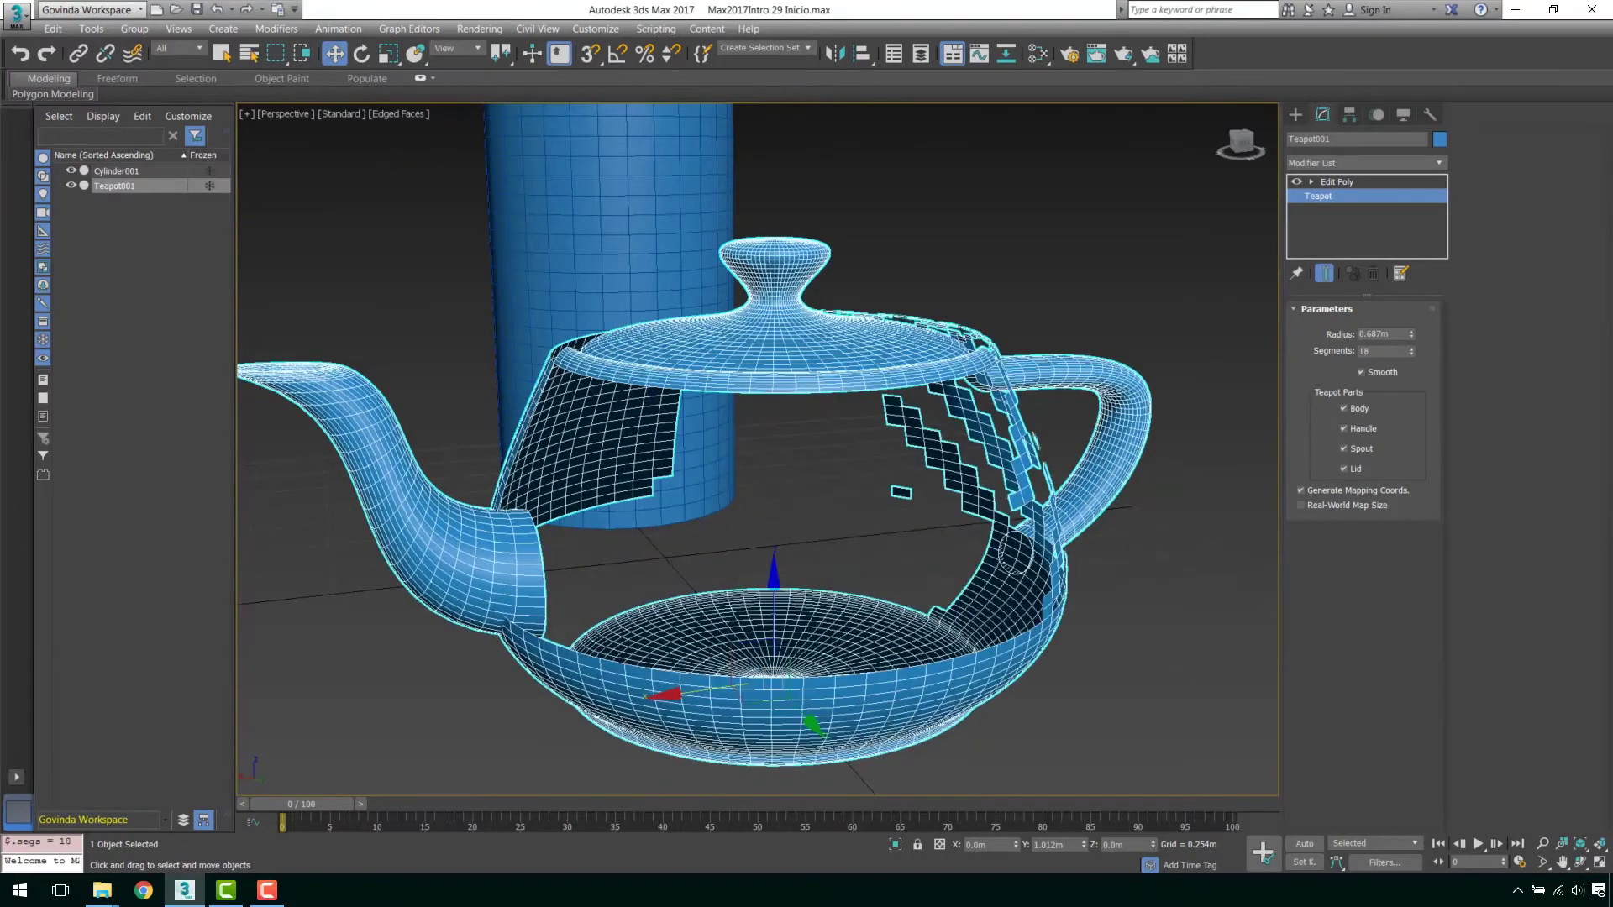
drag(1412, 351, 1411, 378)
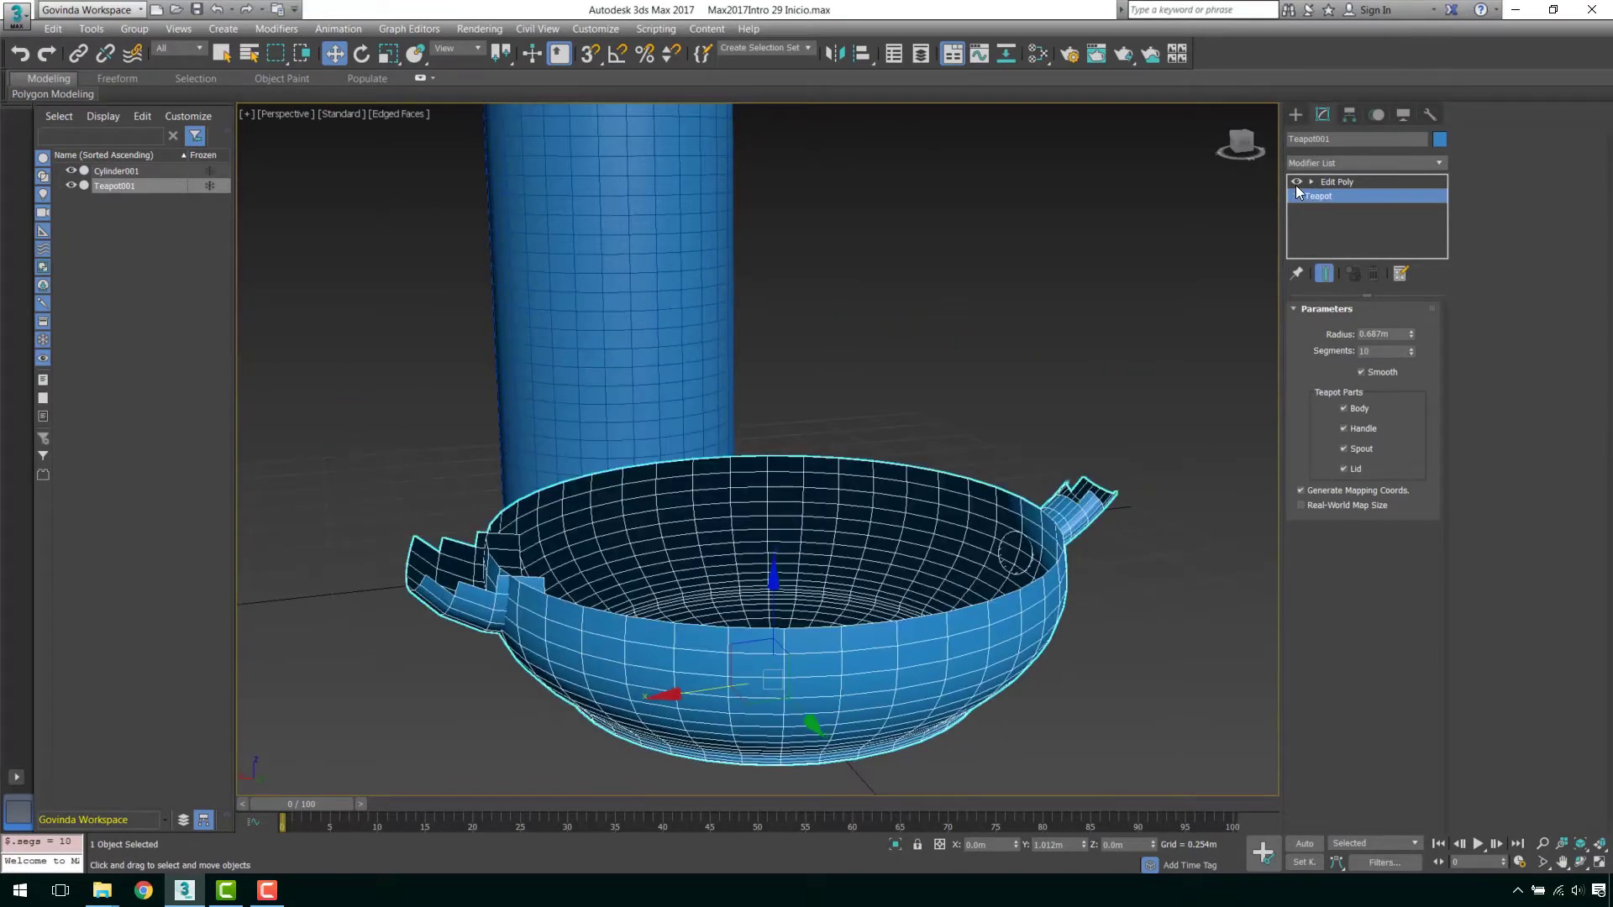
click(1296, 181)
click(1297, 181)
scroll(1176, 446, down, 3)
alt+middle_drag(1093, 420, 934, 401)
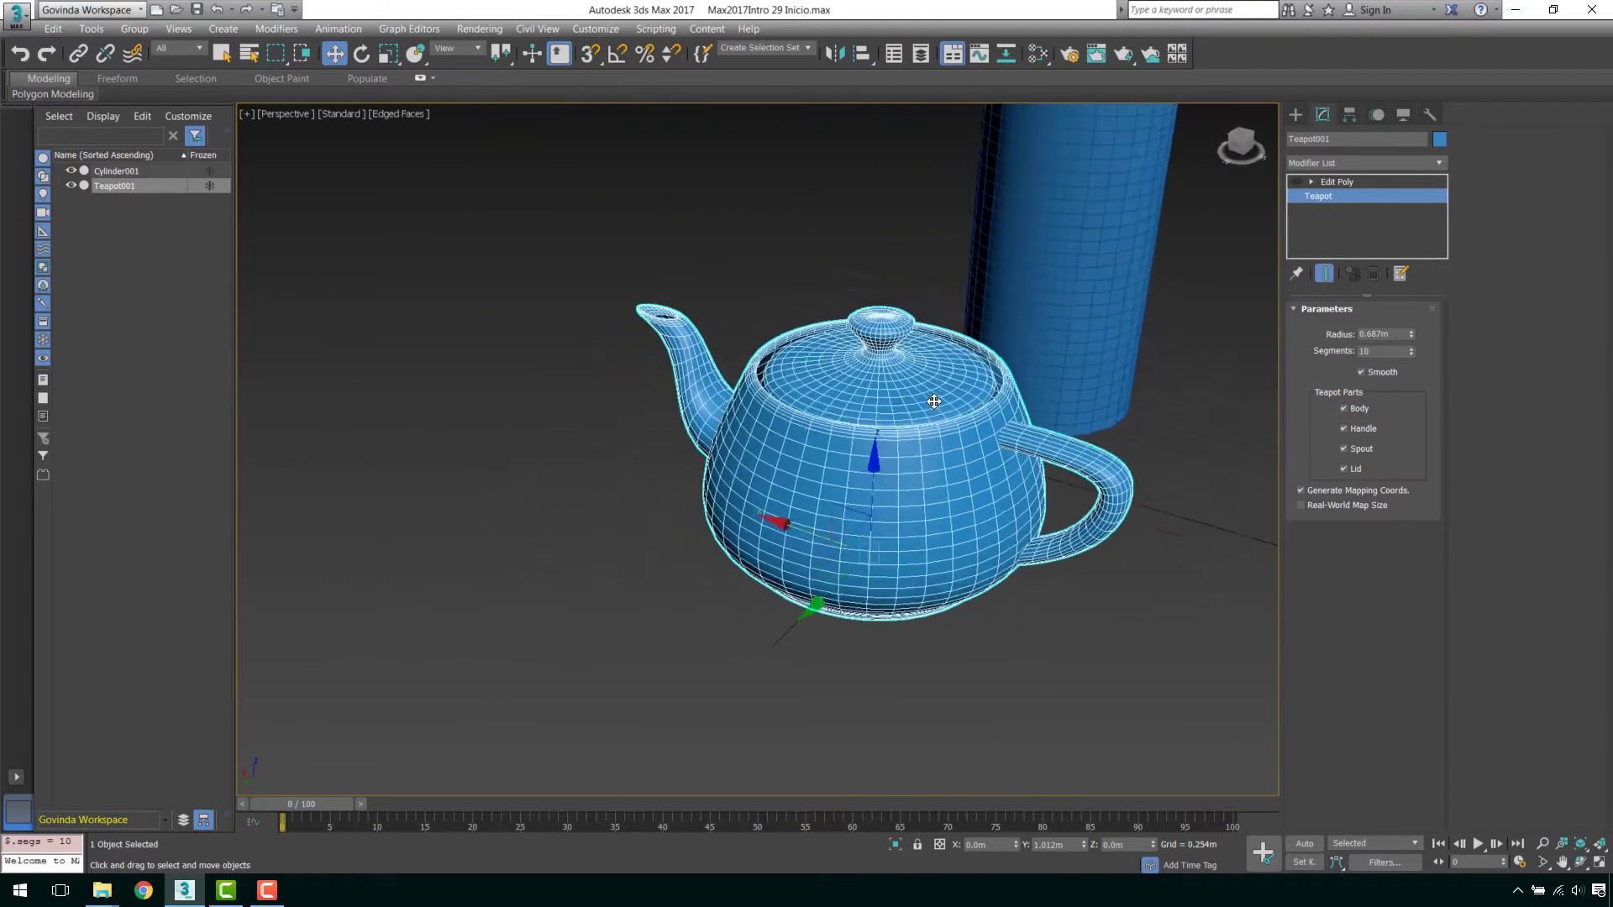
scroll(934, 402, up, 3)
scroll(1019, 370, down, 1)
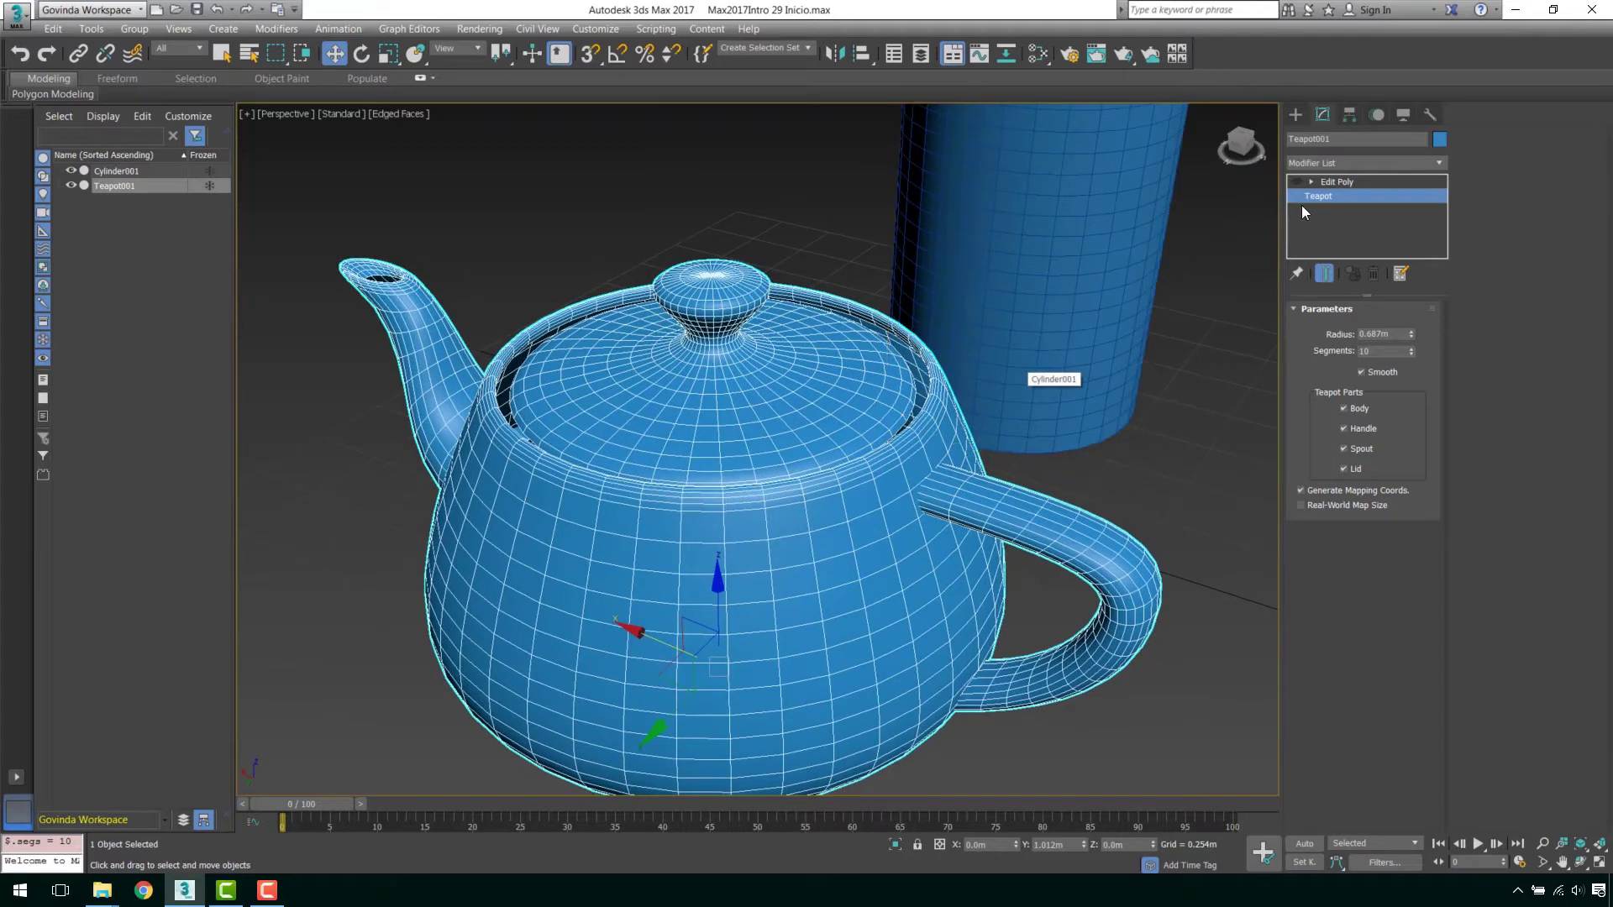
click(1340, 181)
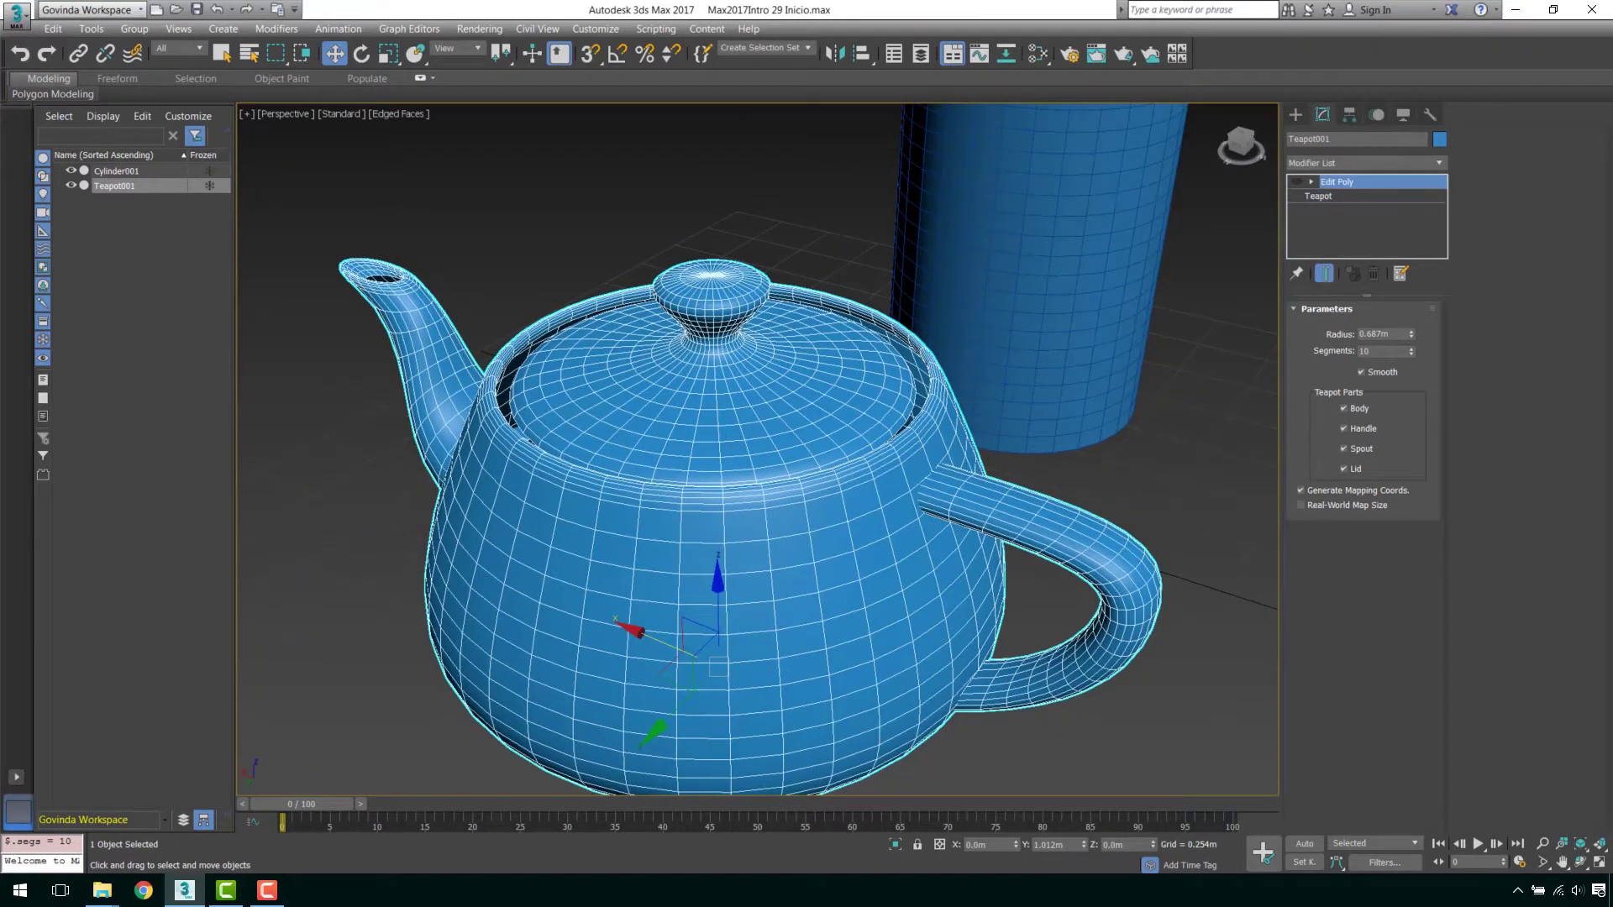
click(1319, 196)
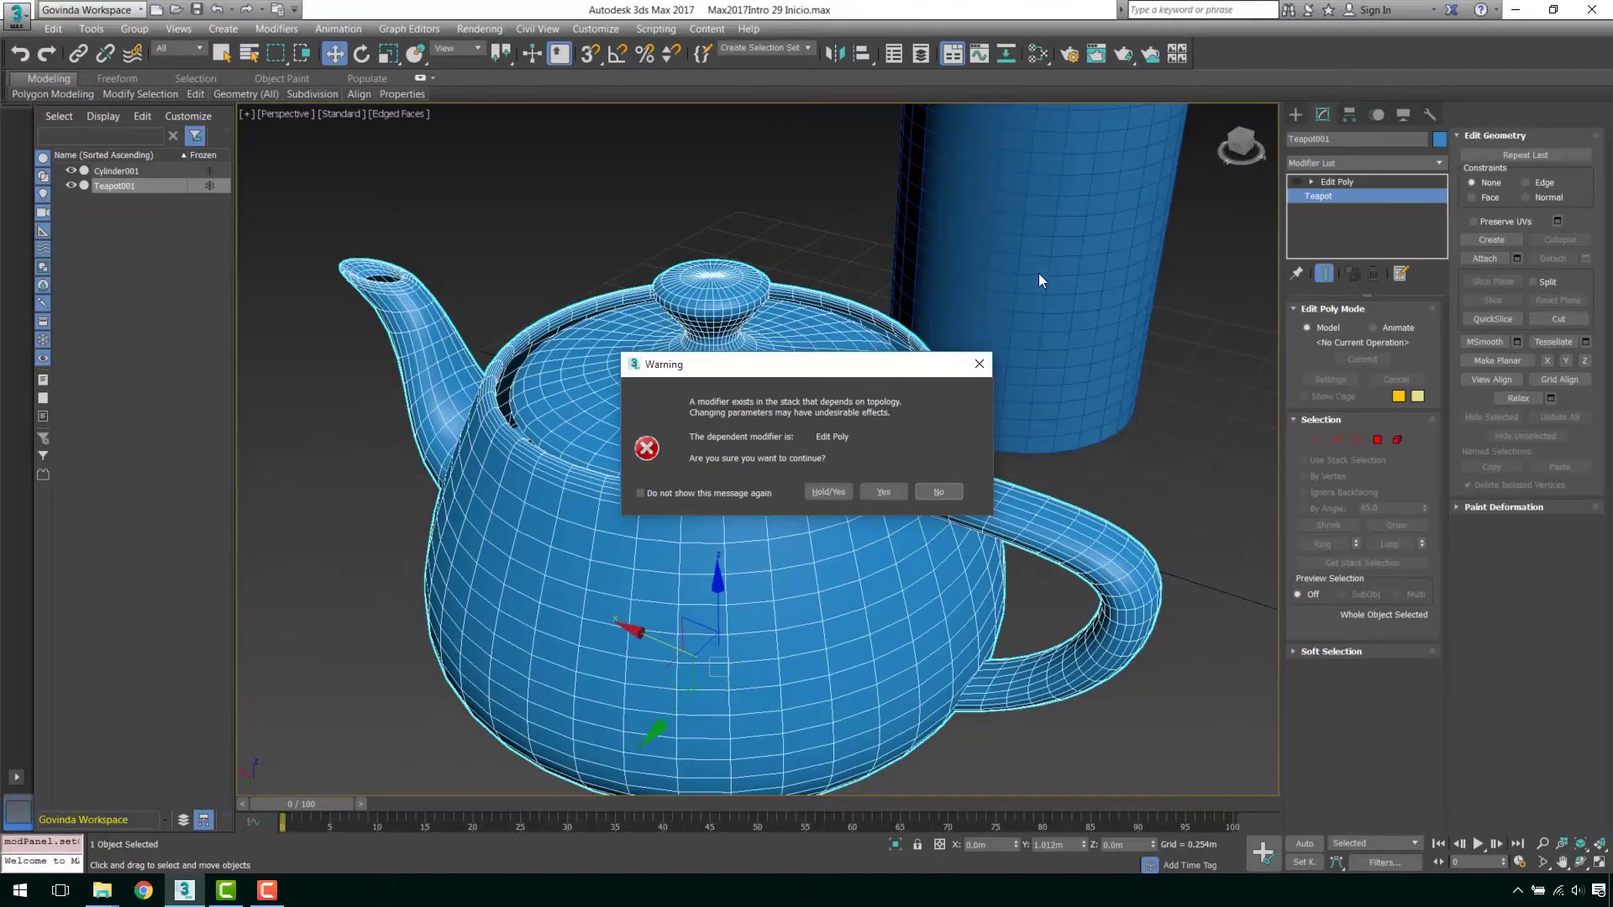
click(980, 364)
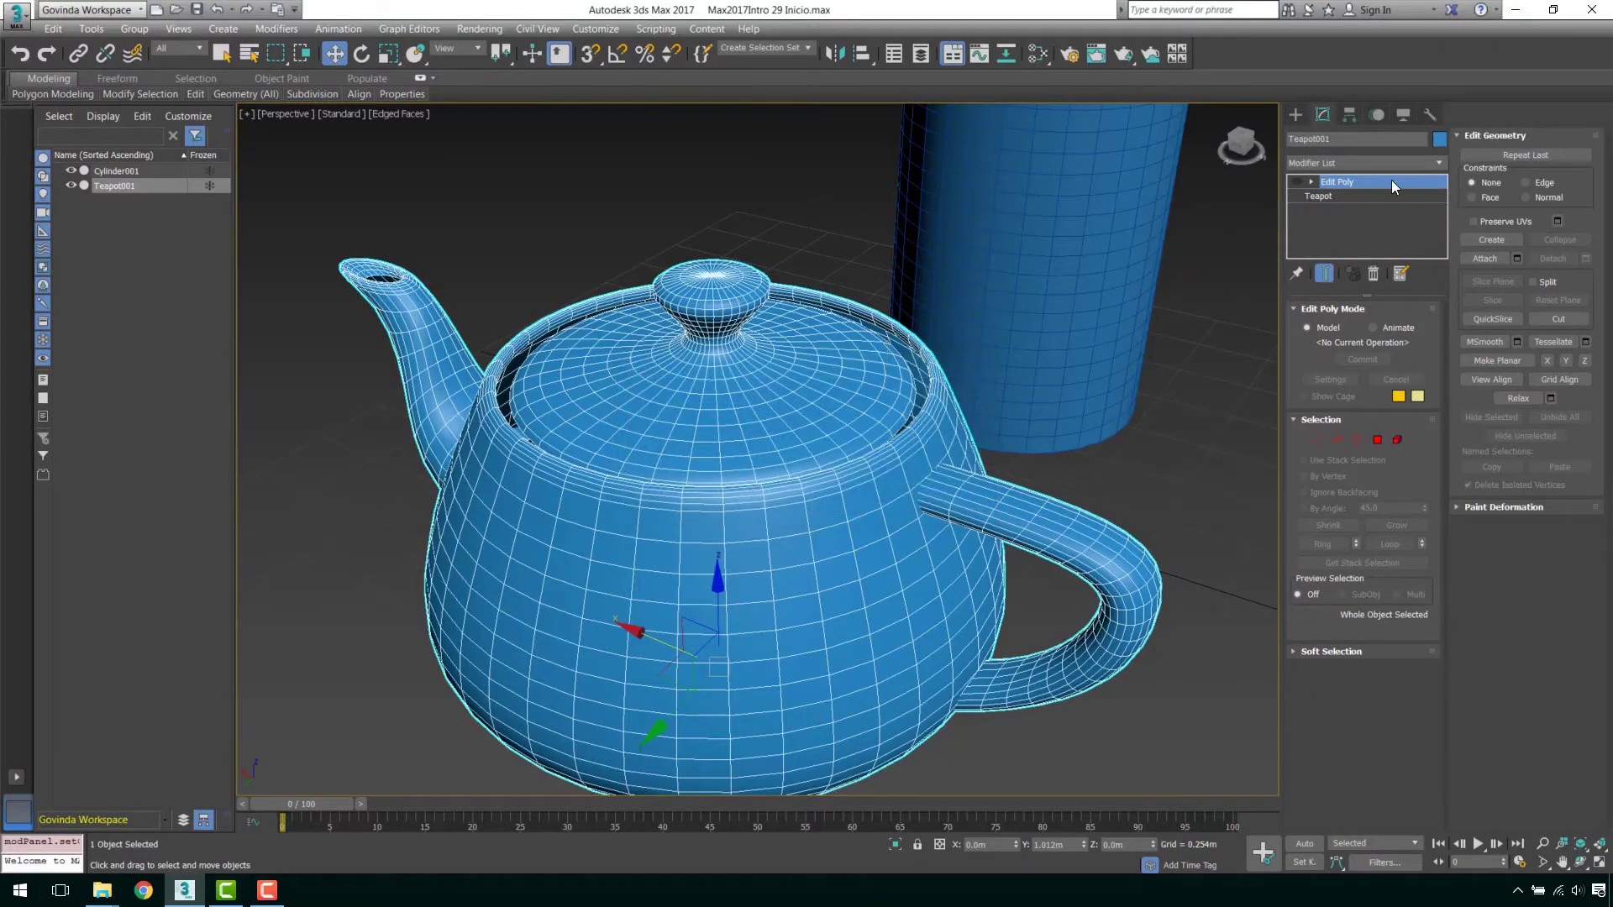
middle_drag(1123, 239, 1153, 245)
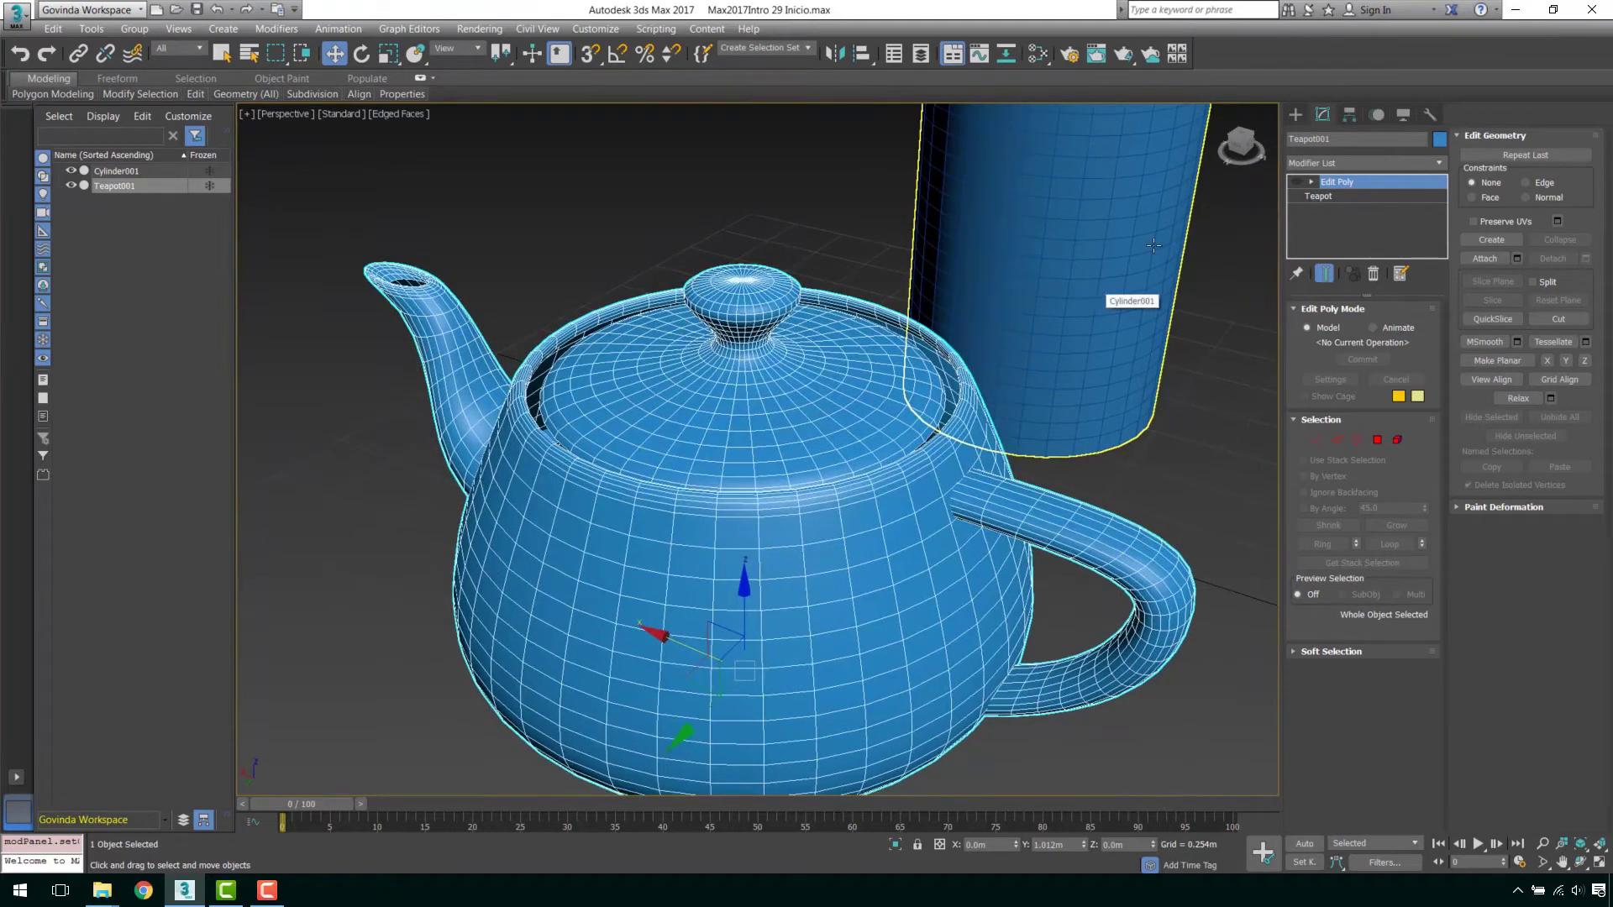
key(shift+z)
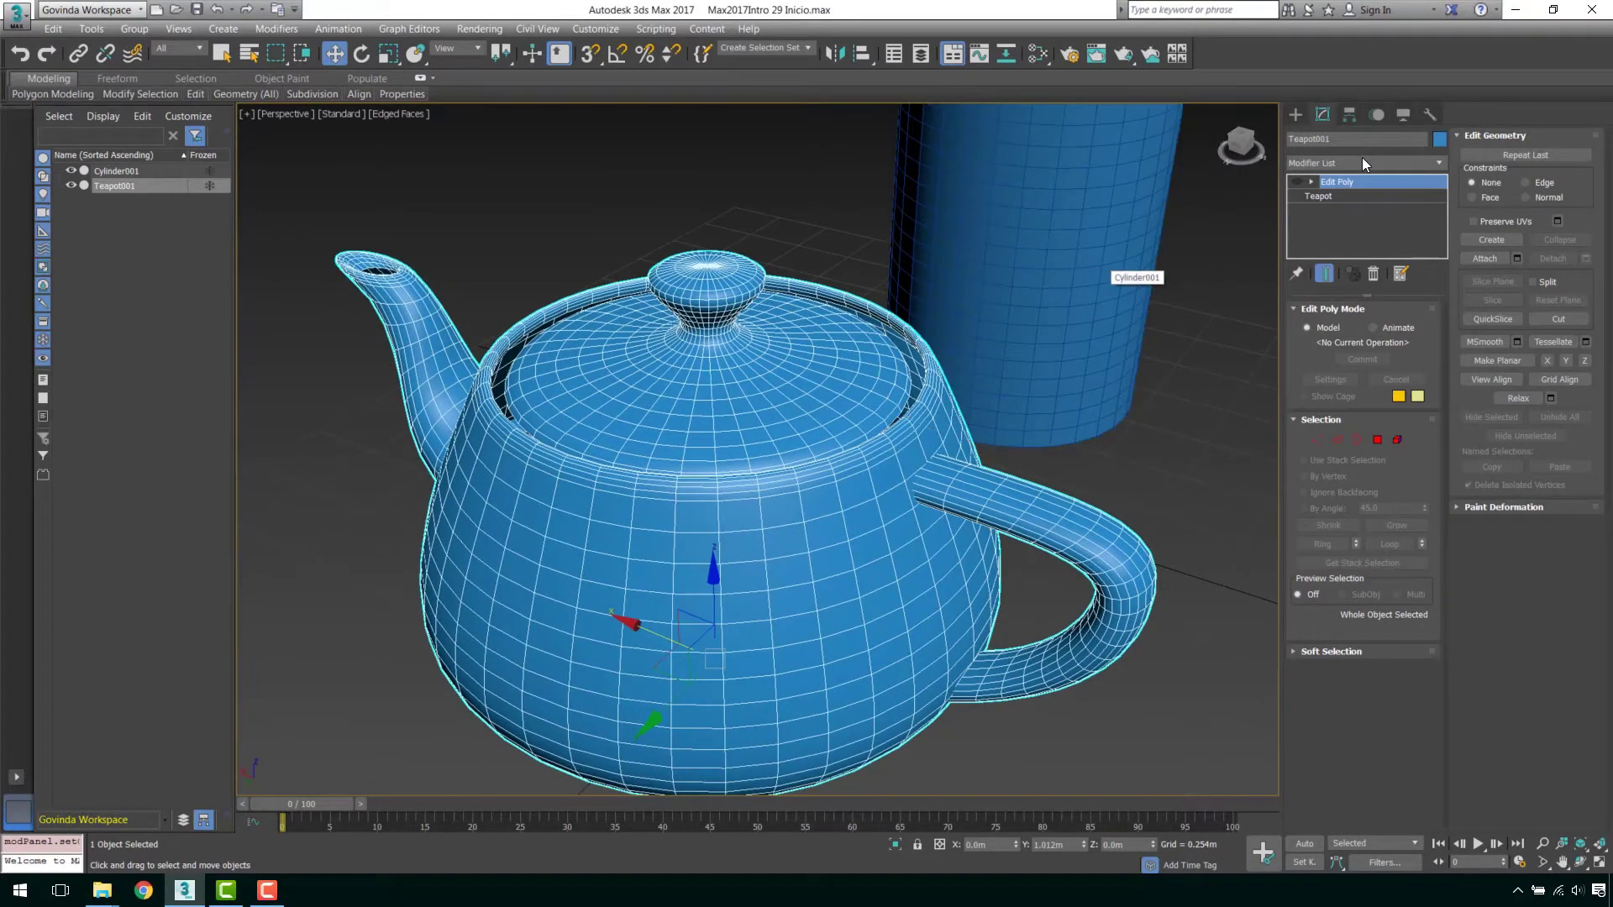
scroll(1126, 335, down, 5)
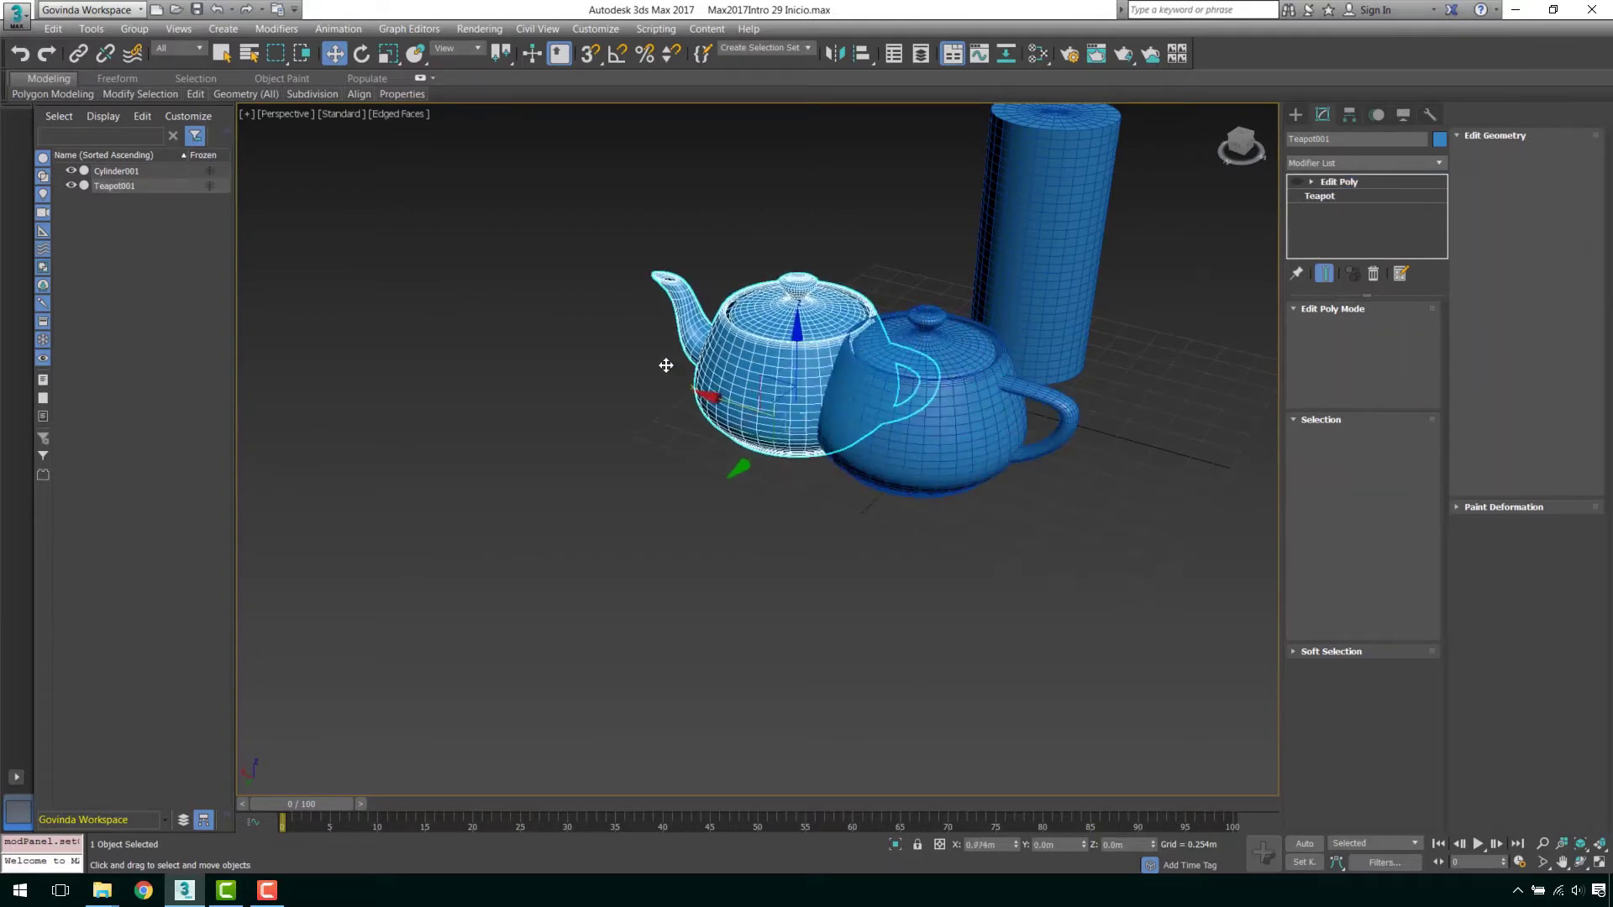
shift+drag(844, 445, 580, 360)
click(810, 515)
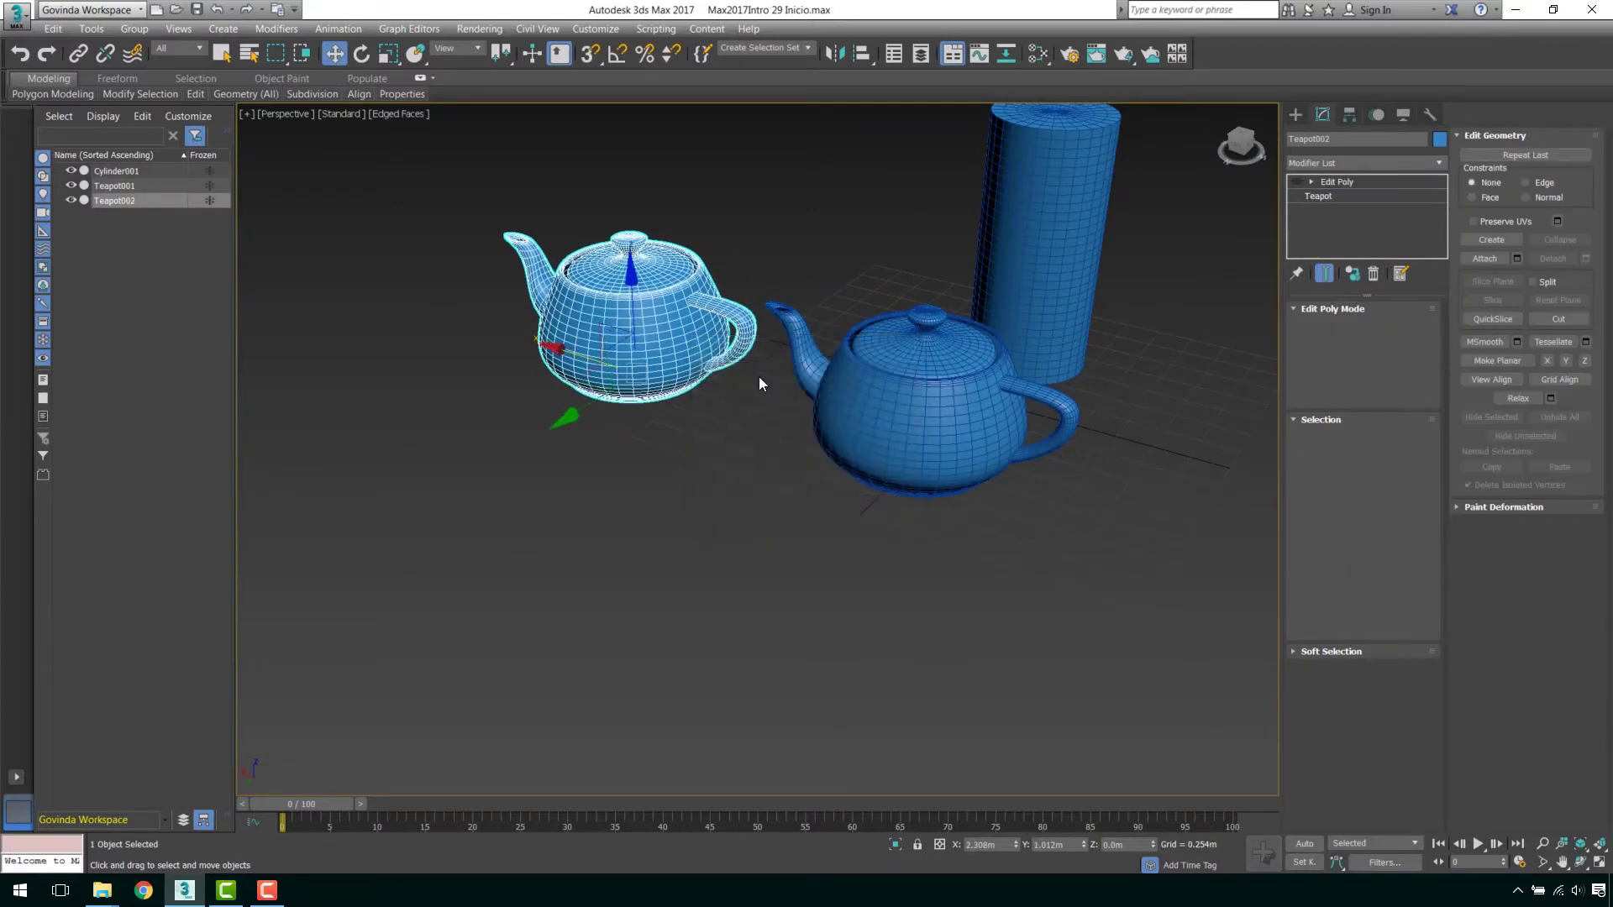
key(z)
click(1331, 196)
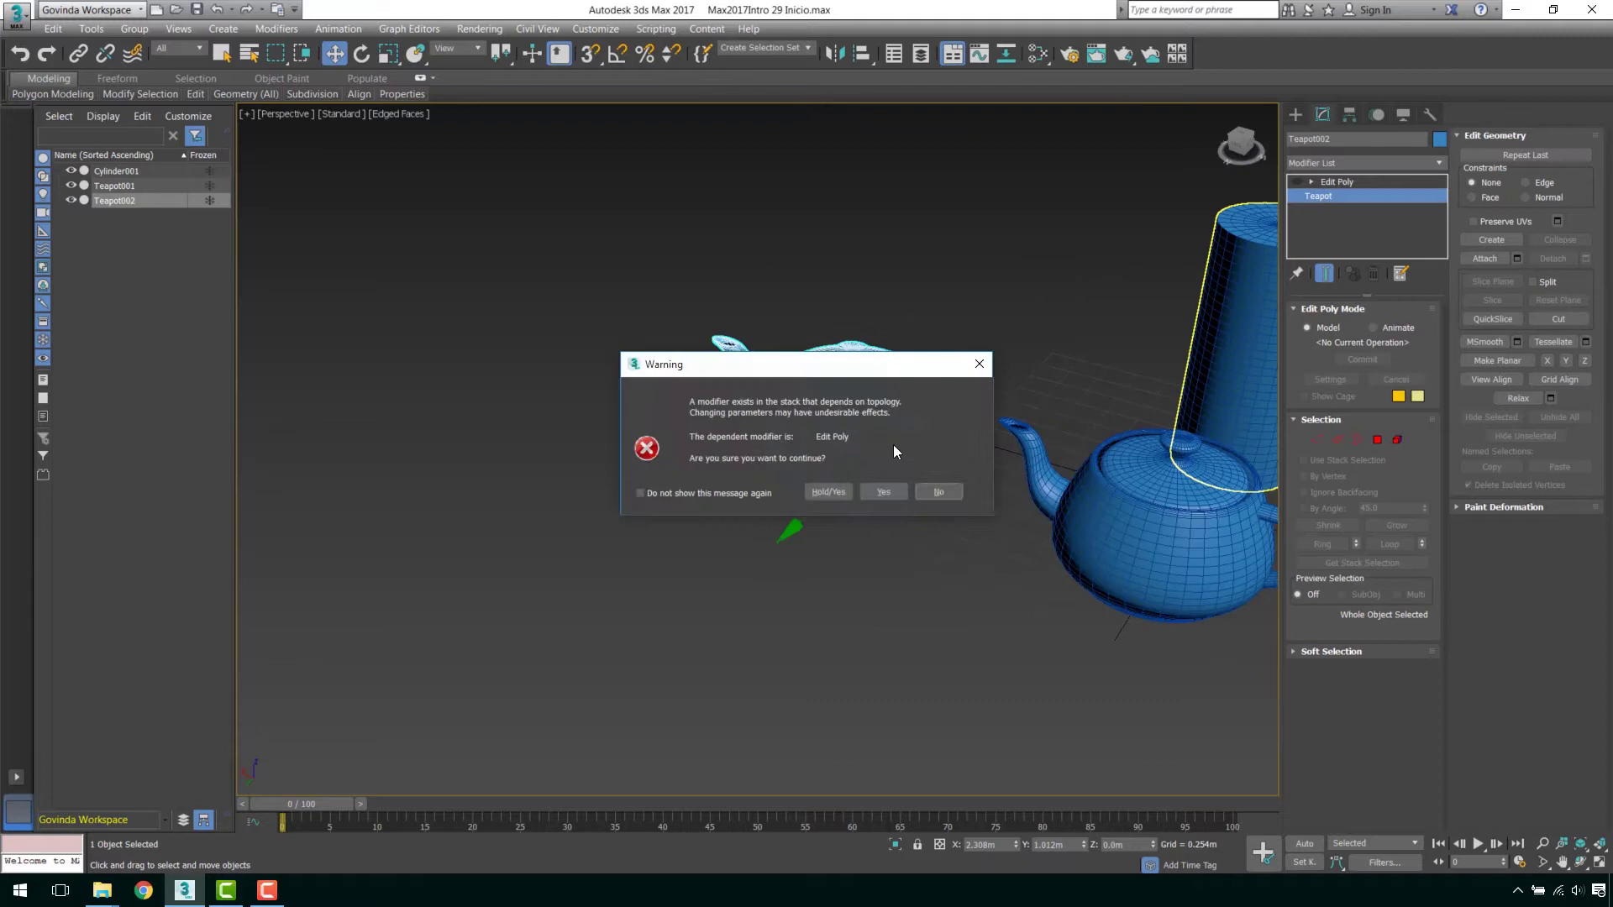
click(880, 494)
scroll(822, 389, down, 3)
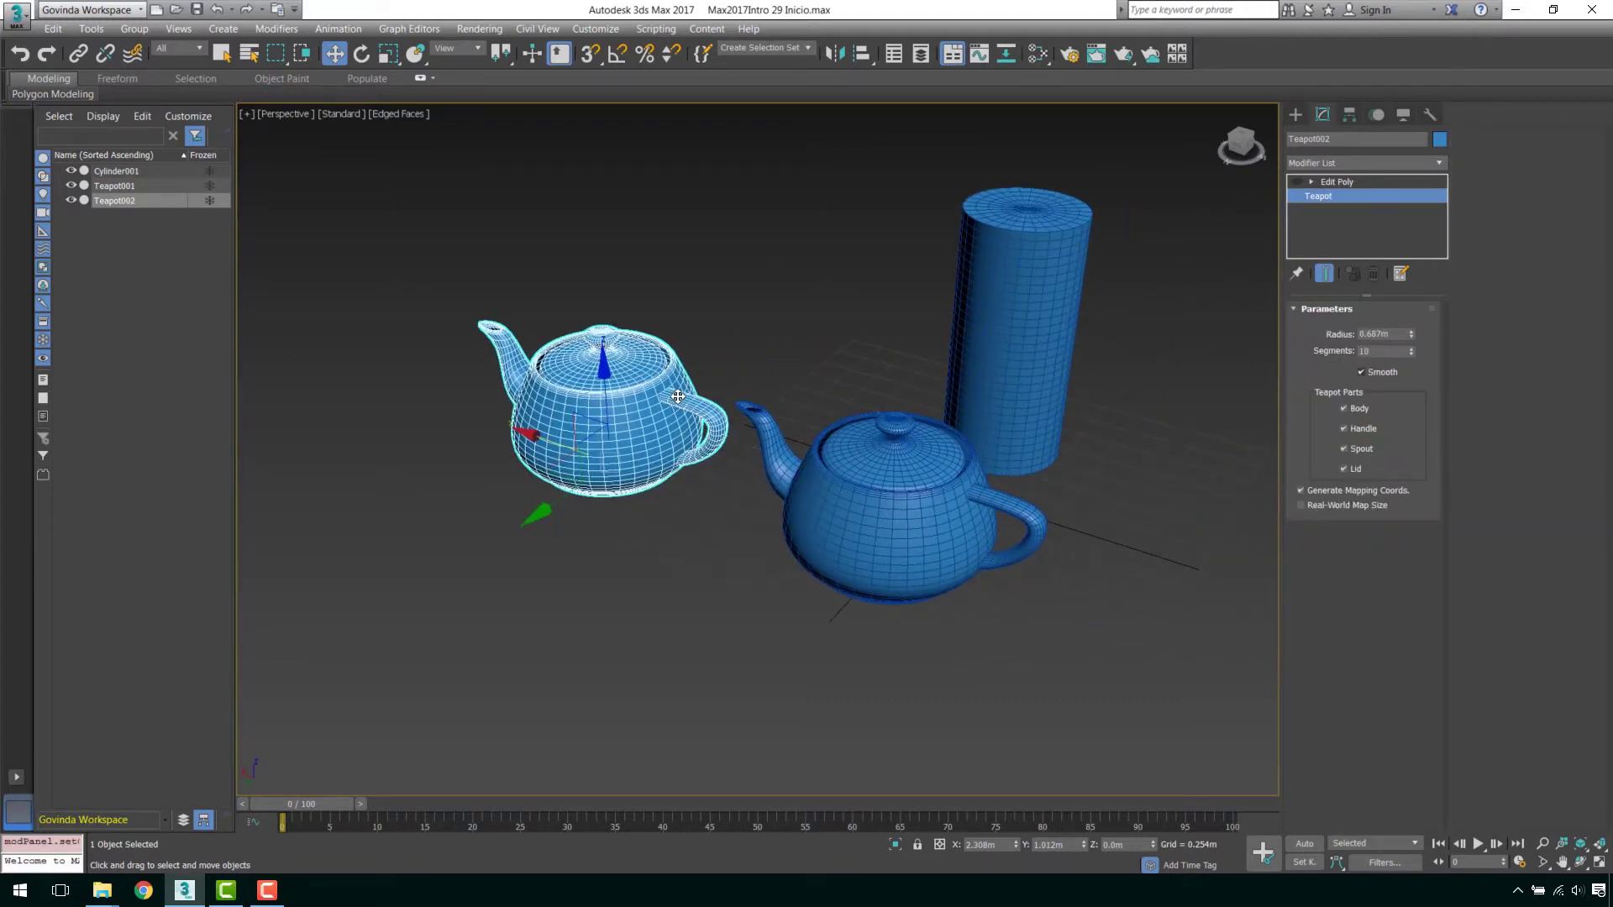
key(Delete)
click(751, 477)
scroll(750, 477, up, 3)
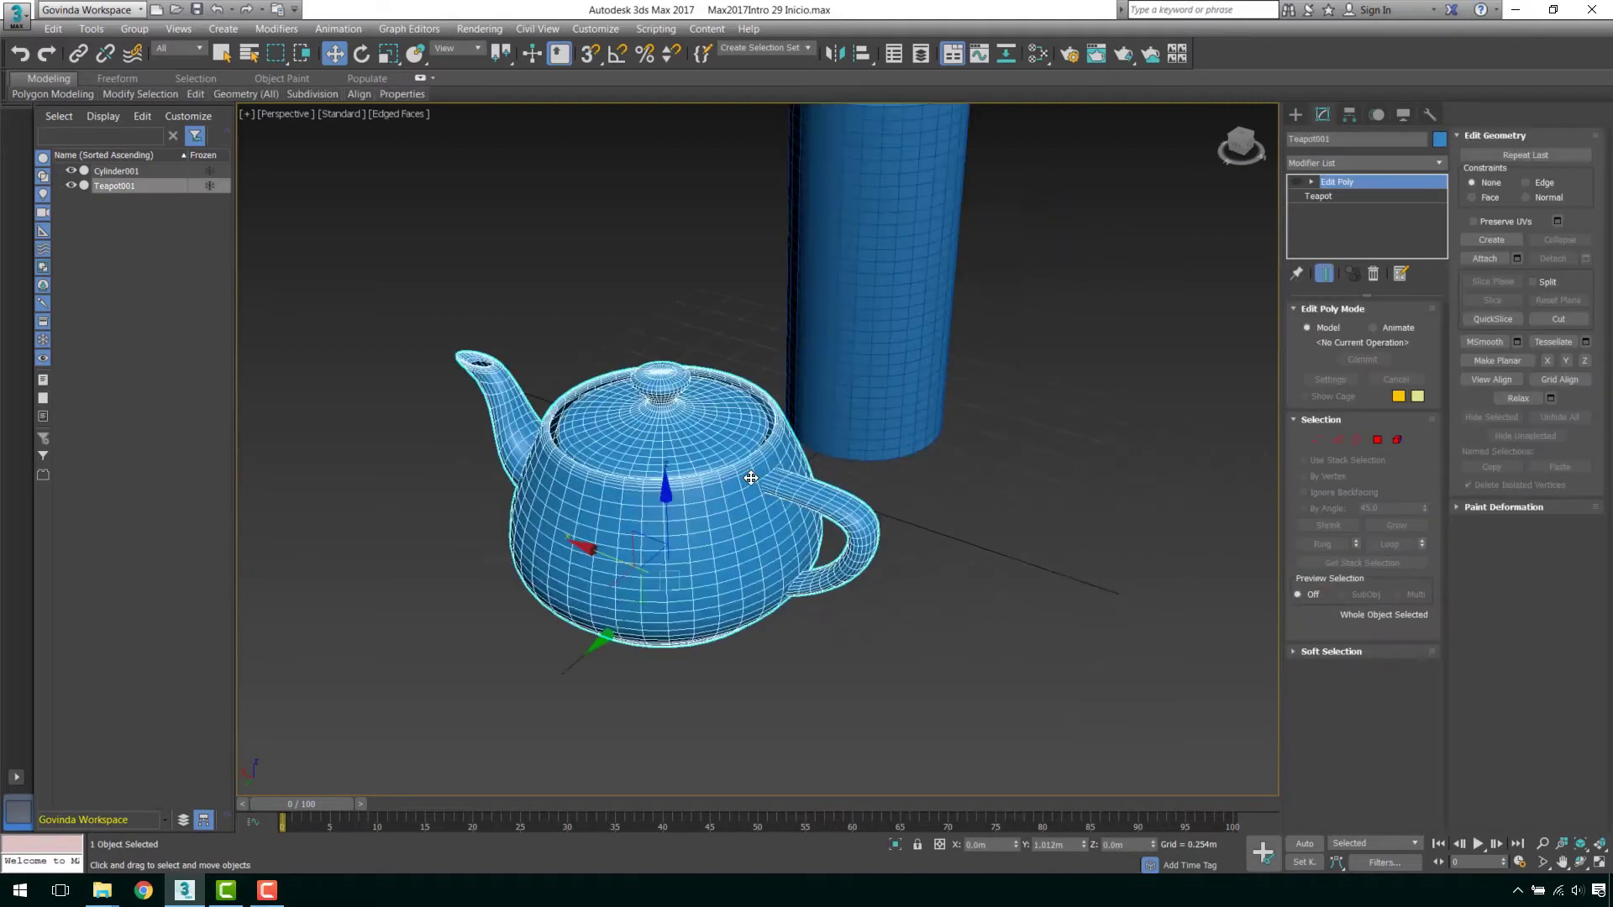
scroll(750, 477, up, 2)
scroll(836, 461, up, 1)
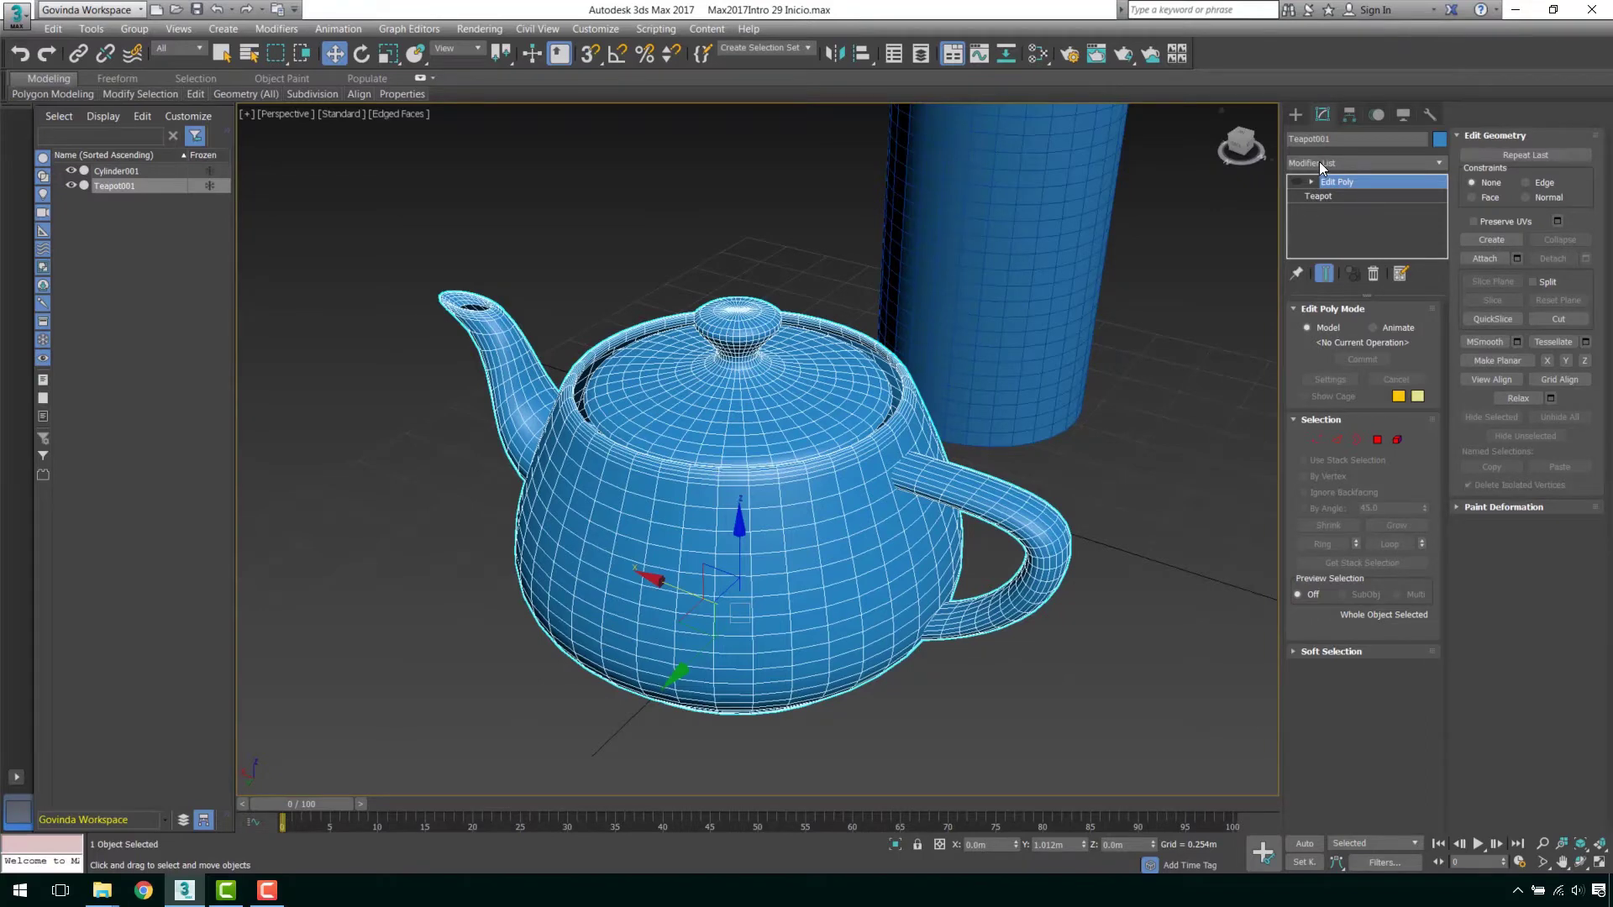
click(1298, 183)
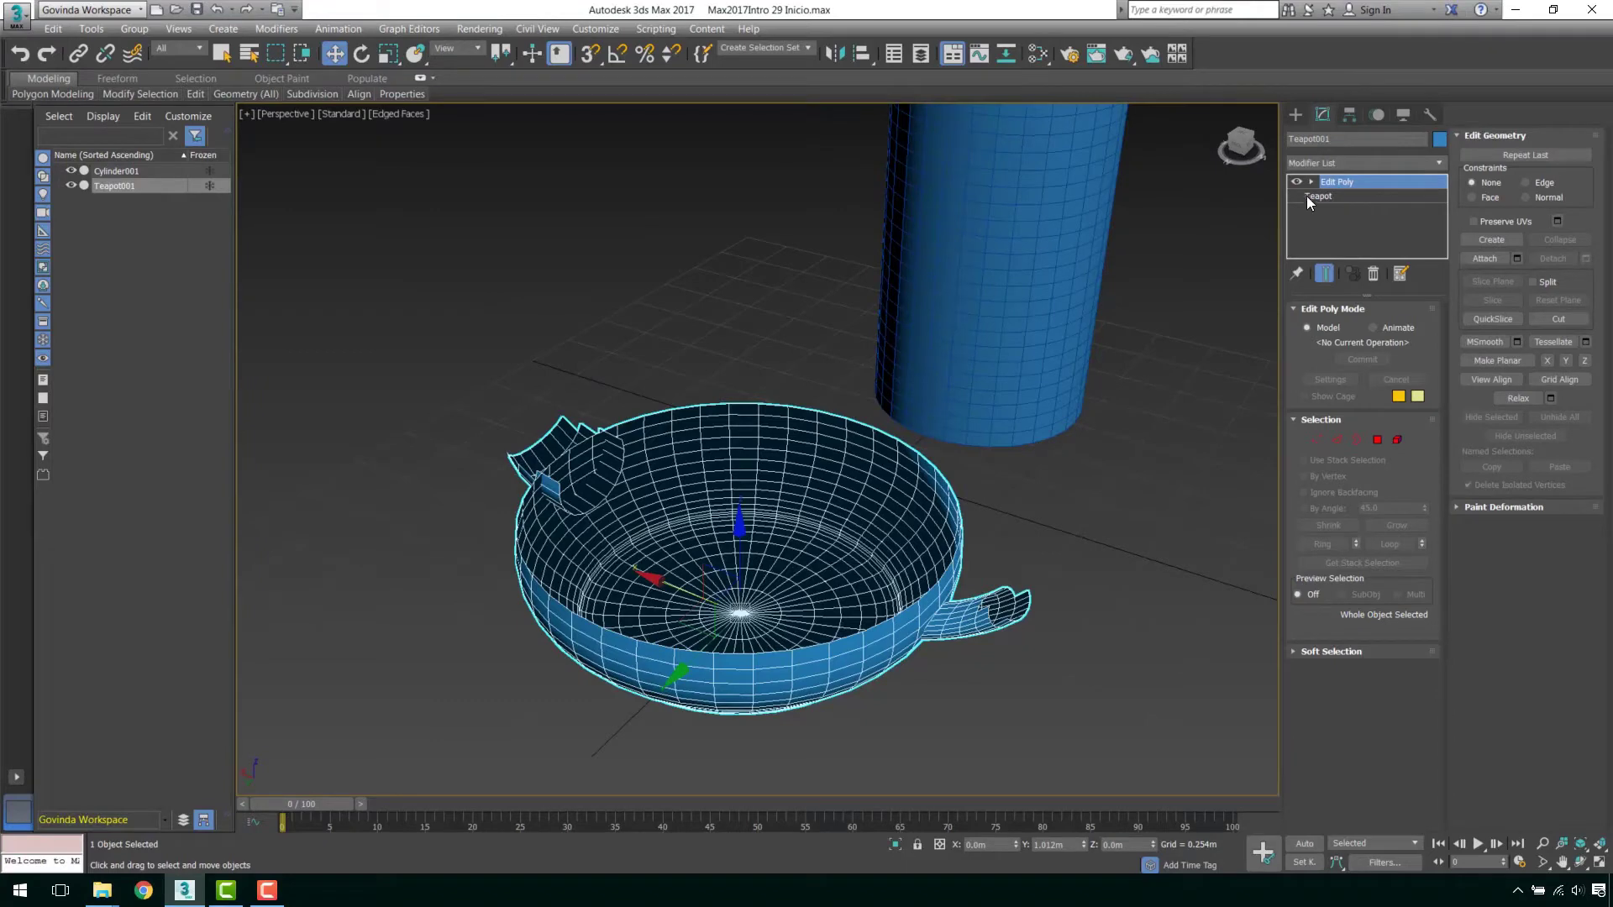
click(1299, 182)
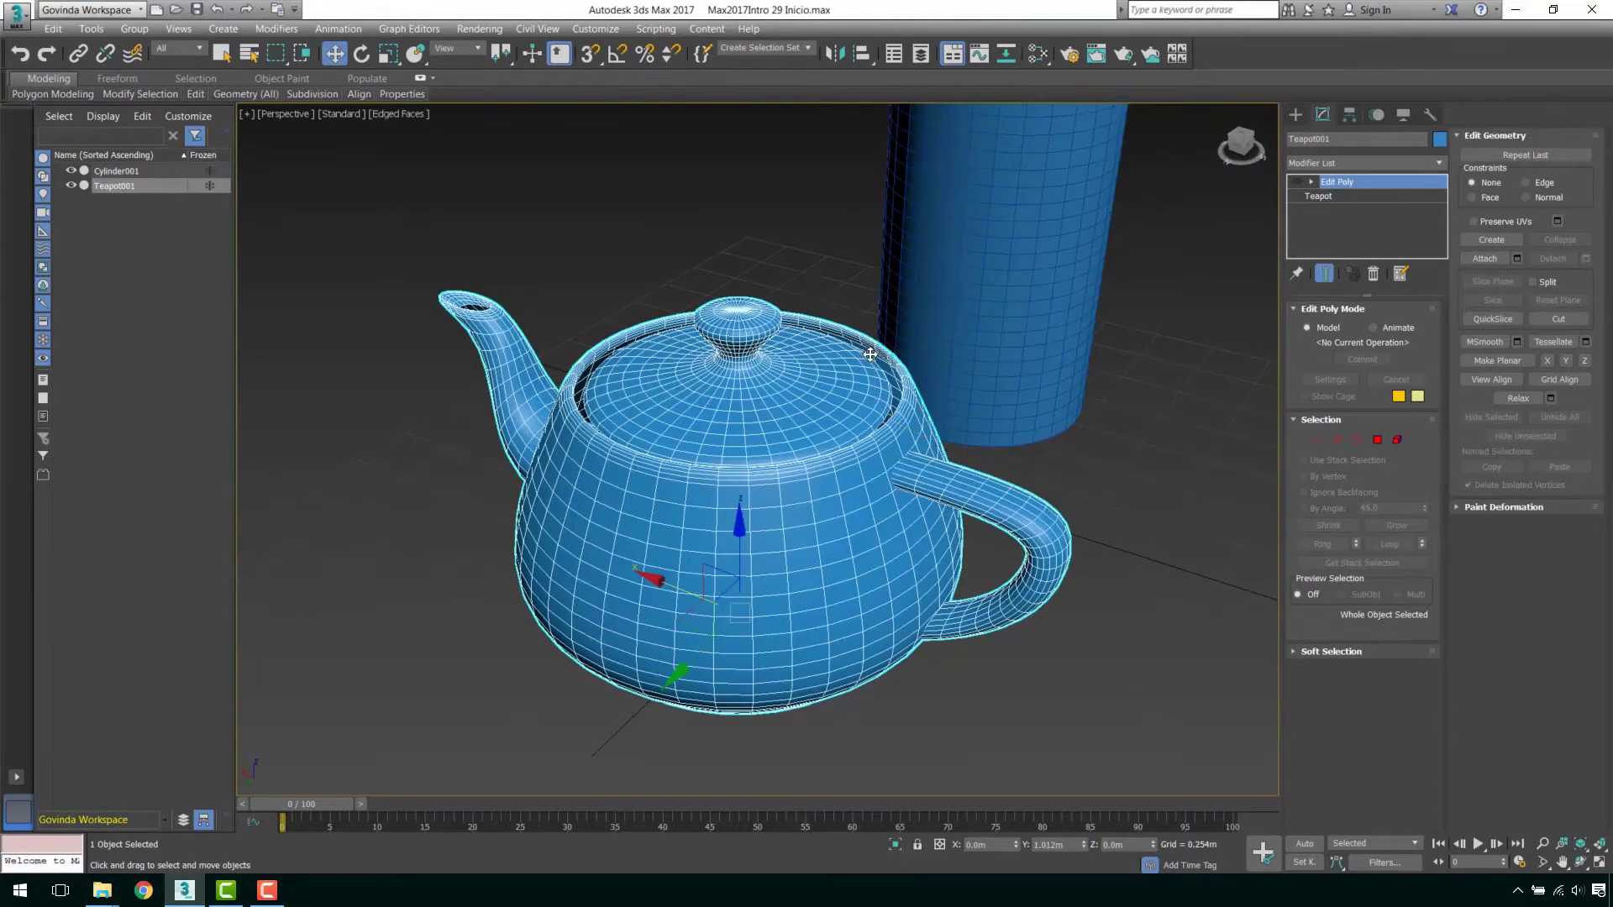
- Delete the old Edit Poly from the stack and add a new Edit Poly modifier
right_click(1350, 184)
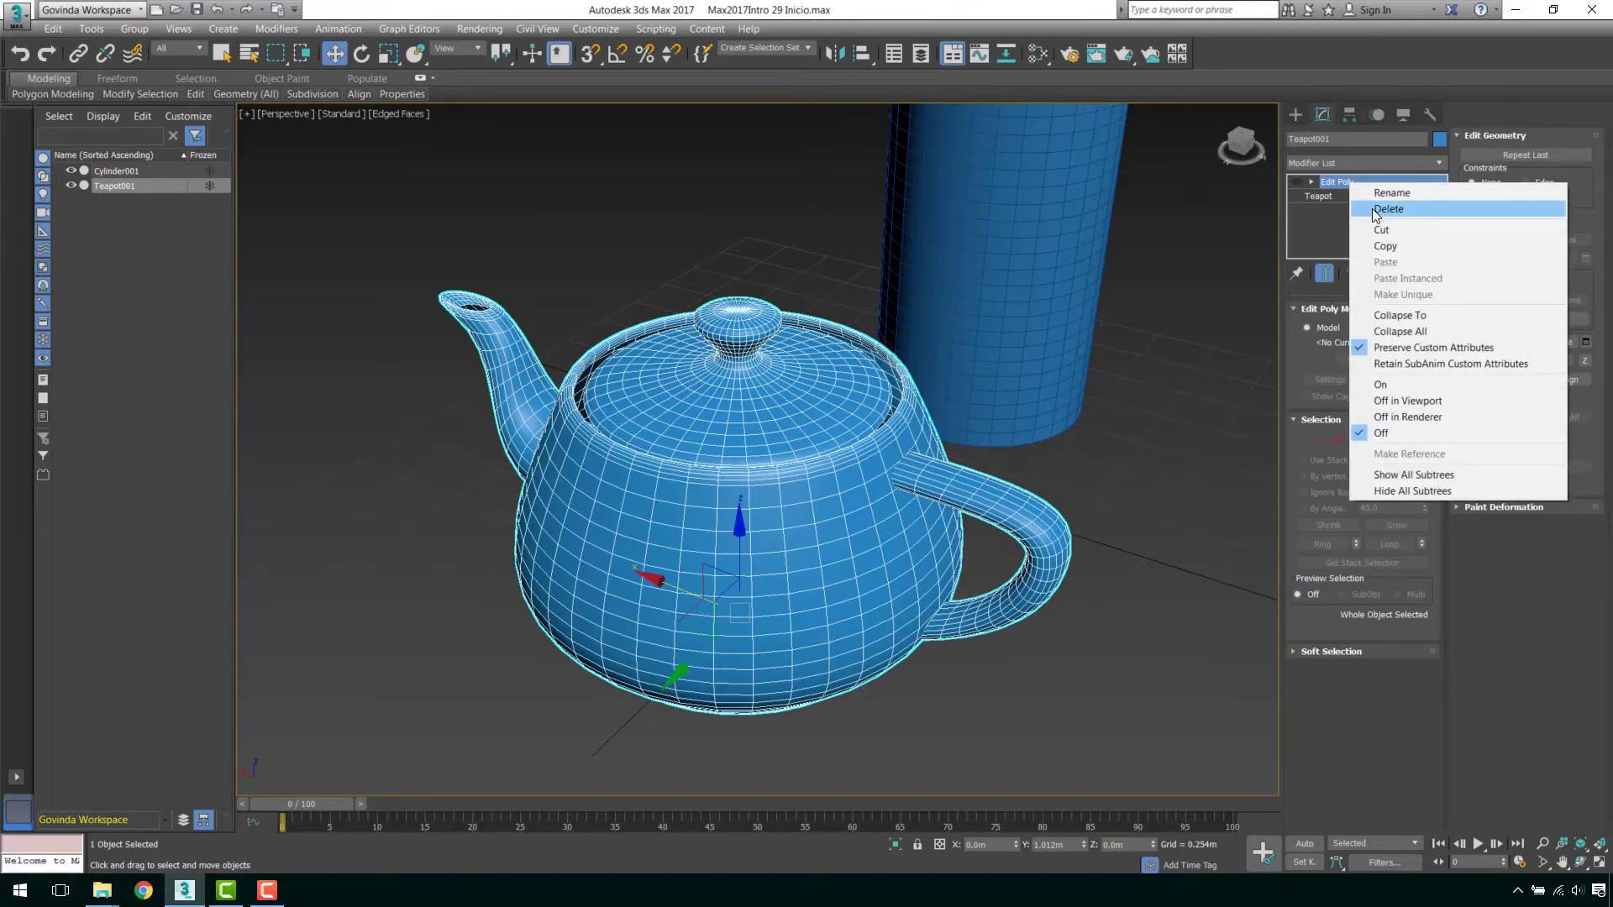
click(1373, 208)
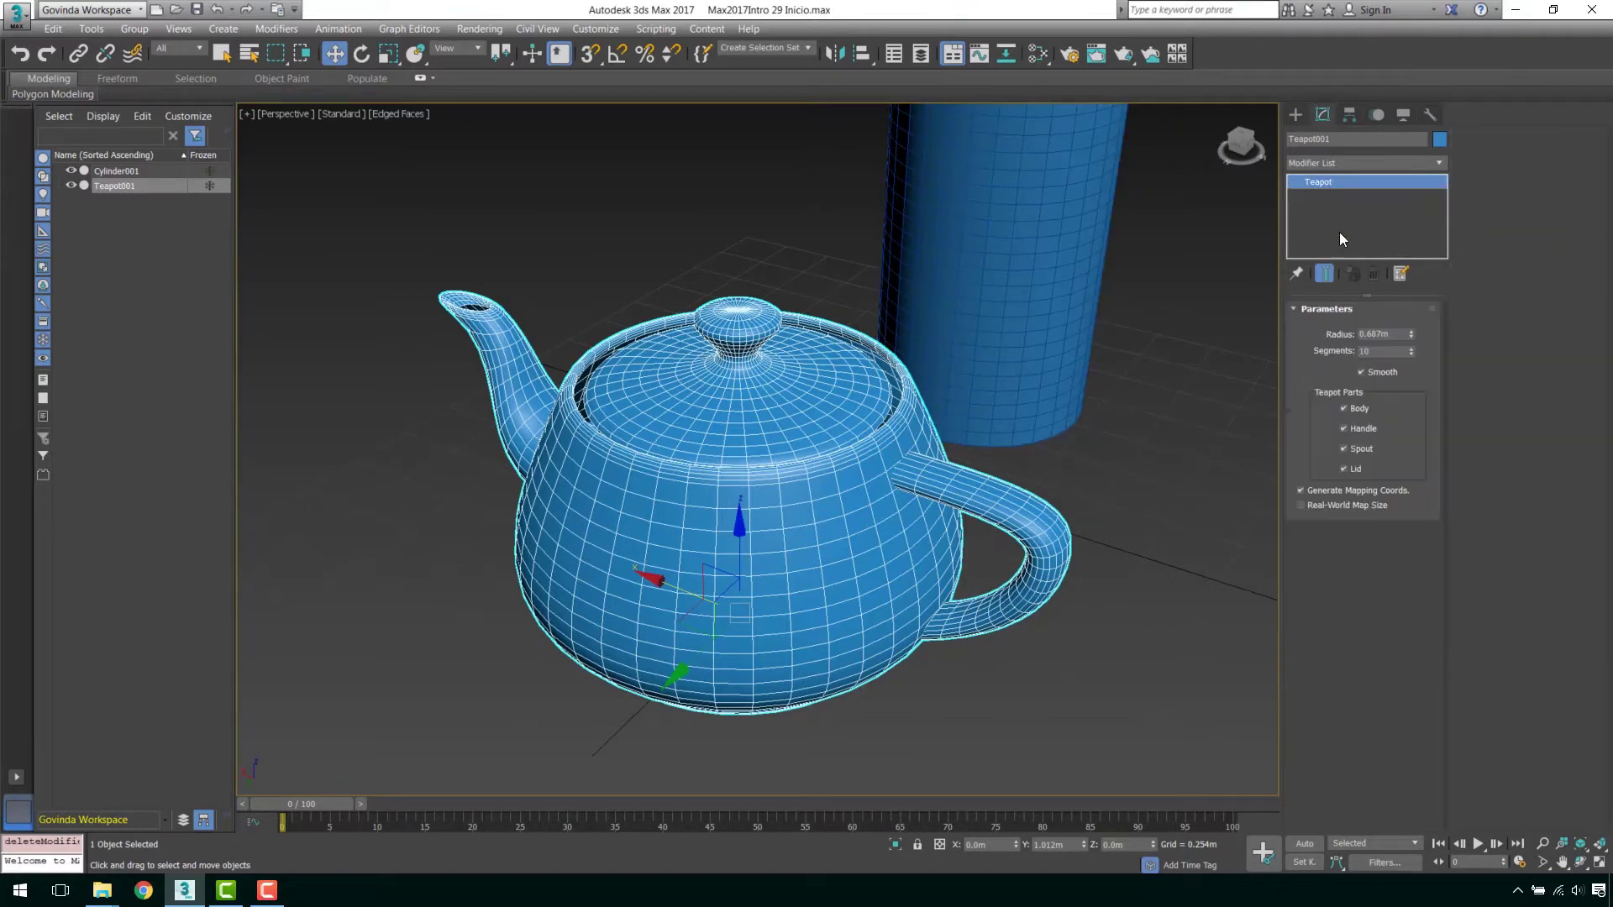
click(1366, 165)
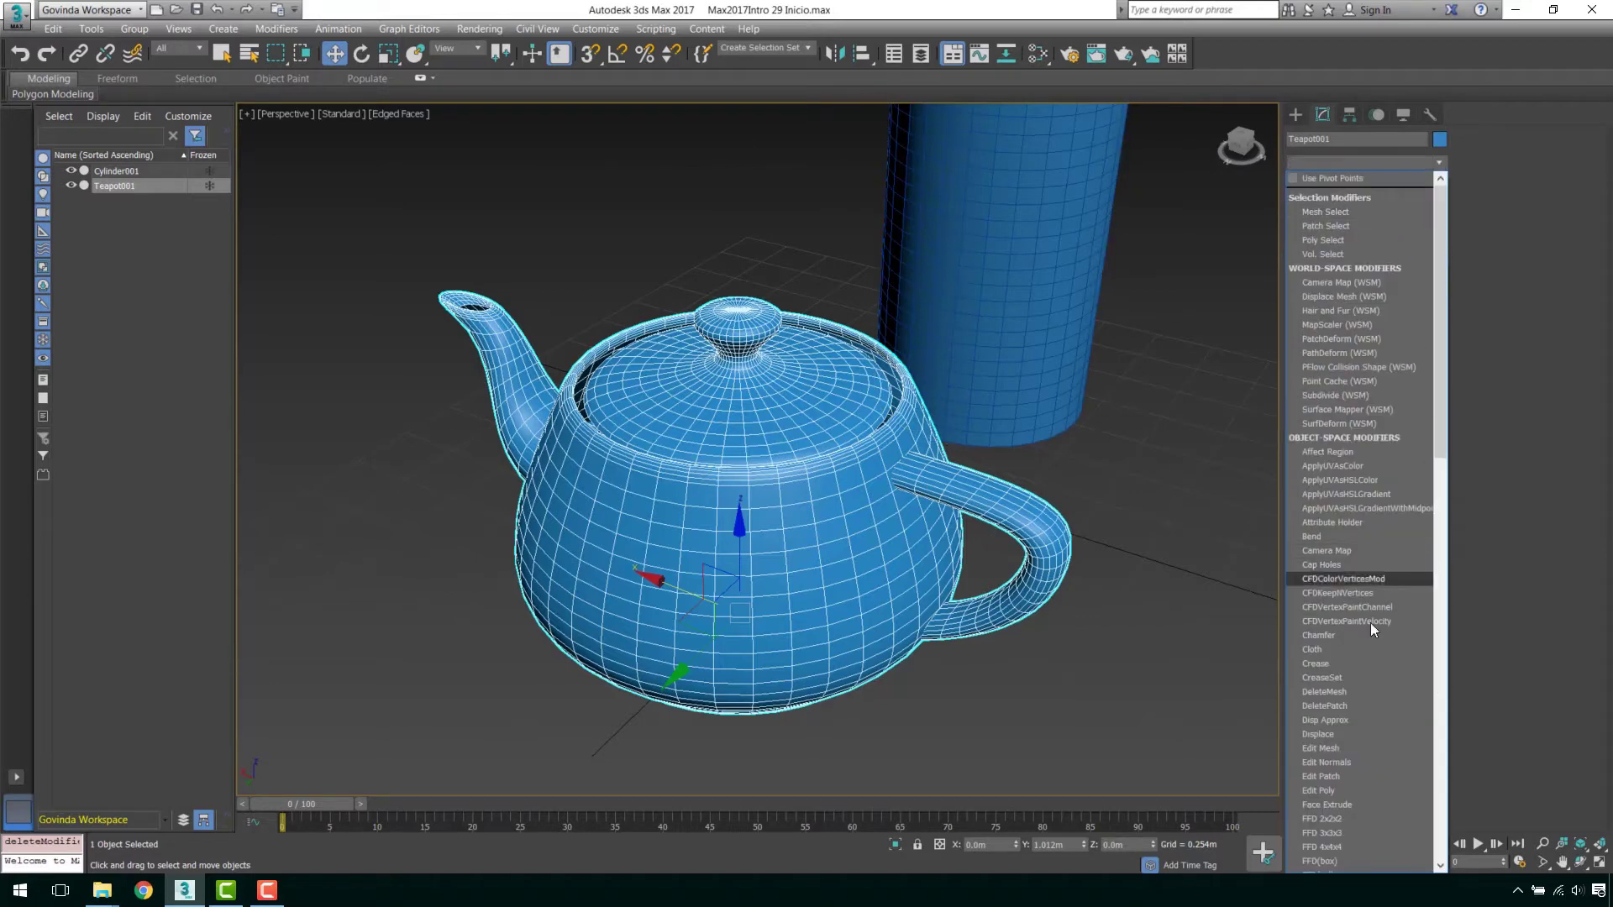
click(1345, 786)
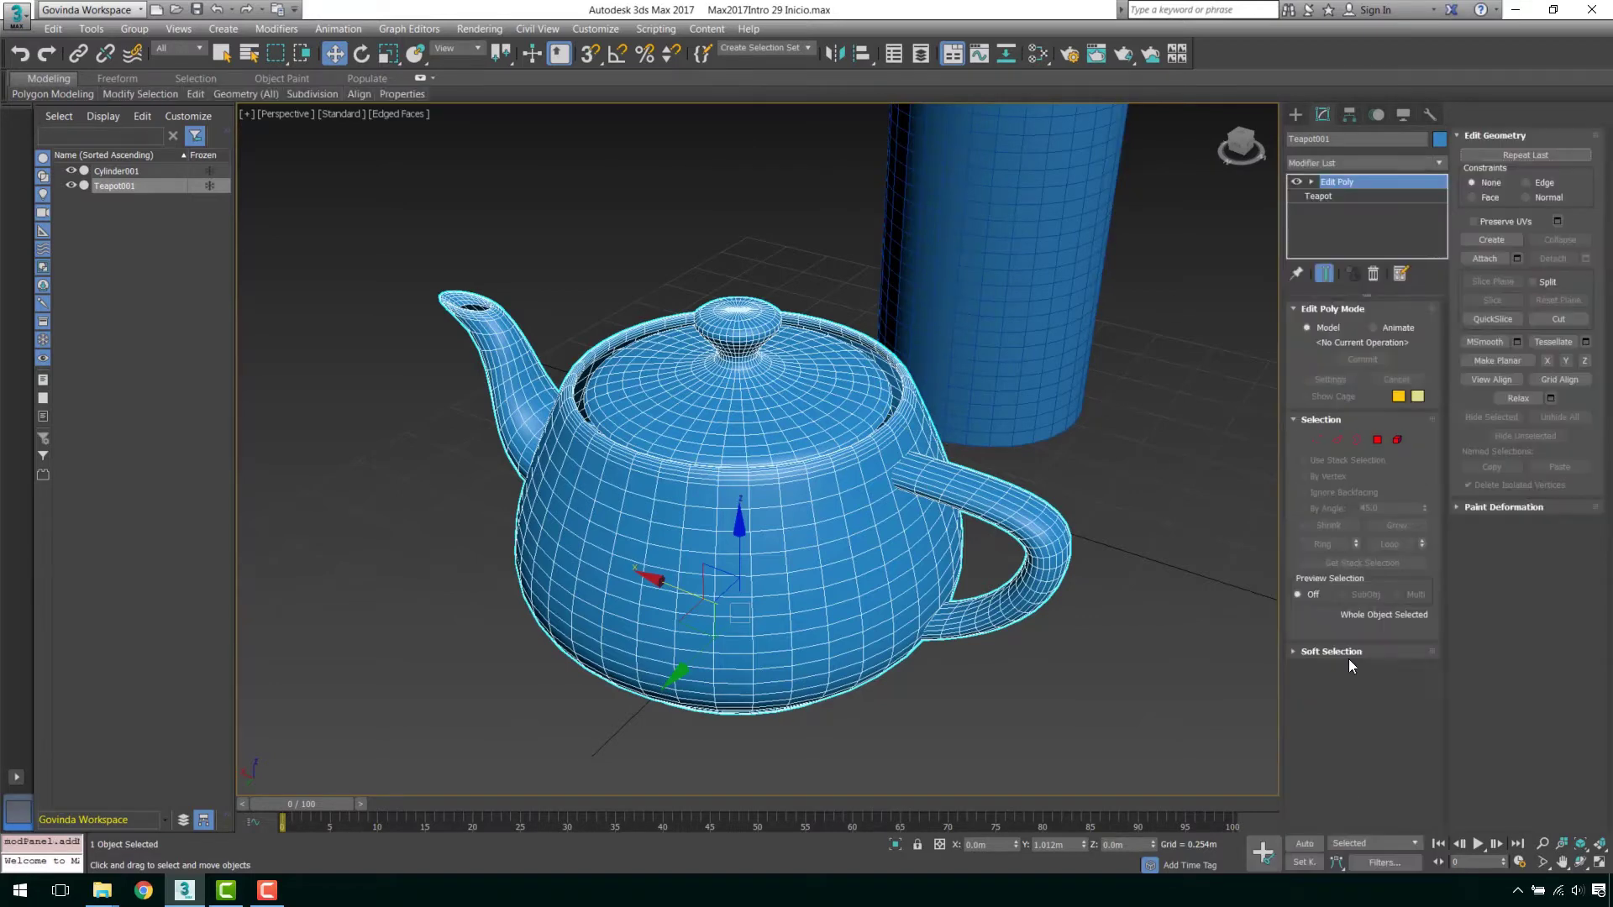
- Select the handle-side half of the teapot's polygons and add a DeleteMesh modifier
click(1378, 439)
alt+middle_drag(1099, 467, 1134, 299)
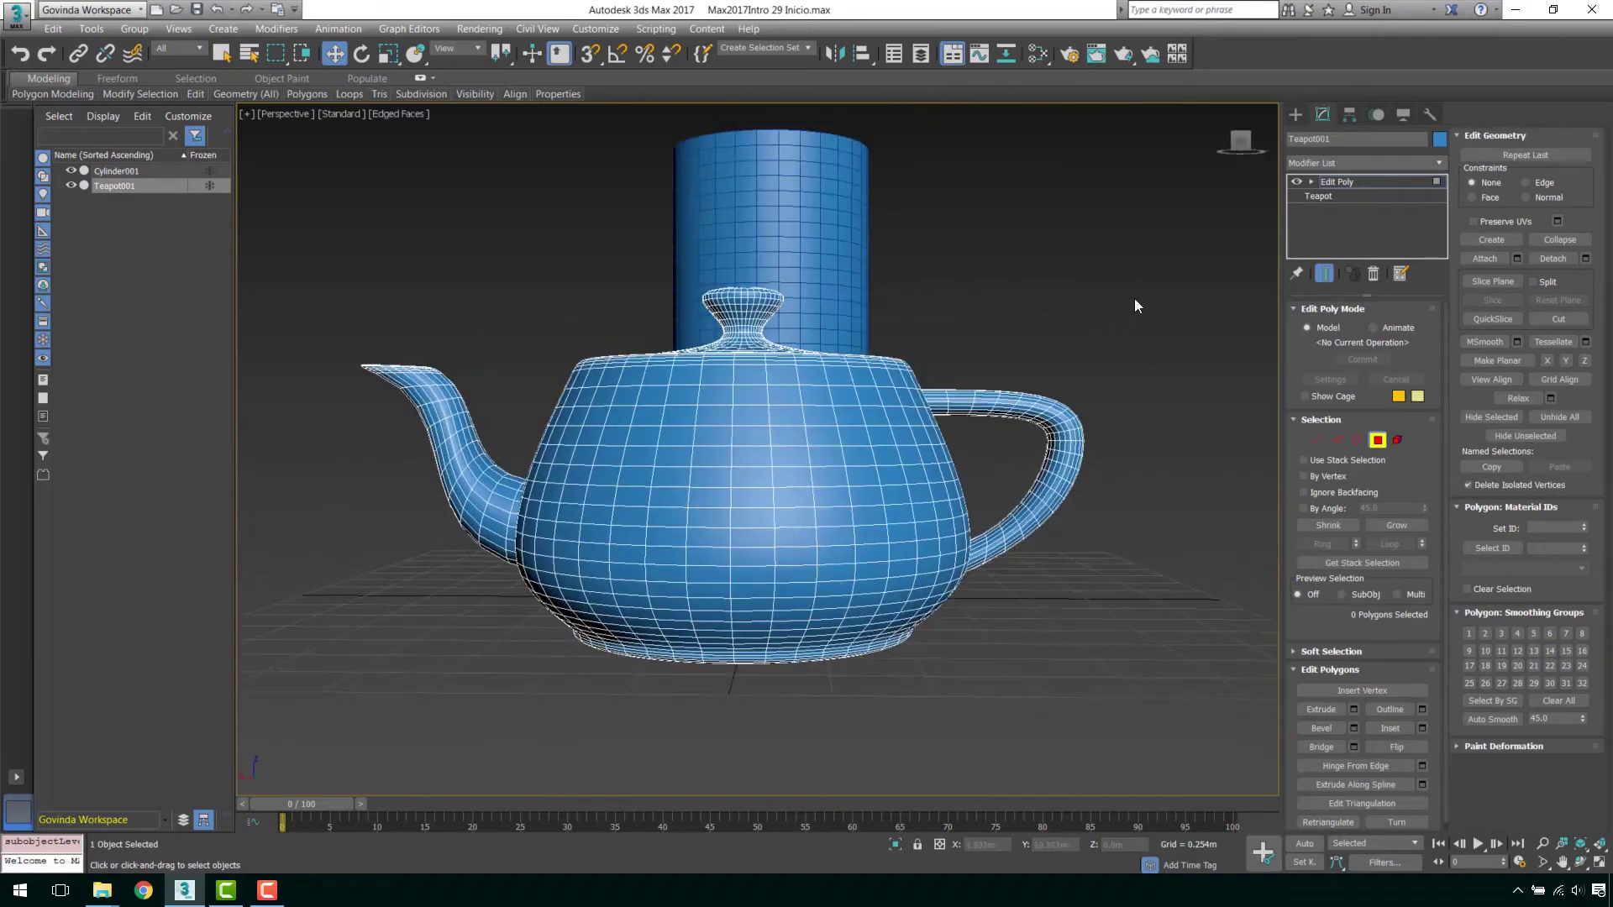
drag(395, 452, 323, 509)
mouse_move(322, 509)
alt+middle_down()
mouse_move(933, 458)
mouse_move(1071, 293)
alt+middle_up()
drag(1104, 244, 827, 715)
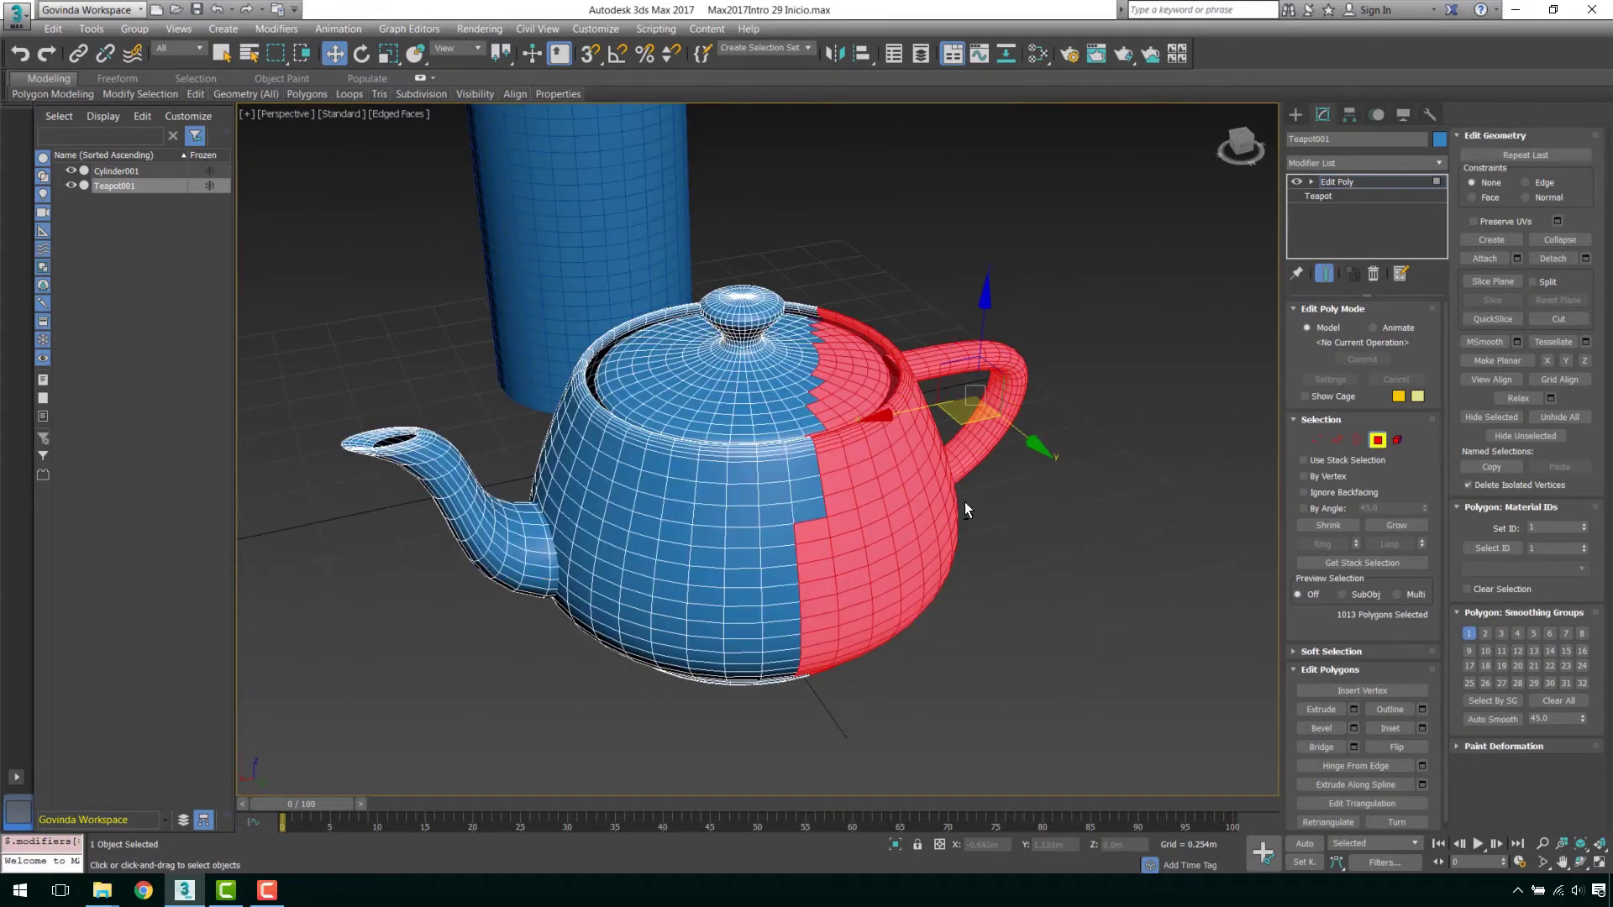
mouse_move(964, 502)
alt+middle_down()
mouse_move(789, 548)
mouse_move(823, 361)
alt+middle_up()
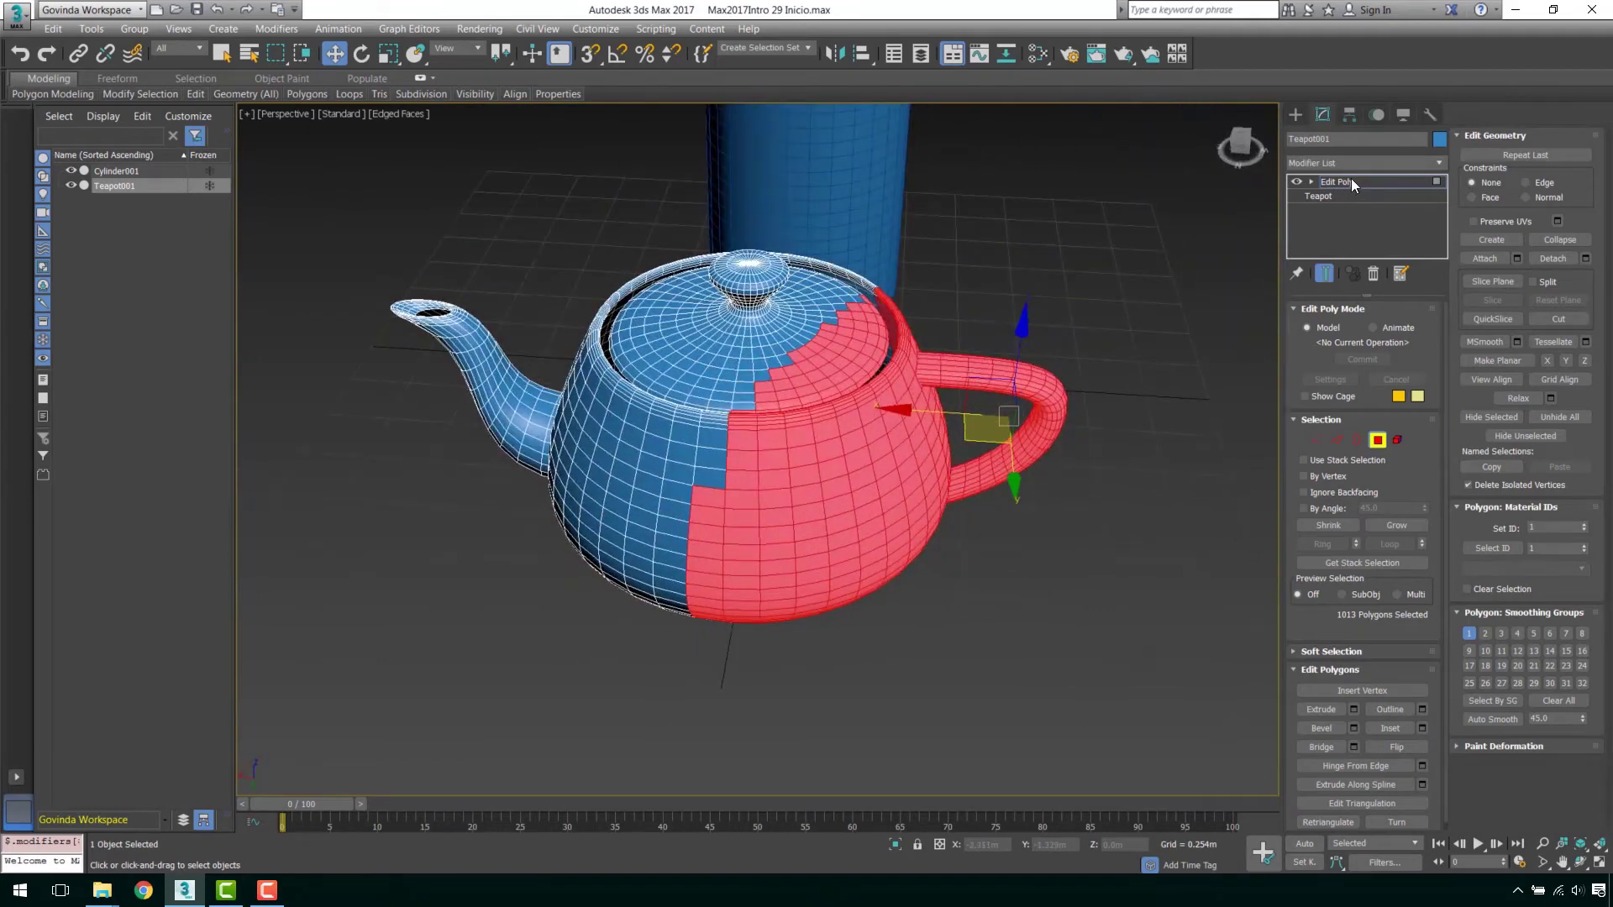
click(1361, 159)
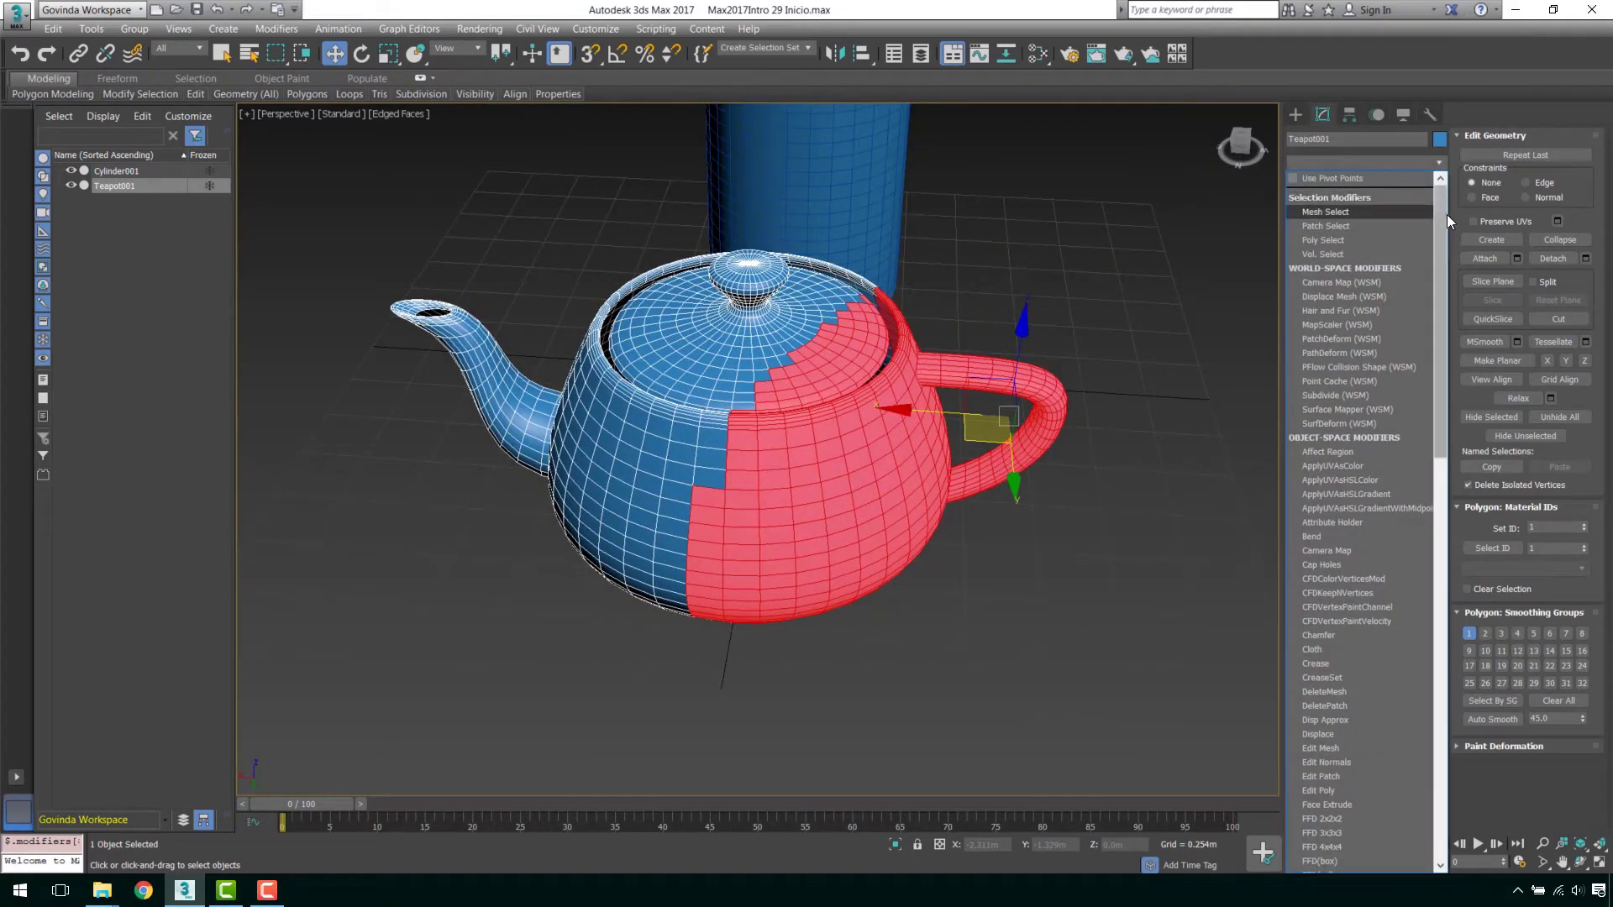
drag(1438, 214, 1433, 320)
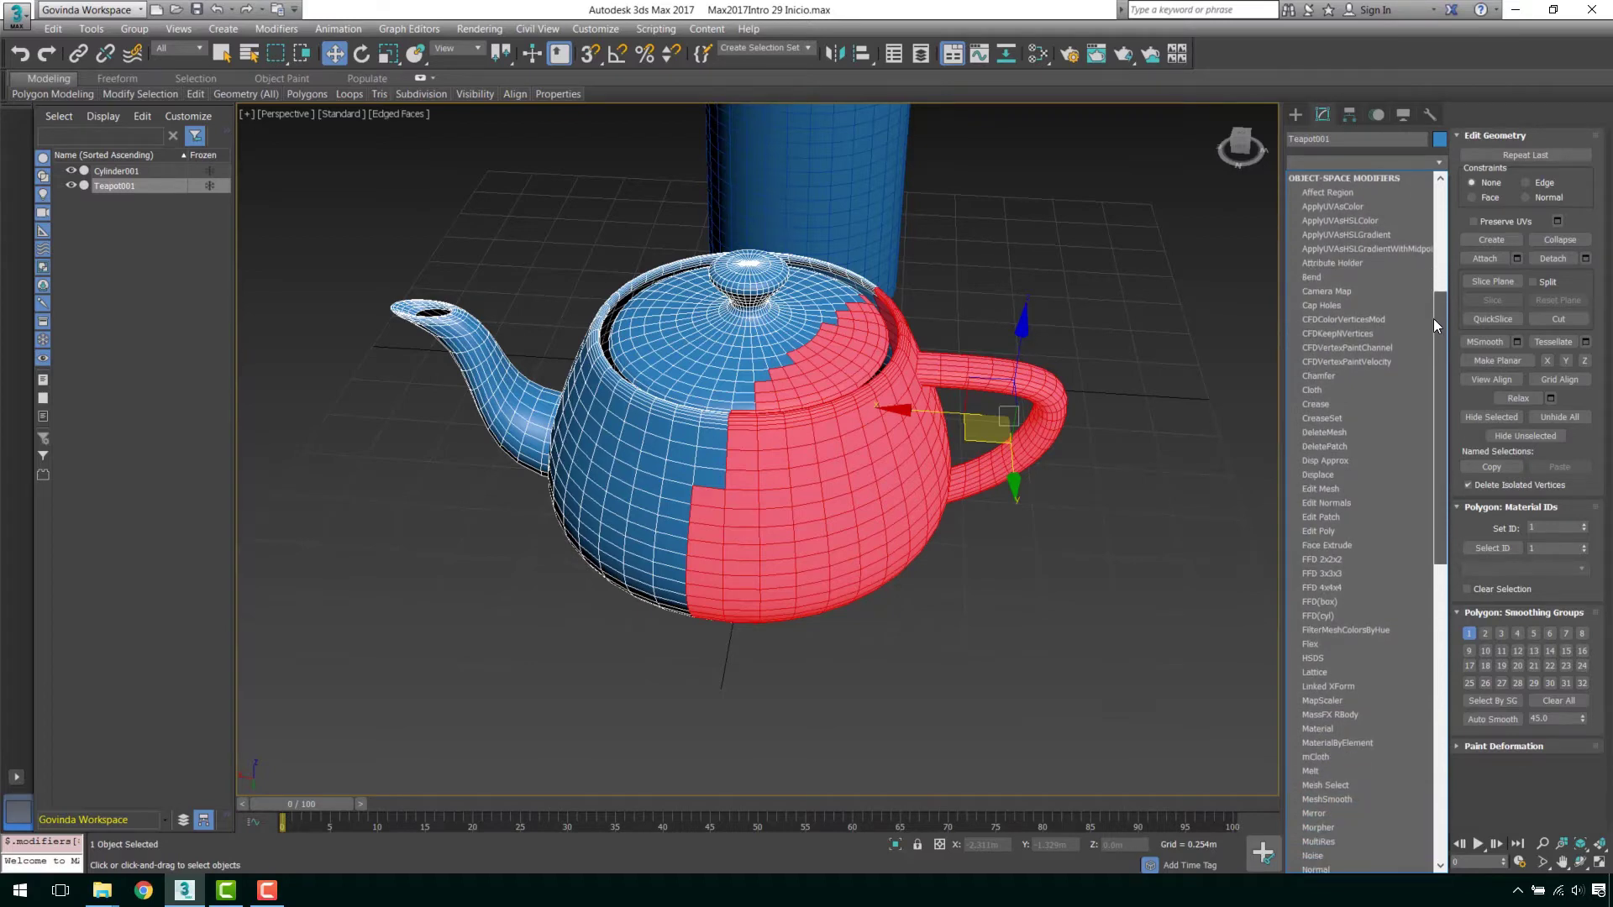
click(1375, 437)
- Toggle DeleteMesh off and back on to compare, ending at the teapot's base parameters
mouse_move(976, 340)
alt+middle_down()
mouse_move(997, 392)
mouse_move(954, 340)
mouse_move(1197, 425)
alt+middle_up()
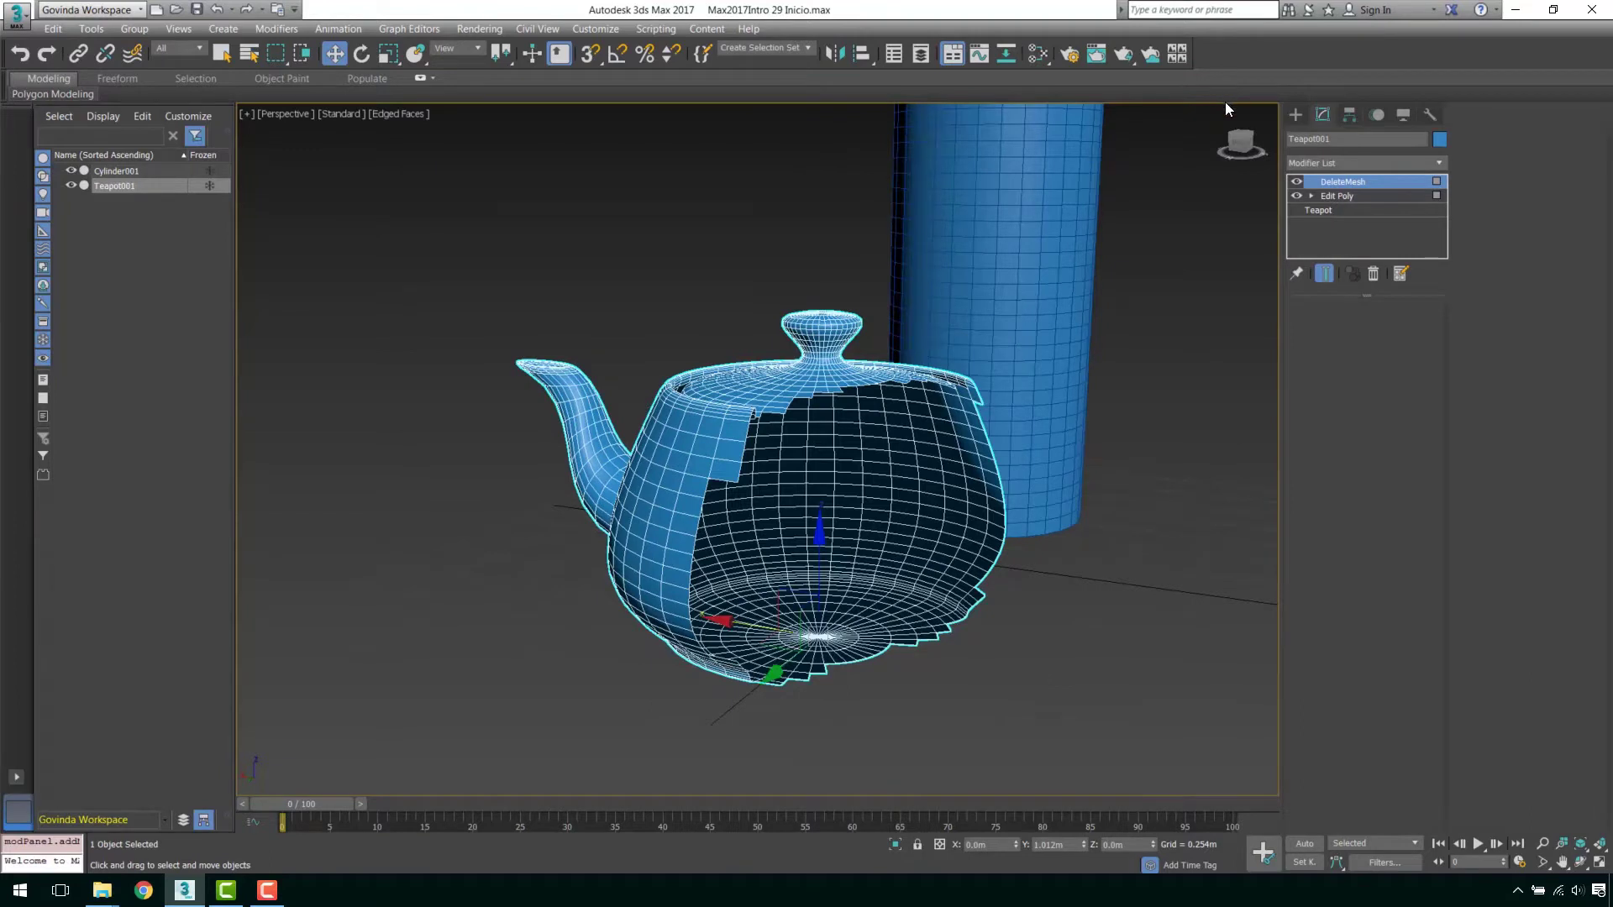
click(1298, 183)
click(1296, 181)
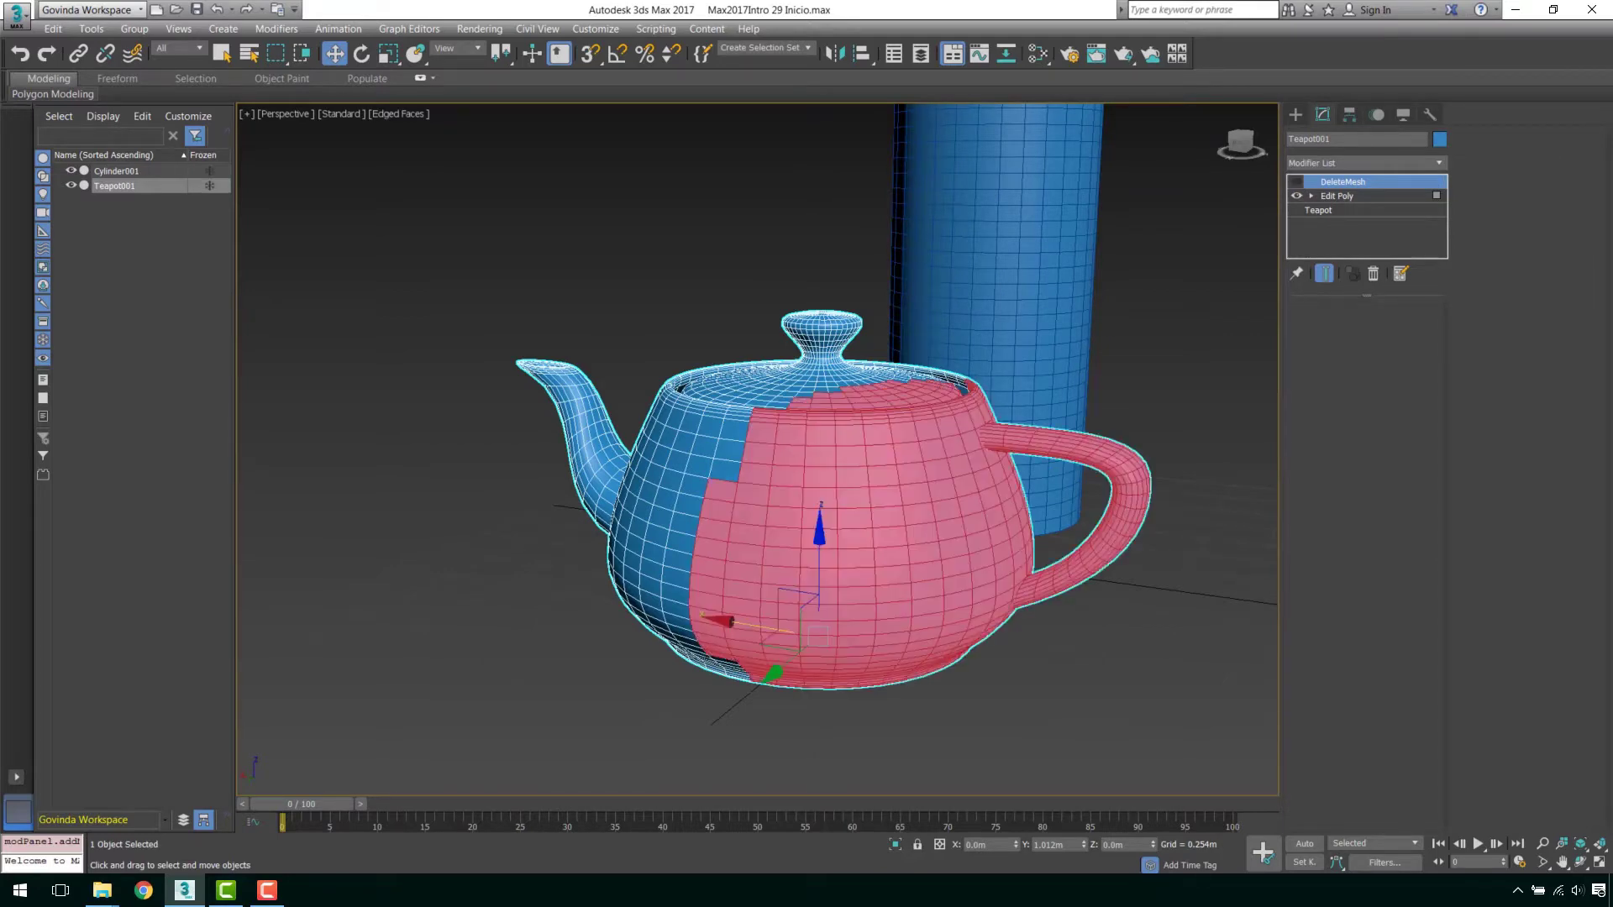
click(1323, 210)
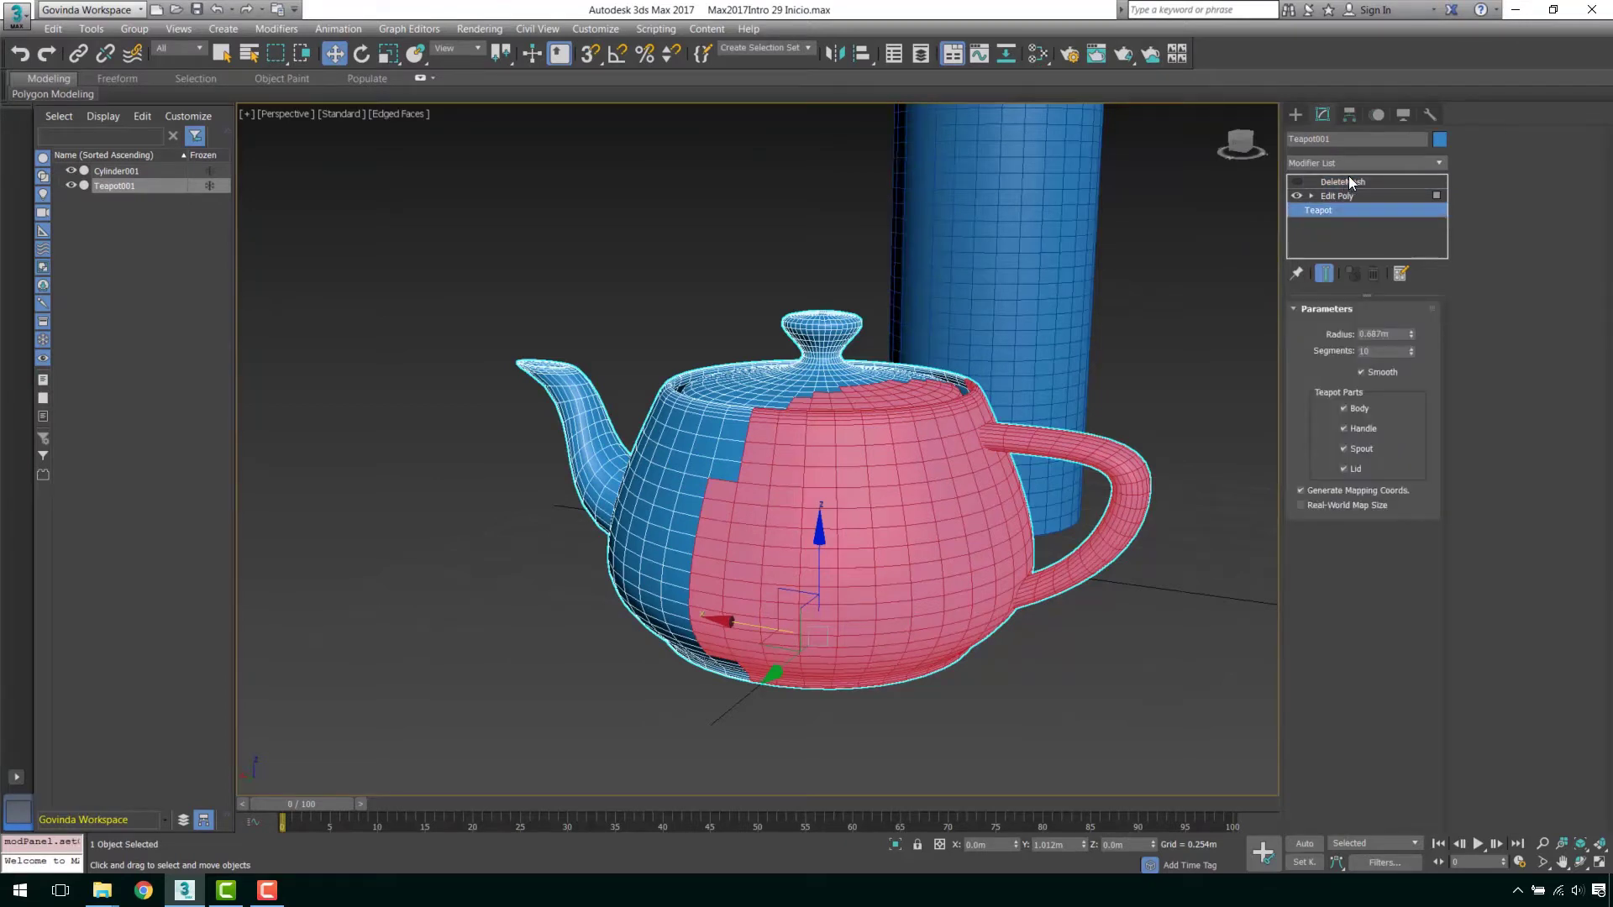
click(1296, 182)
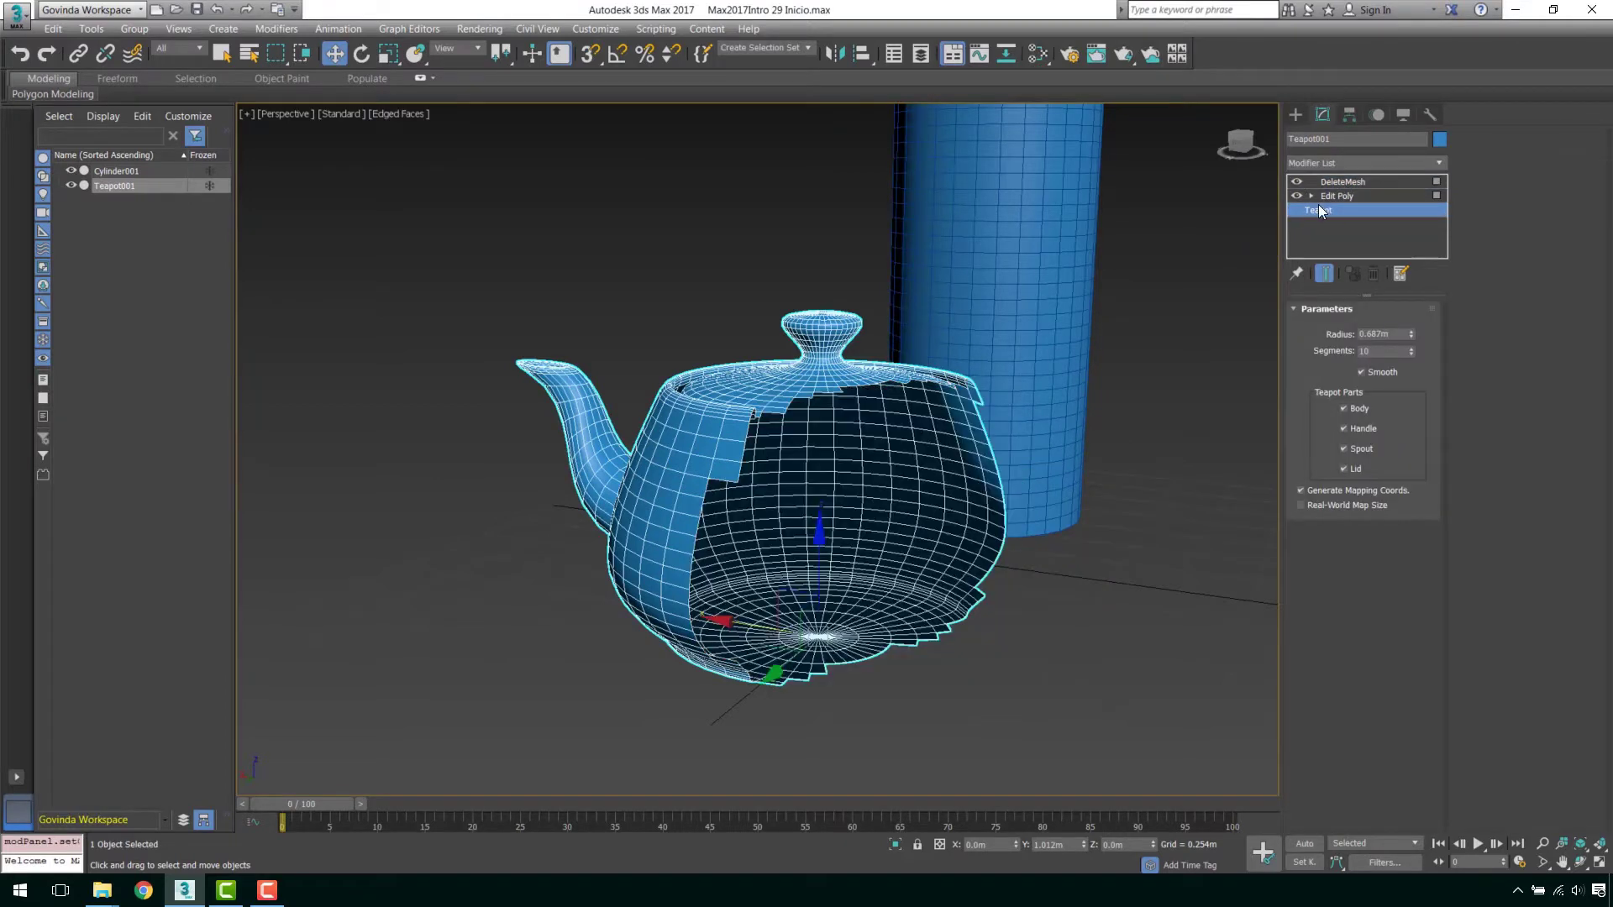
click(1344, 181)
click(1342, 208)
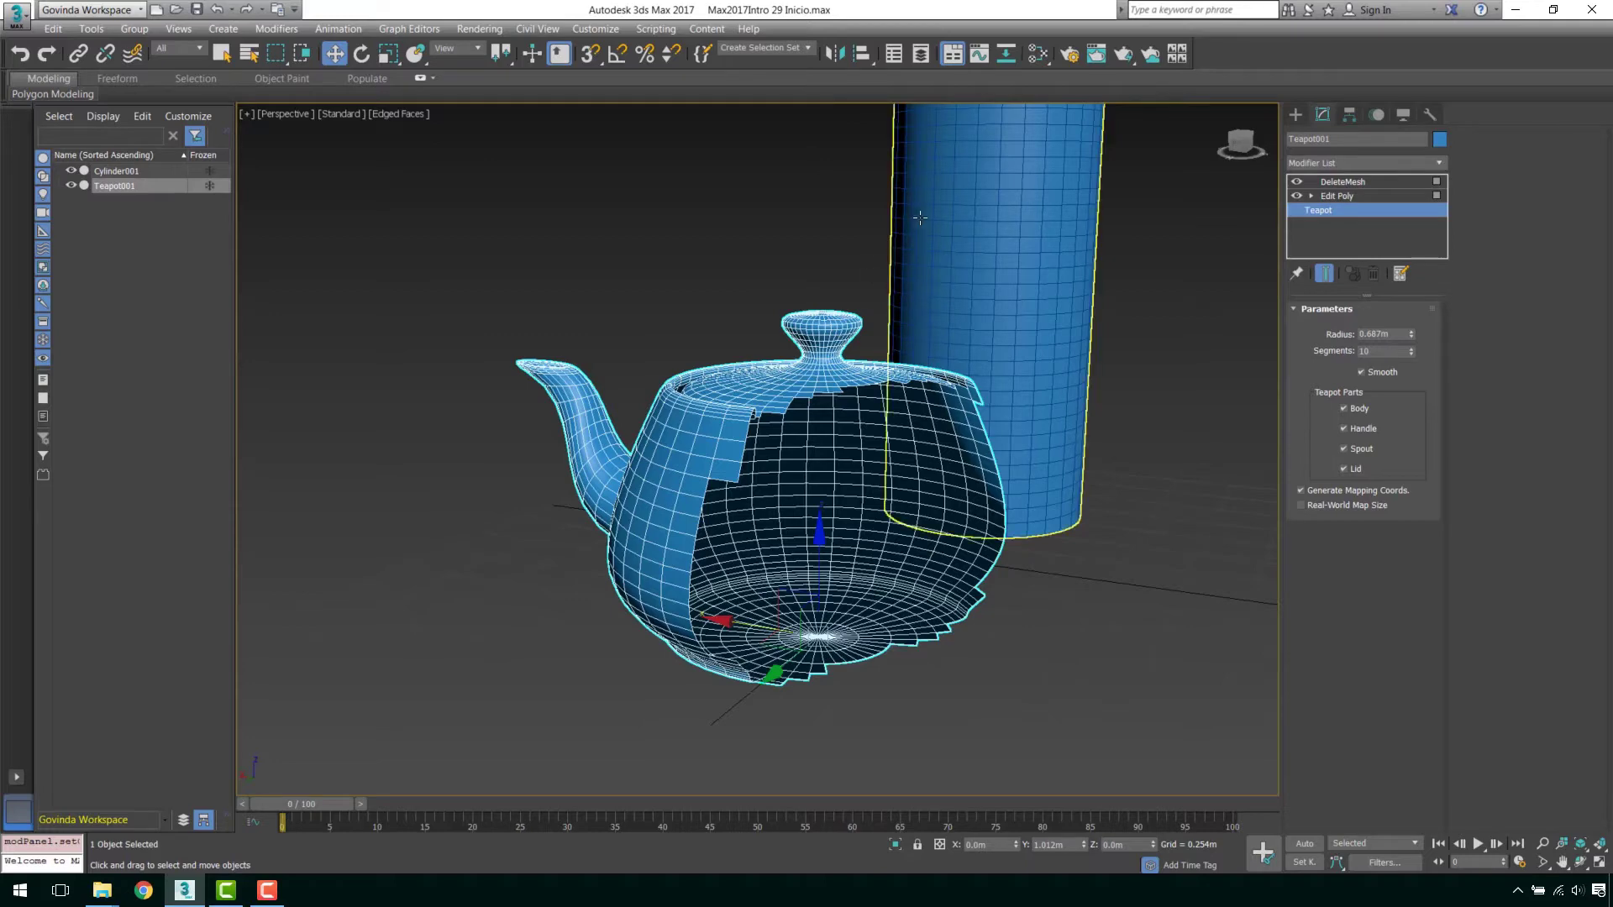
- Orbit and pan around the half-deleted teapot, then select Cylinder001
scroll(966, 252, up, 3)
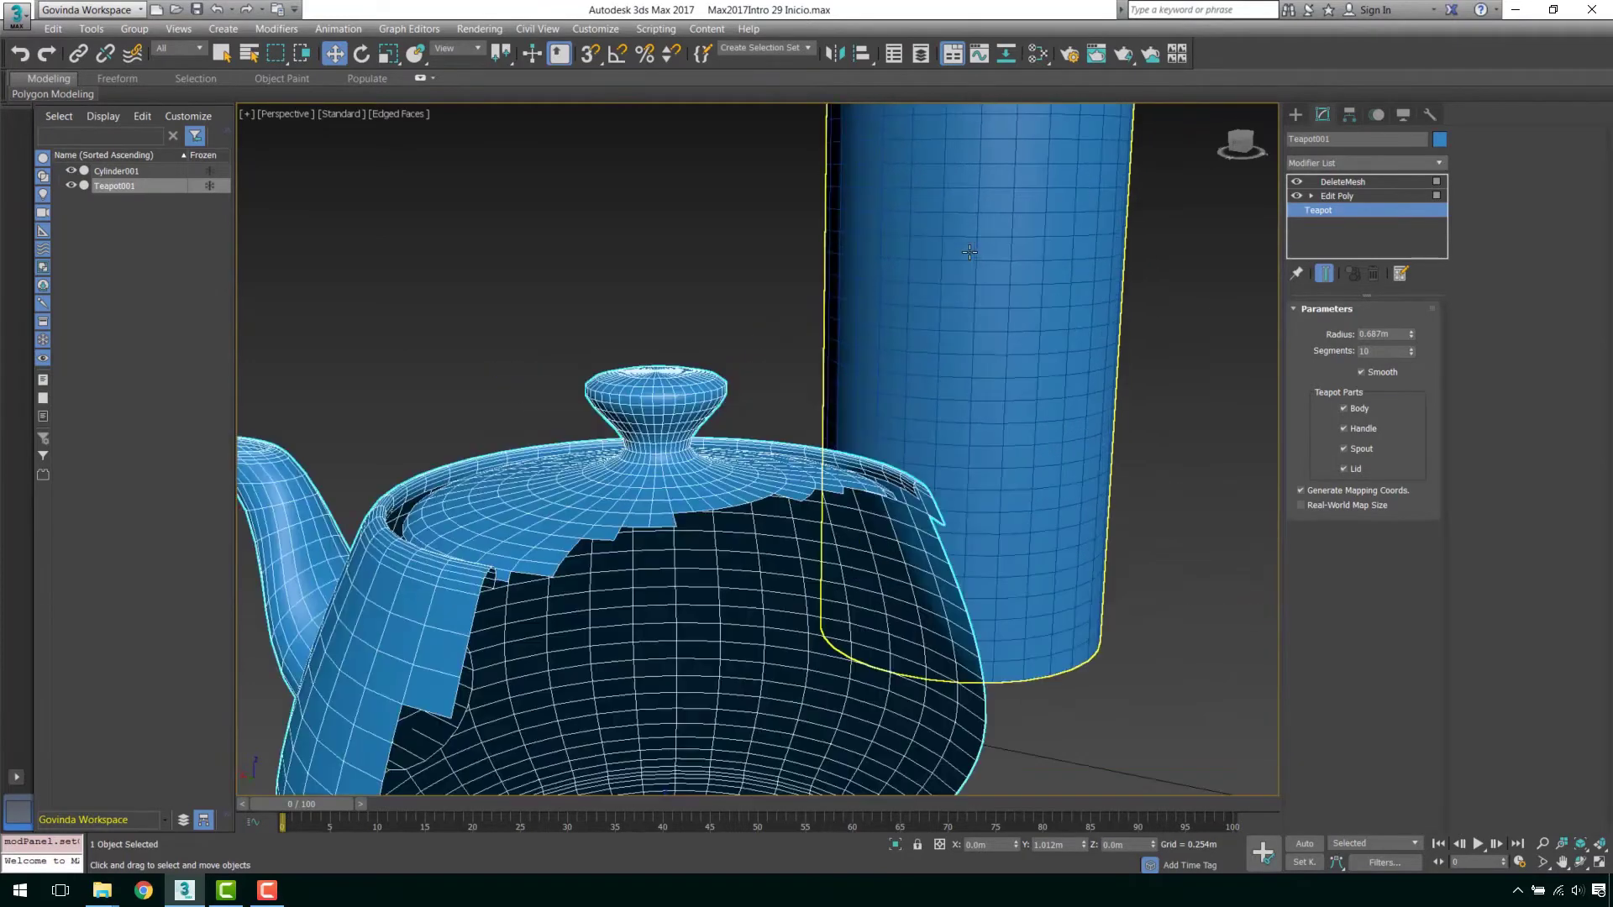
scroll(969, 285, down, 3)
alt+middle_drag(969, 290, 1256, 447)
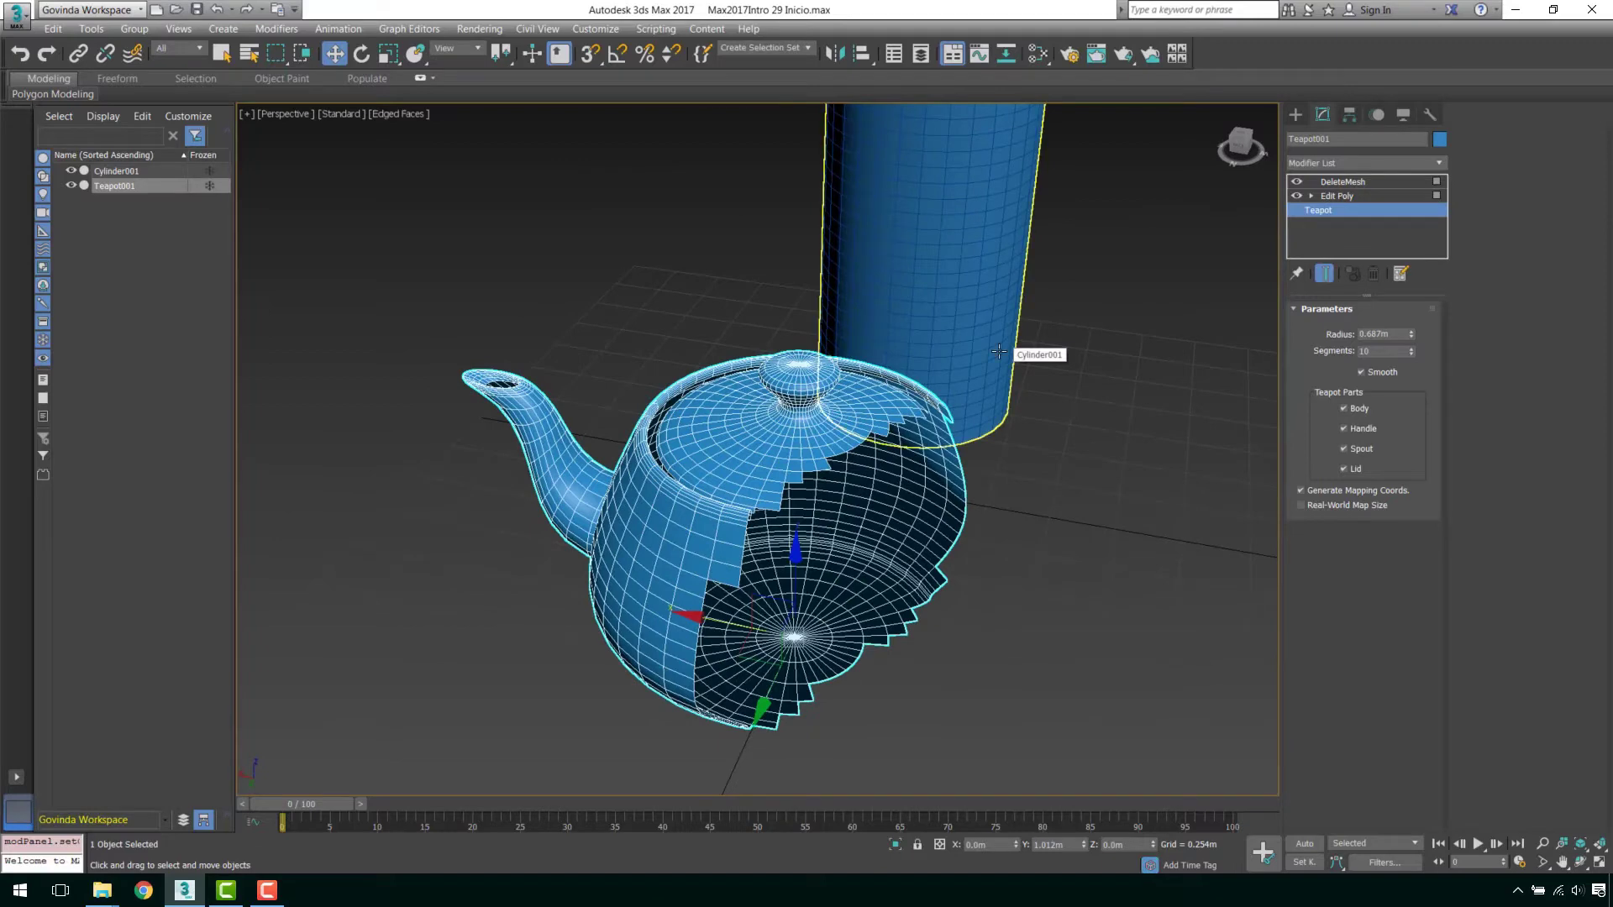
middle_drag(878, 552, 1178, 335)
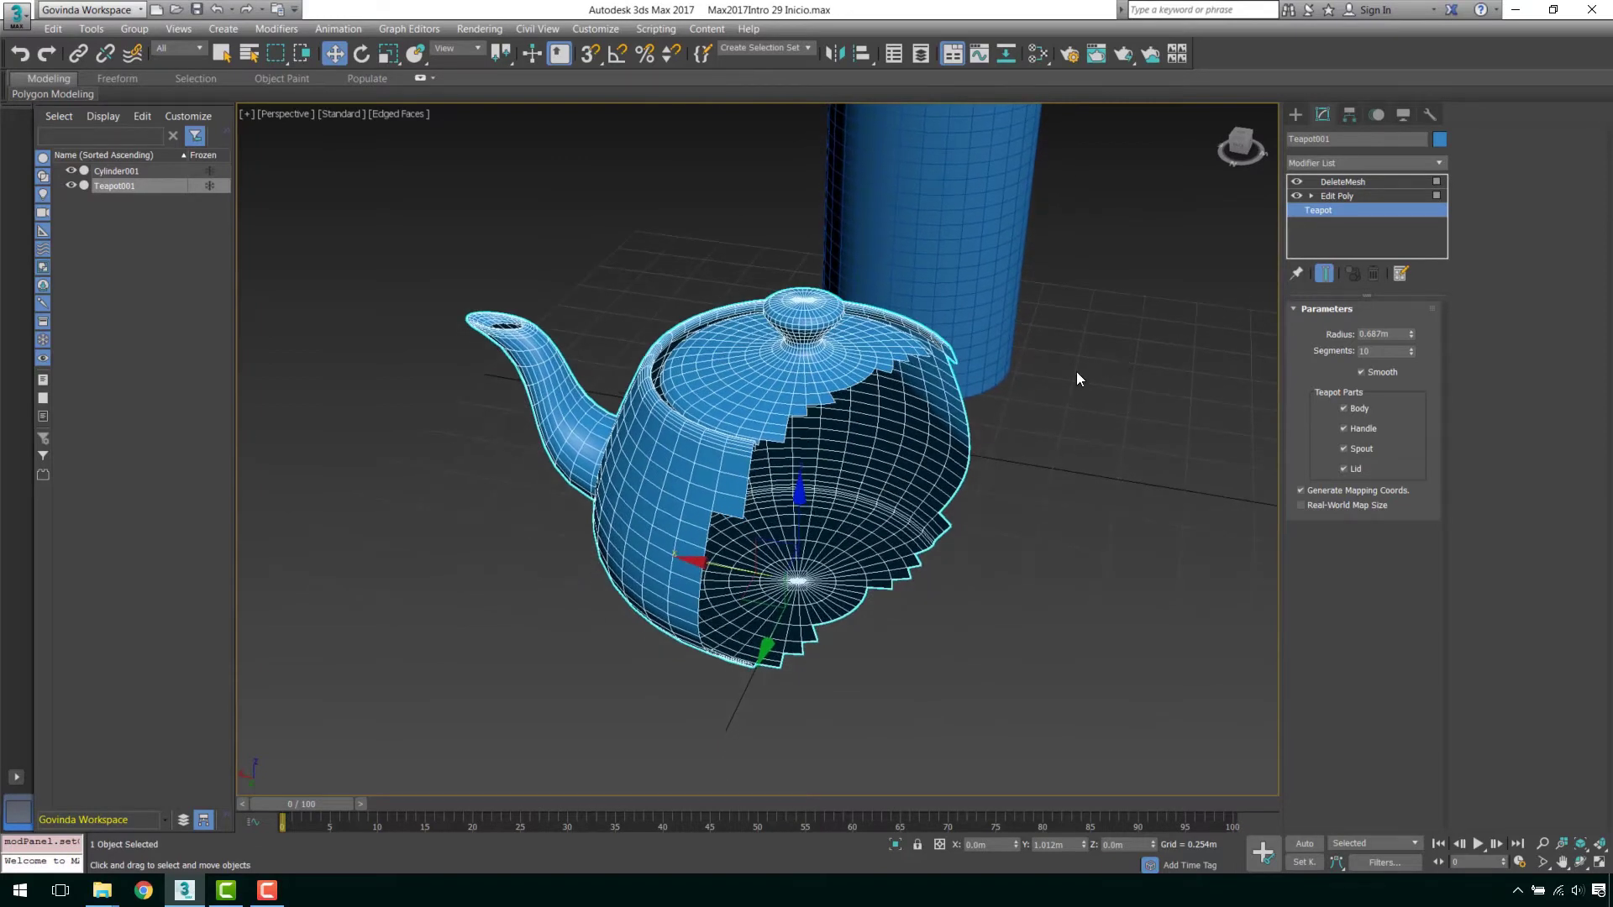
alt+middle_drag(1076, 371, 997, 392)
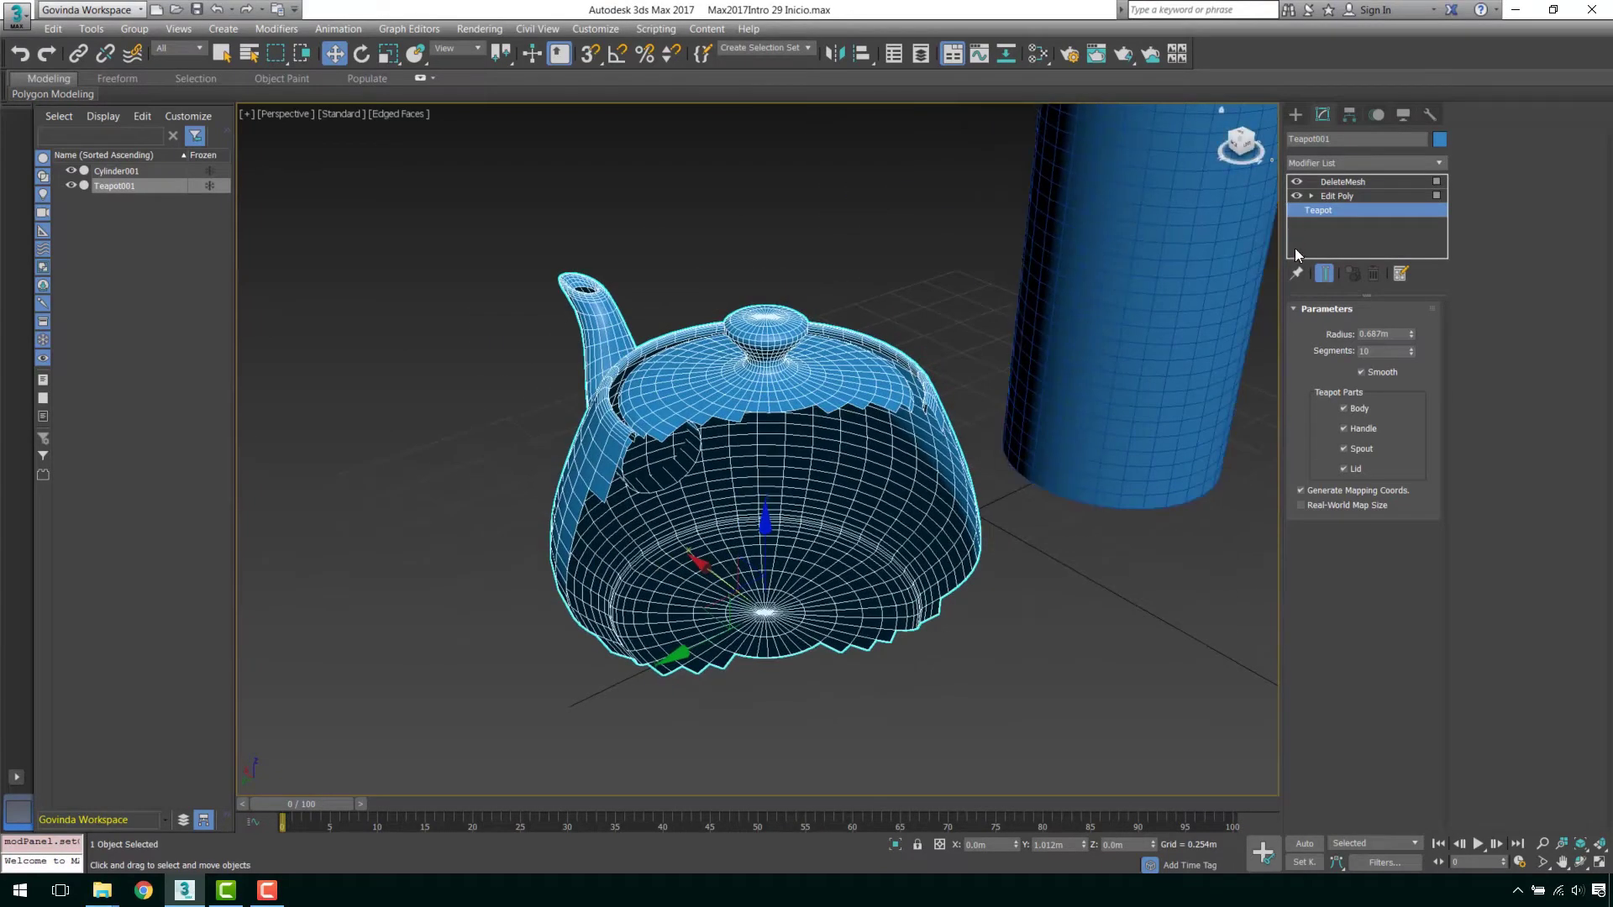
scroll(1074, 377, down, 3)
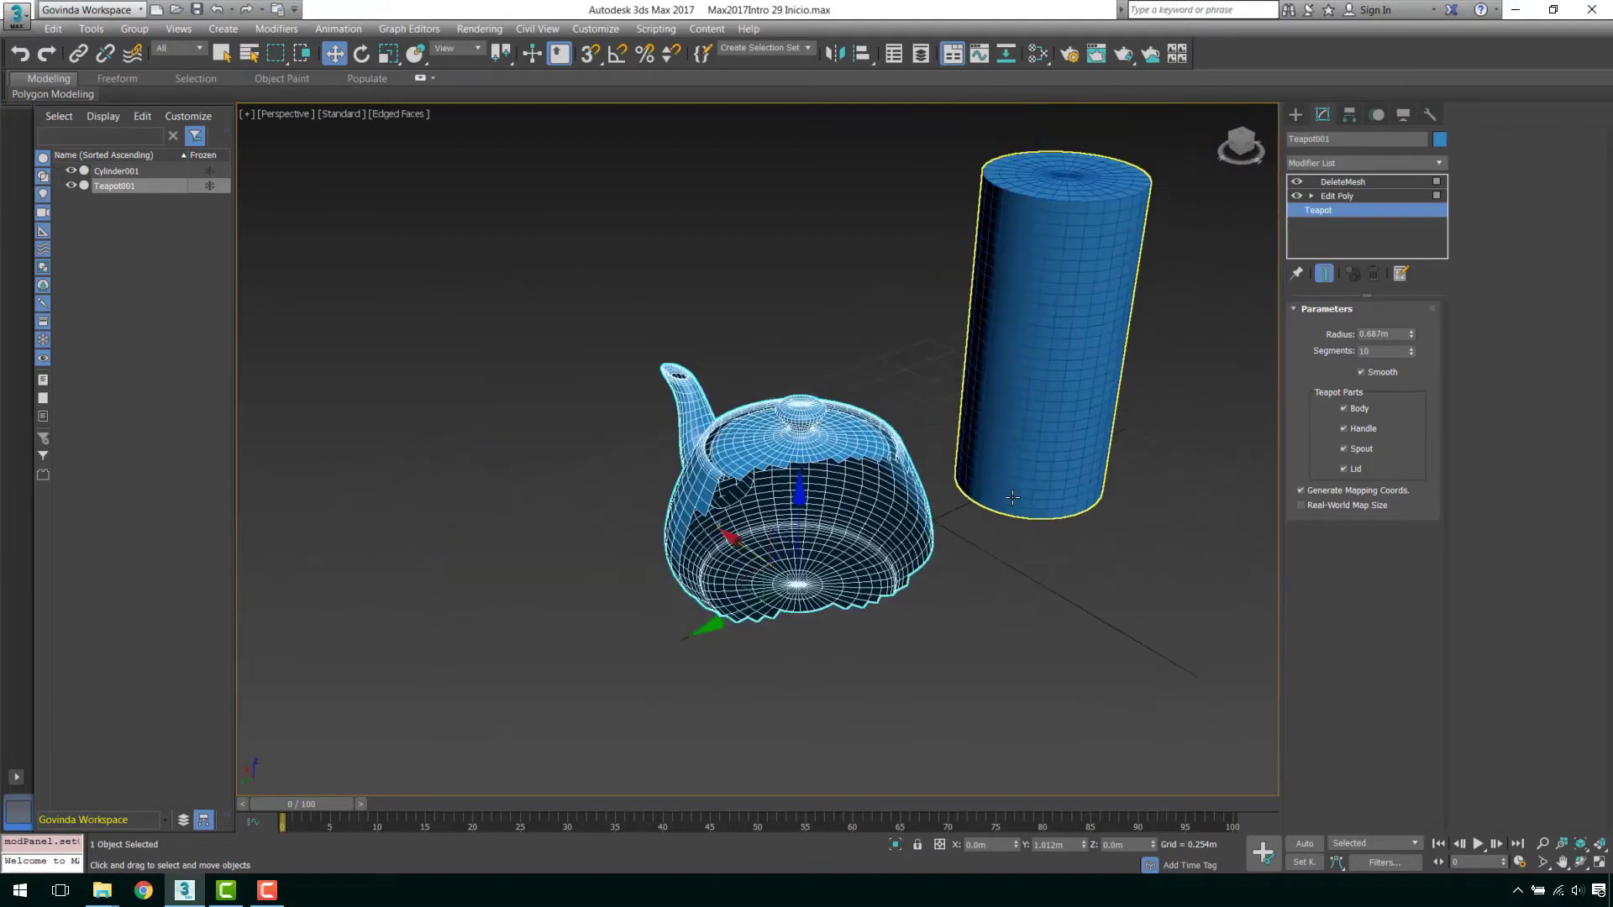
click(1074, 378)
- Frame the cylinder and set its Sides to 4, making a square column
key(z)
mouse_move(986, 420)
alt+middle_down()
mouse_move(879, 410)
mouse_move(920, 411)
alt+middle_up()
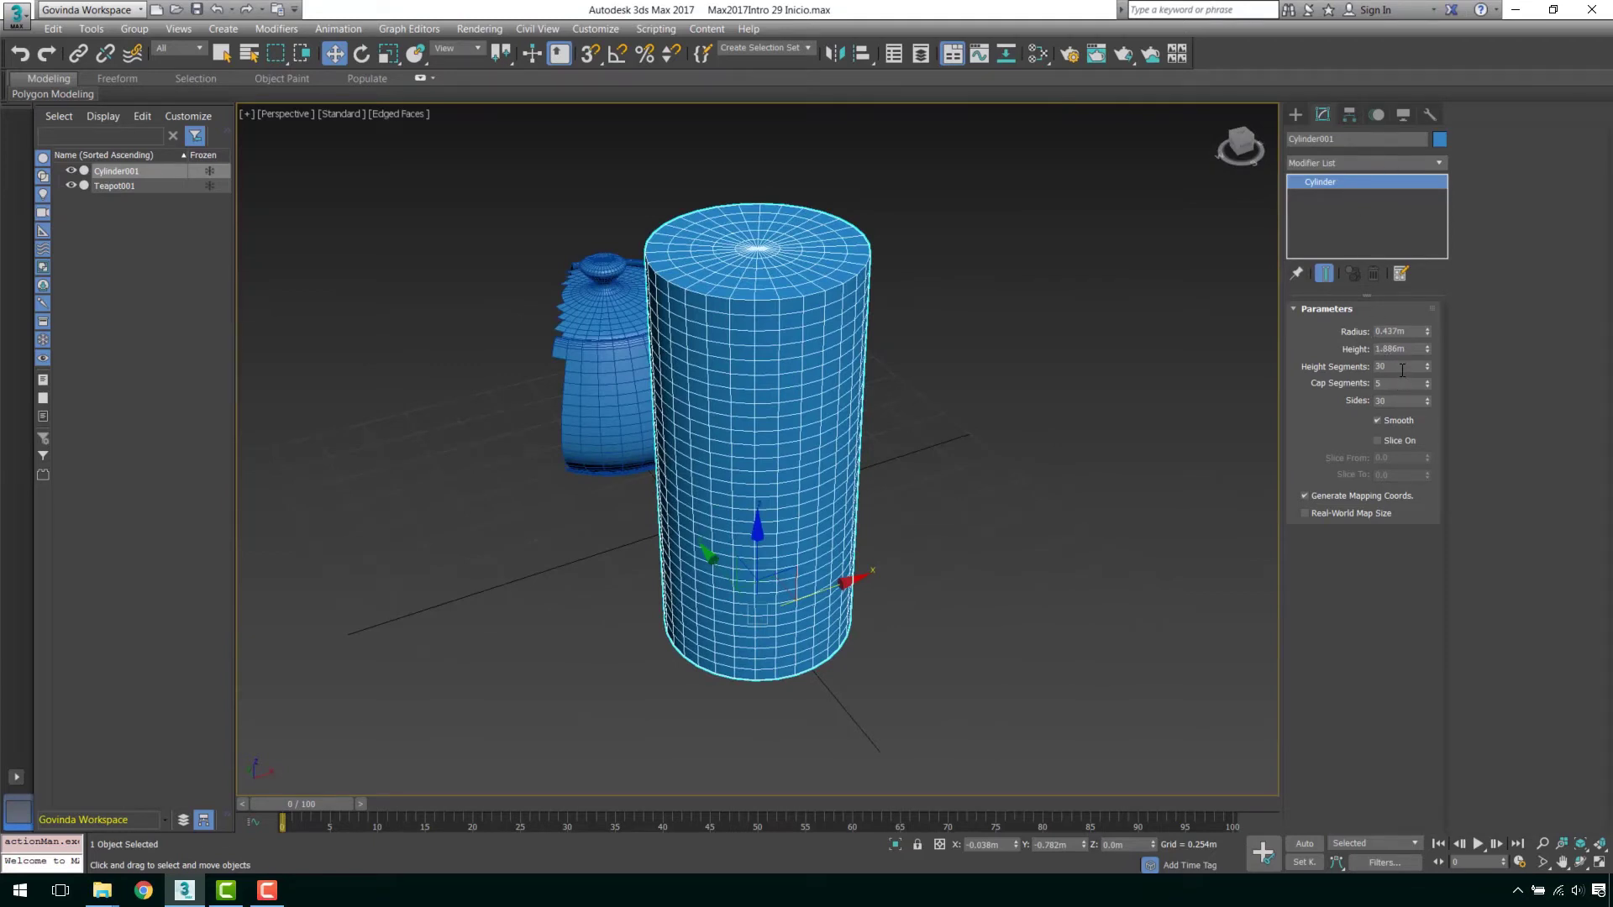
double_click(1402, 400)
text(4)
key(Return)
- Add a Twist modifier to the column with a 271° angle
mouse_move(1201, 359)
alt+middle_down()
mouse_move(1023, 425)
mouse_move(924, 416)
alt+middle_up()
click(1369, 164)
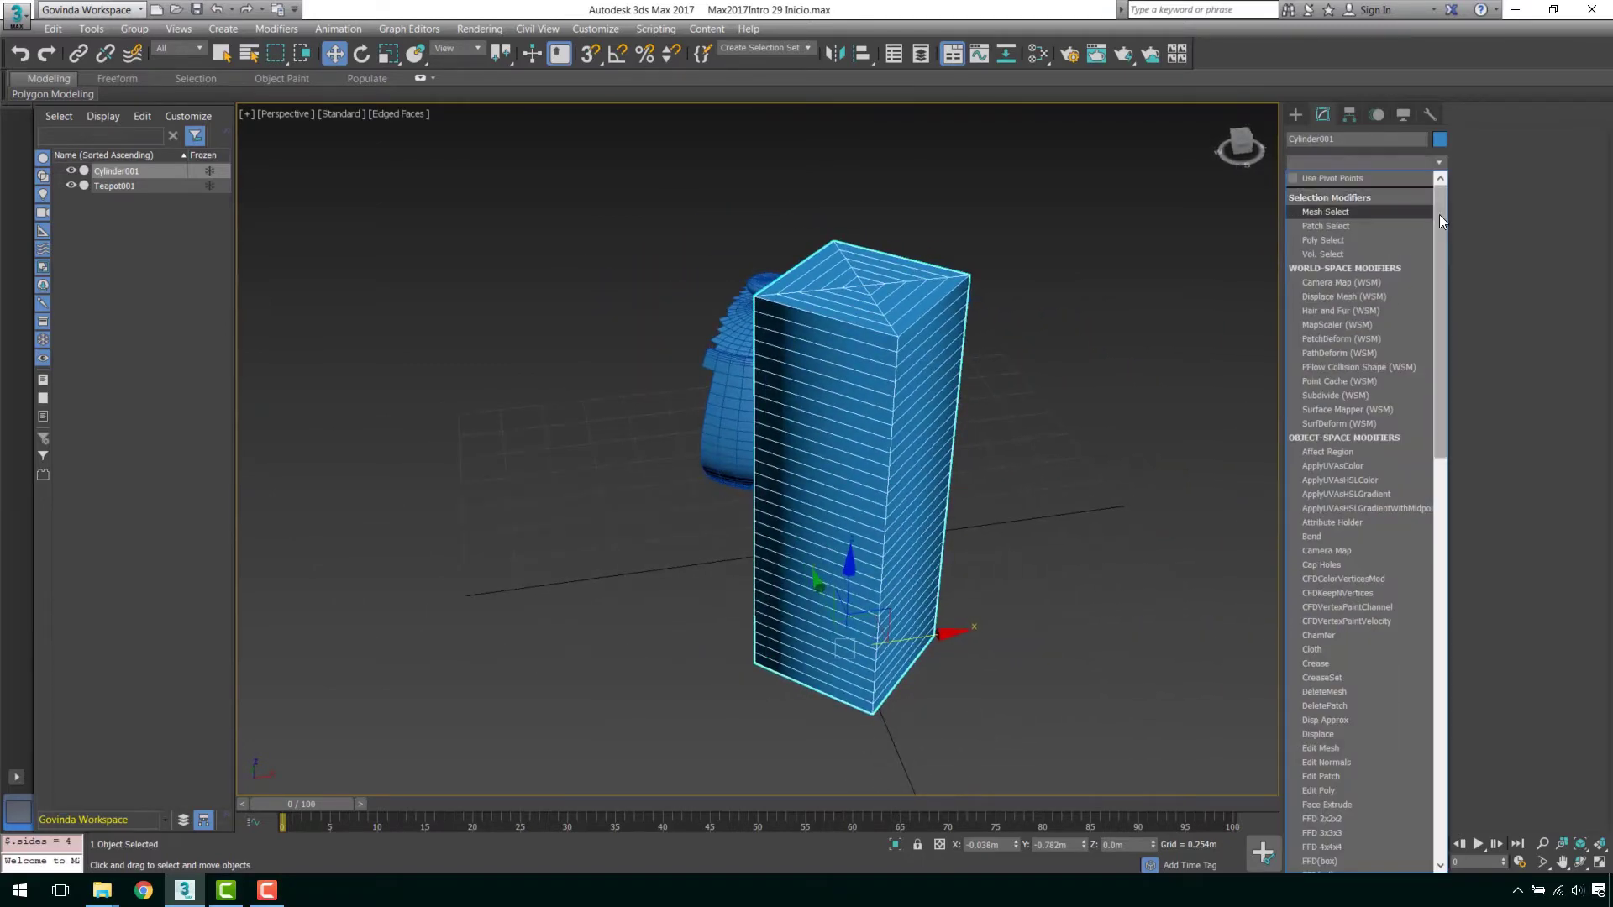
drag(1439, 214, 1449, 639)
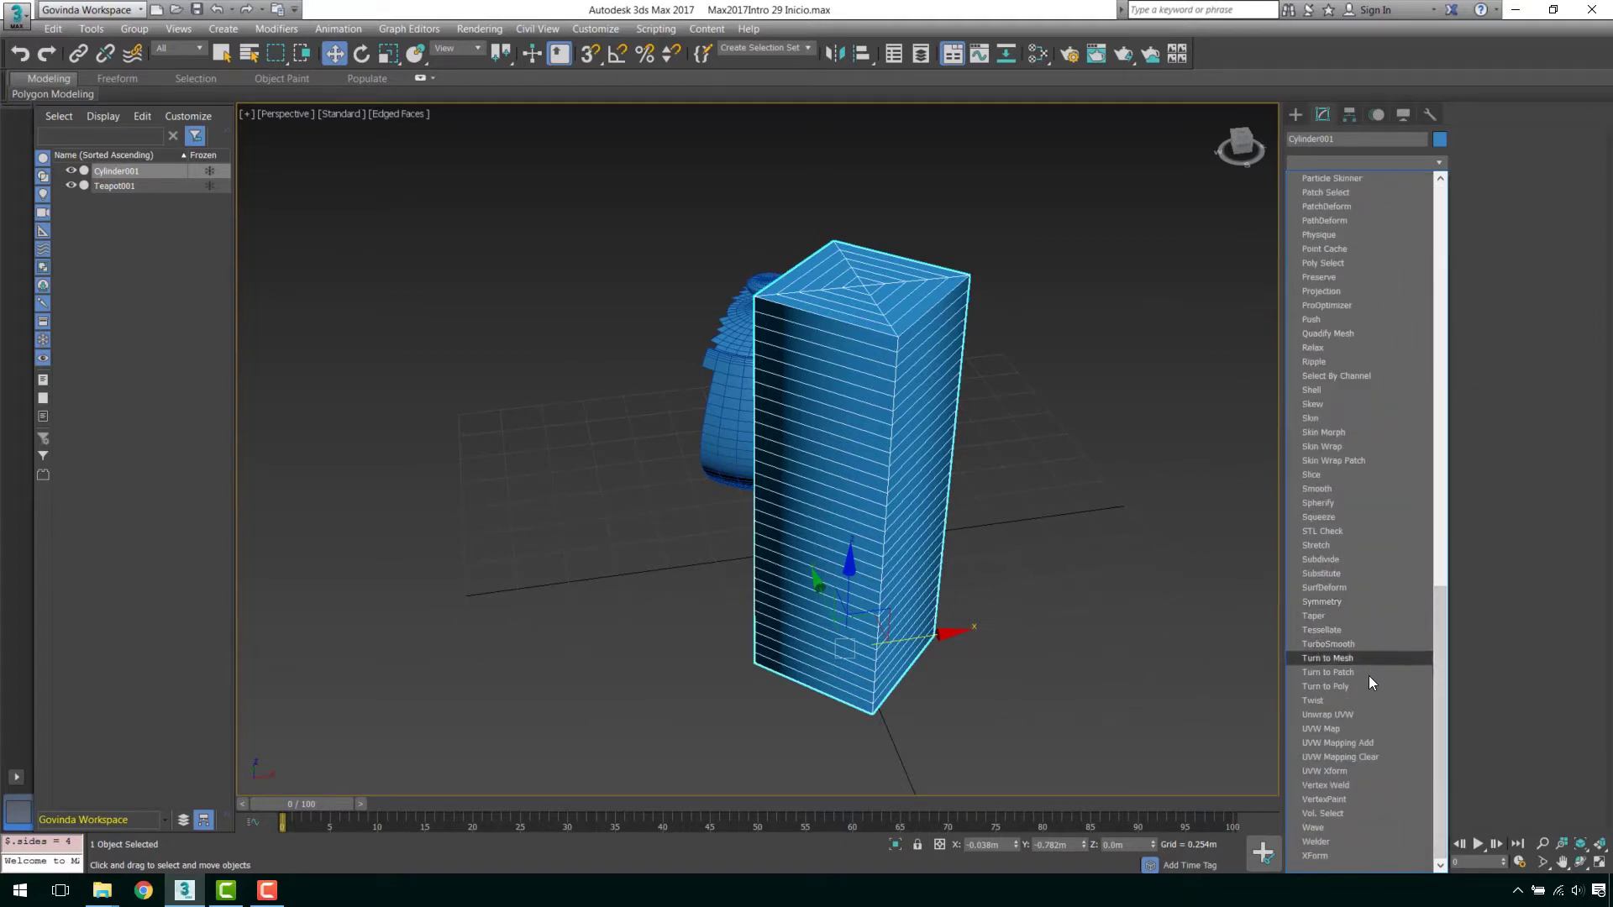
click(1370, 701)
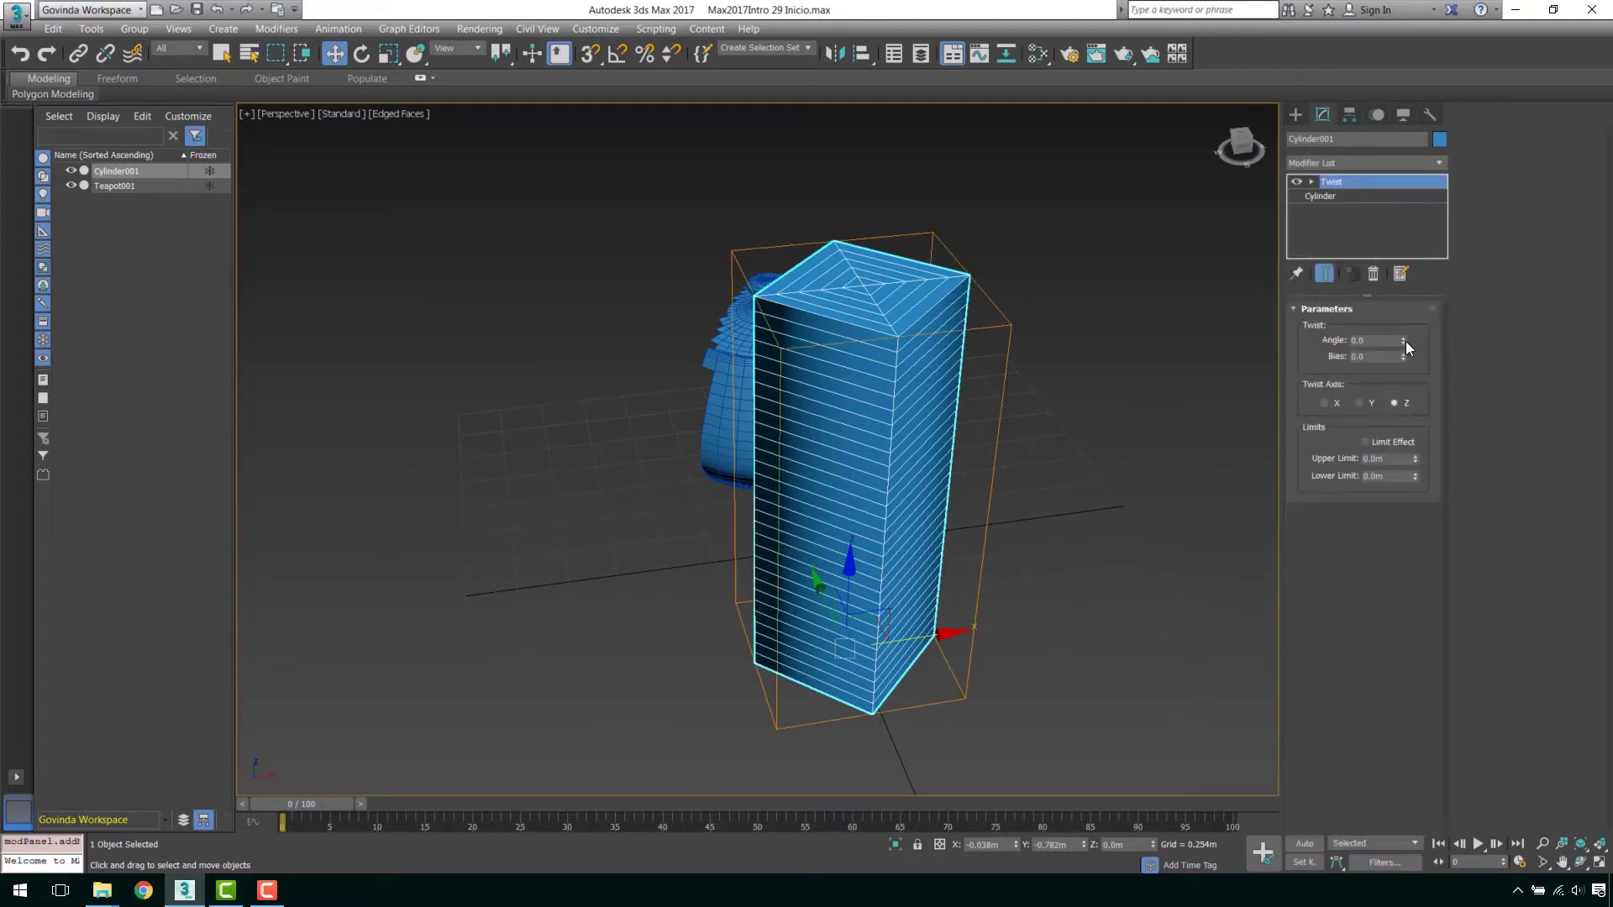
mouse_move(1405, 341)
mouse_down()
mouse_move(1347, 67)
mouse_move(1325, 838)
mouse_move(1227, 869)
mouse_up()
alt+middle_drag(1032, 521, 1351, 617)
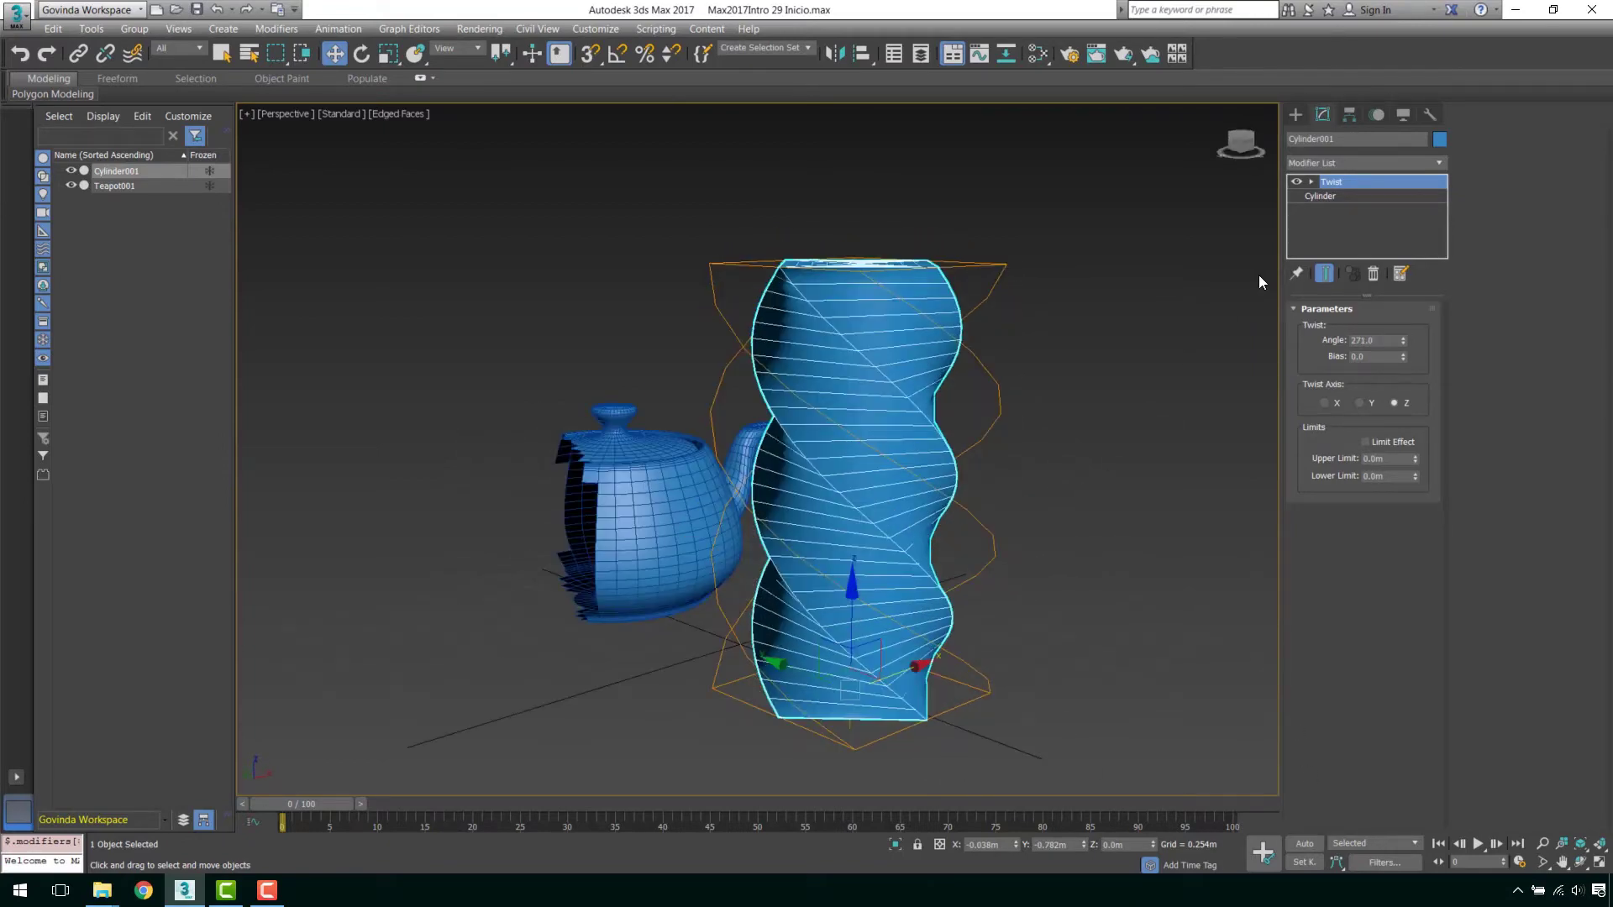
click(1365, 163)
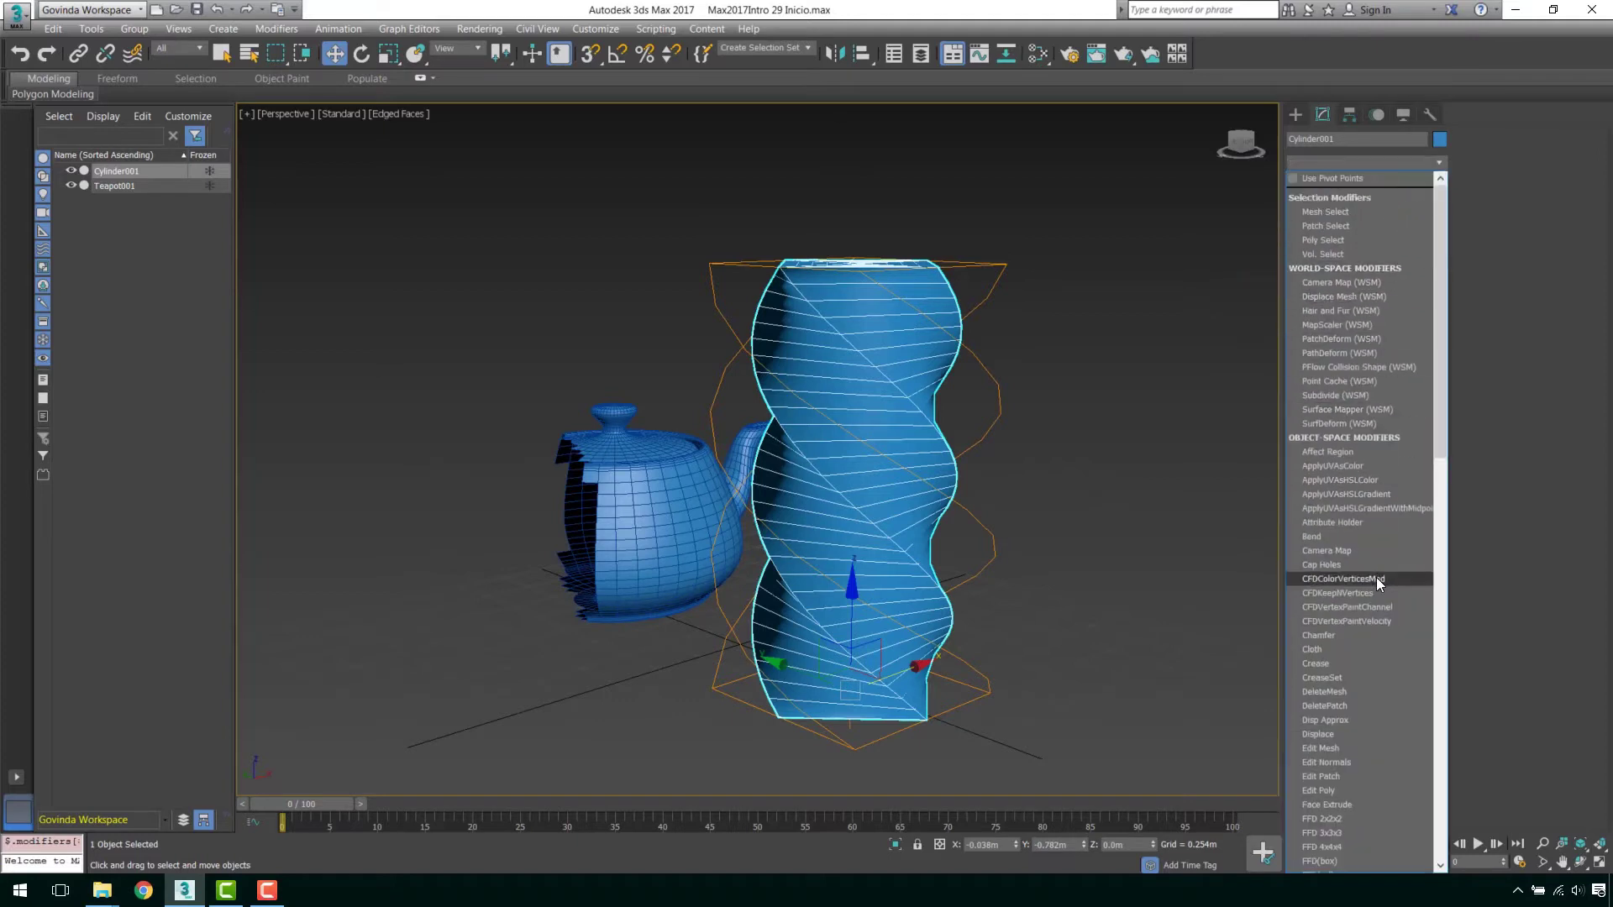
- Add a 118.5° Bend above the Twist, then test toggling and reordering both modifiers
click(1340, 537)
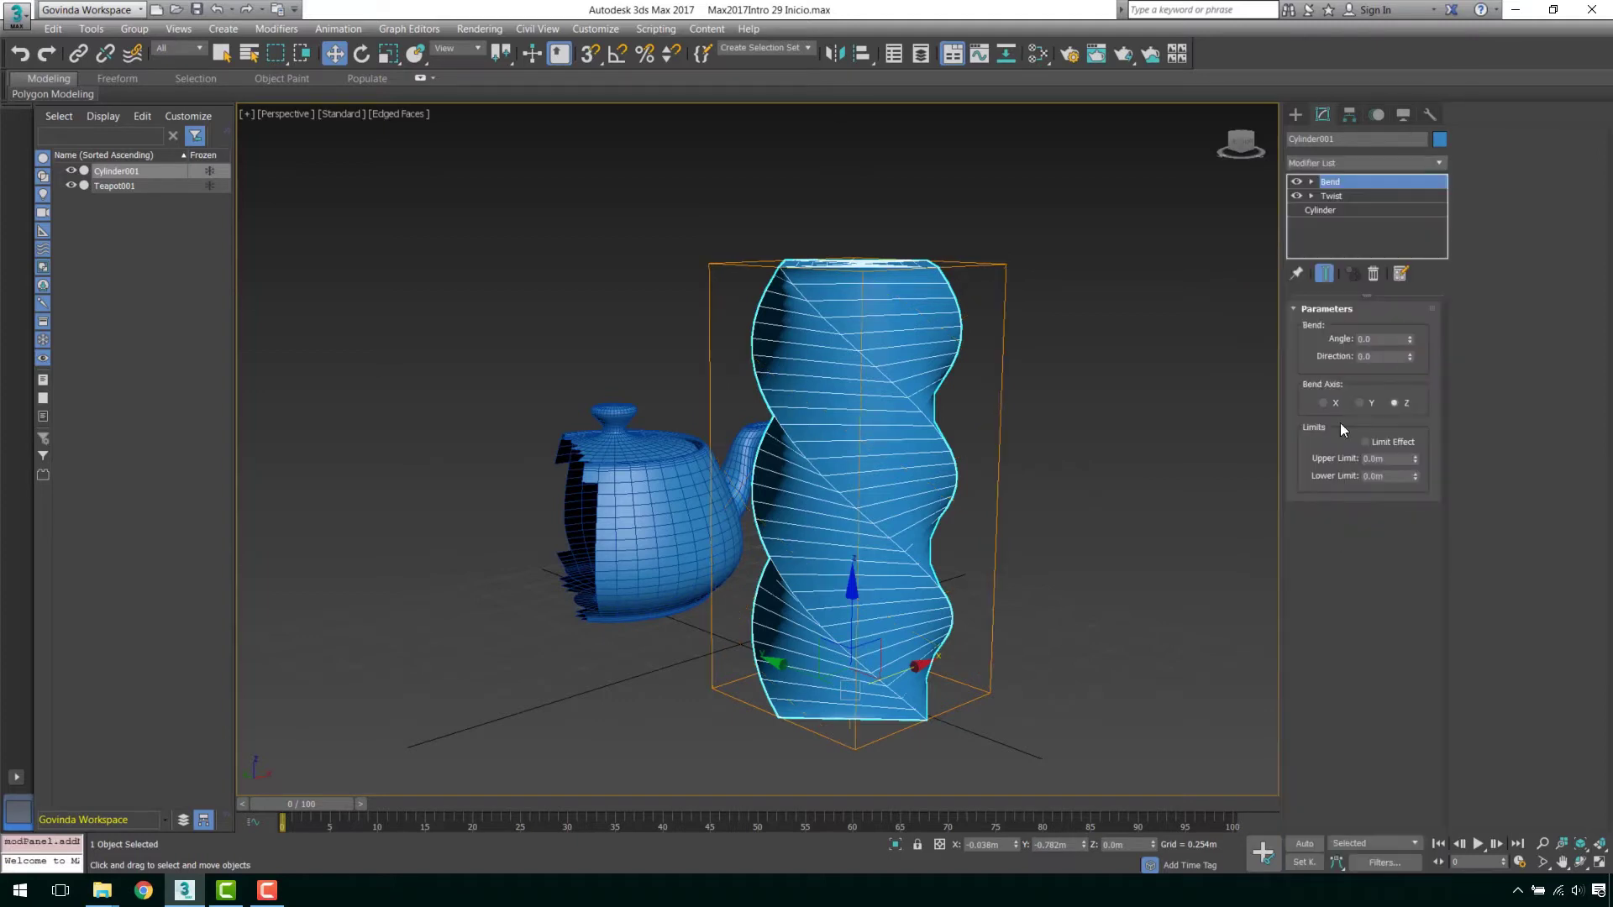
drag(1409, 340, 1395, 177)
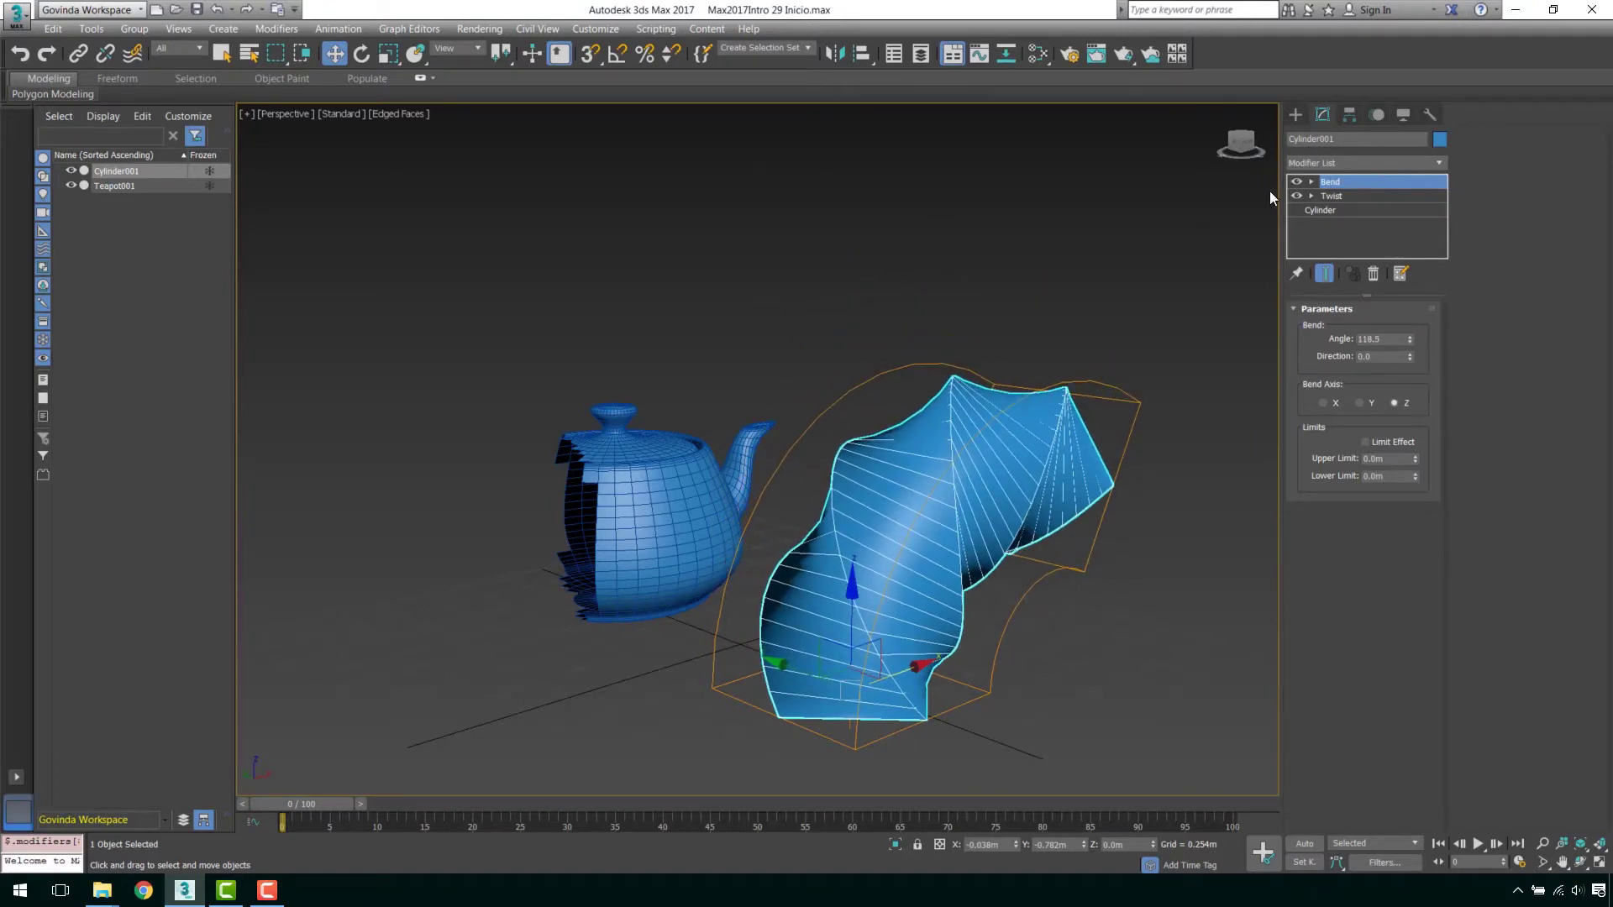
click(1296, 196)
click(1297, 182)
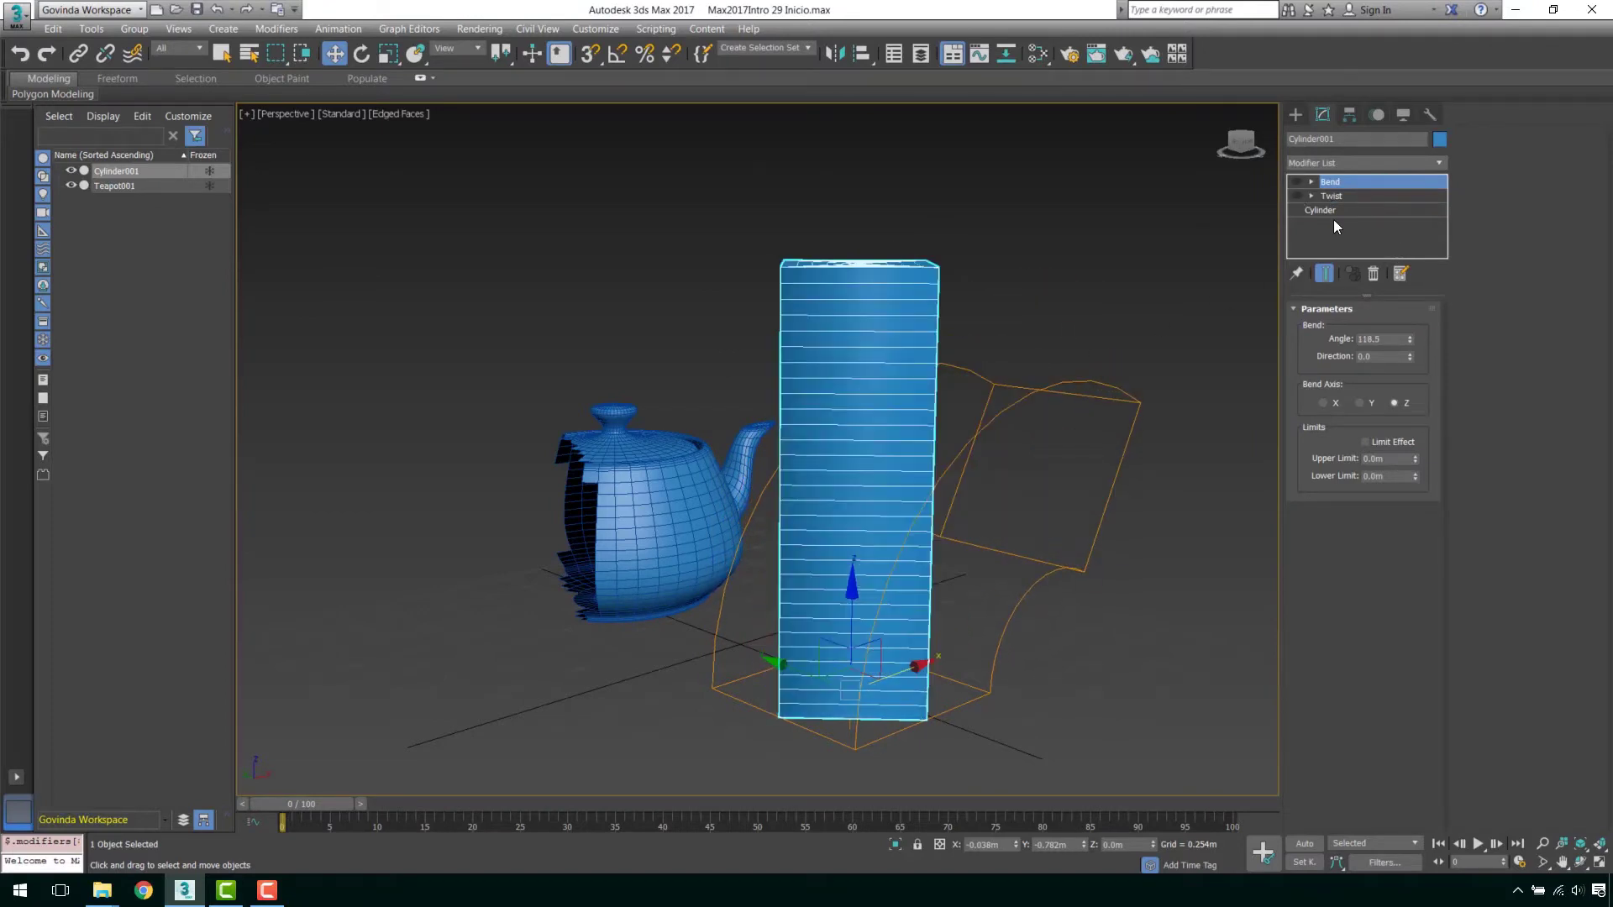
click(1333, 195)
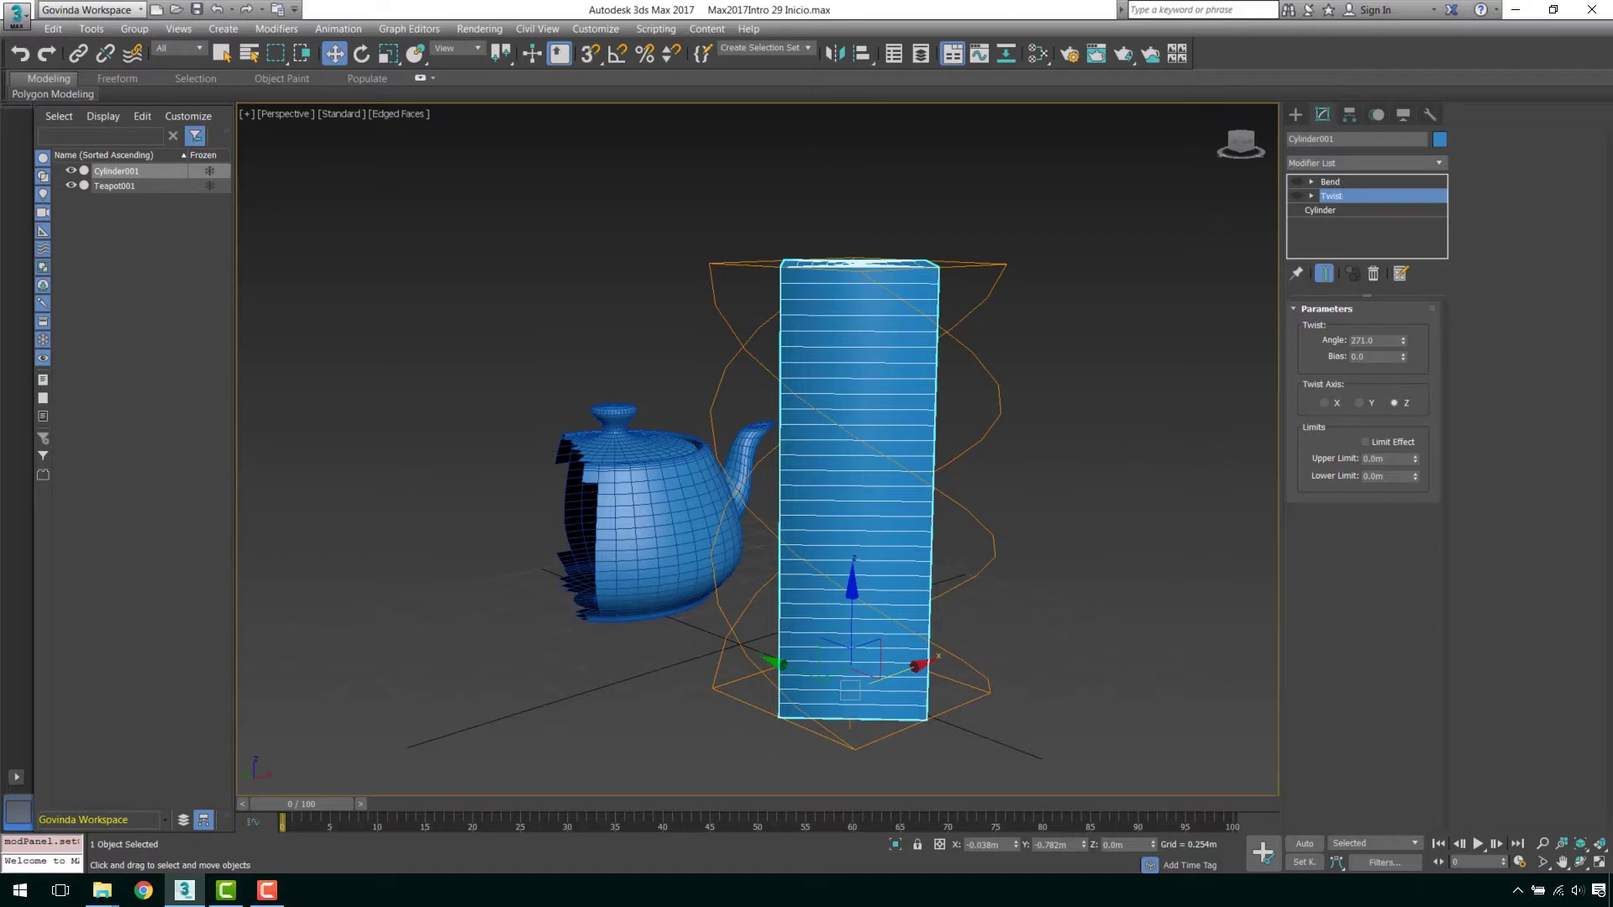
click(1336, 183)
mouse_move(1336, 183)
mouse_down()
mouse_move(1342, 212)
mouse_move(1339, 193)
mouse_up()
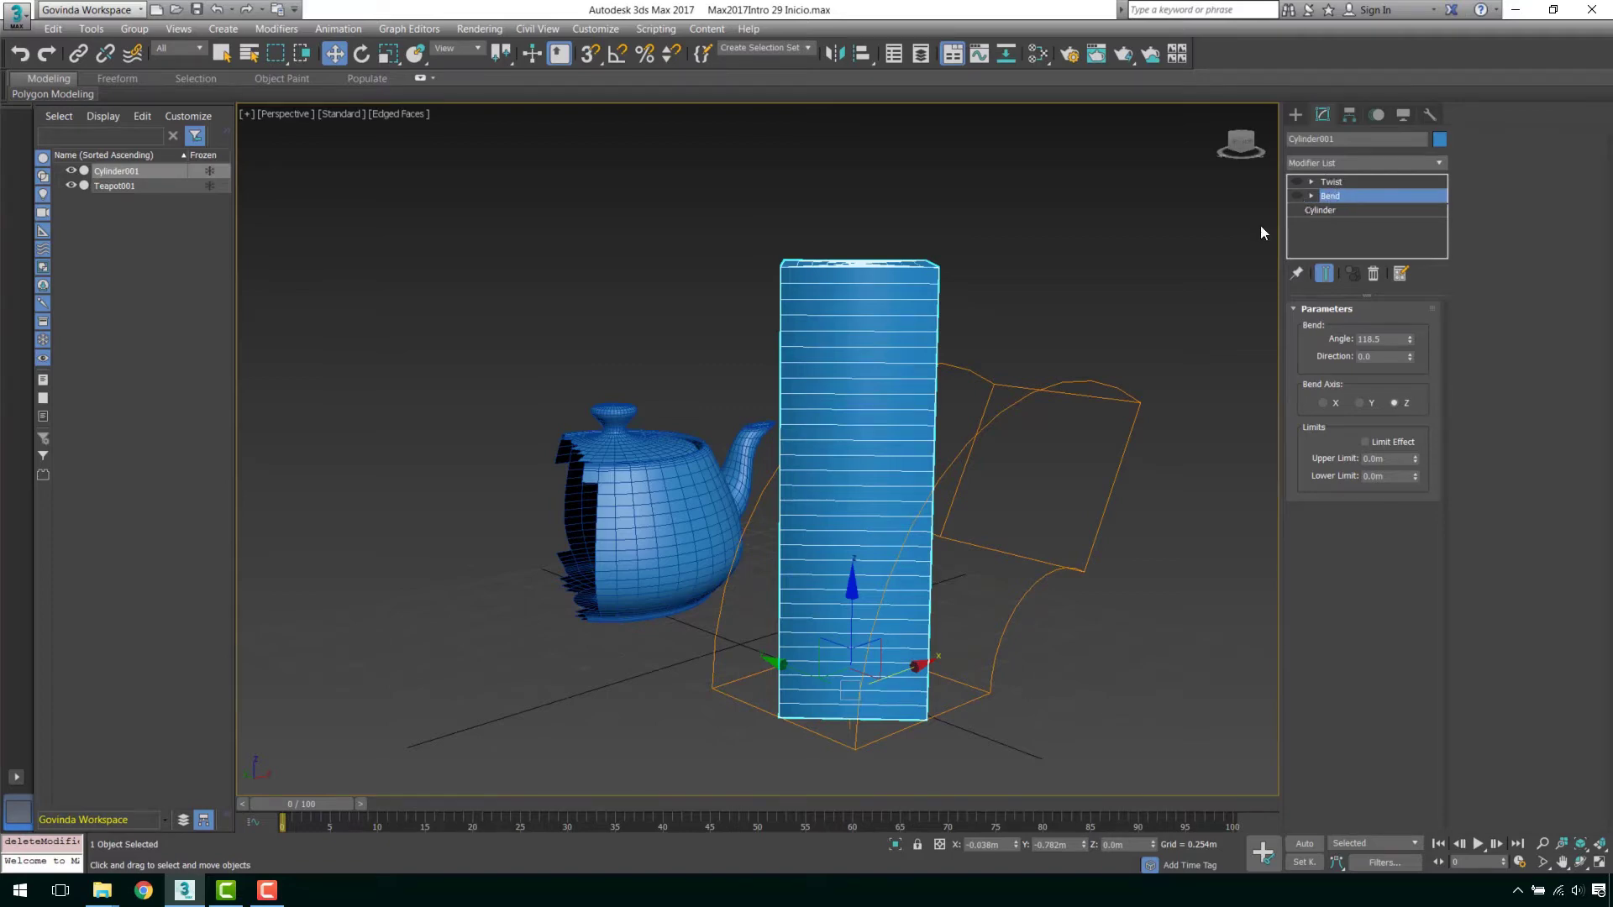
click(1297, 196)
mouse_move(1113, 335)
alt+middle_down()
mouse_move(1075, 381)
mouse_move(1176, 375)
mouse_move(1096, 378)
alt+middle_up()
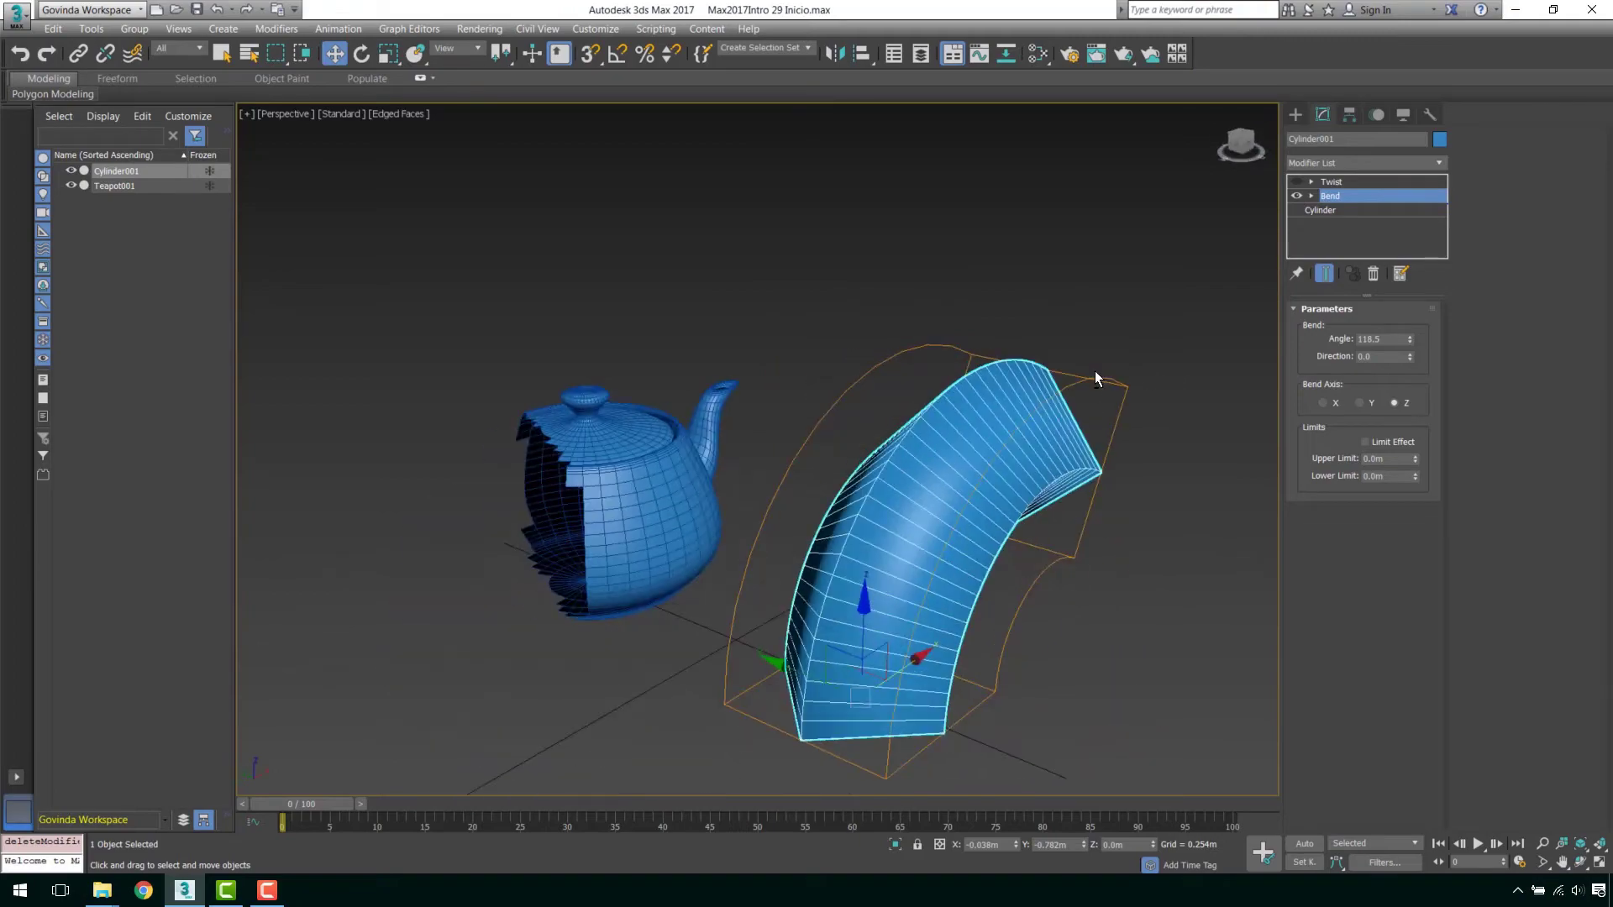
- Restore the 271° twist and settle the stack with Bend applied after Twist
click(1327, 184)
mouse_move(1164, 295)
alt+middle_down()
mouse_move(1096, 299)
mouse_move(1015, 256)
mouse_move(1091, 309)
mouse_move(1151, 290)
alt+middle_up()
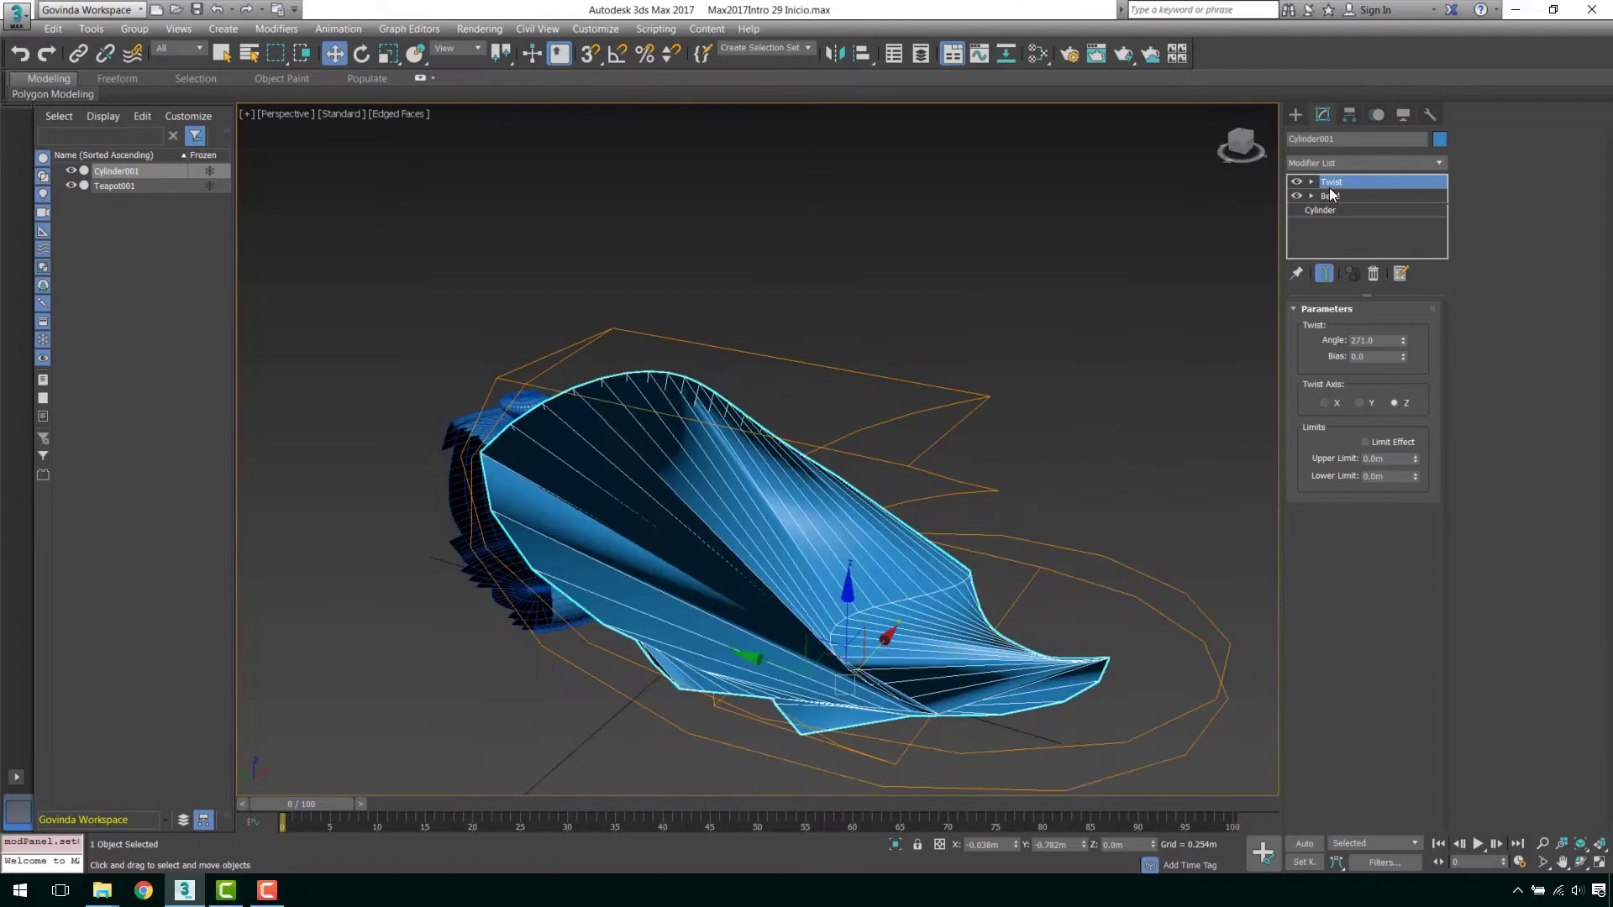
right_click(1402, 340)
drag(1402, 340, 1371, 126)
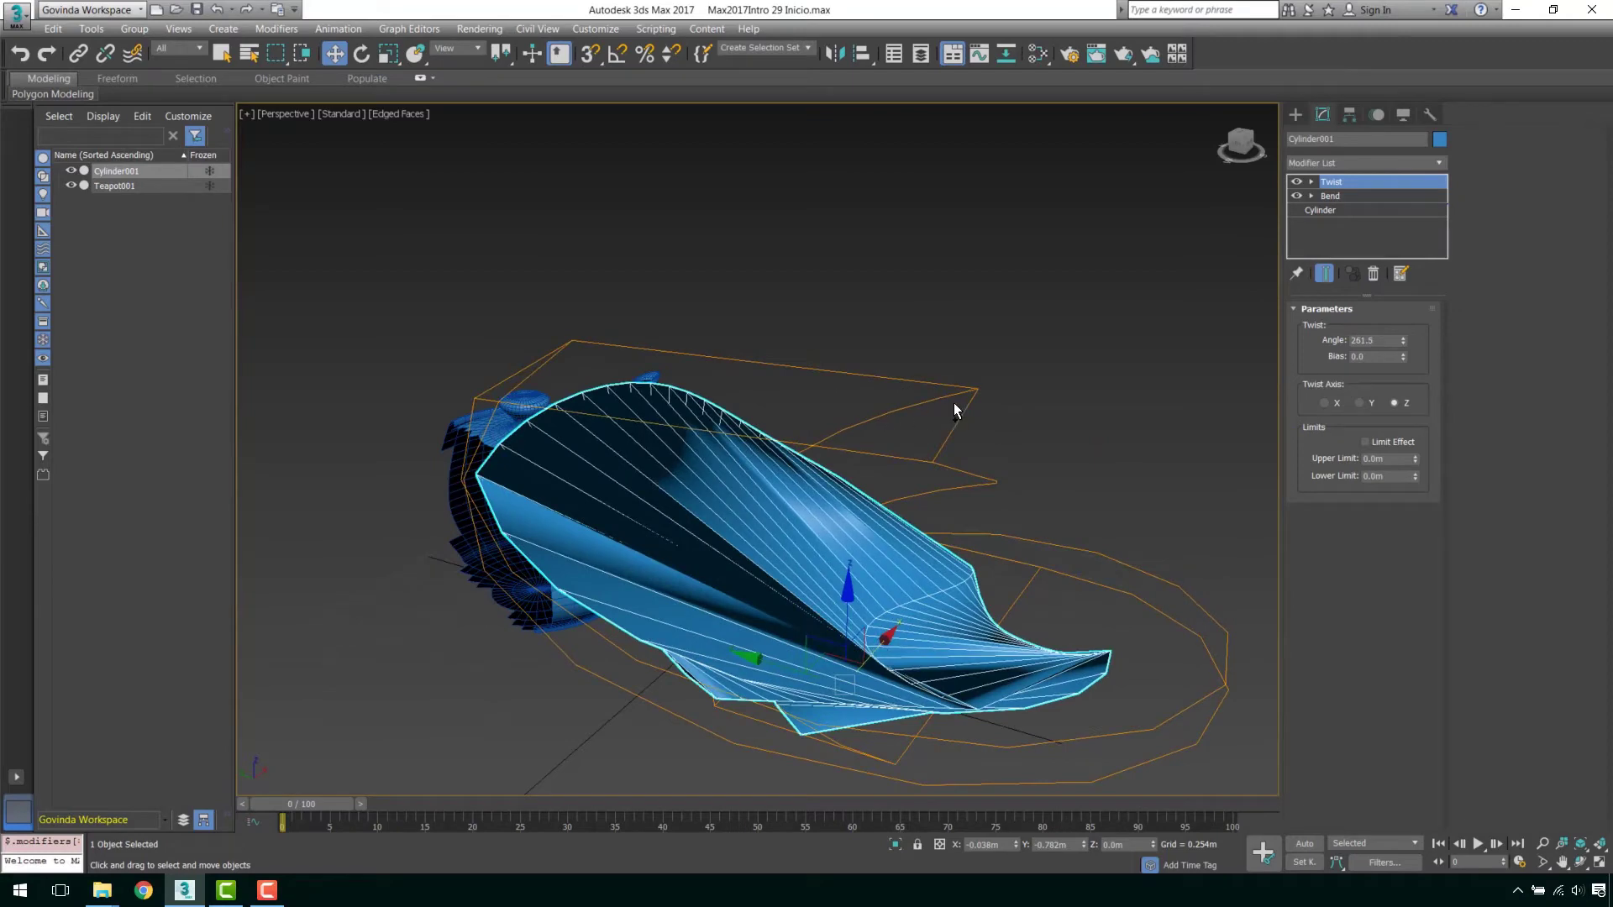
key(ctrl+z)
key(ctrl+z)
key(ctrl+z)
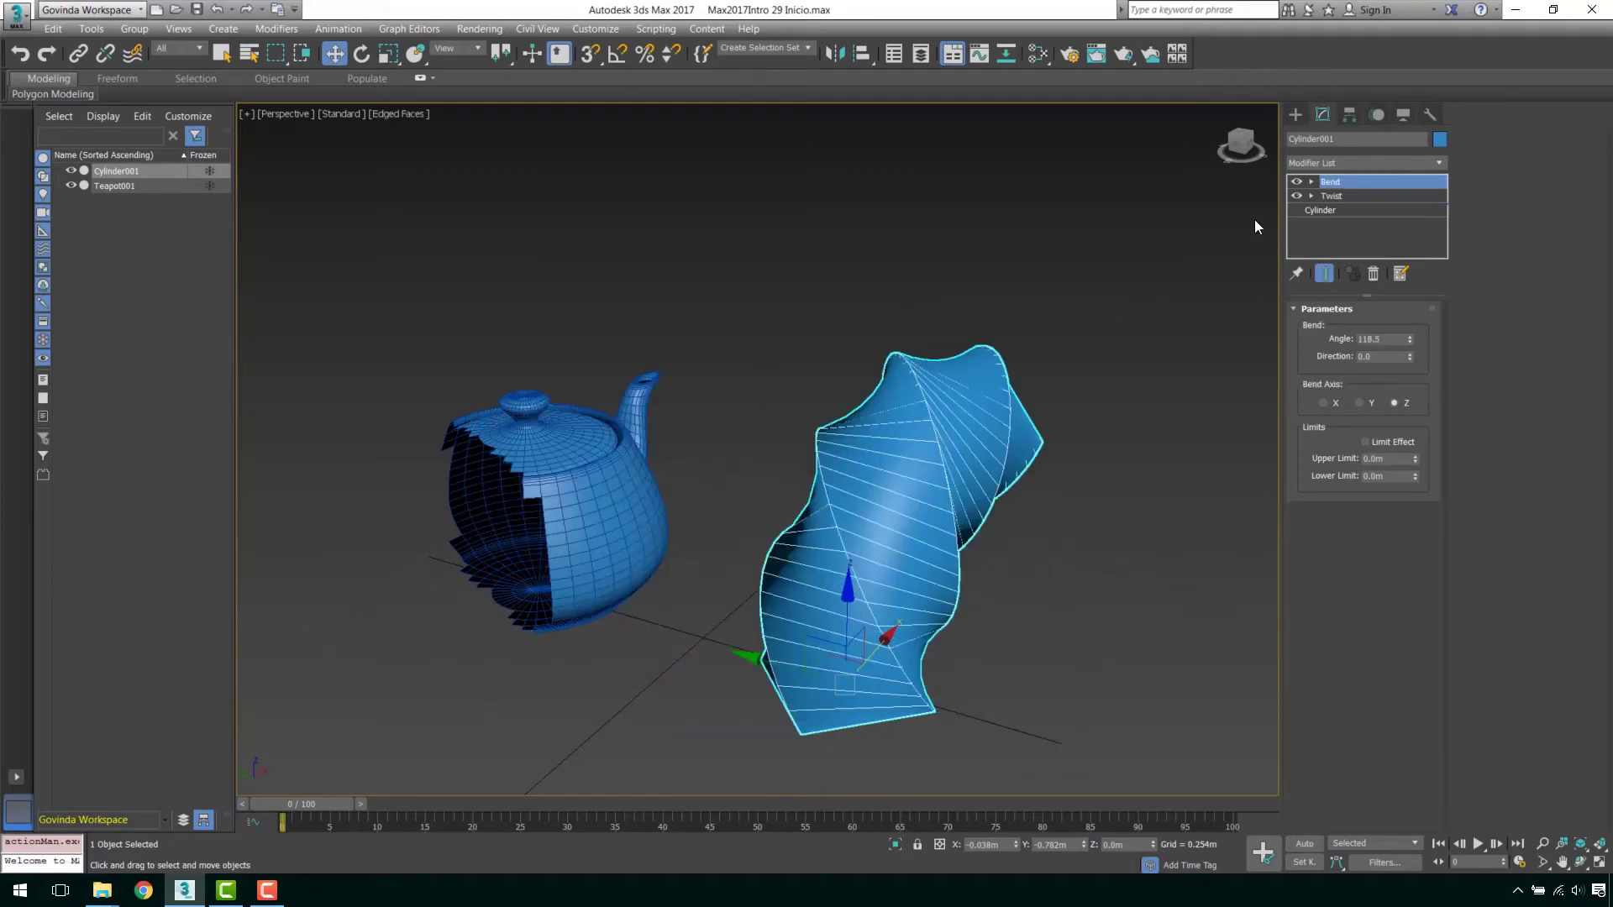
drag(1347, 185, 1347, 203)
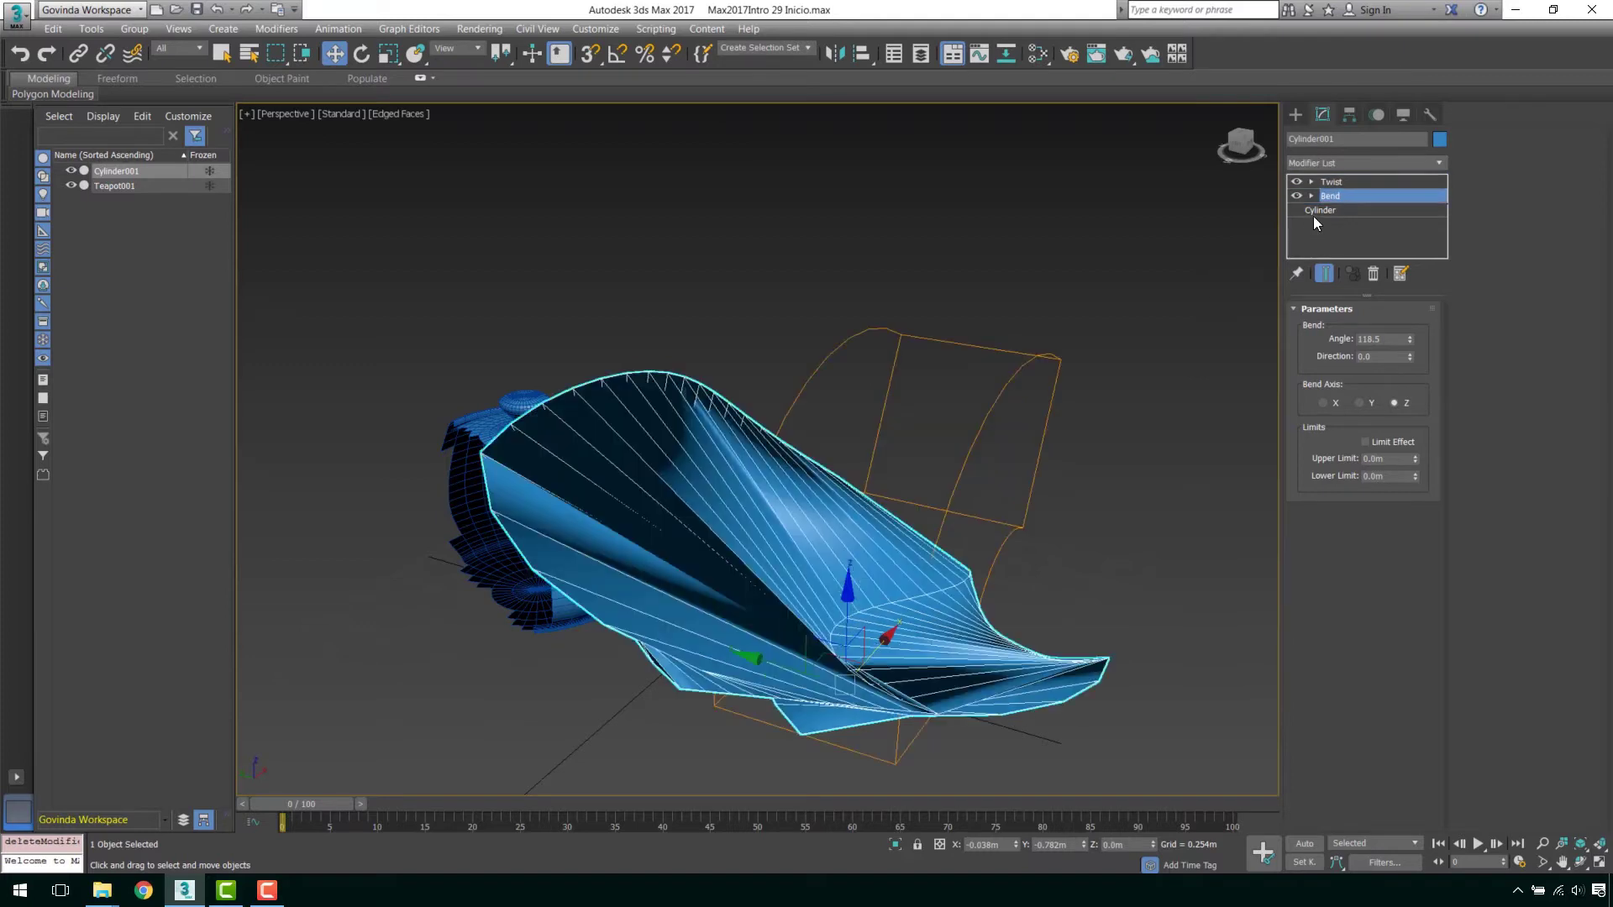
click(1333, 210)
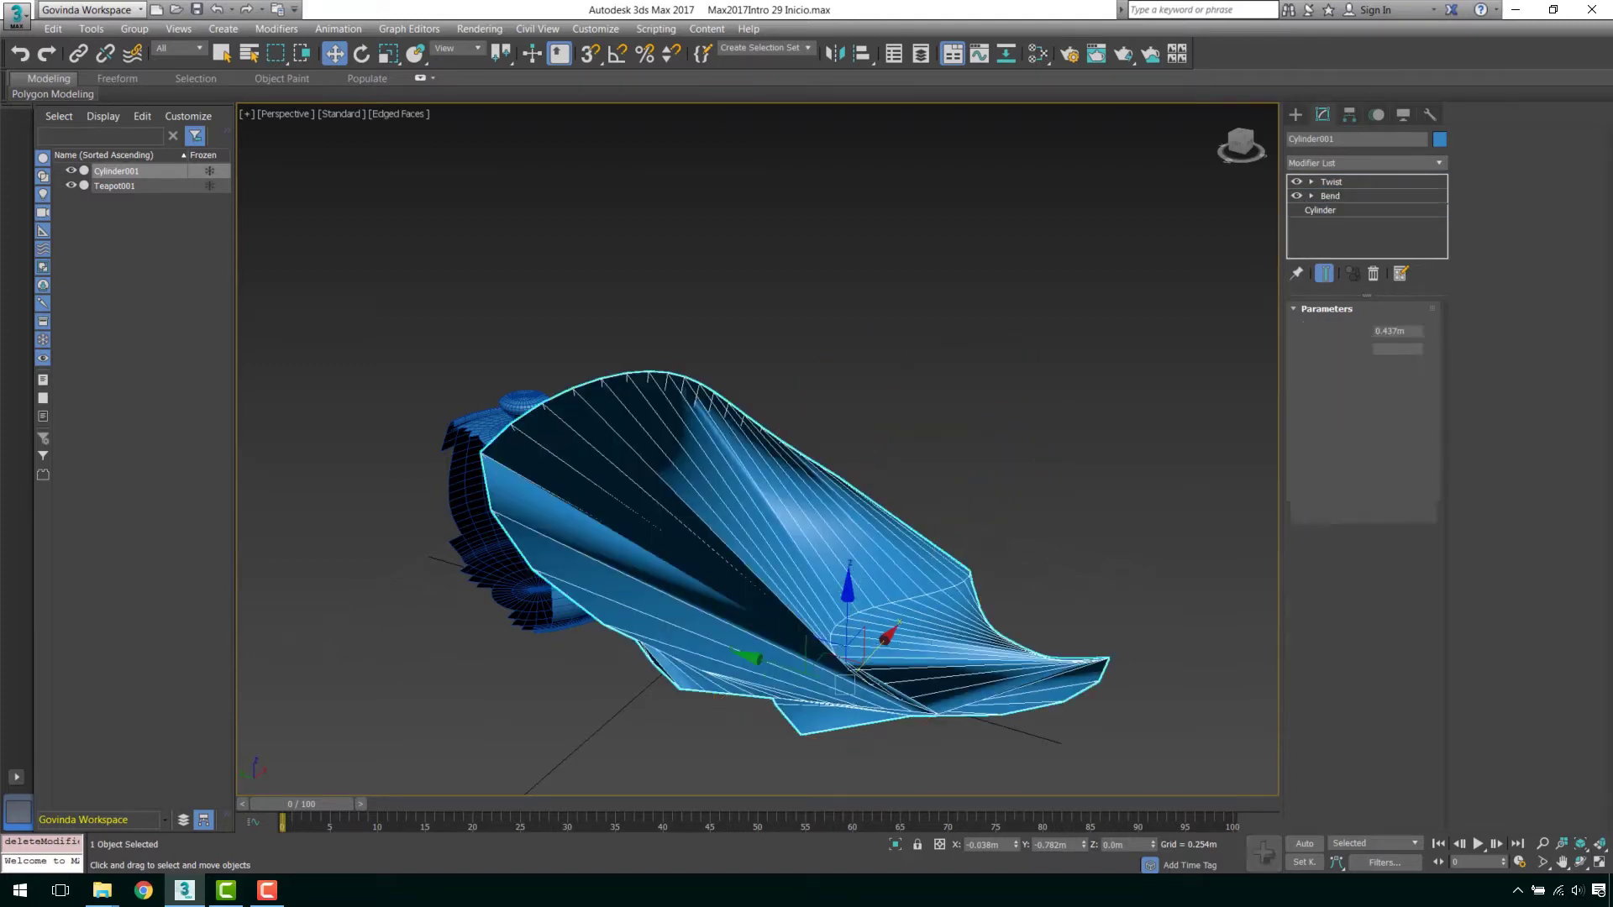
click(1324, 196)
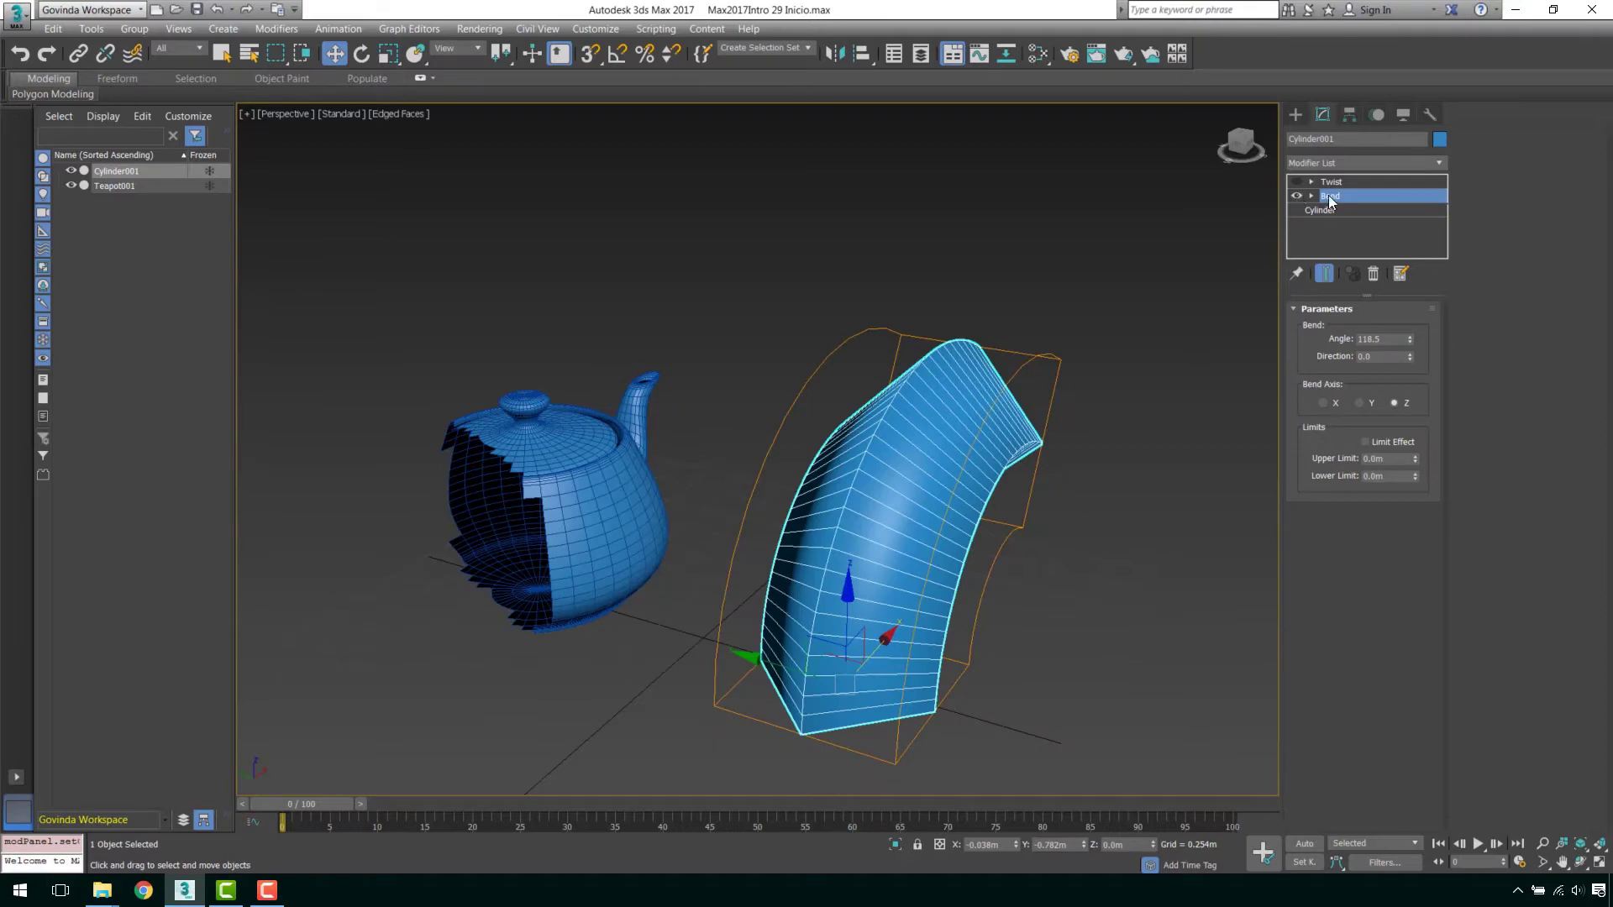
drag(1333, 182, 1328, 203)
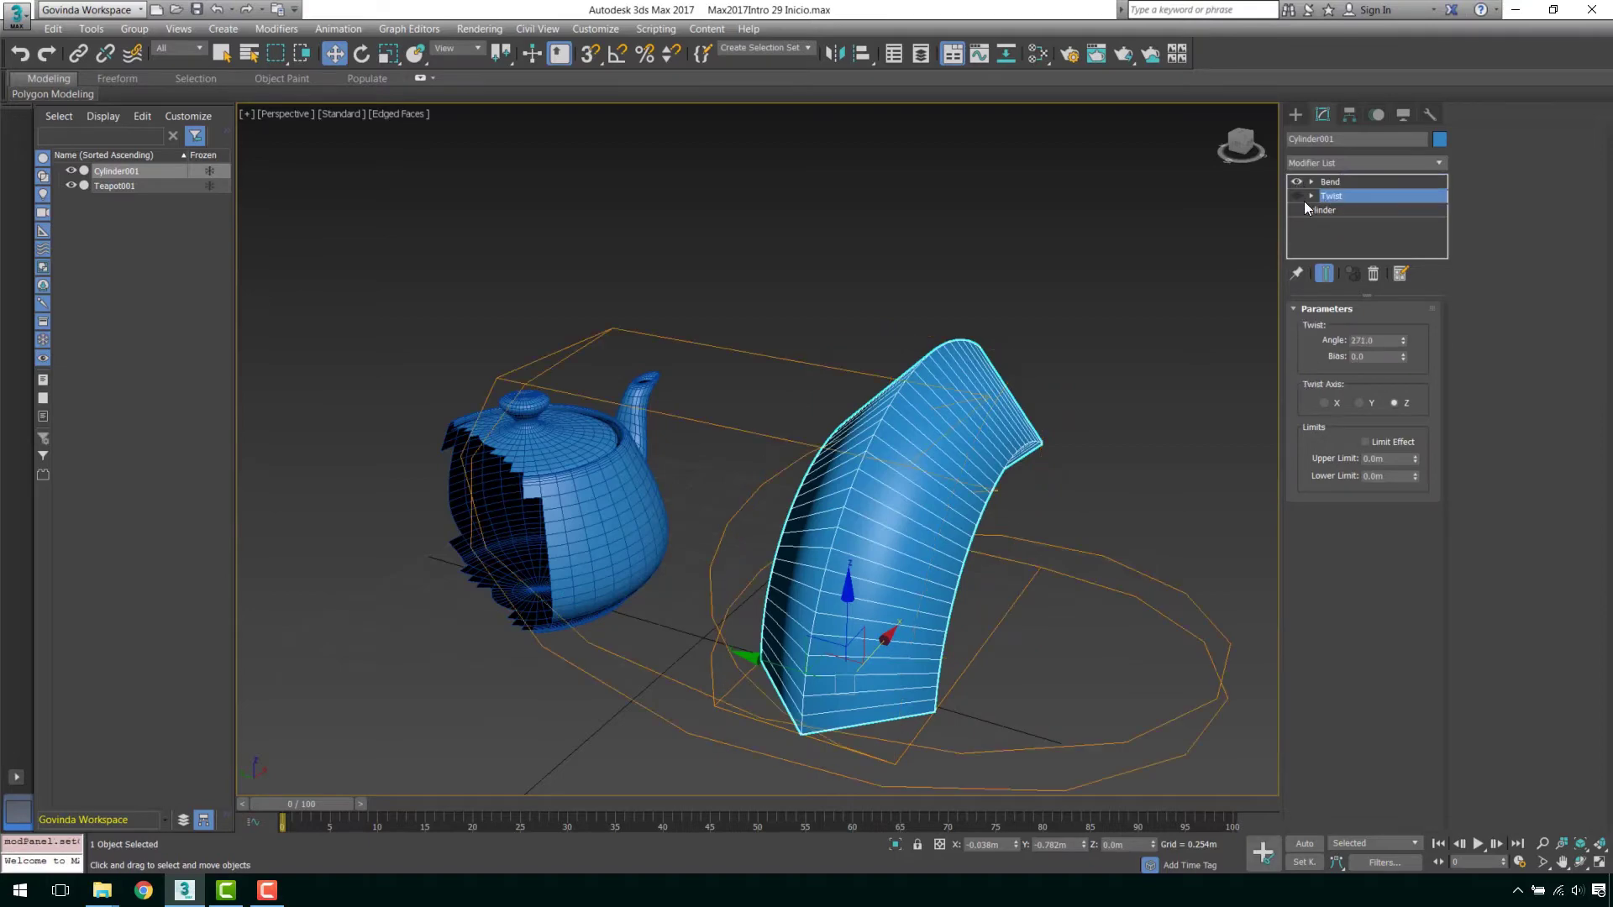
click(1298, 196)
alt+middle_drag(1156, 301, 1199, 486)
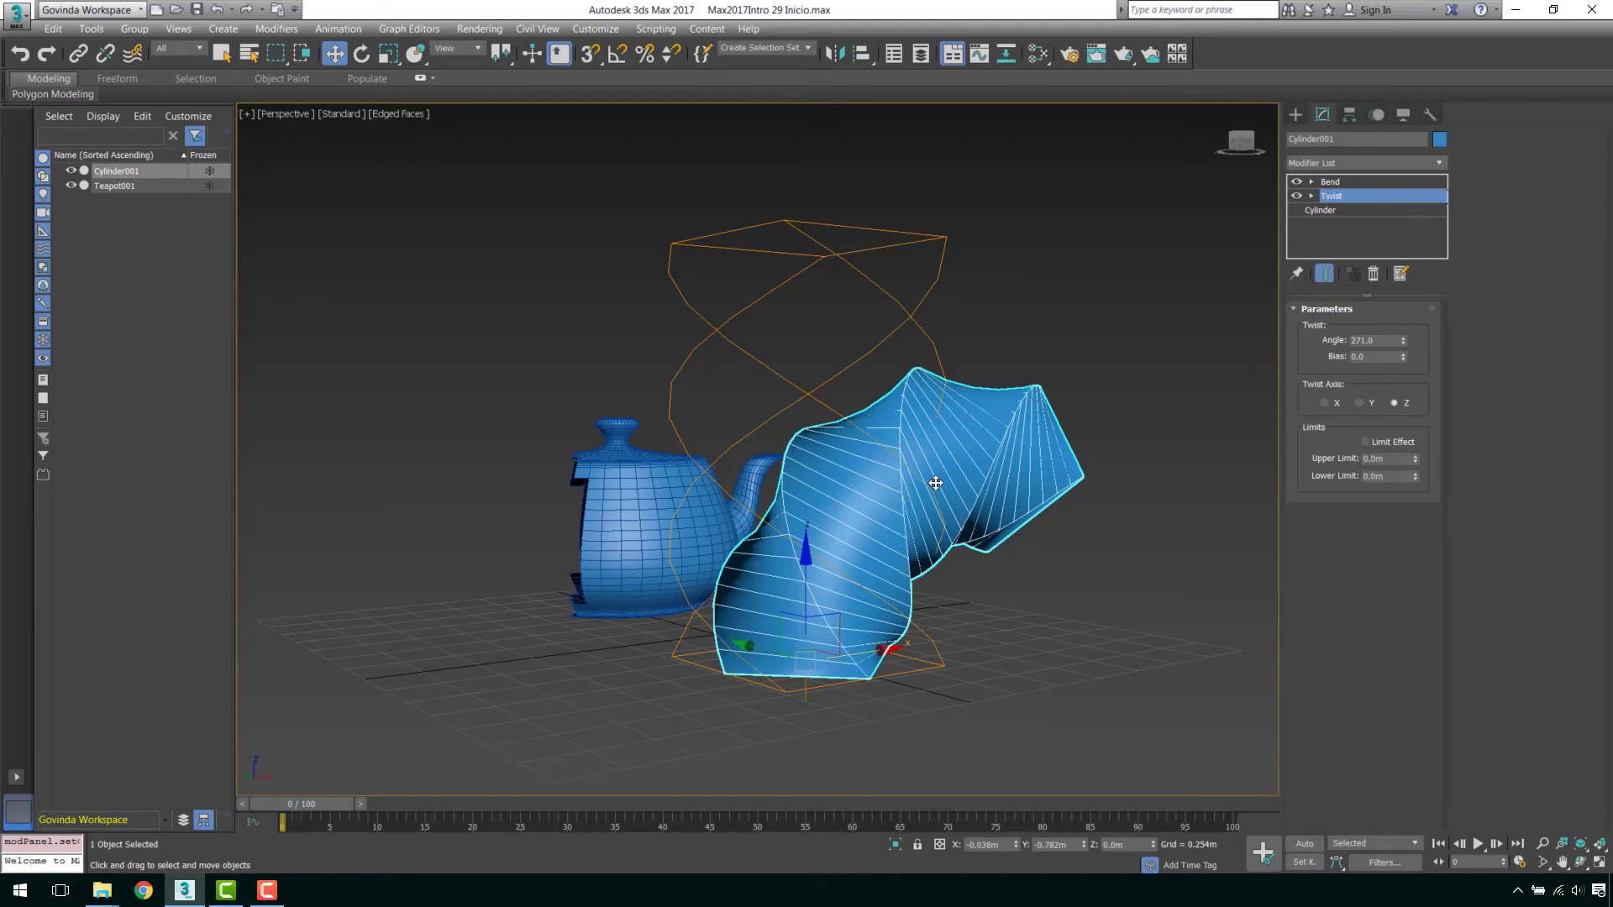
- Switch the Bend off to view the column with twist only, then switch it back on
alt+middle_drag(1152, 566, 1173, 585)
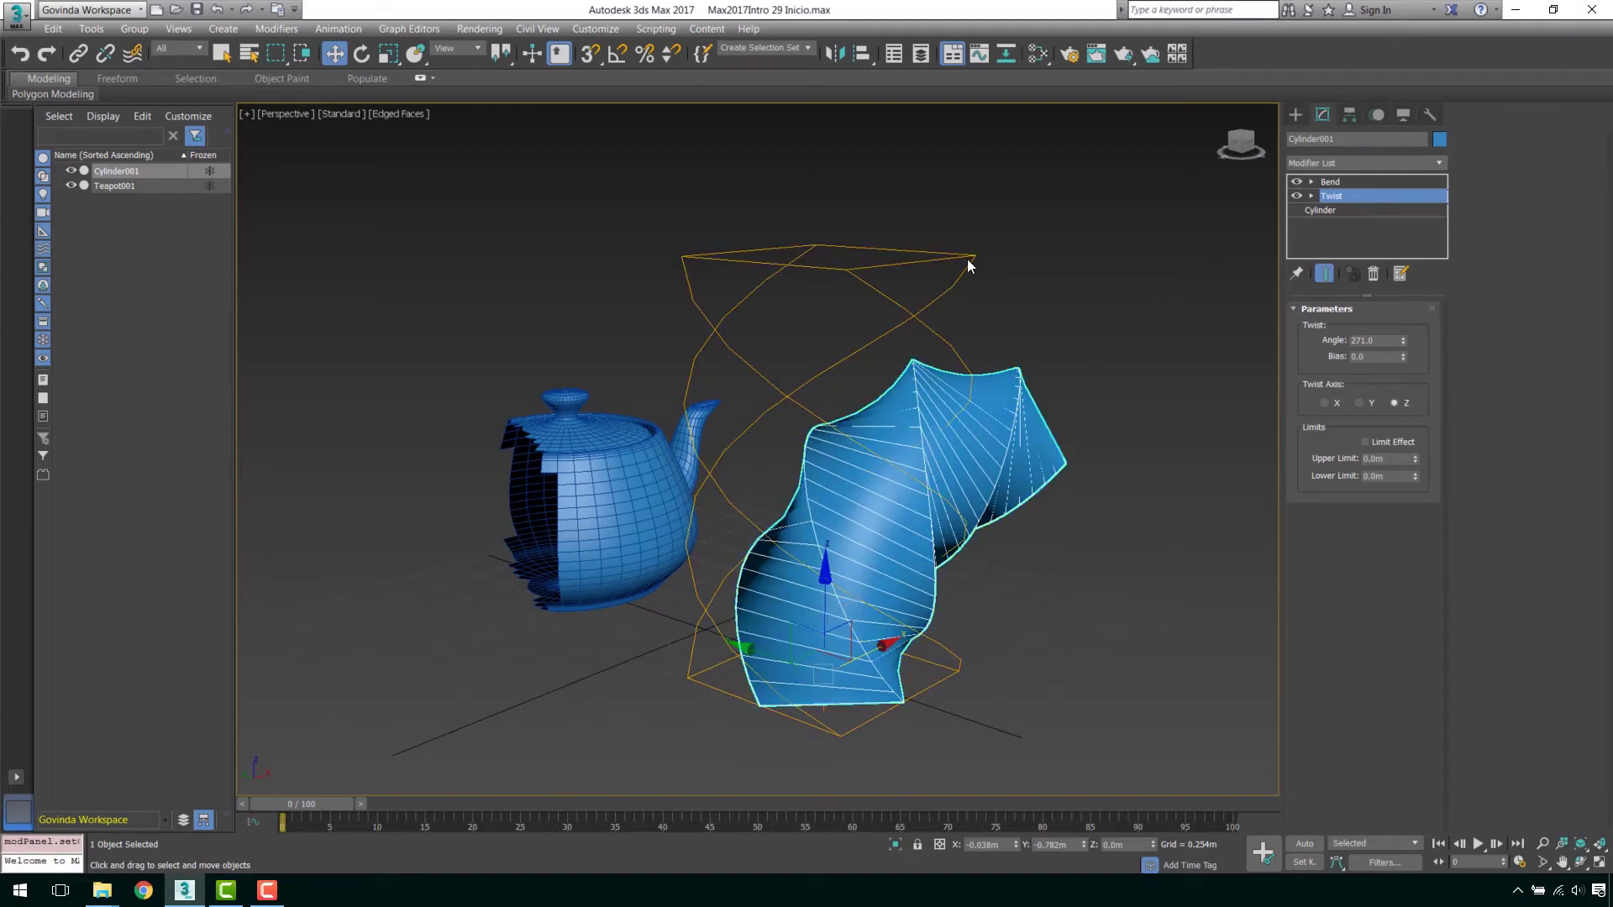
middle_drag(982, 206, 973, 180)
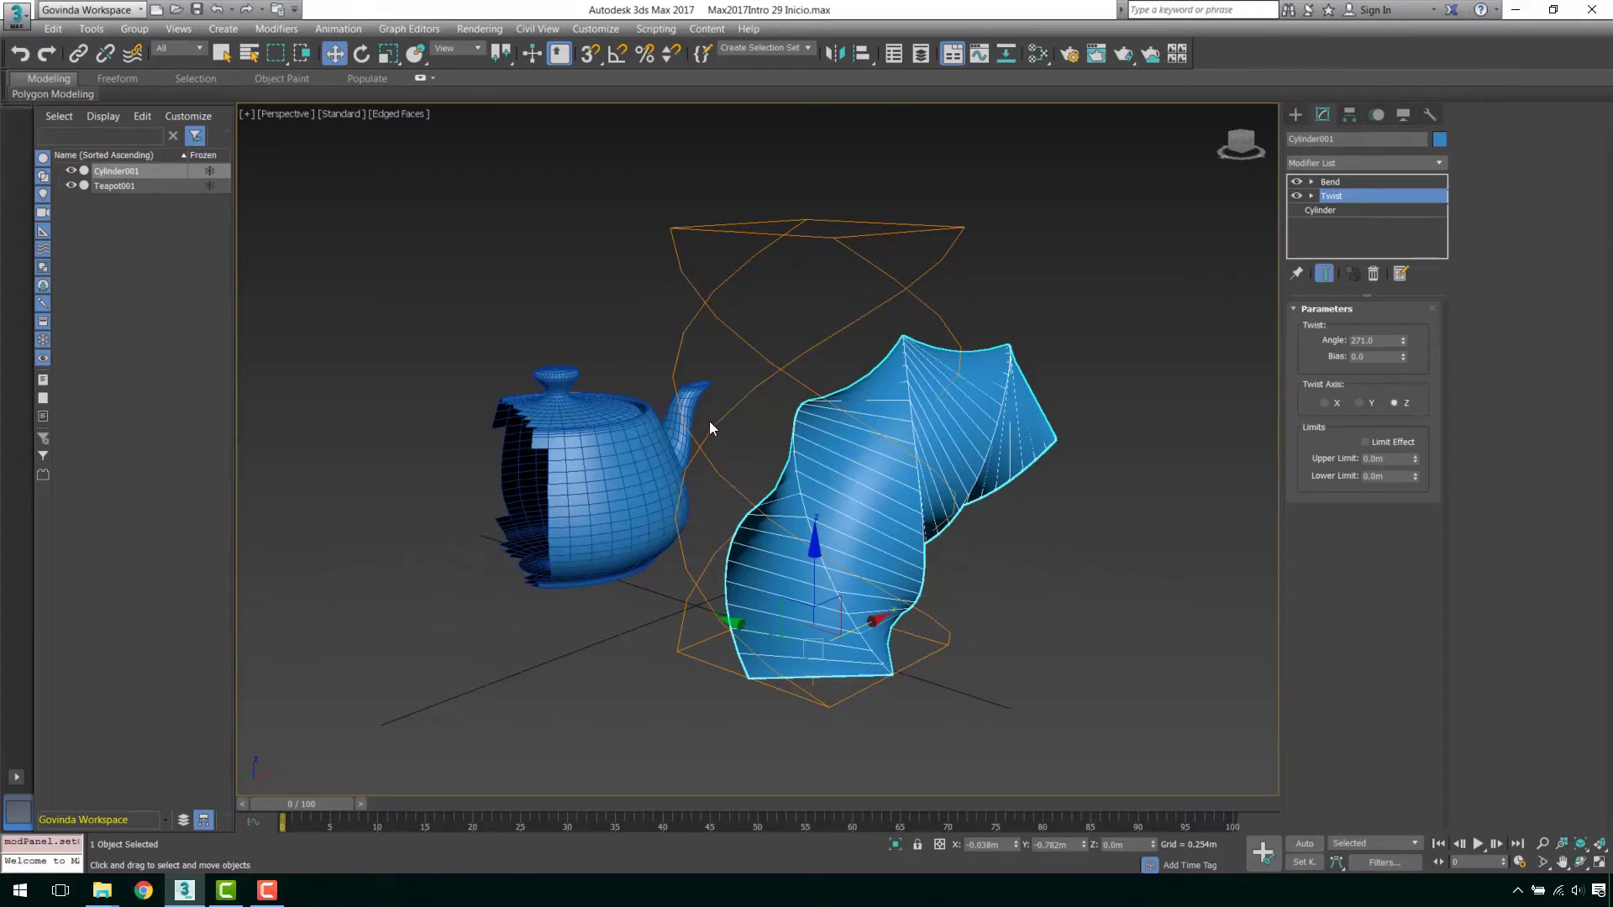
click(1332, 182)
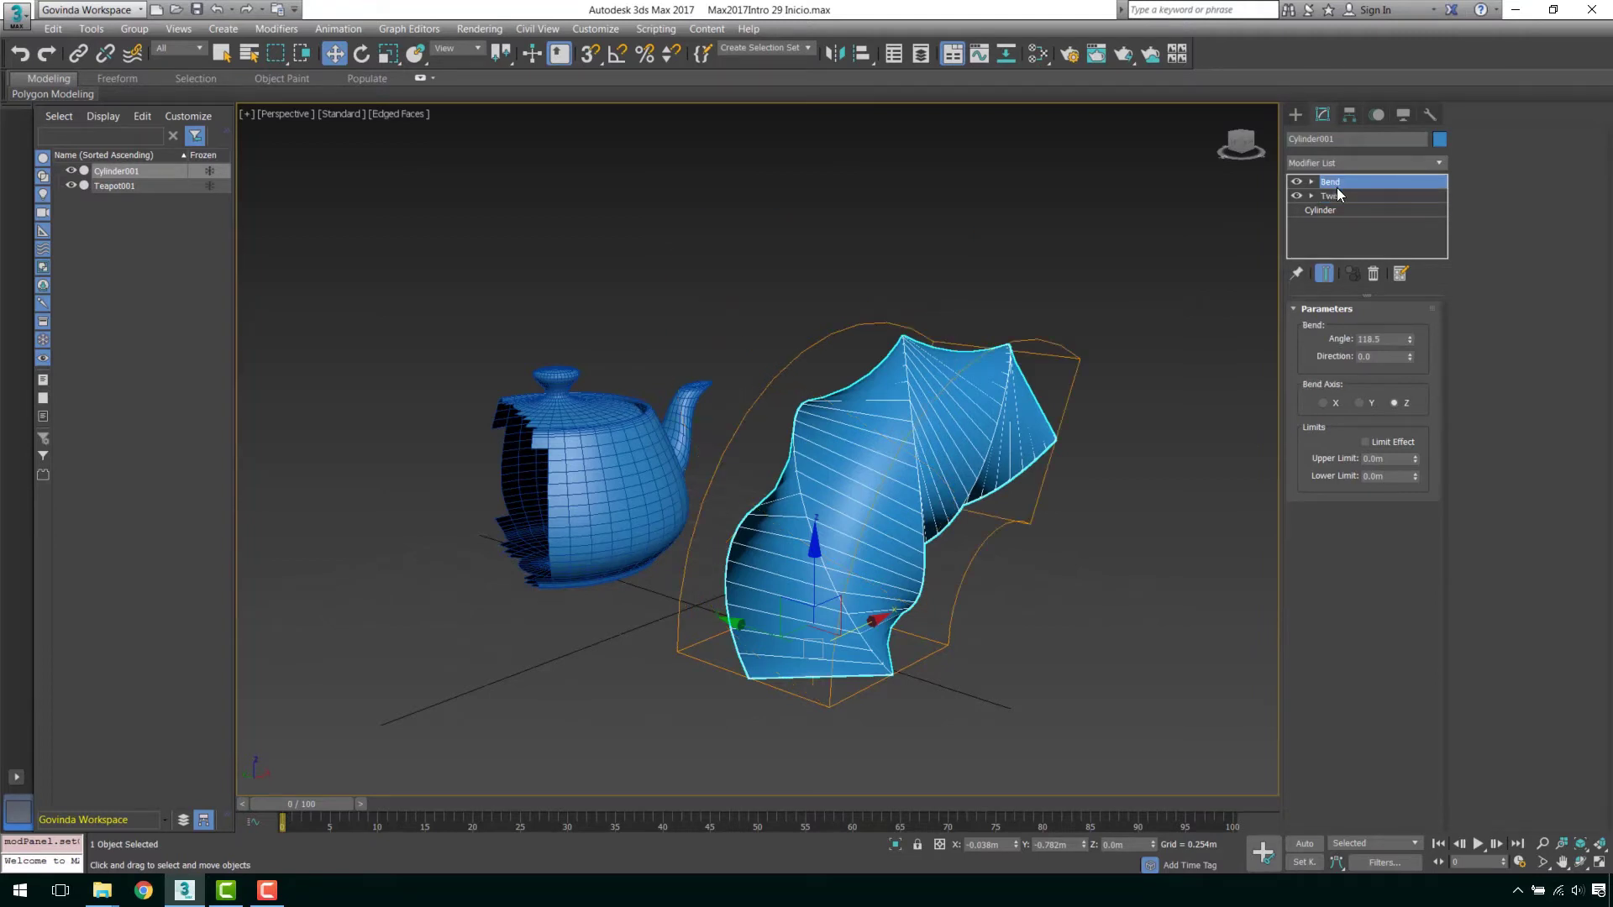
click(1331, 211)
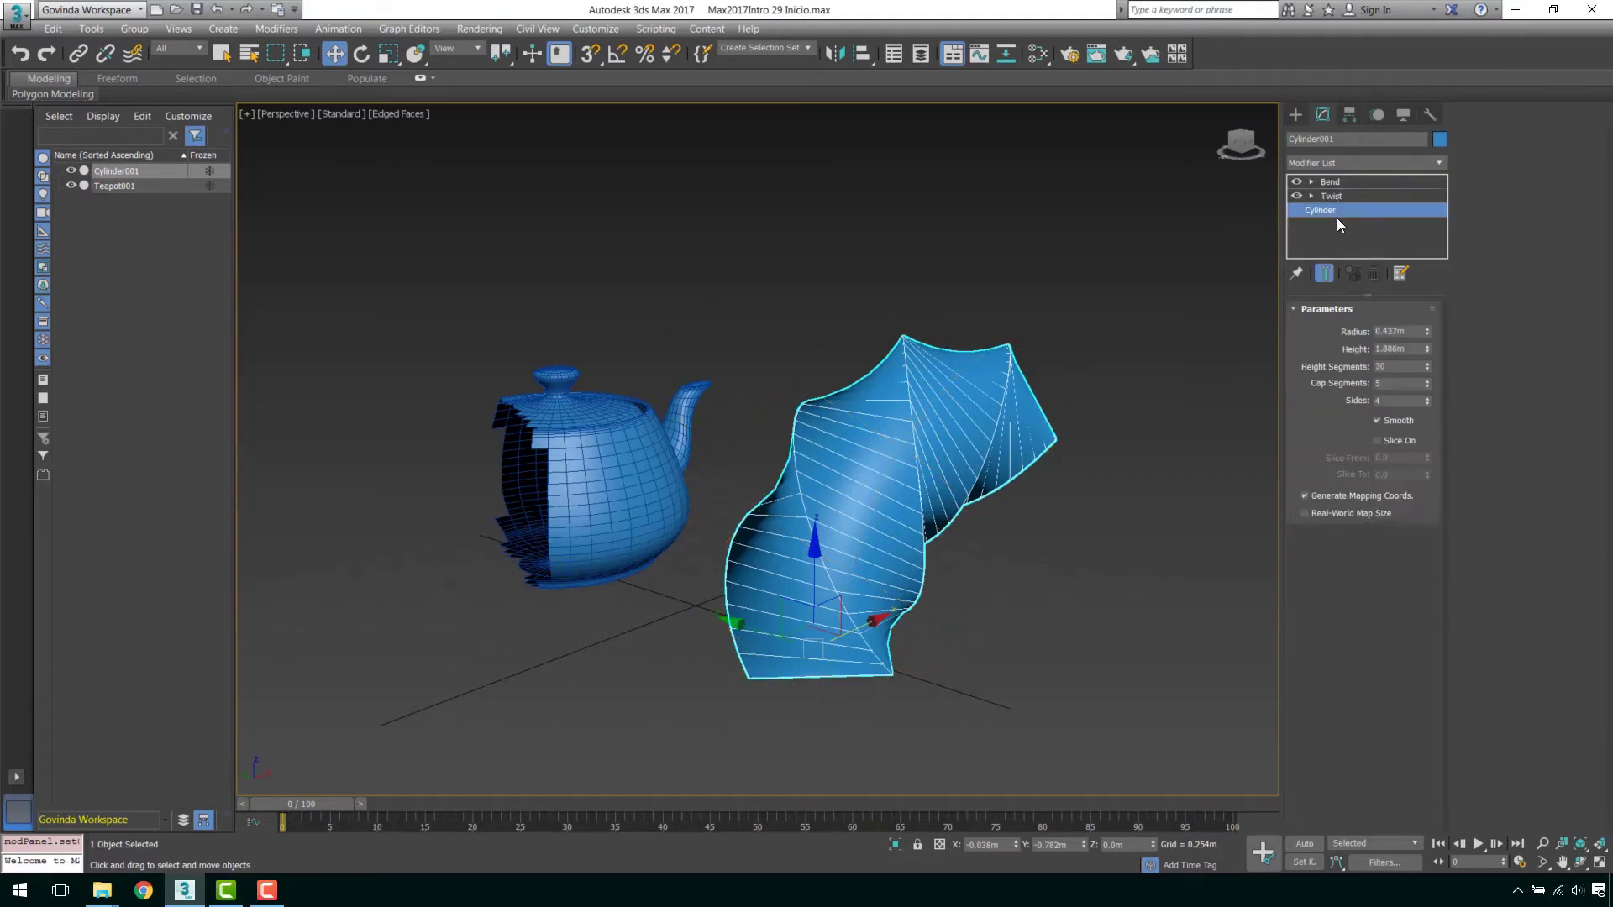
click(1333, 197)
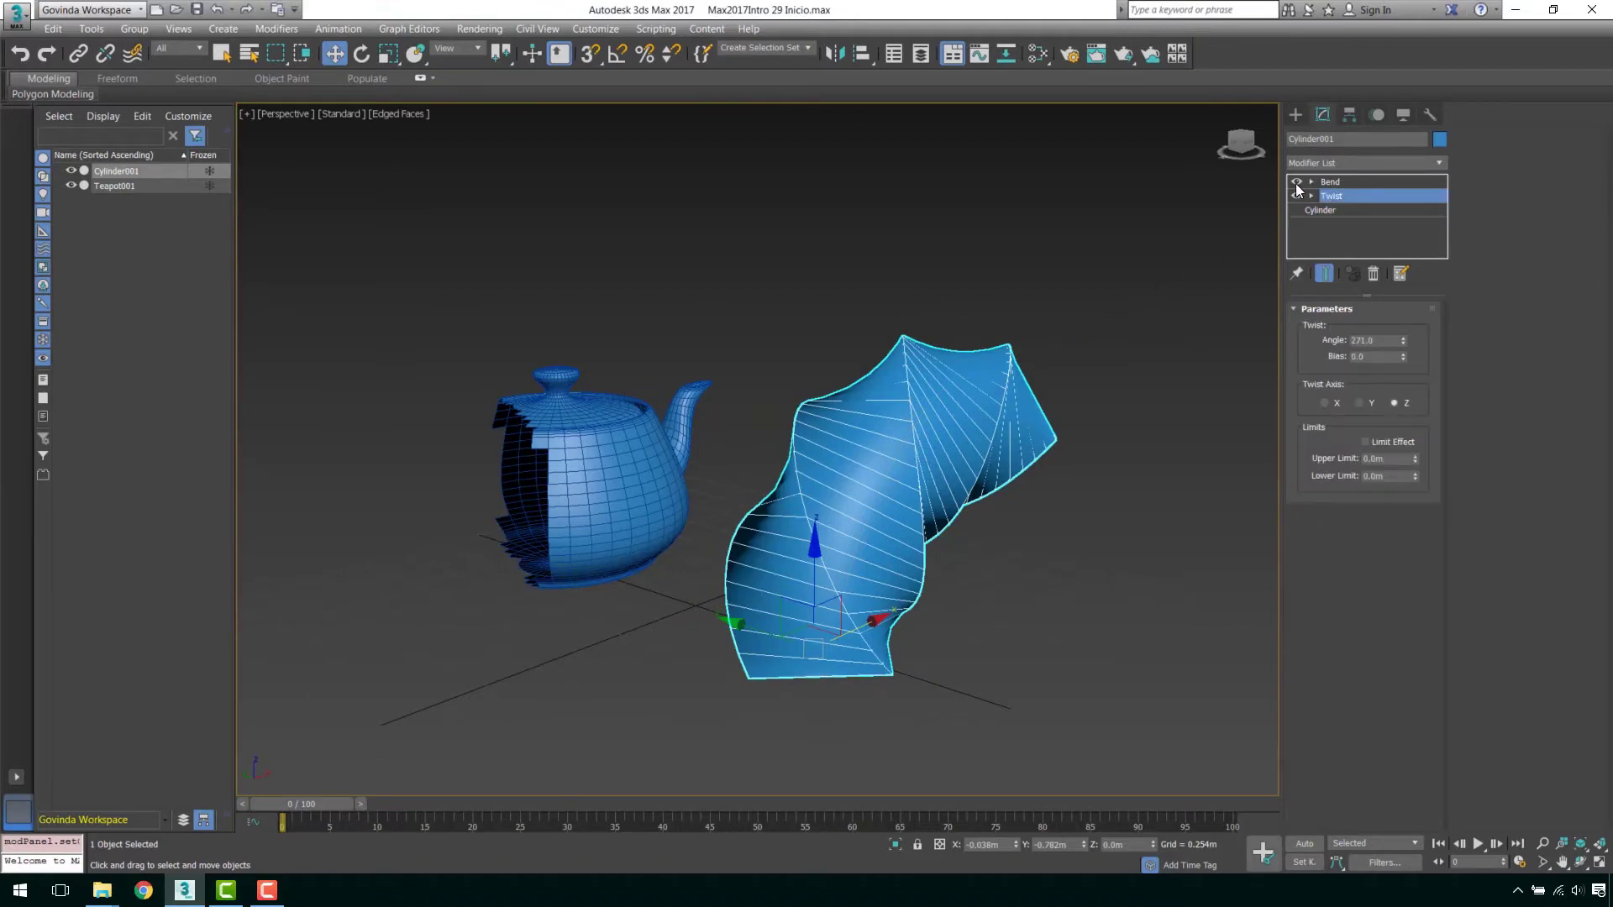
click(1297, 182)
alt+middle_drag(957, 380, 915, 416)
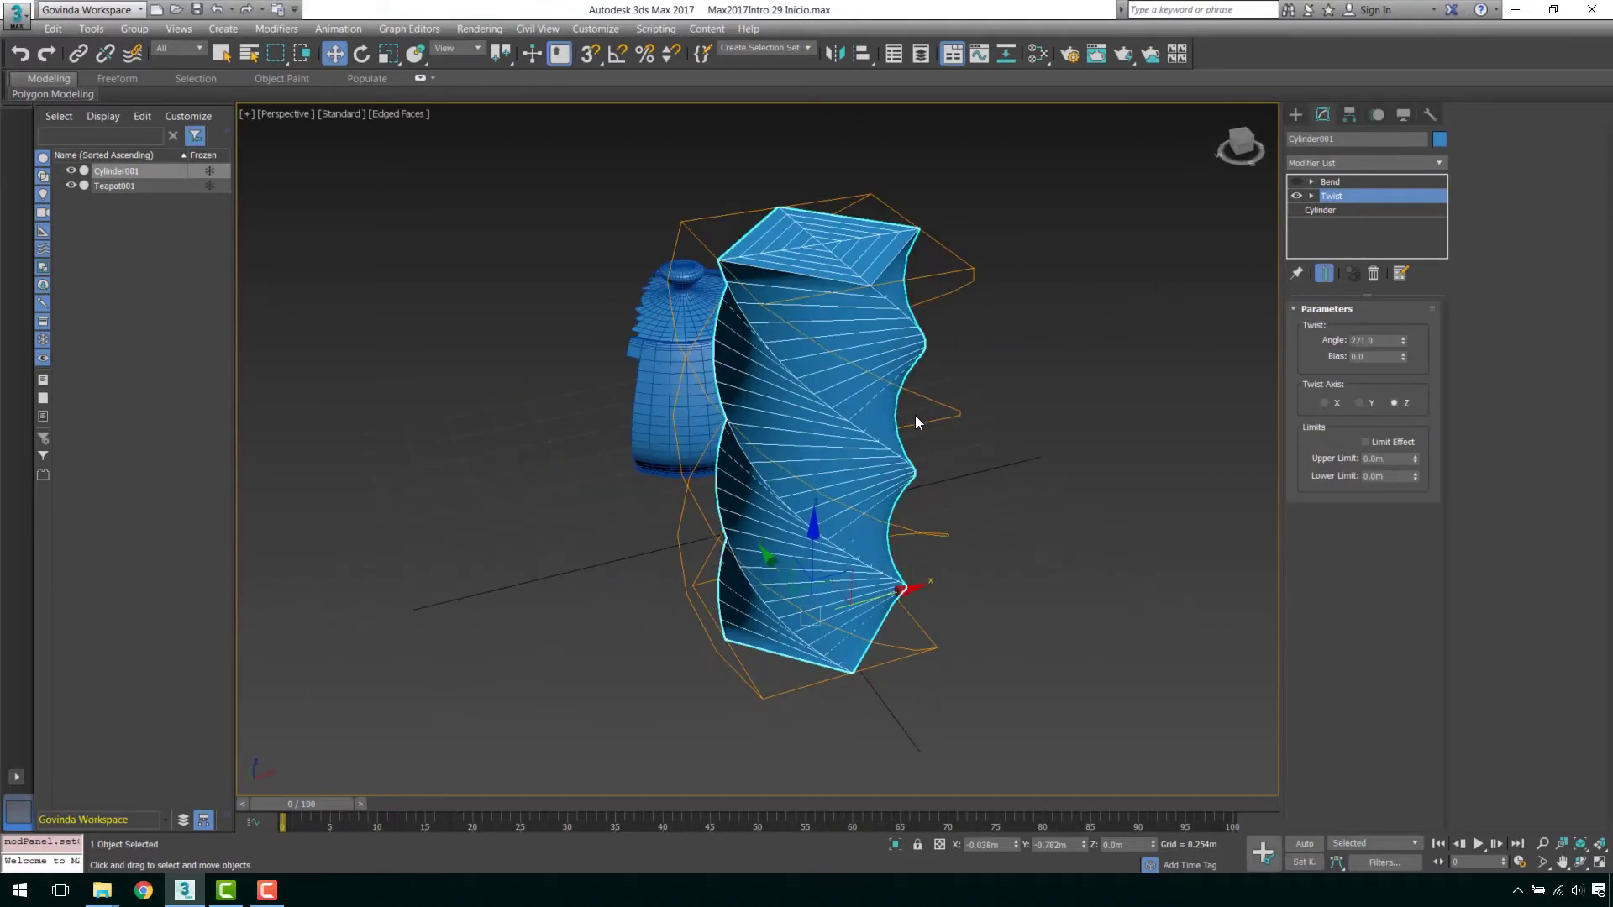
mouse_move(734, 475)
alt+middle_down()
mouse_move(876, 406)
mouse_move(936, 407)
mouse_move(886, 426)
mouse_move(741, 414)
mouse_move(825, 435)
mouse_move(817, 479)
mouse_move(814, 450)
alt+middle_up()
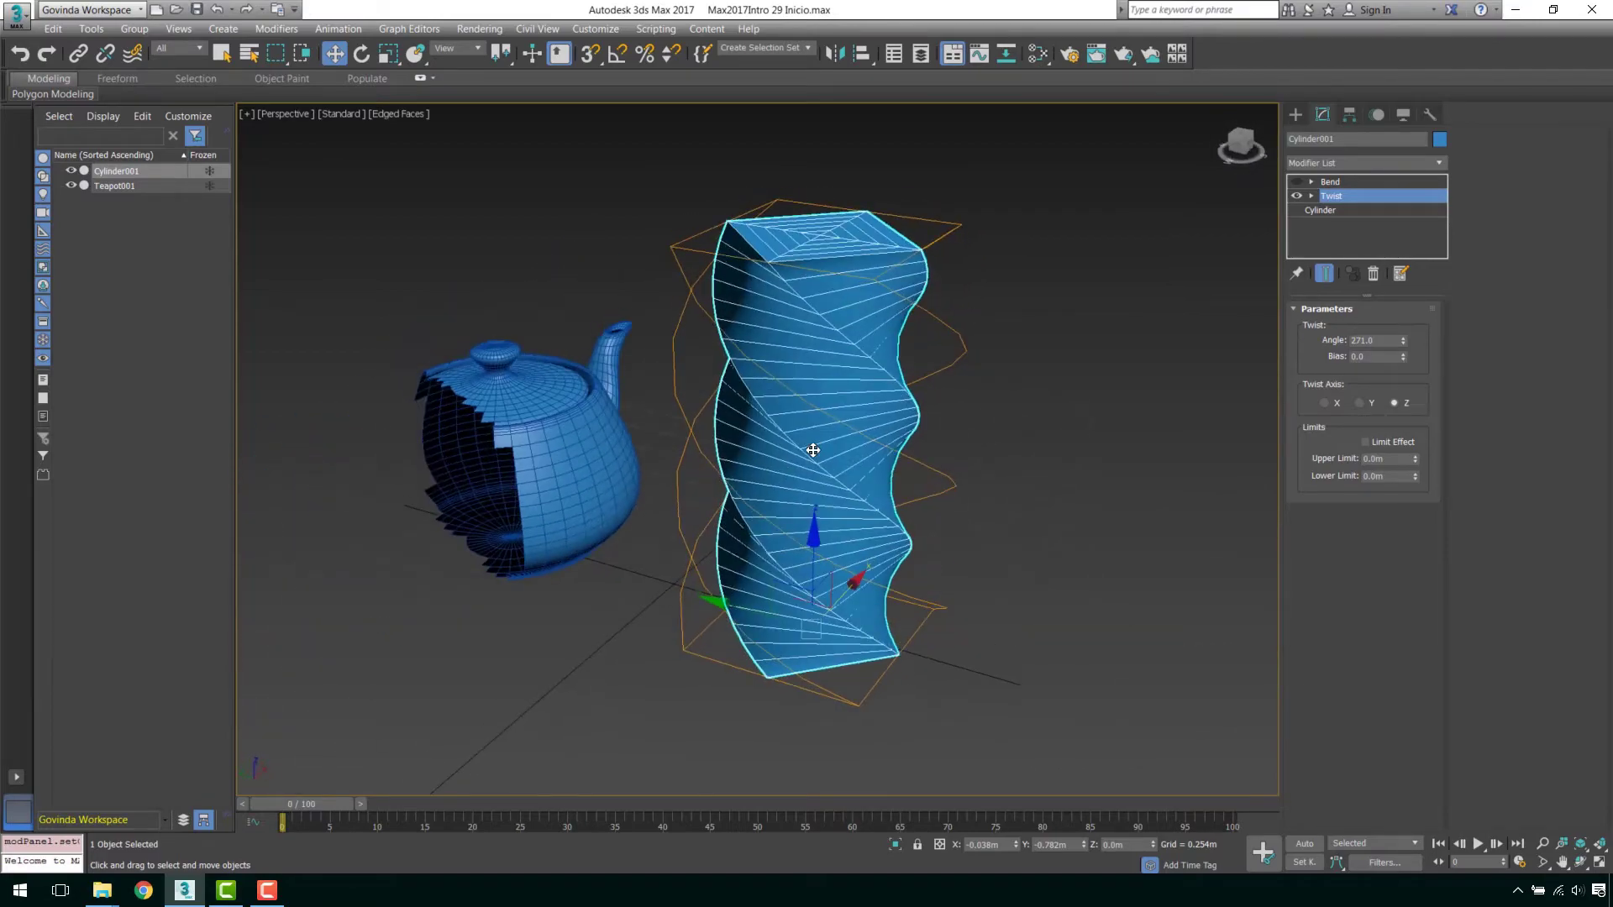
click(1296, 182)
alt+middle_drag(1232, 376, 897, 385)
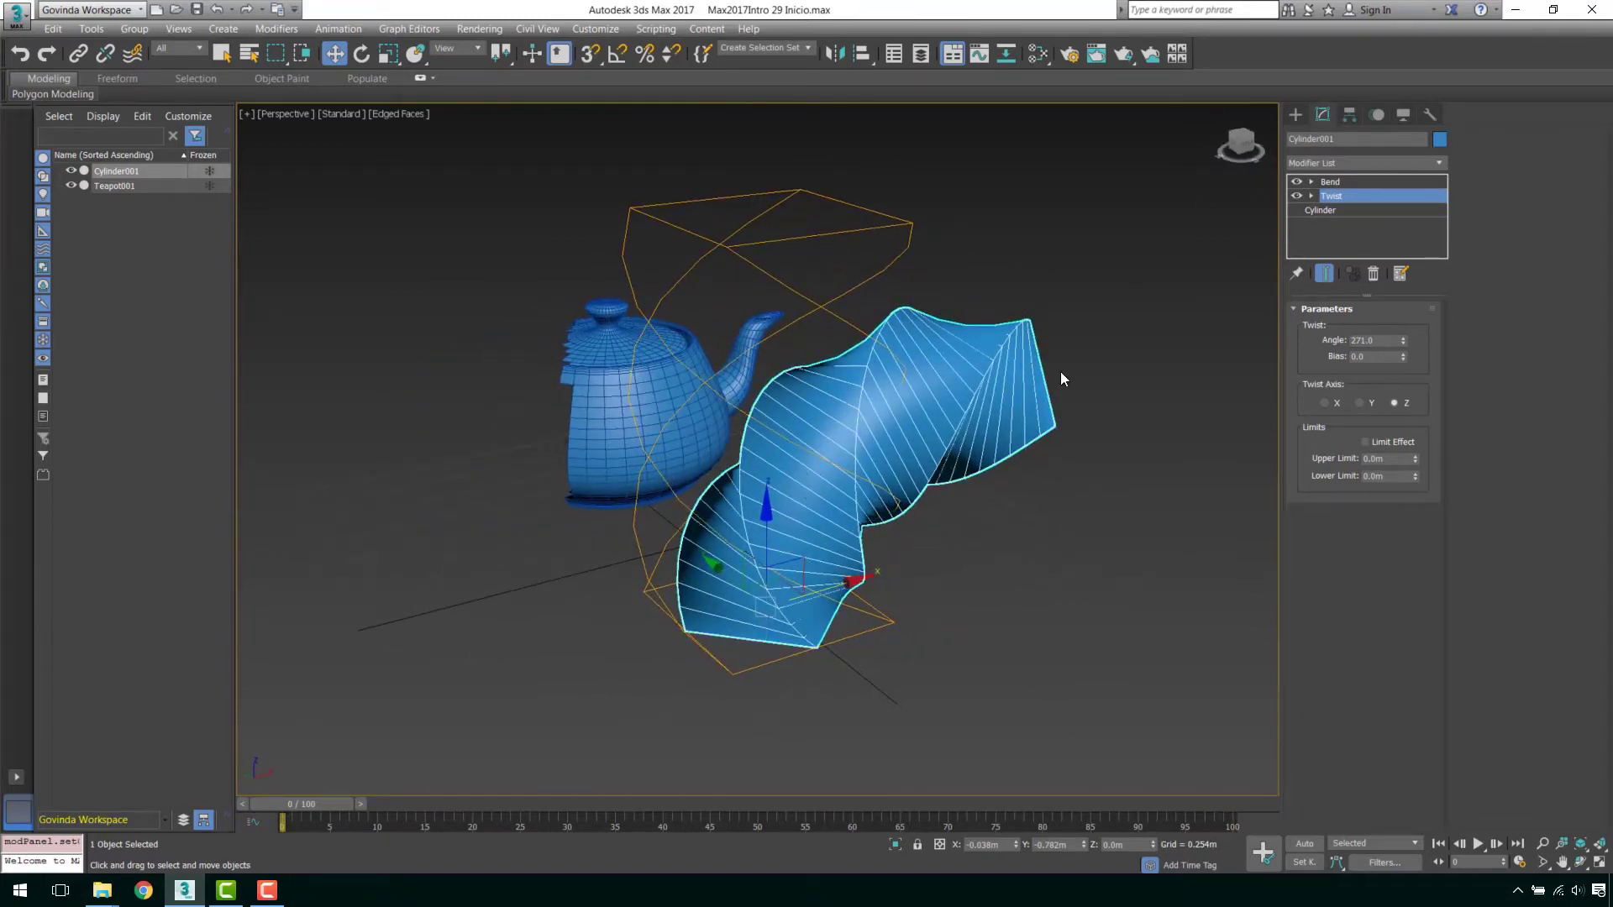
- Expand Bend and Twist to inspect their Gizmo and Center sub-objects, then collapse them
click(1329, 181)
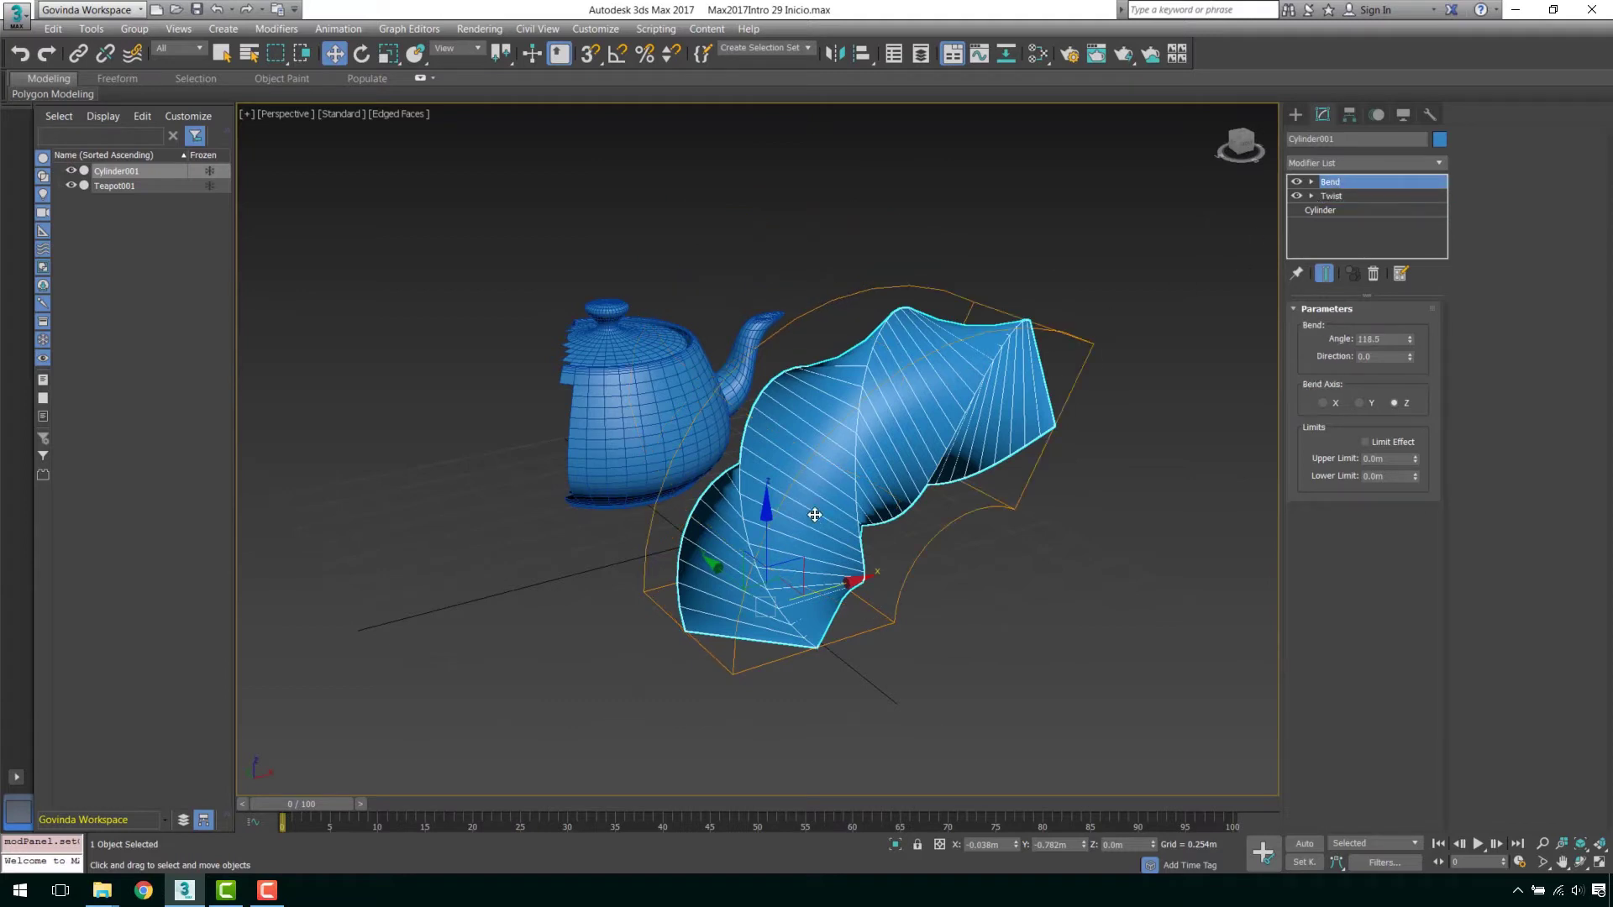
click(1313, 182)
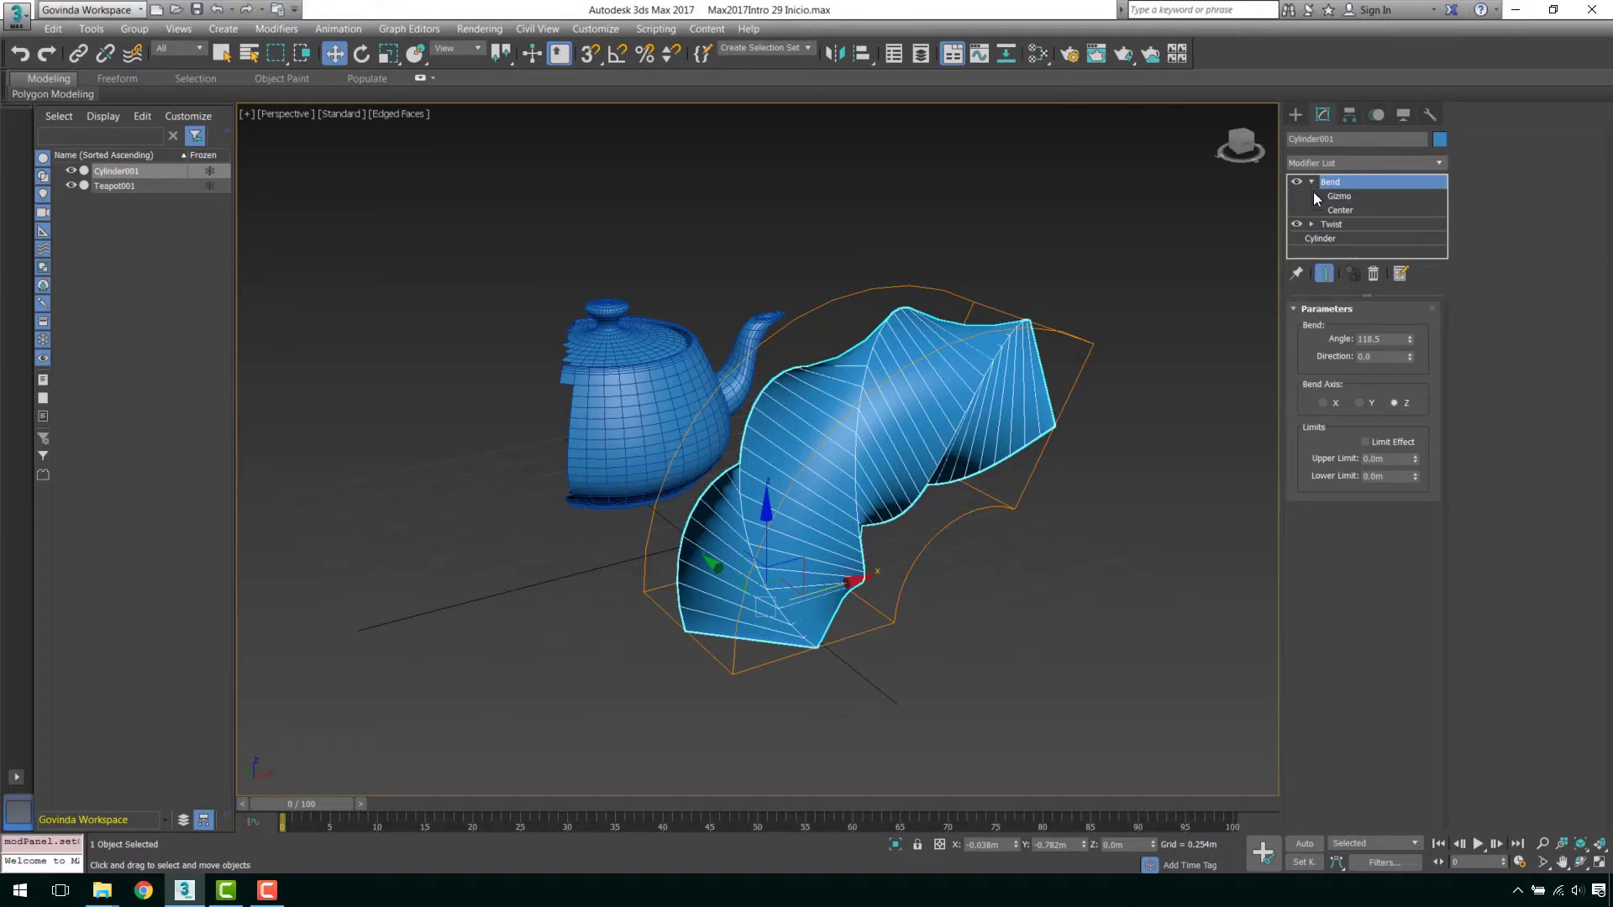
click(1311, 224)
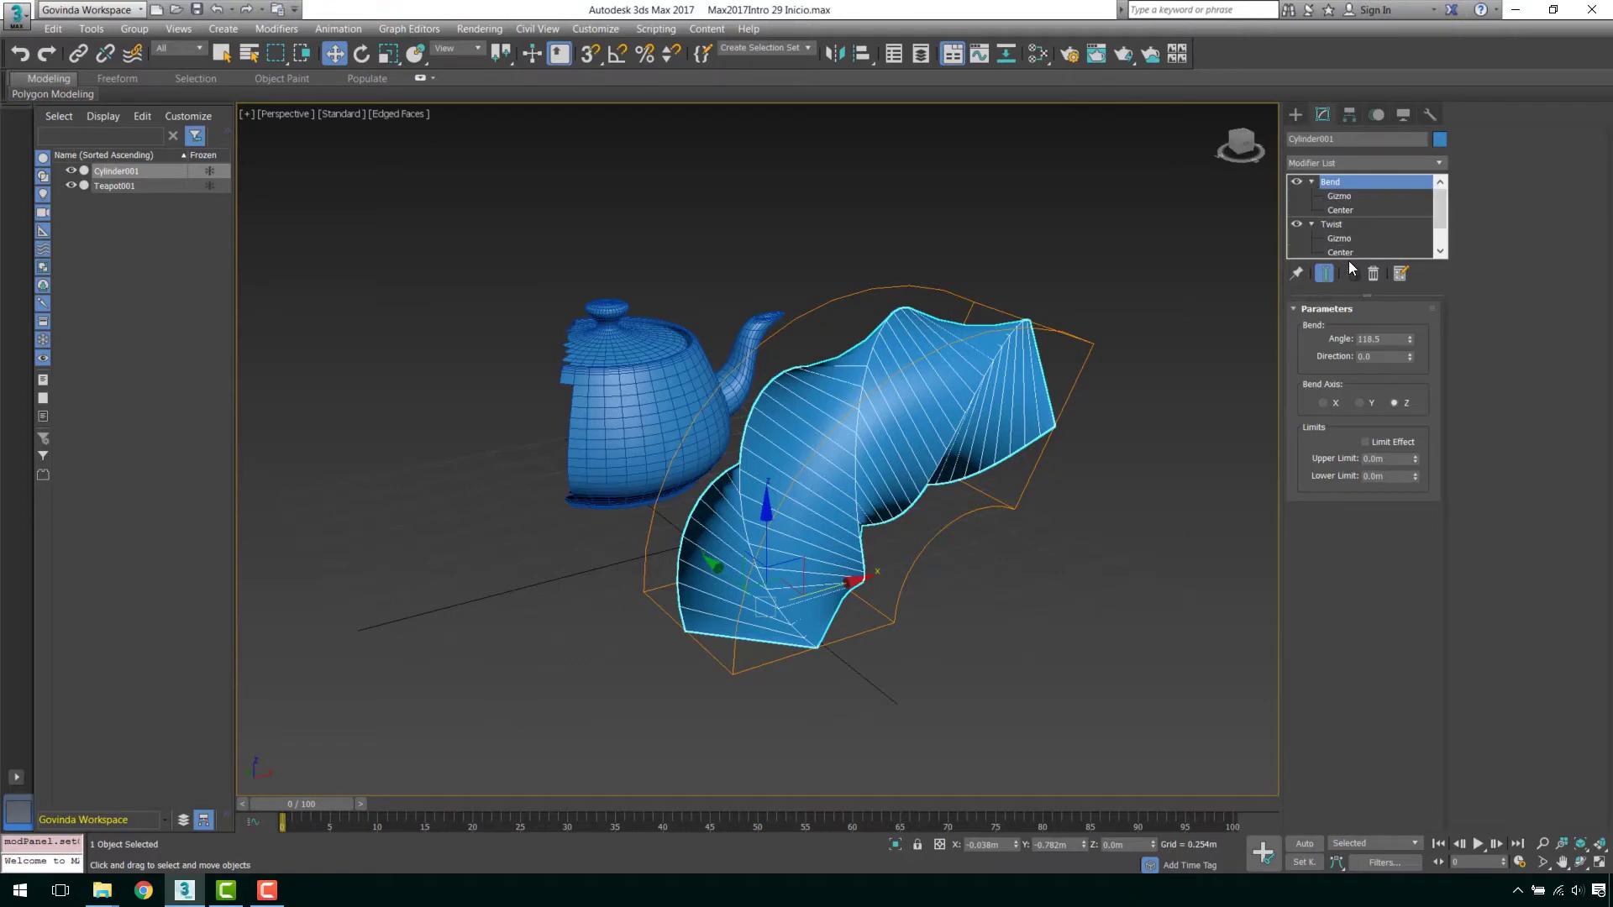
click(1313, 180)
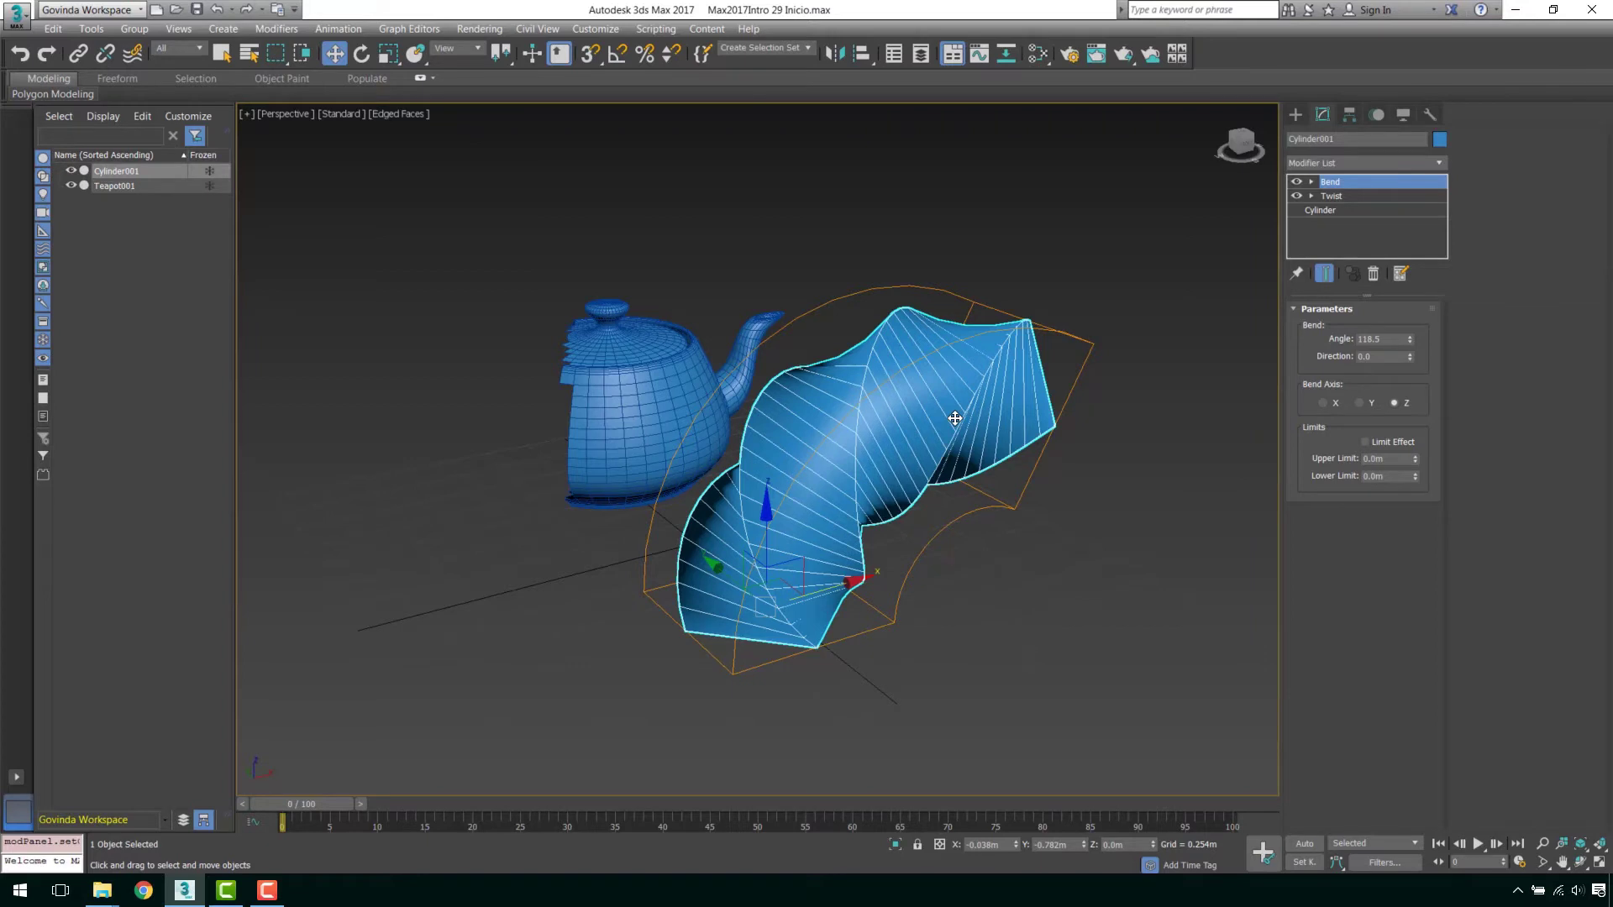
- Show the base Cylinder without its twist and bend and set Height Segments to 50
click(1352, 209)
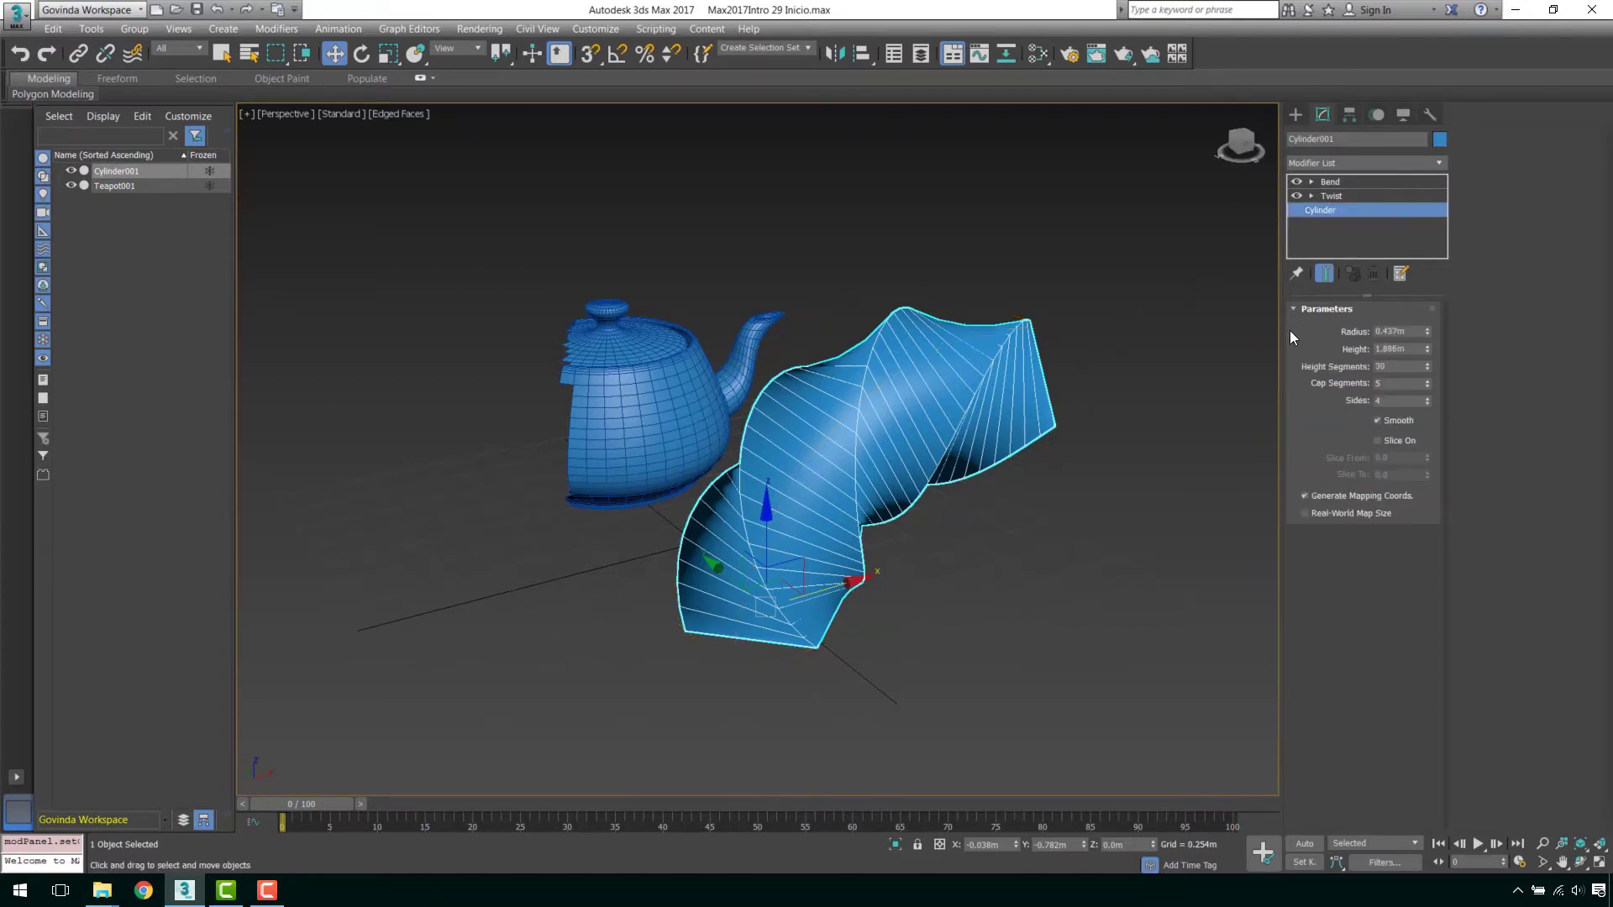
click(1323, 274)
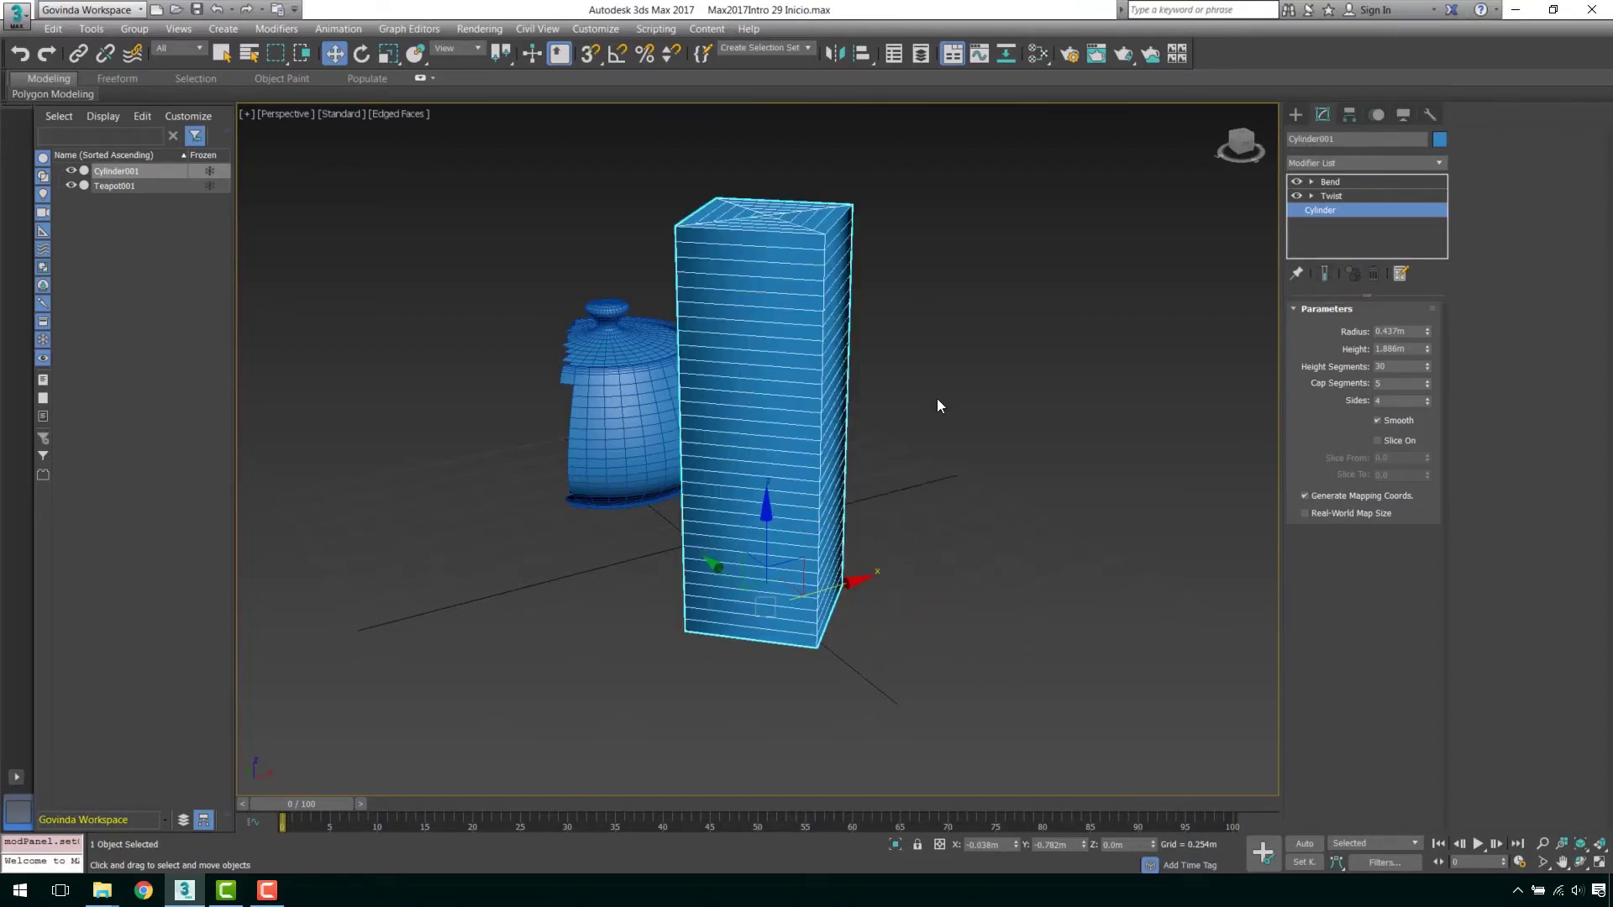
mouse_move(938, 405)
alt+middle_down()
mouse_move(1228, 551)
mouse_move(1009, 385)
mouse_move(1091, 388)
mouse_move(1047, 454)
mouse_move(1013, 451)
alt+middle_up()
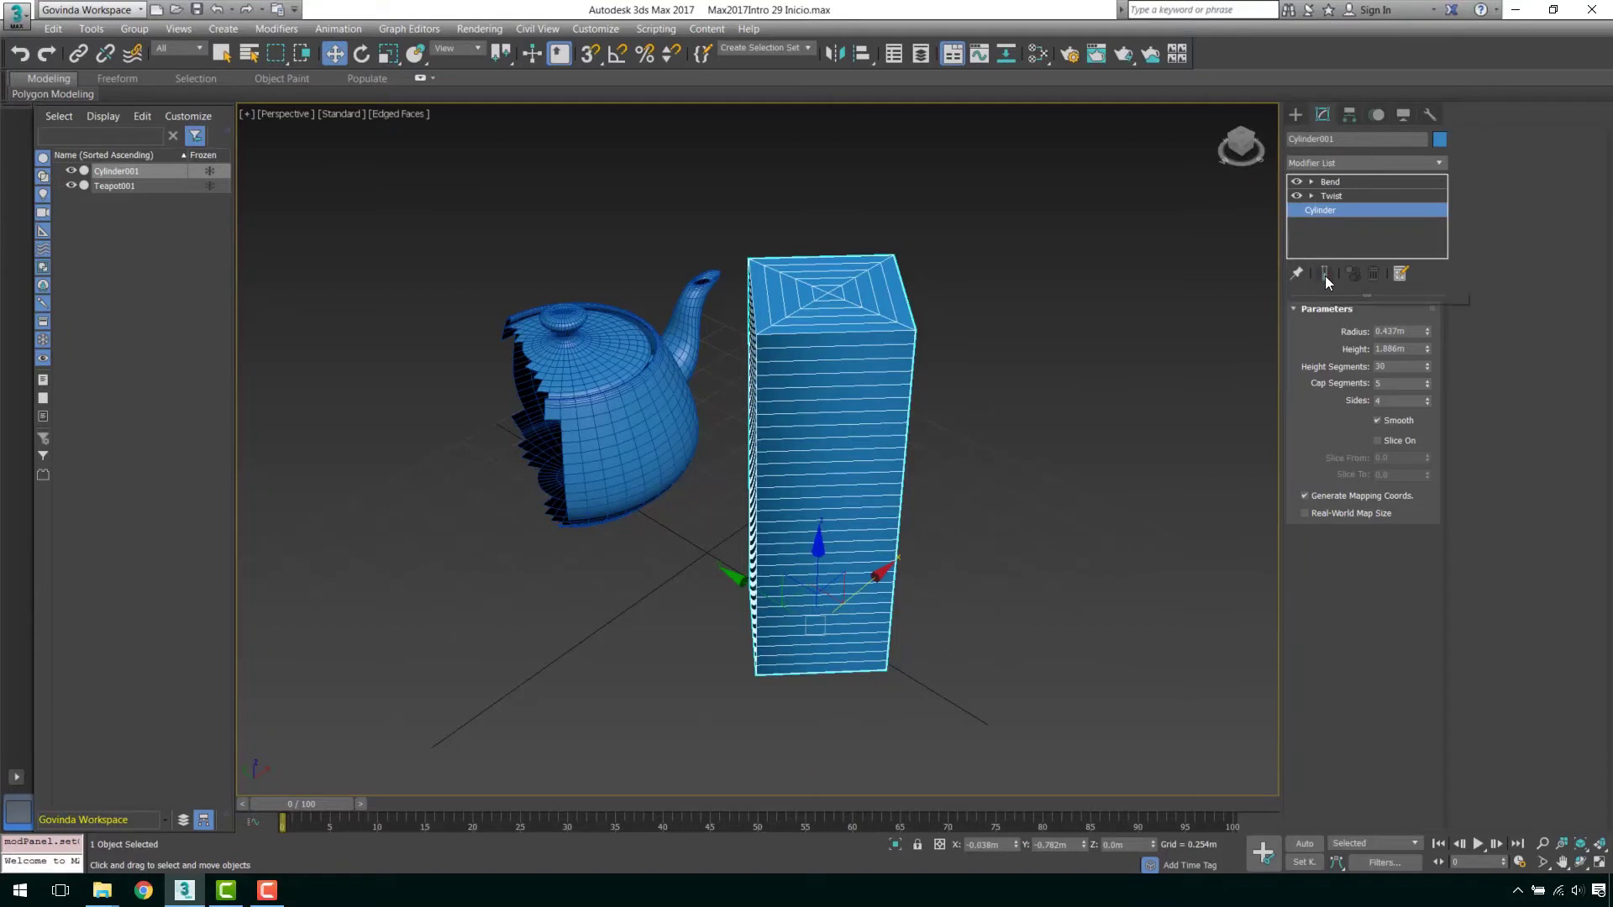
alt+middle_drag(913, 477, 890, 304)
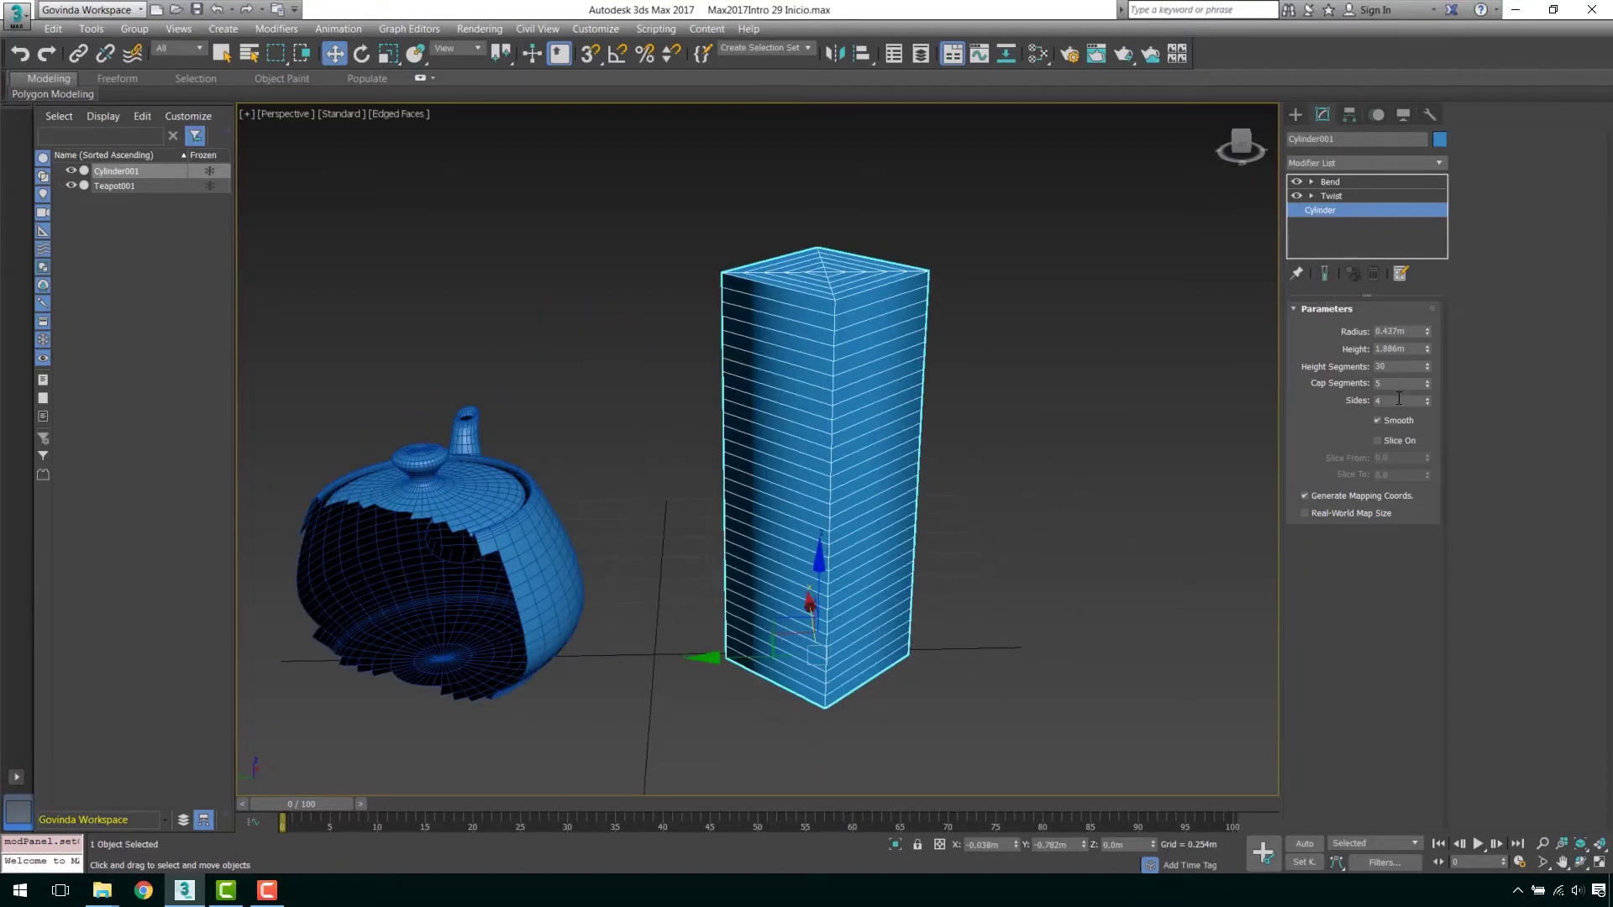
drag(1397, 371, 1316, 365)
text(50)
key(Return)
alt+middle_drag(1044, 351, 887, 312)
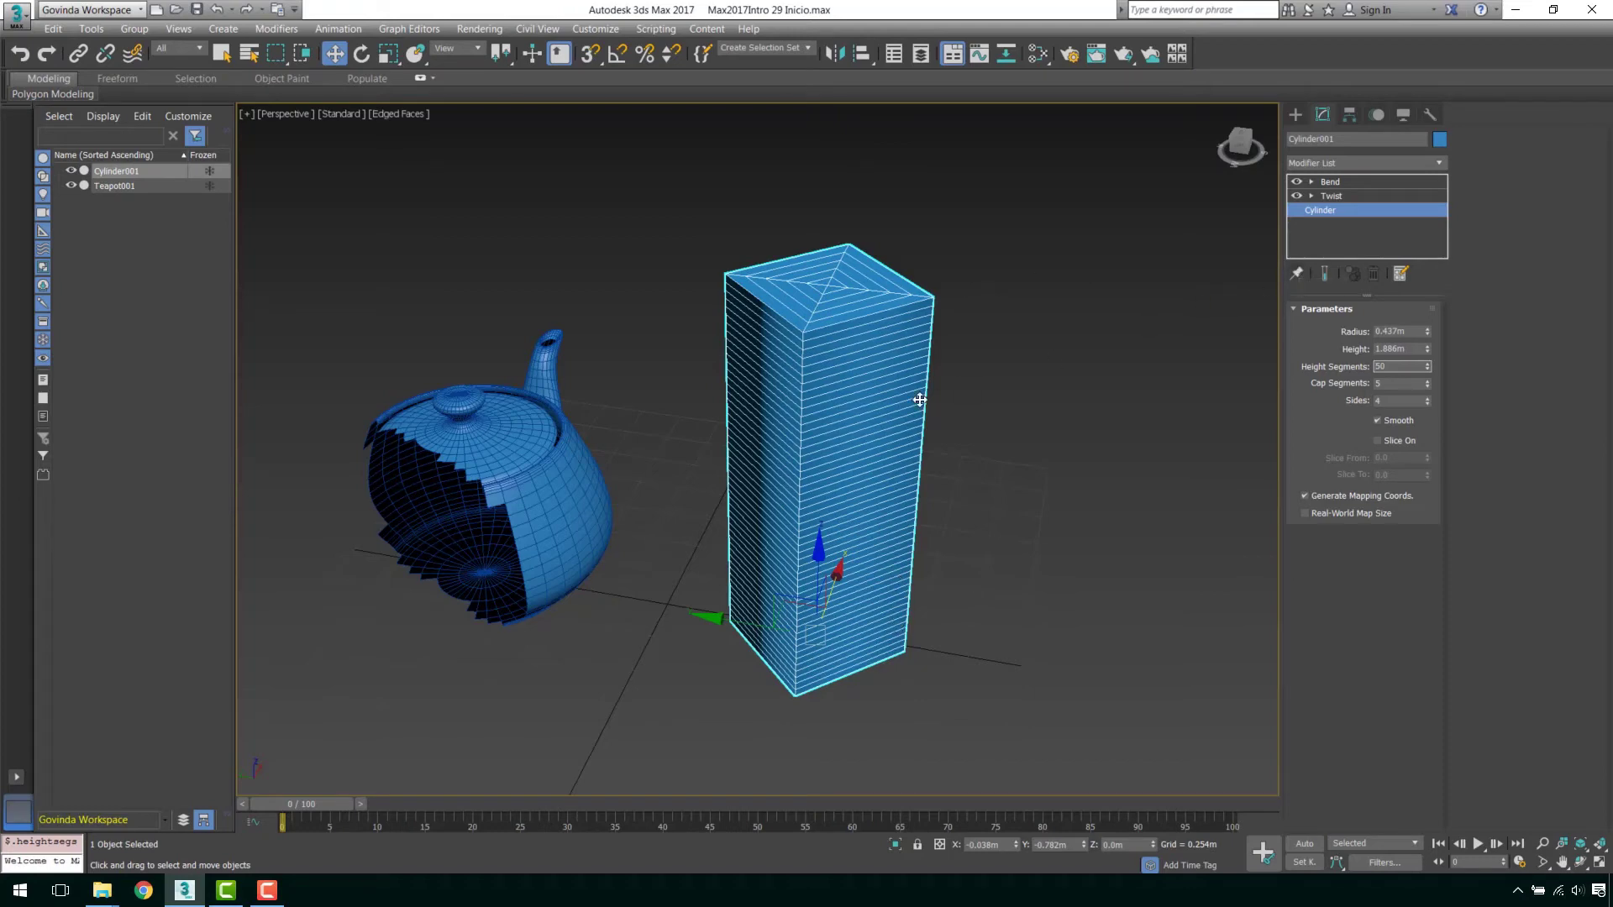
- Try 5 height segments, then set the cylinder's Height Segments to 80
click(1324, 274)
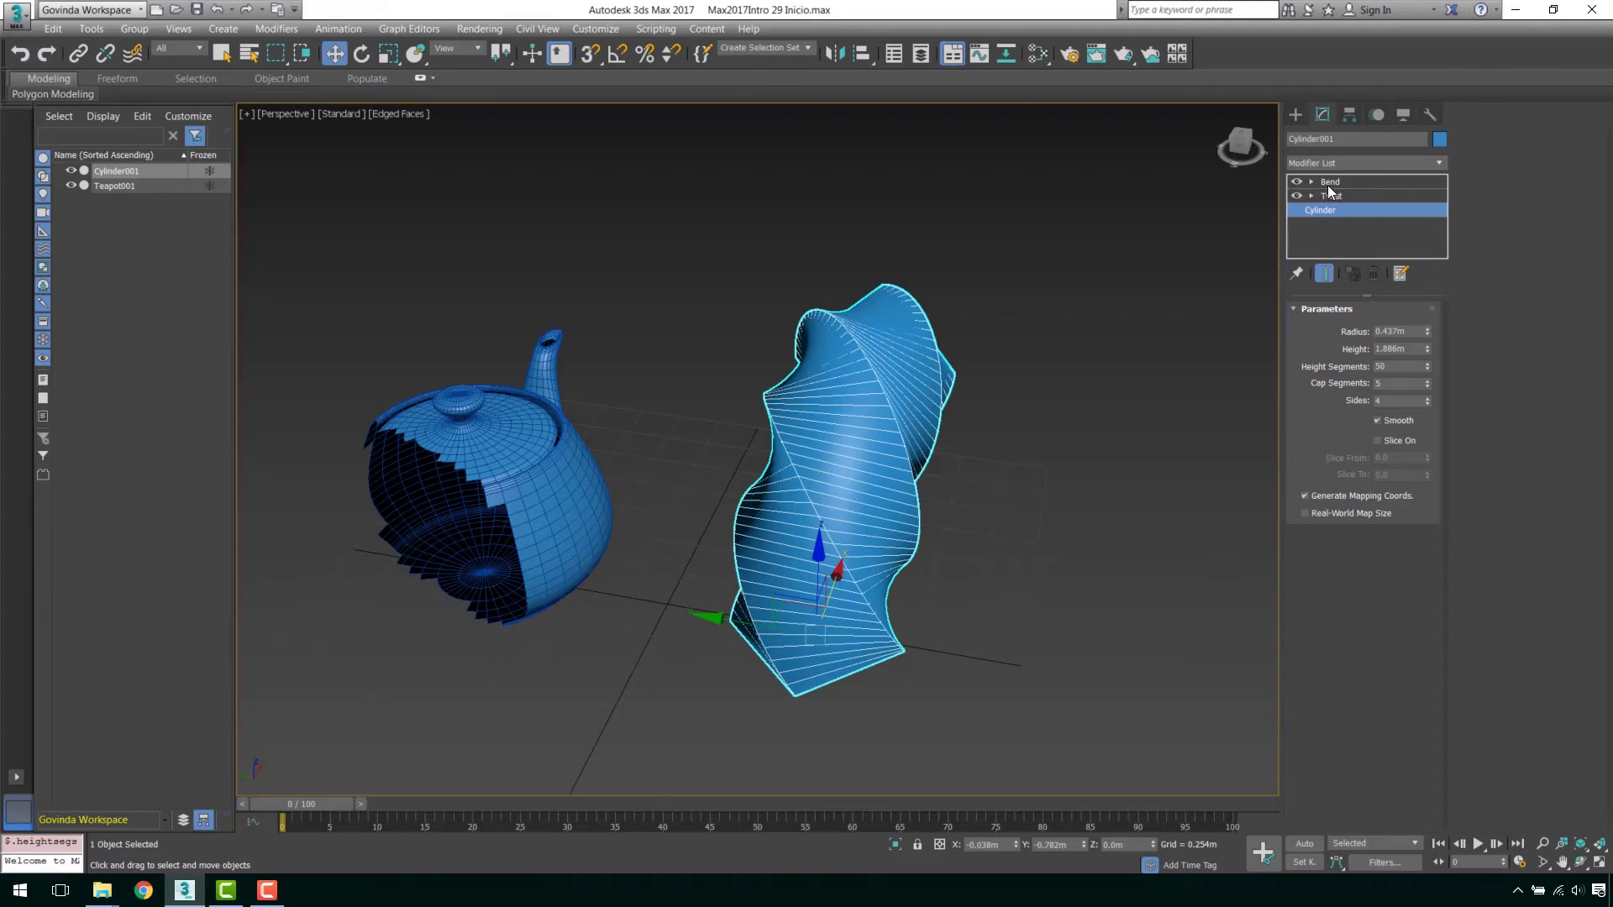
alt+middle_drag(993, 413, 874, 454)
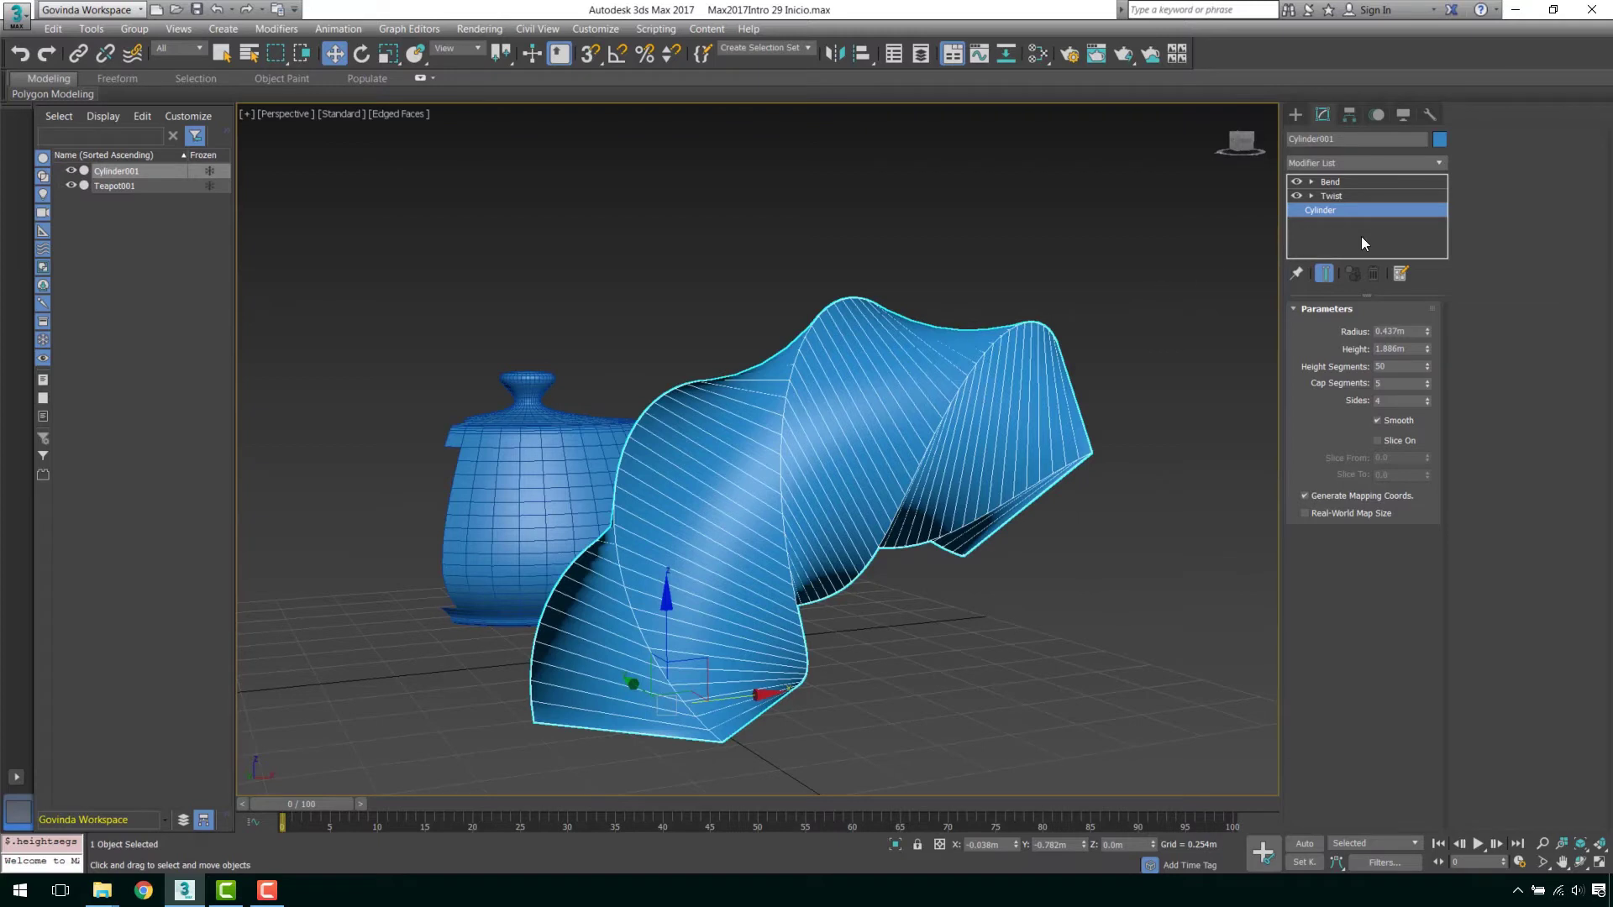
double_click(1398, 367)
text(5)
key(Return)
mouse_move(911, 364)
alt+middle_down()
mouse_move(997, 403)
mouse_move(866, 395)
mouse_move(1082, 477)
alt+middle_up()
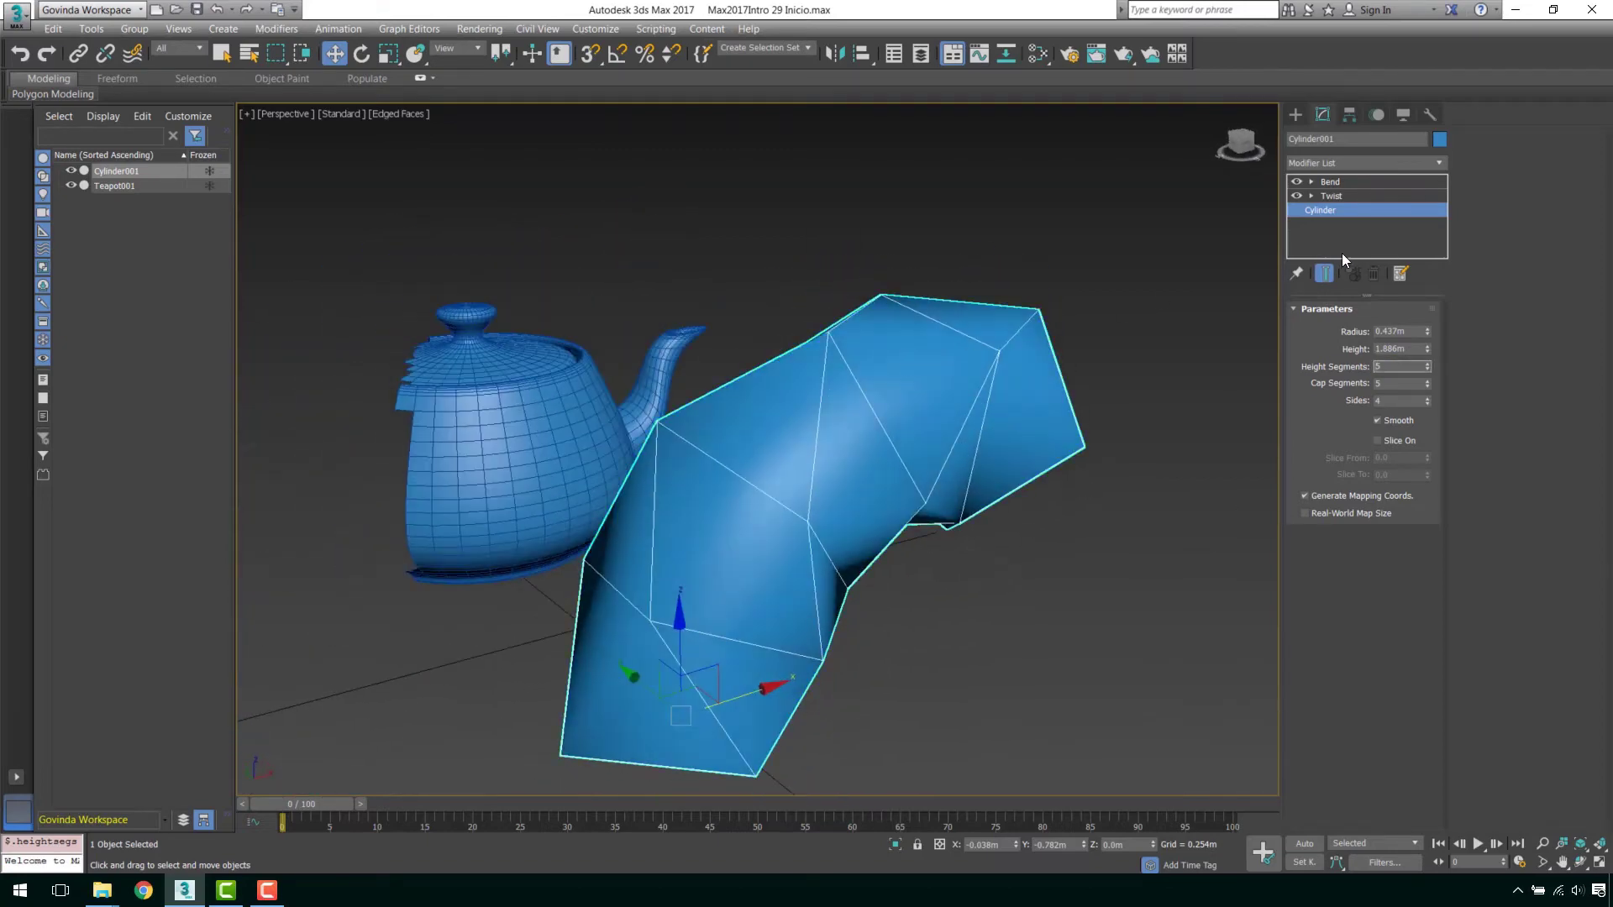
click(1327, 275)
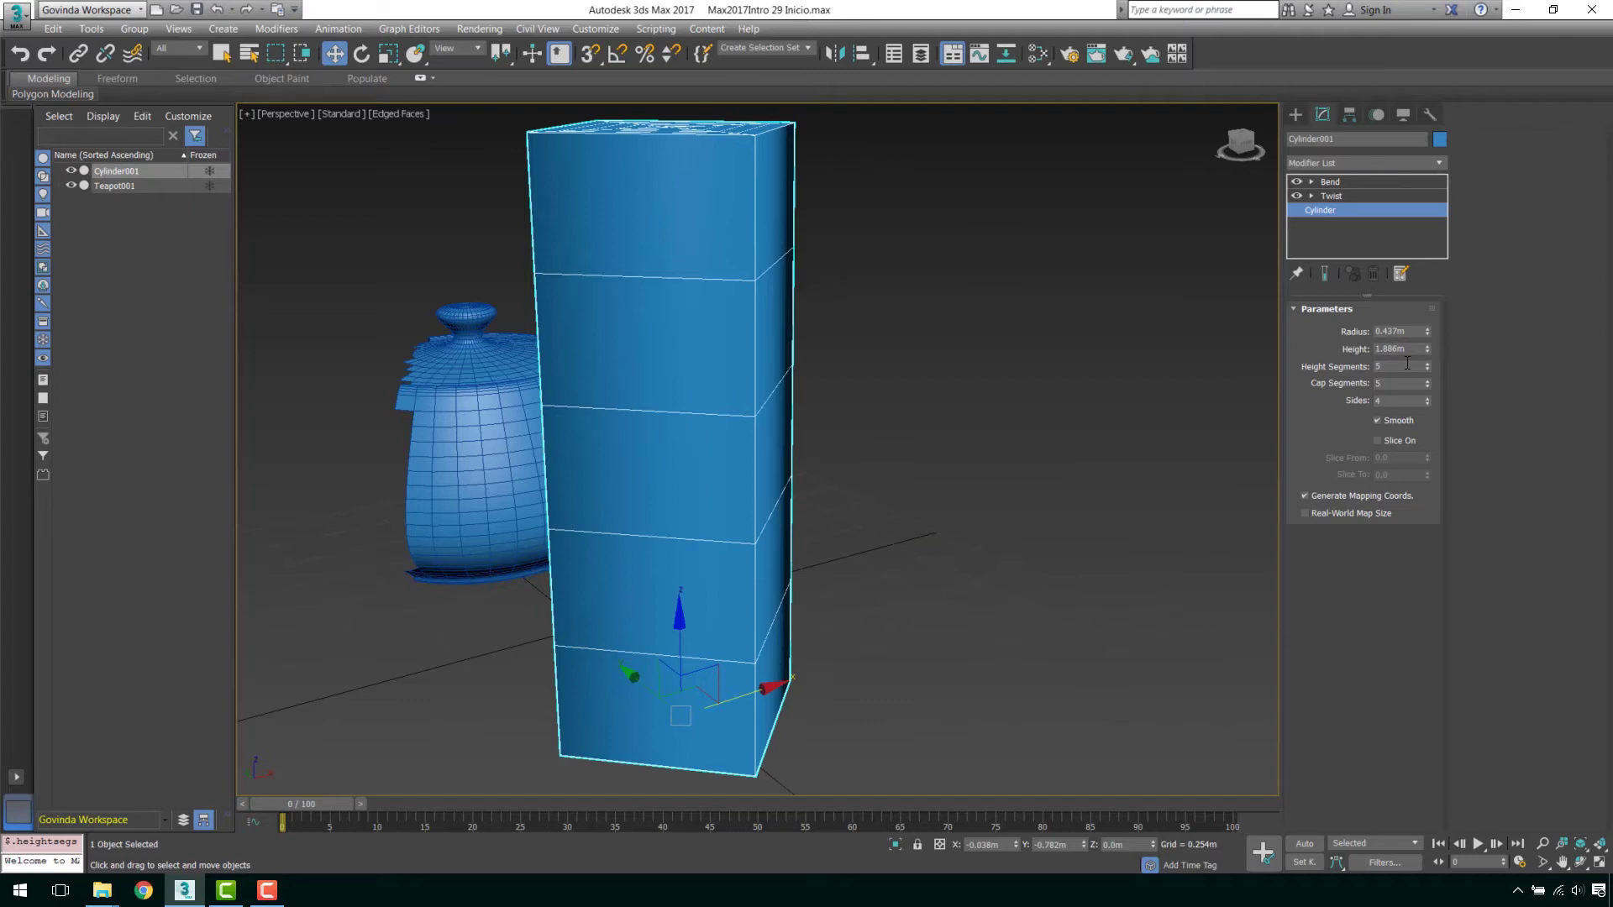
drag(1408, 366, 1285, 361)
text(80)
key(Return)
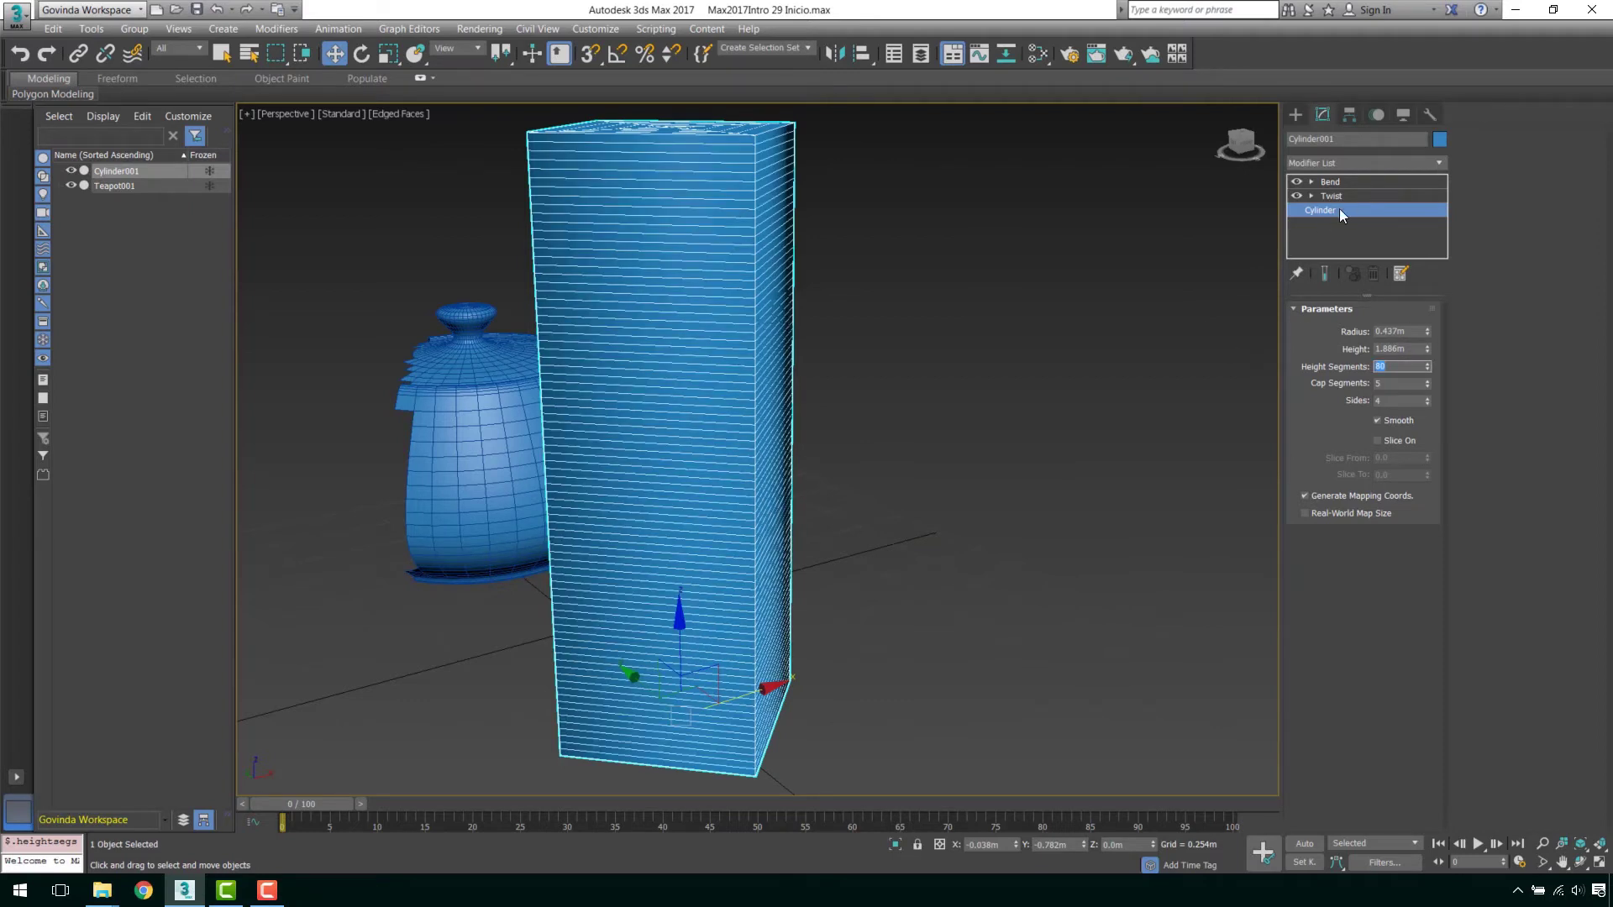
- Restore the deformed view and shrink the cylinder's radius to 0.153m
click(1325, 274)
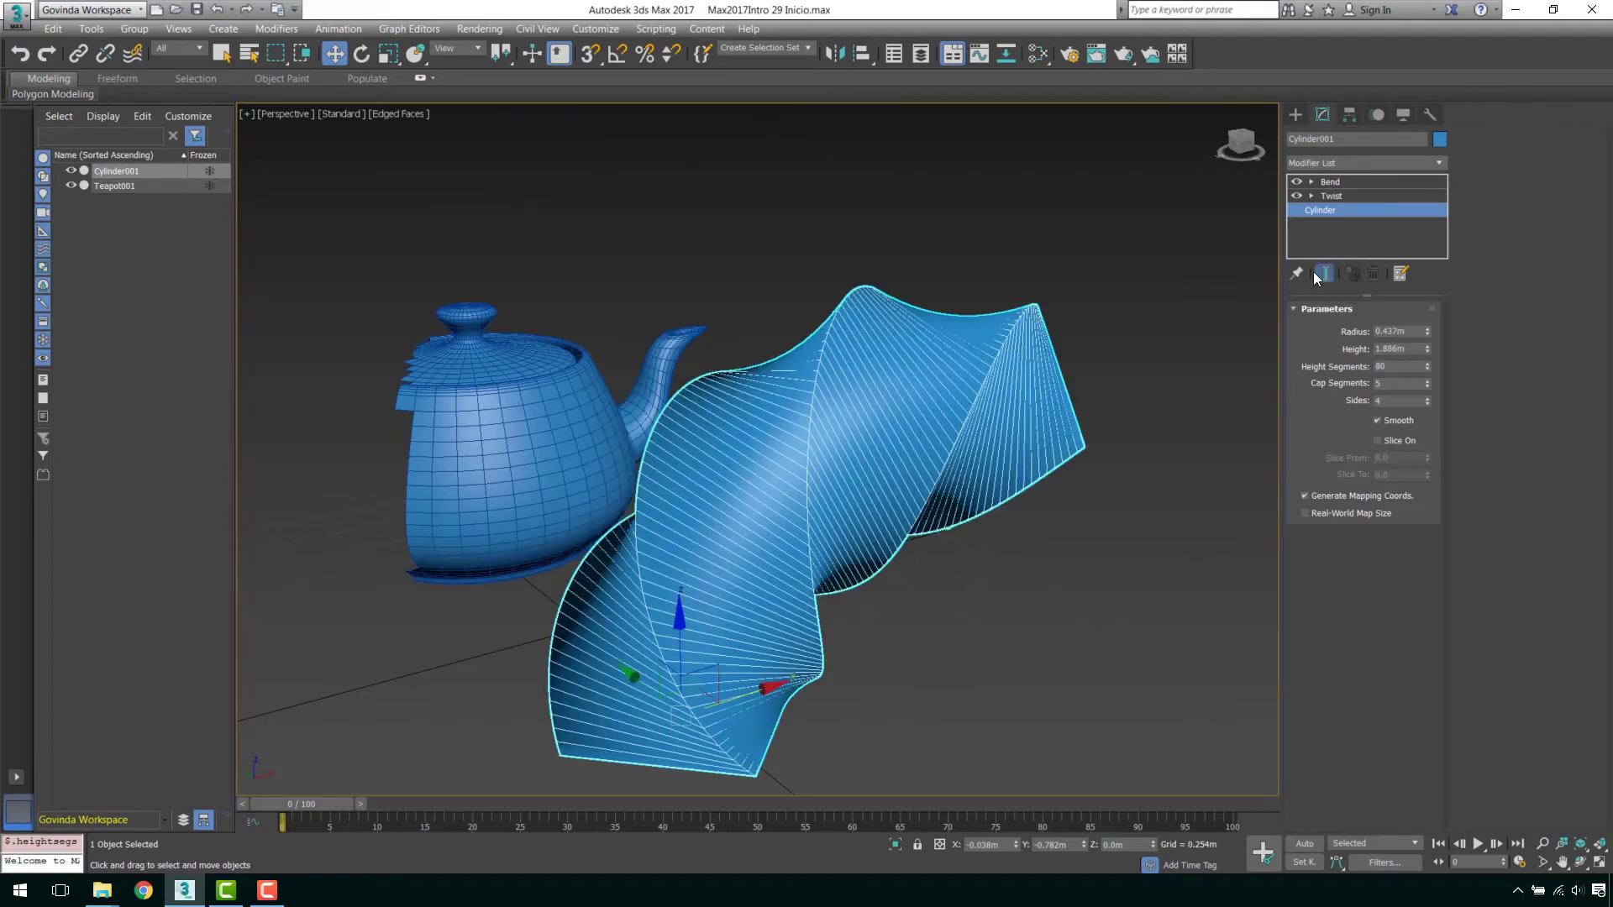
mouse_move(983, 311)
alt+middle_down()
mouse_move(1025, 252)
mouse_move(1159, 324)
mouse_move(1262, 304)
mouse_move(1106, 324)
mouse_move(1001, 303)
mouse_move(1092, 302)
alt+middle_up()
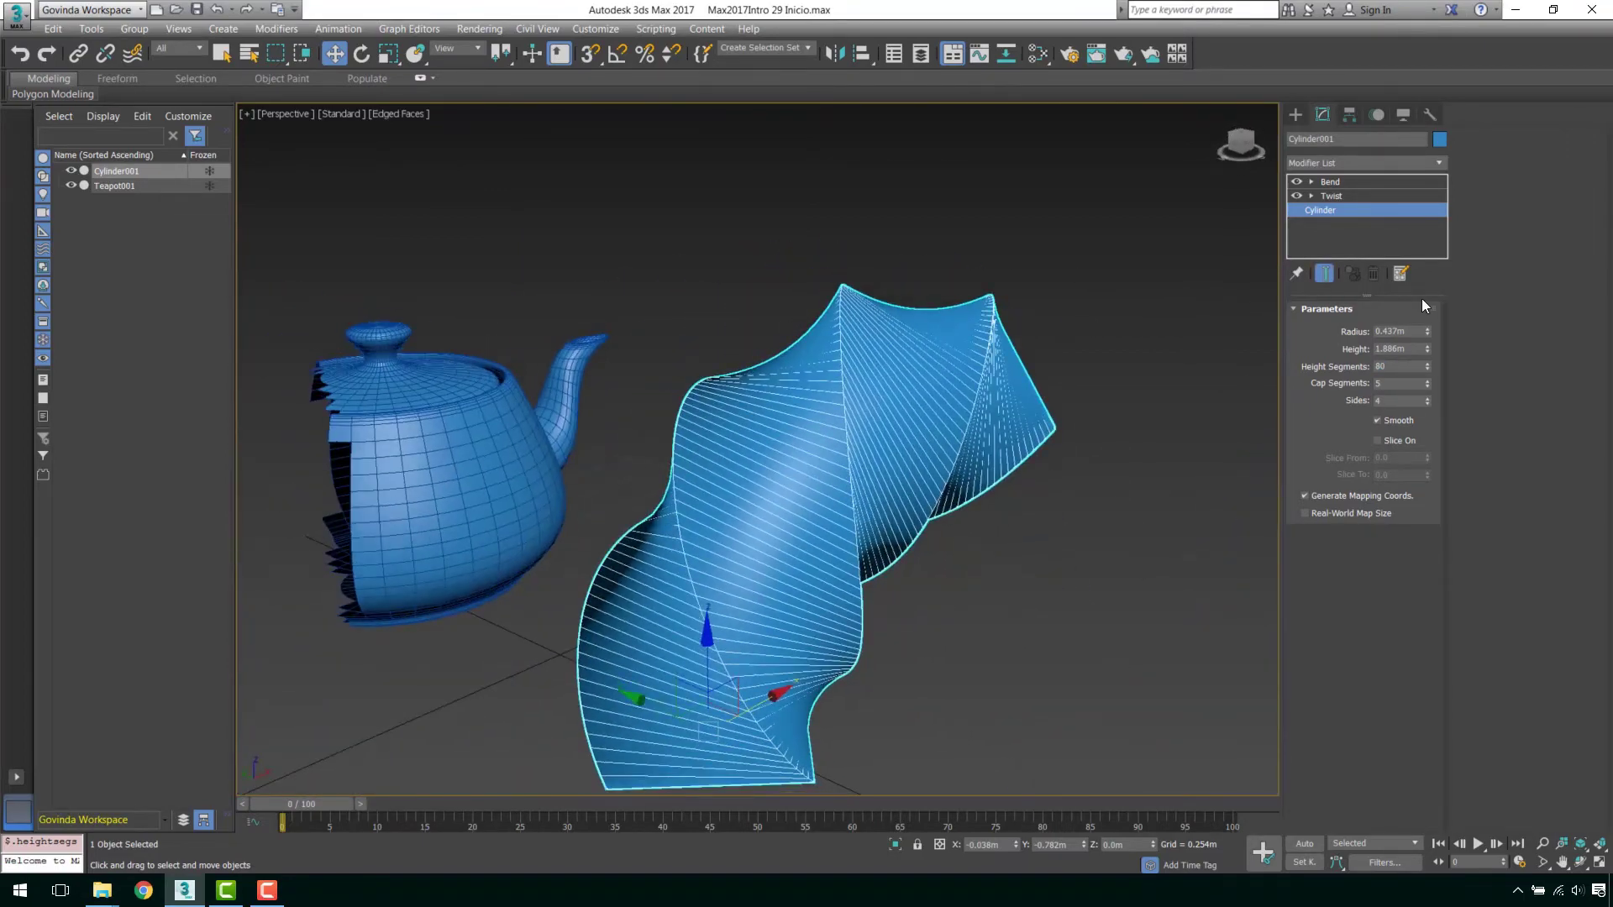
drag(1427, 331, 1400, 279)
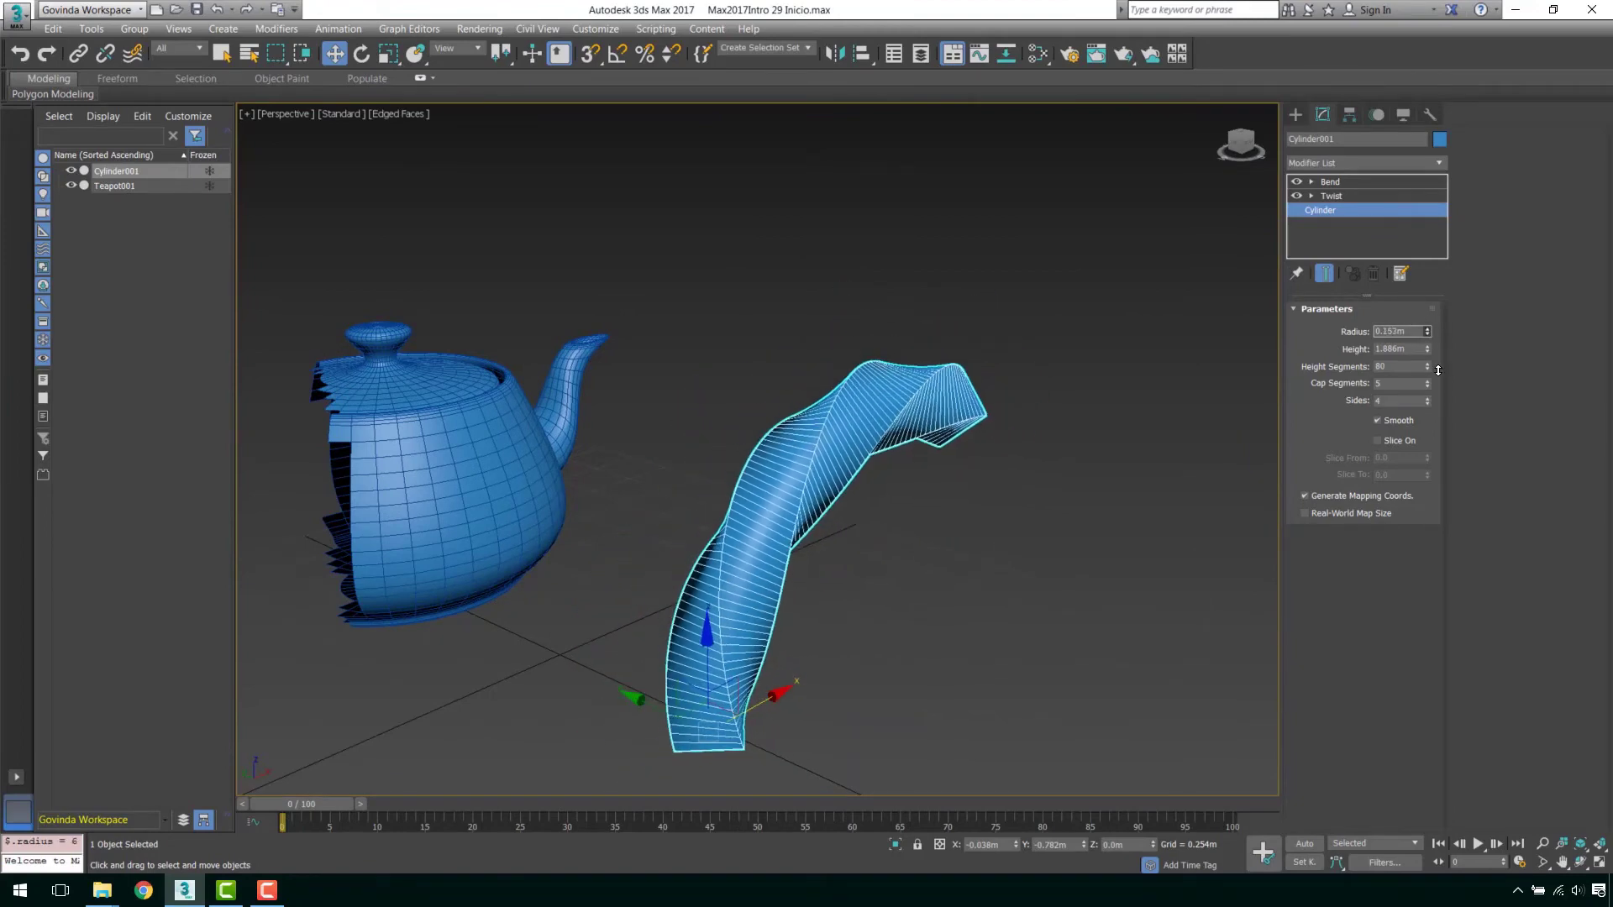
- Raise the Twist angle to 724 degrees and deselect the column
click(1368, 198)
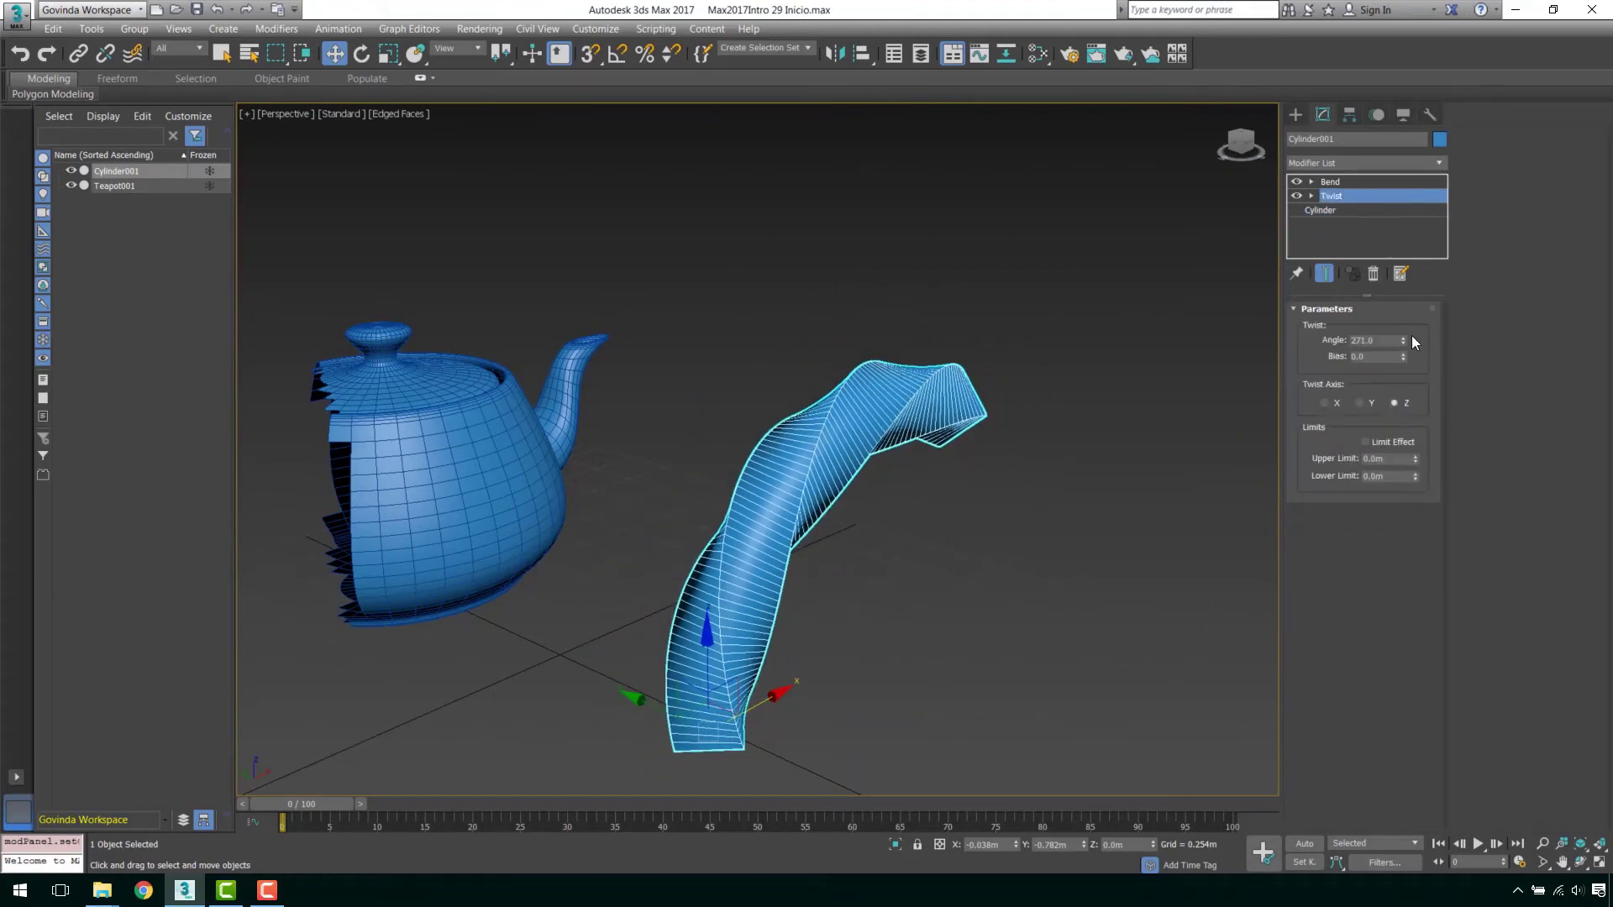
drag(1403, 340, 1300, 575)
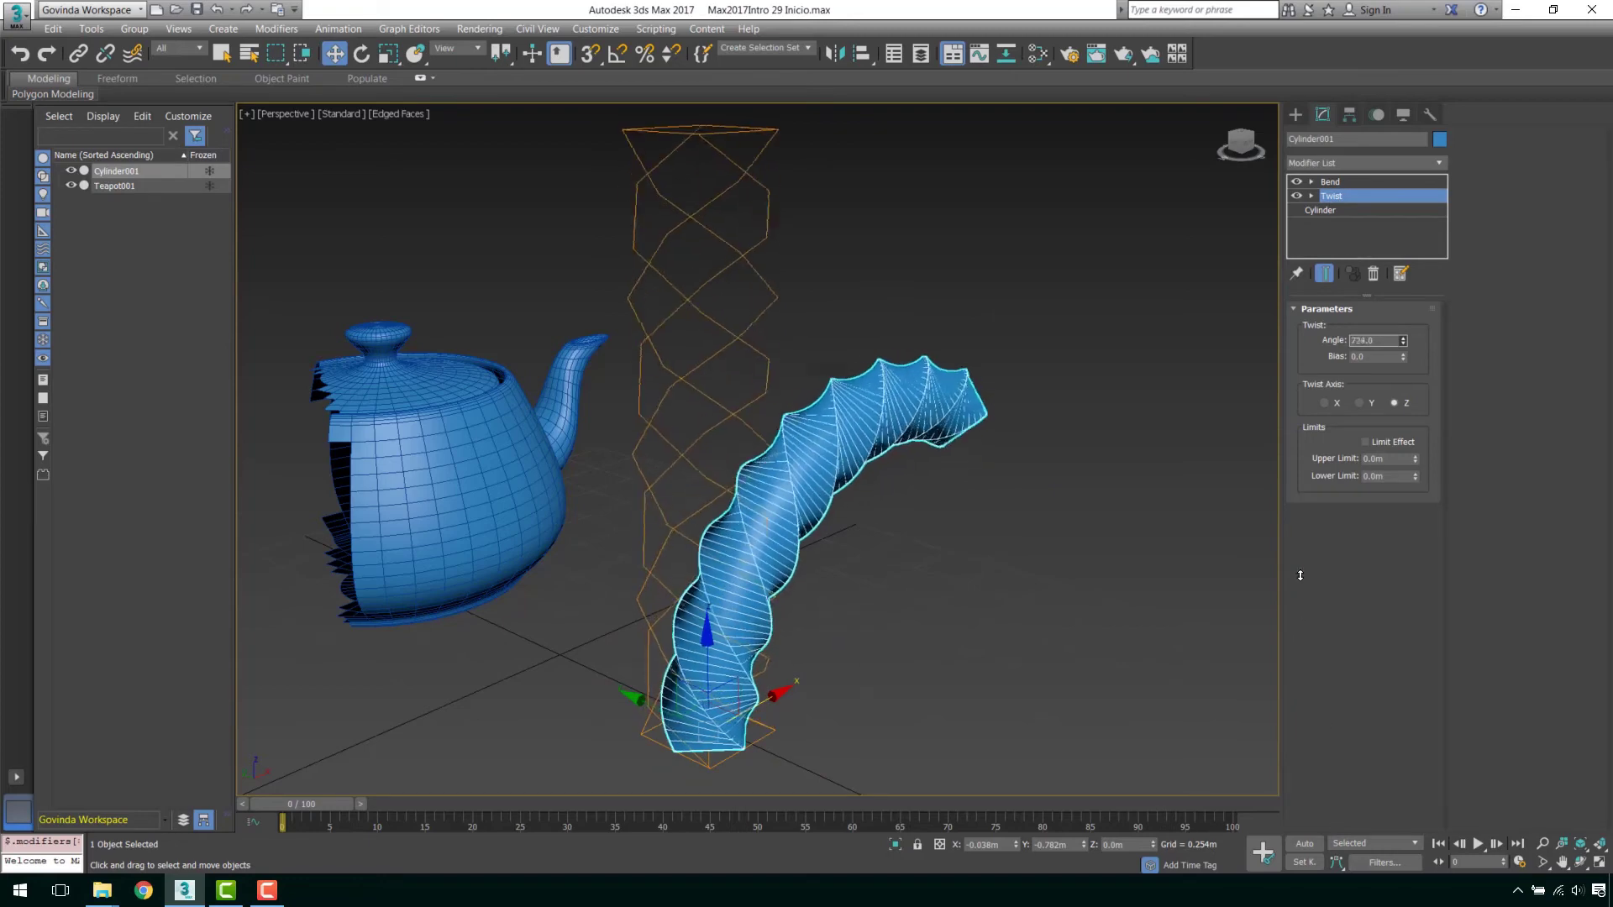
click(1025, 567)
mouse_move(1025, 566)
alt+middle_down()
mouse_move(951, 522)
mouse_move(994, 555)
mouse_move(1013, 504)
mouse_move(952, 536)
alt+middle_up()
scroll(950, 525, up, 5)
scroll(948, 531, down, 3)
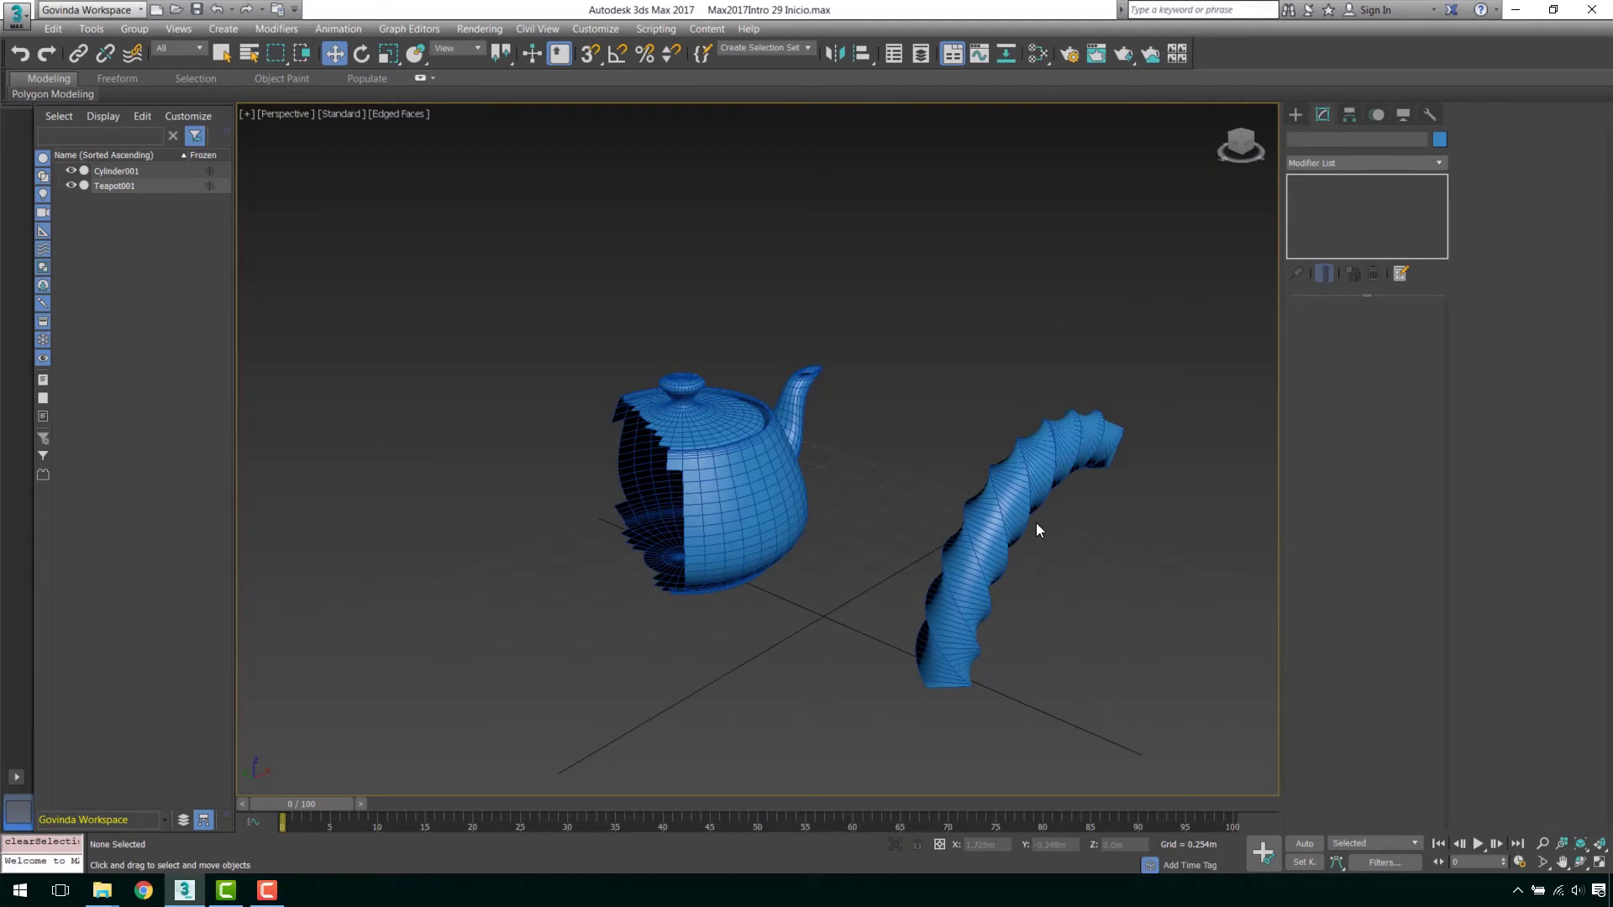
- Shift-drag the twisted column to the left to create the clone Cylinder002
mouse_move(1036, 528)
alt+middle_down()
mouse_move(1239, 611)
mouse_move(1199, 588)
mouse_move(1057, 578)
alt+middle_up()
click(872, 597)
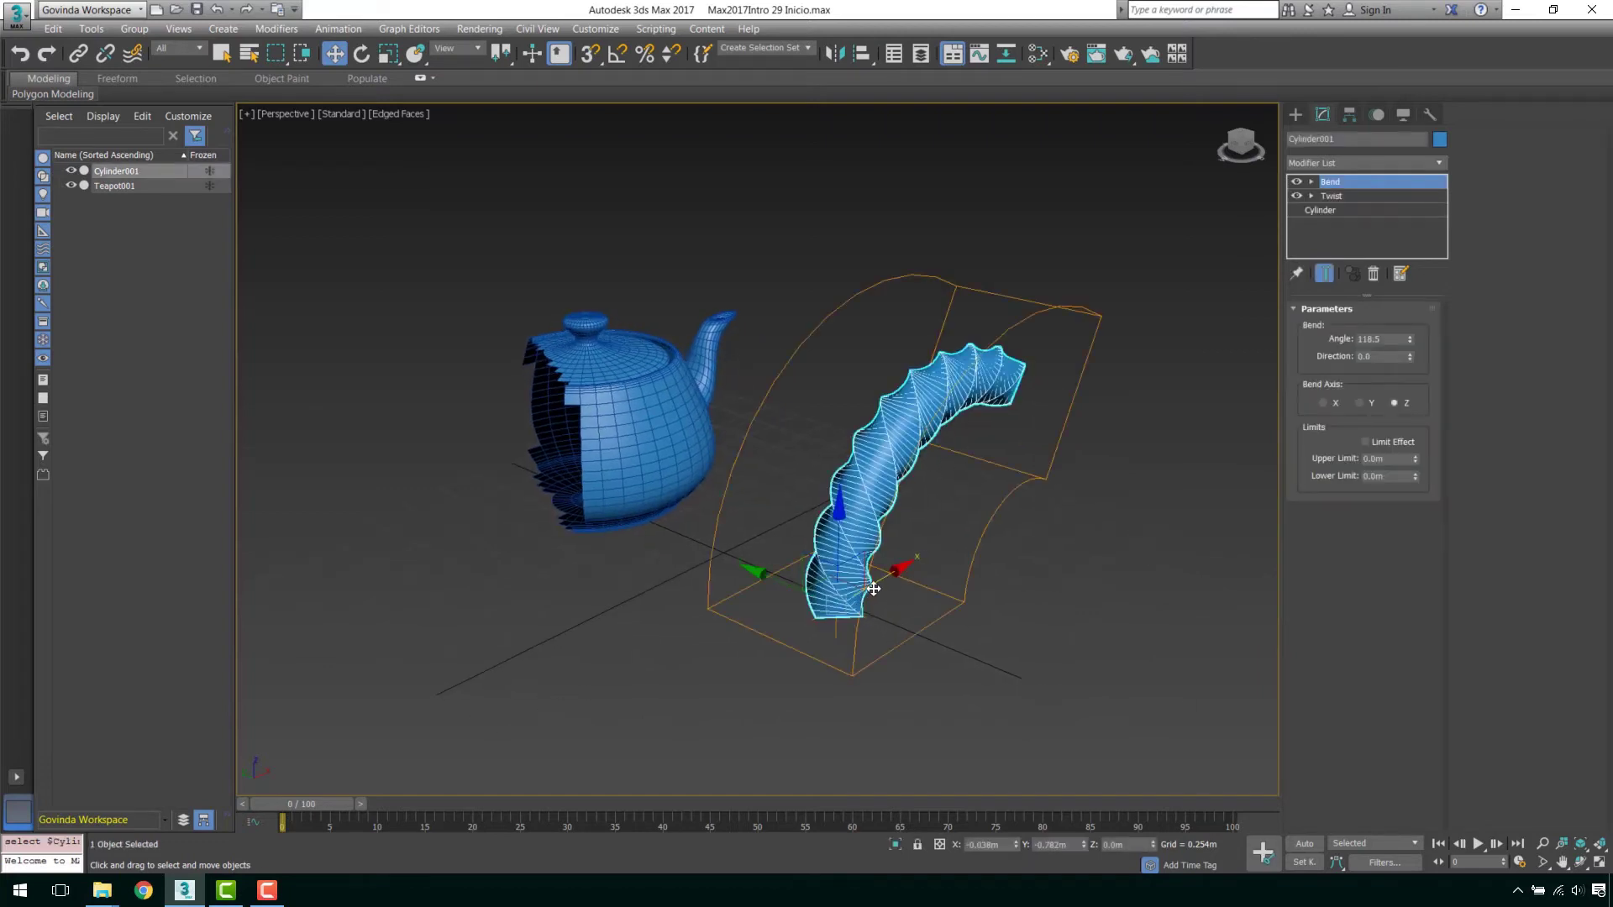
shift+drag(775, 580, 657, 498)
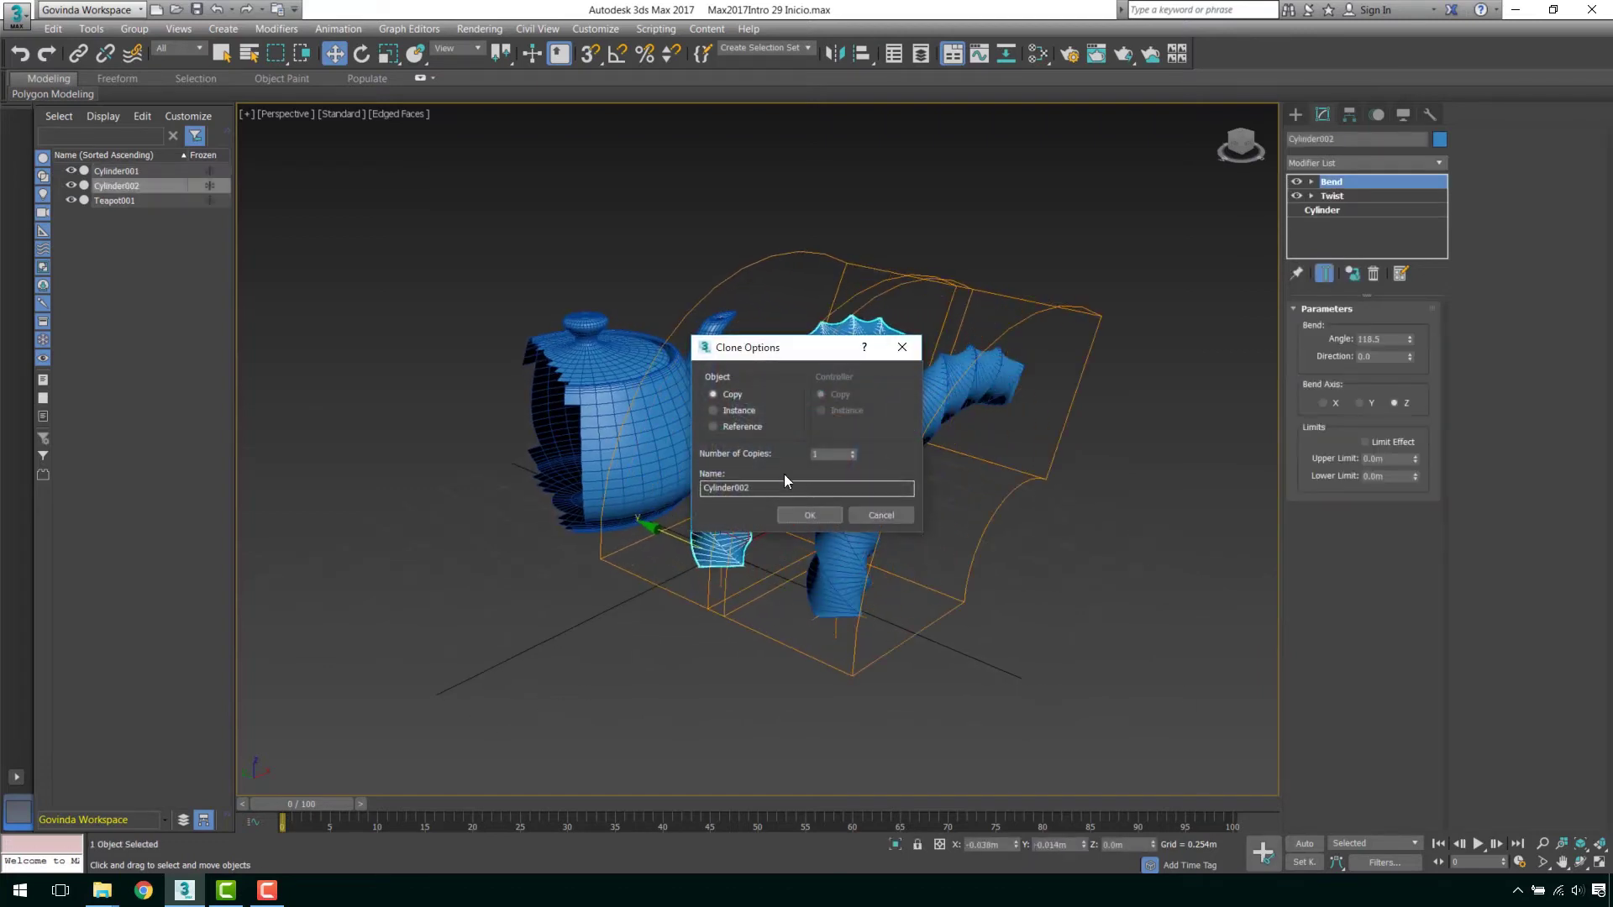
click(817, 516)
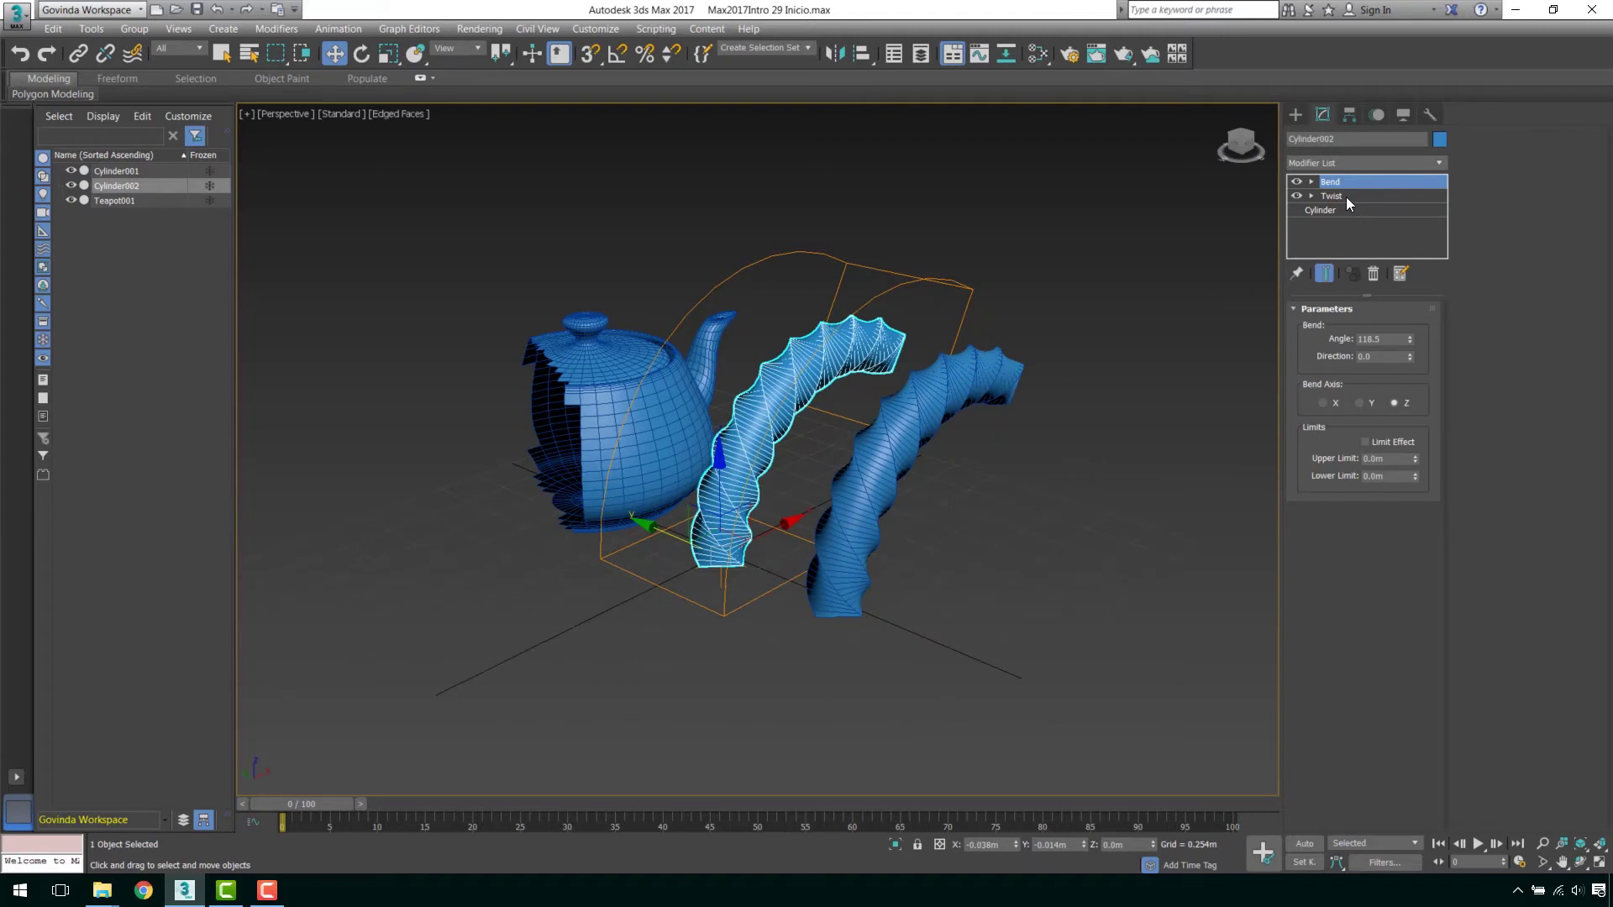
- Select both Bend and Twist in Cylinder002's stack and bring up their context menu
ctrl+click(1346, 197)
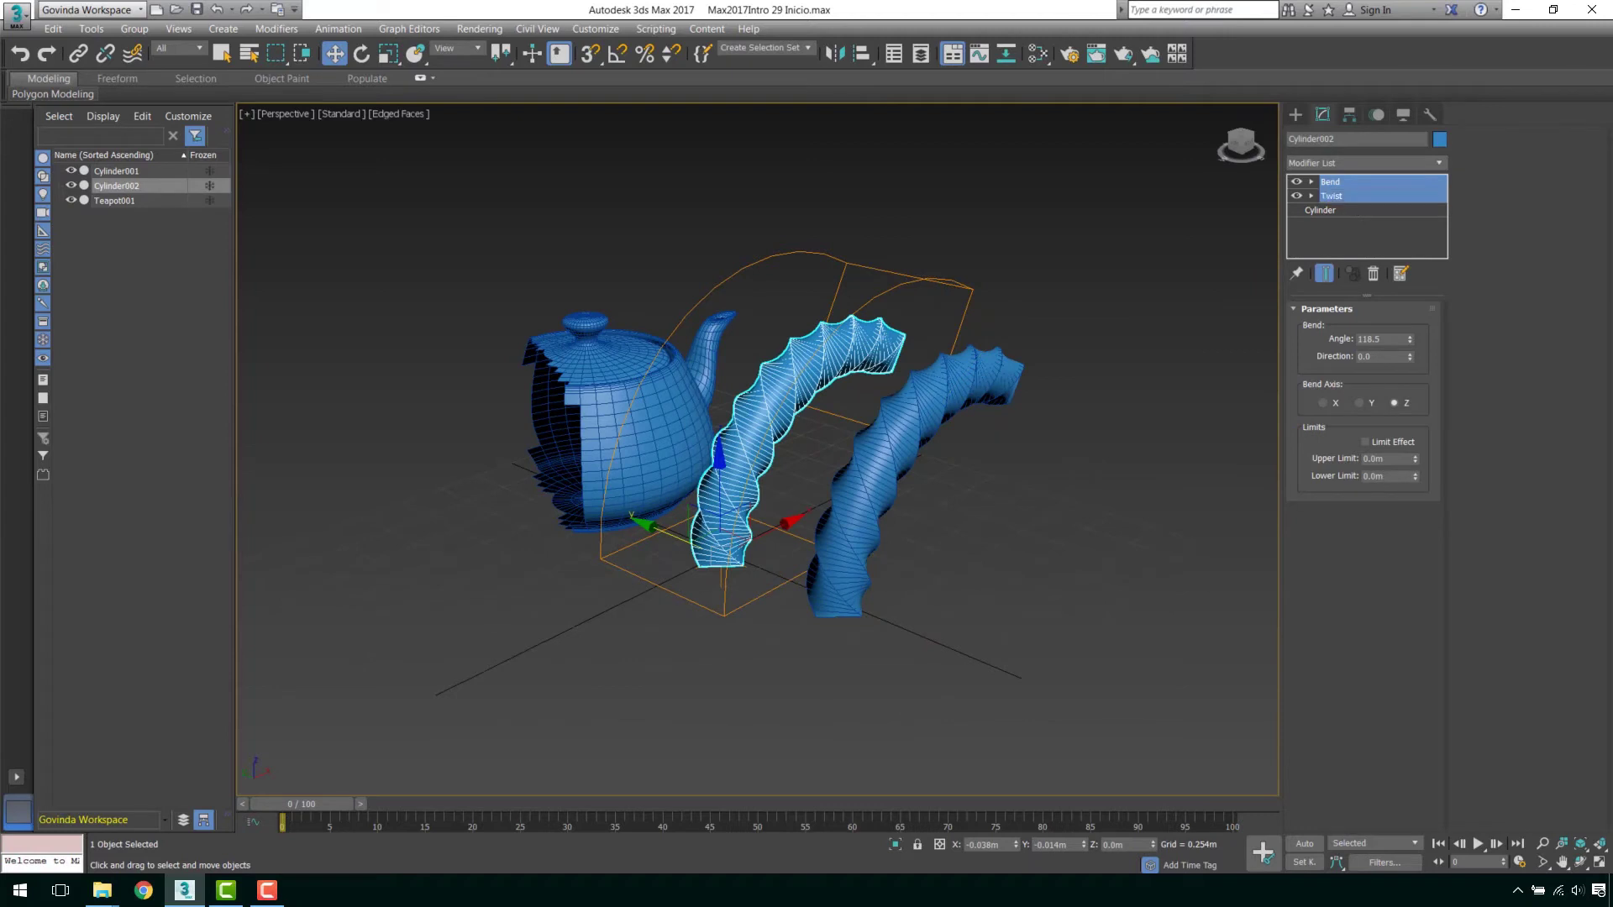
click(1335, 192)
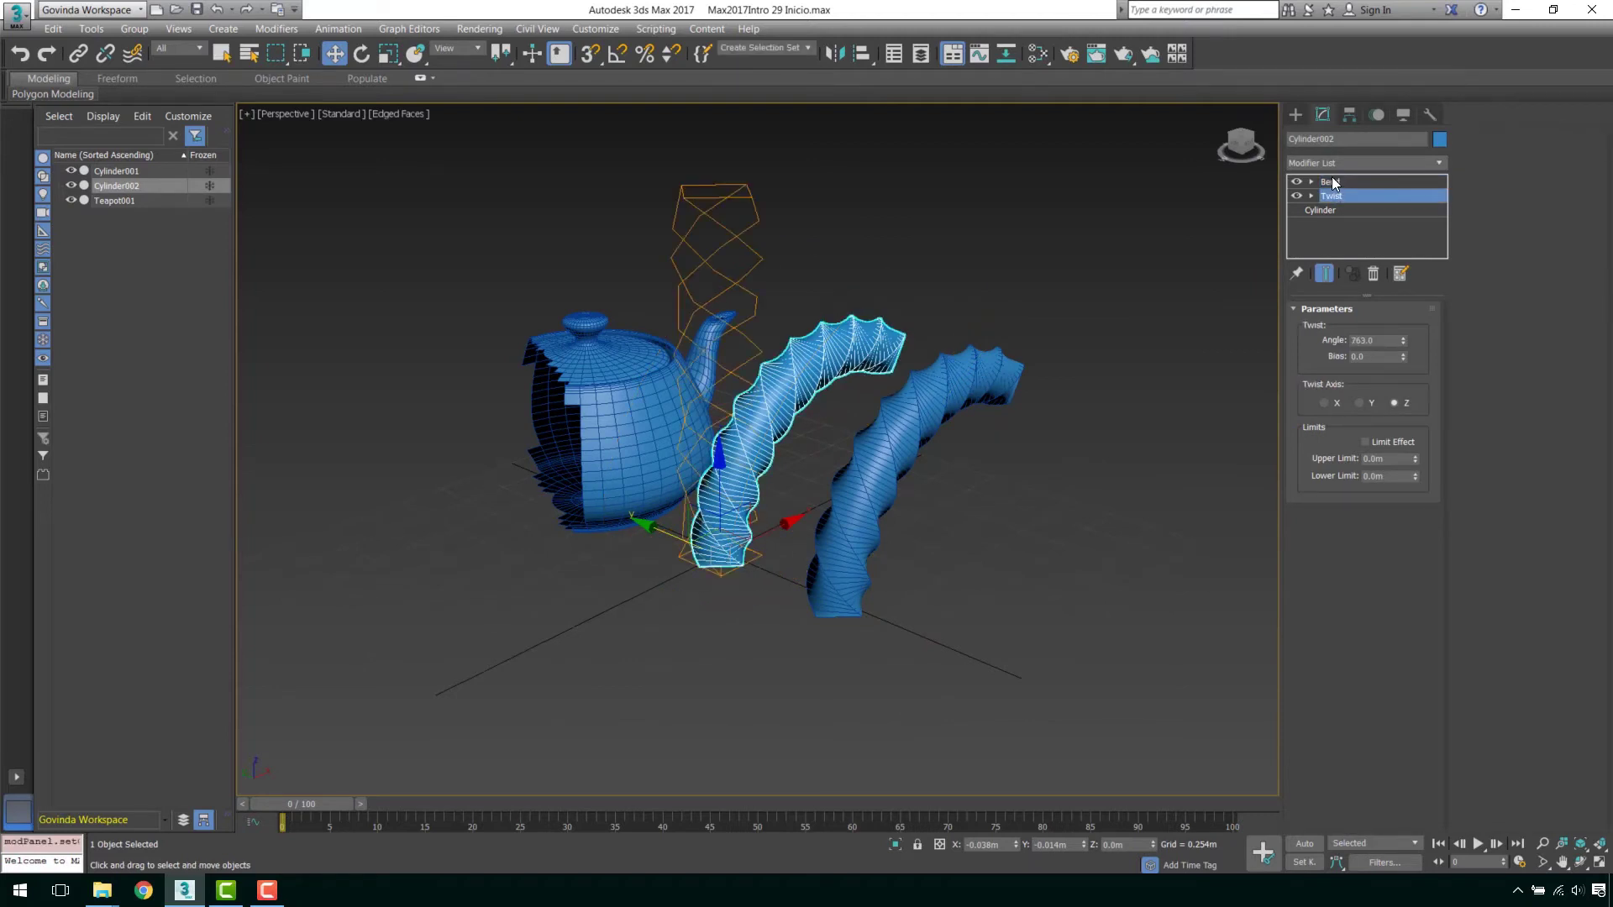
click(1334, 183)
ctrl+click(1341, 195)
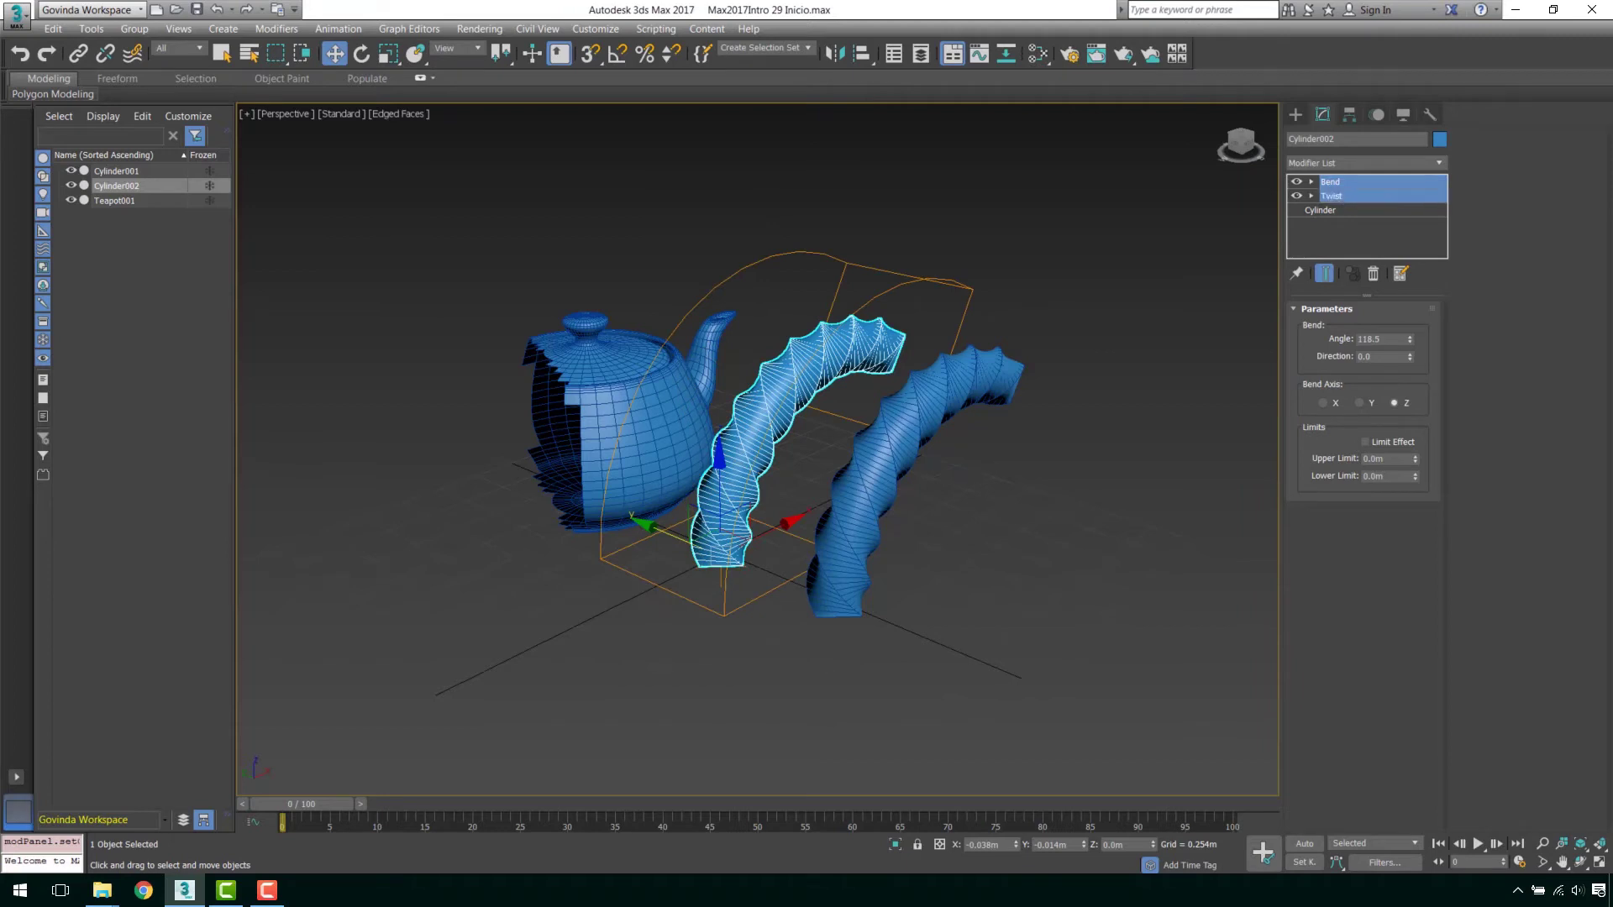
right_click(1337, 189)
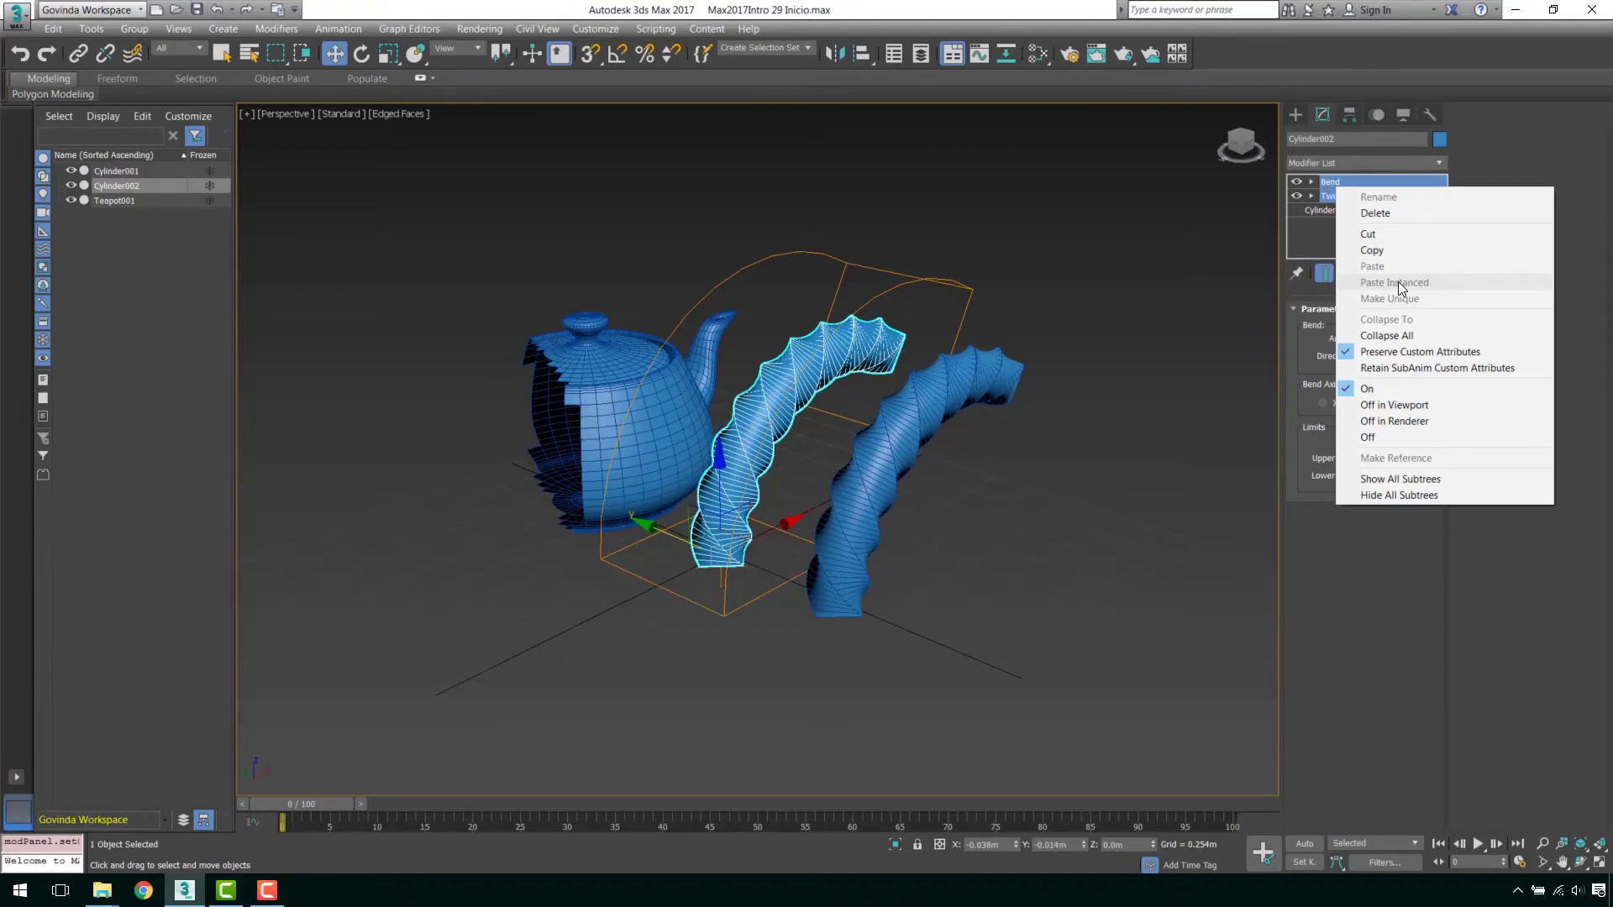
- Delete Bend and Twist from Cylinder002, leaving it a straight column
click(1379, 214)
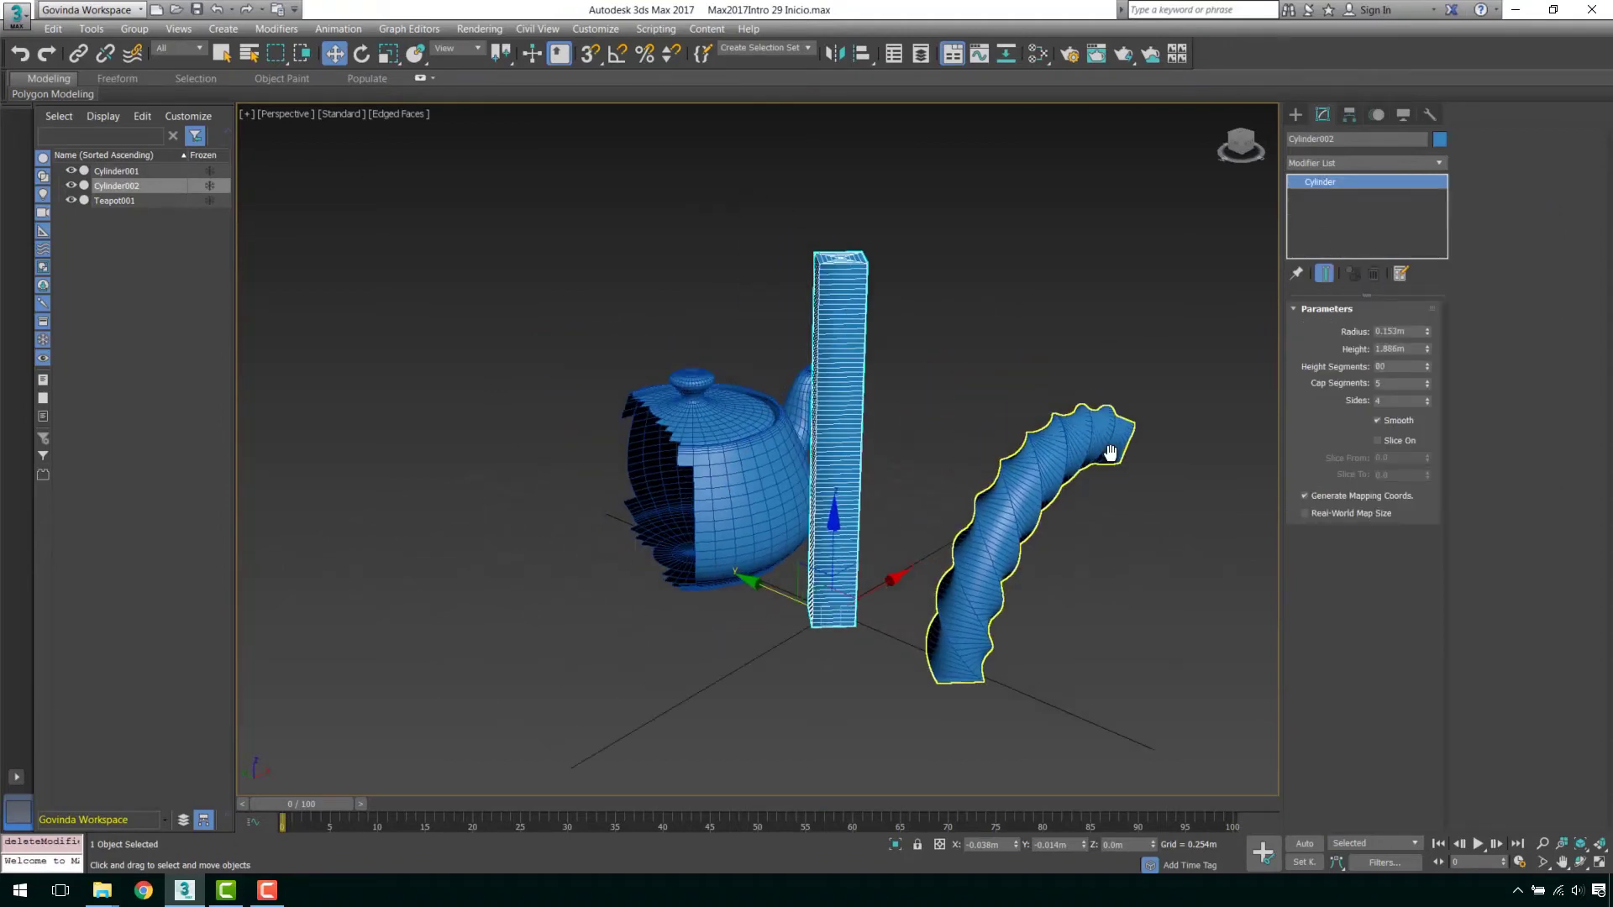
alt+middle_drag(1110, 452, 1075, 484)
scroll(996, 553, up, 3)
- Copy the original column's Bend and paste it as an instance onto Cylinder002
click(958, 526)
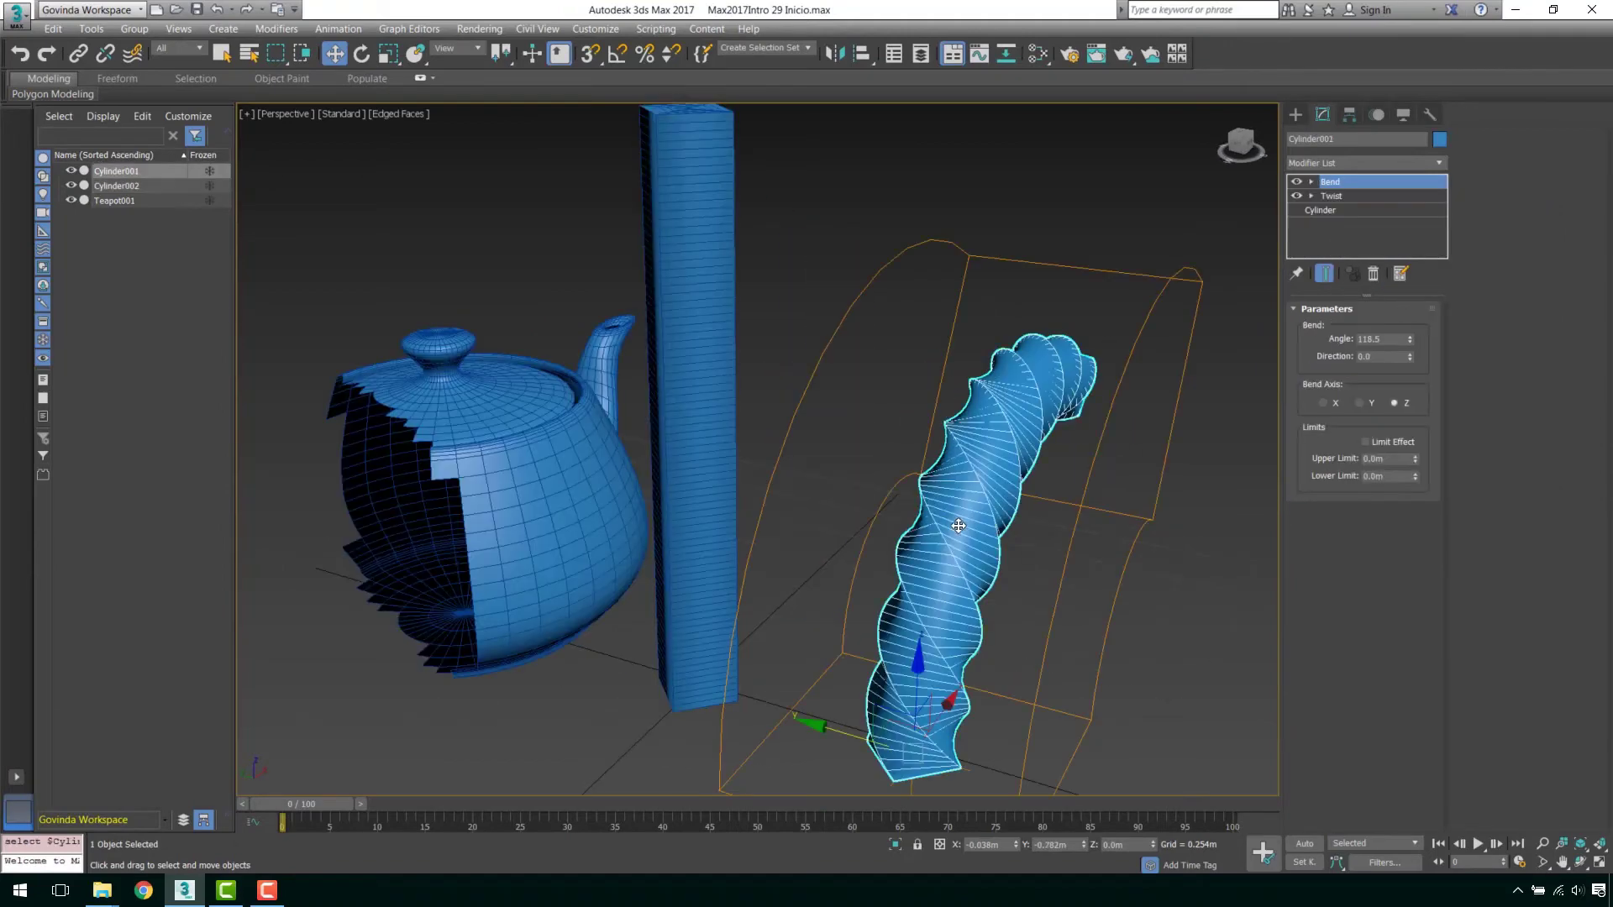
click(1338, 194)
right_click(1334, 183)
click(1379, 240)
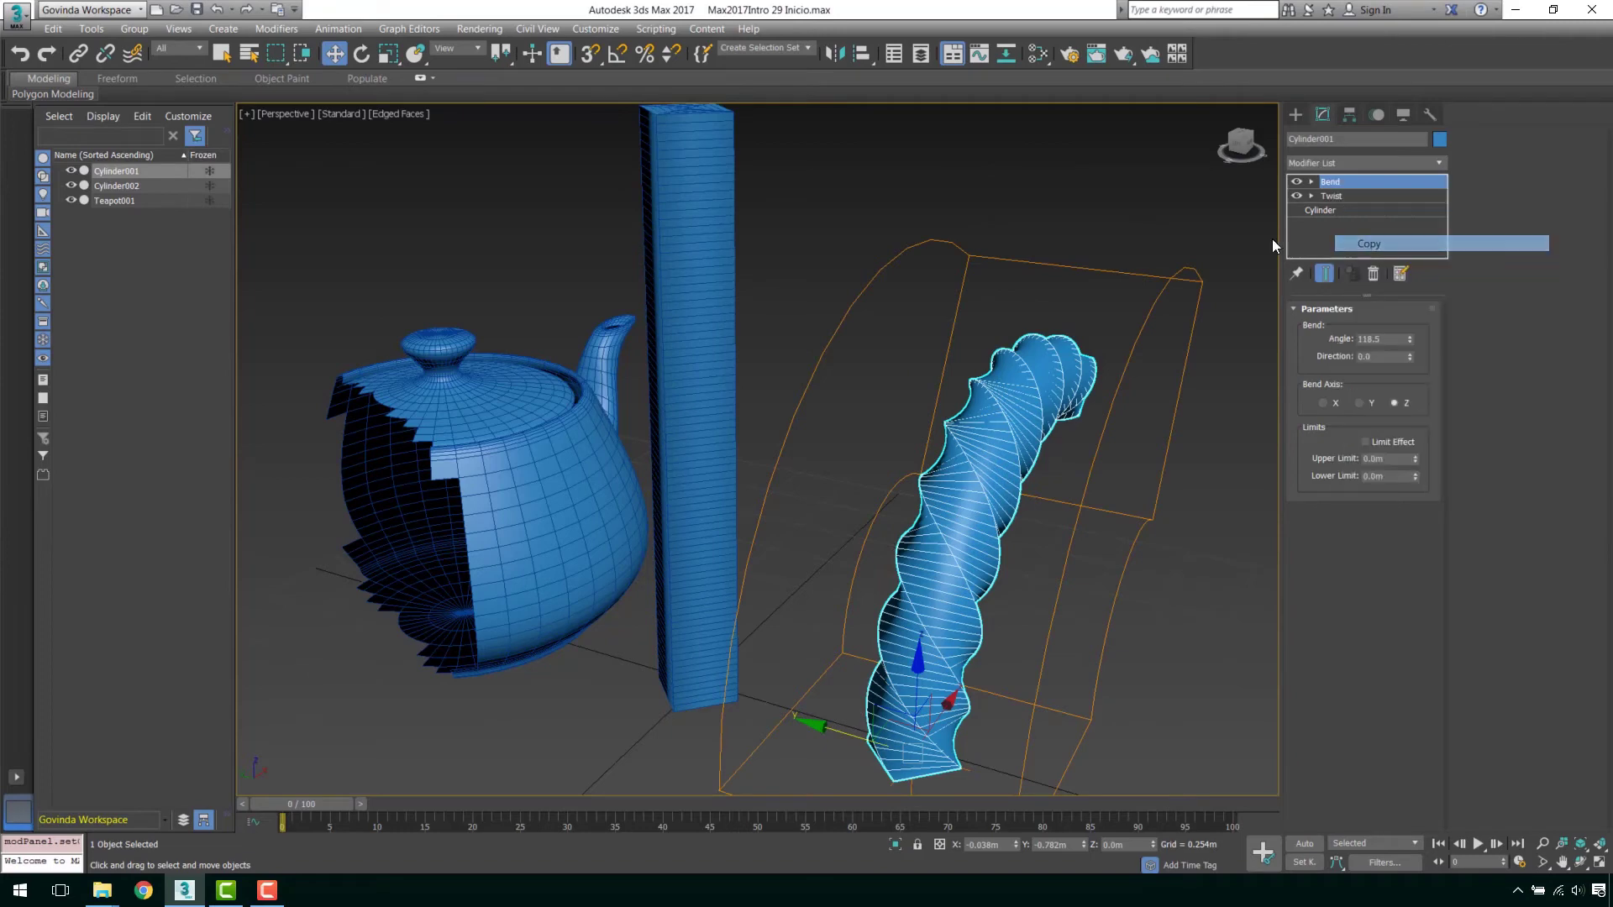
click(685, 252)
right_click(1371, 191)
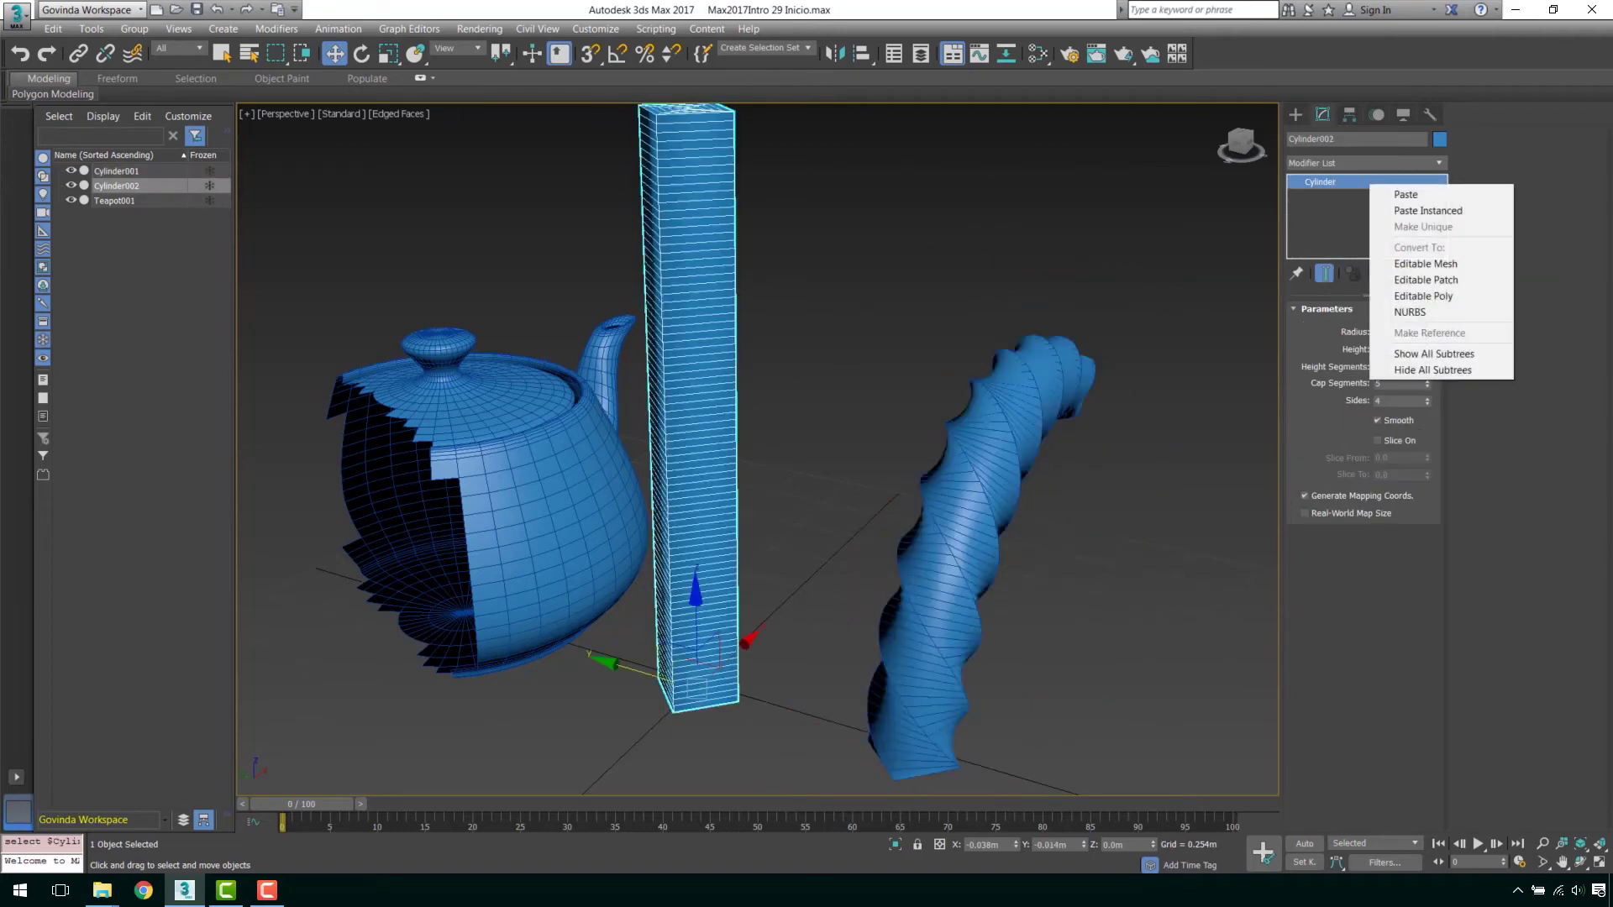
click(1401, 211)
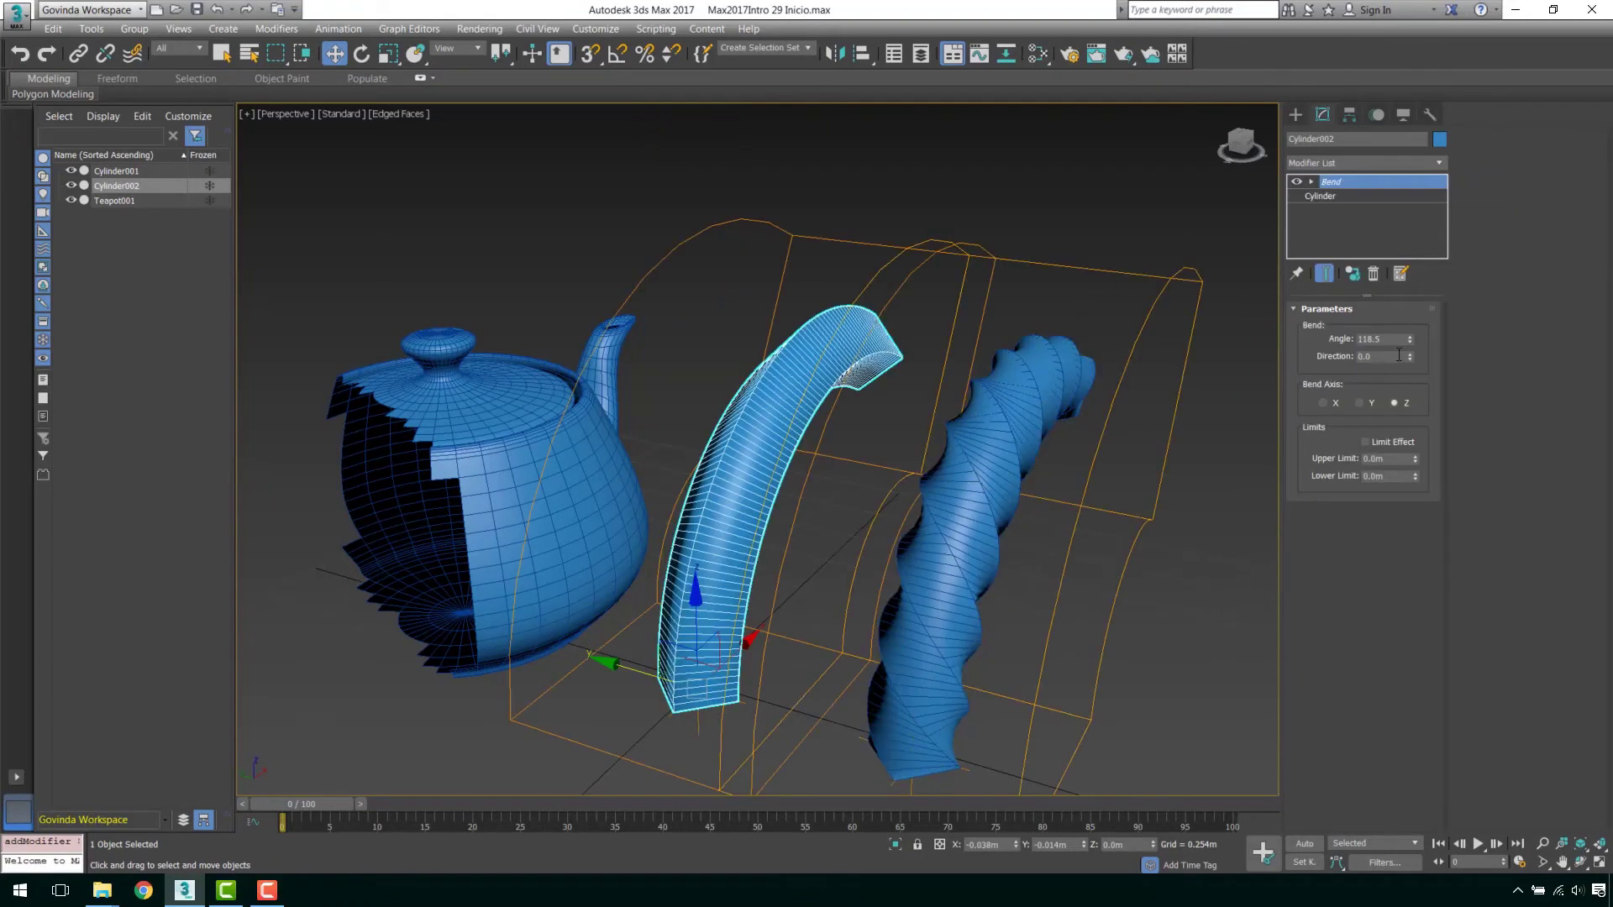
- Adjust the shared Bend angle to 126 degrees and deselect the arch
drag(1409, 340, 1424, 622)
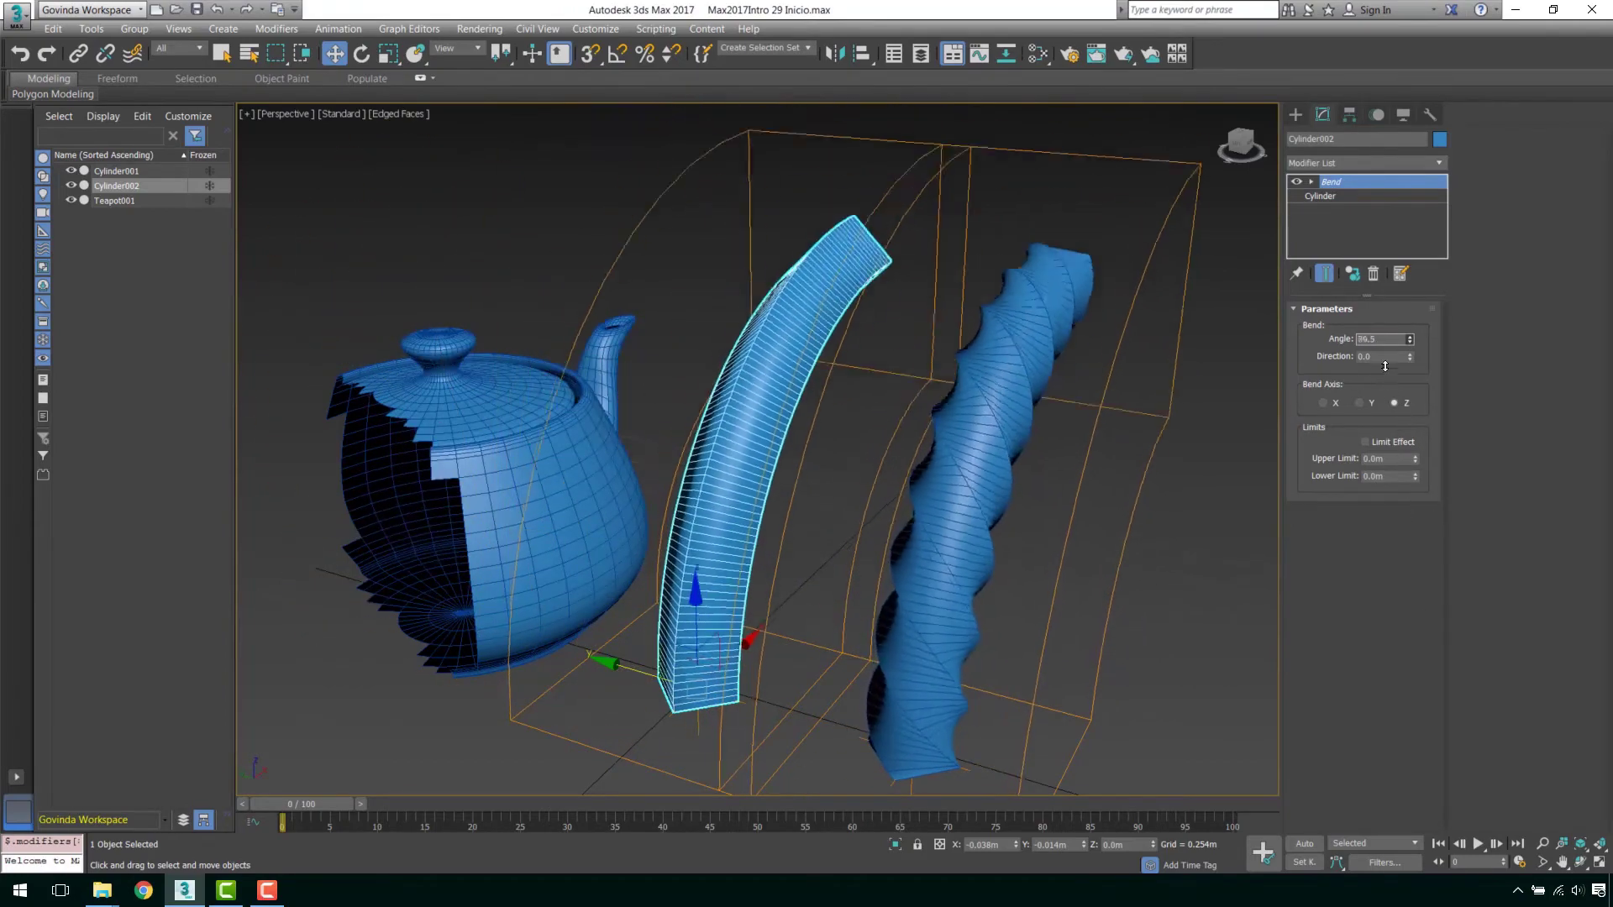
drag(1423, 622, 1421, 336)
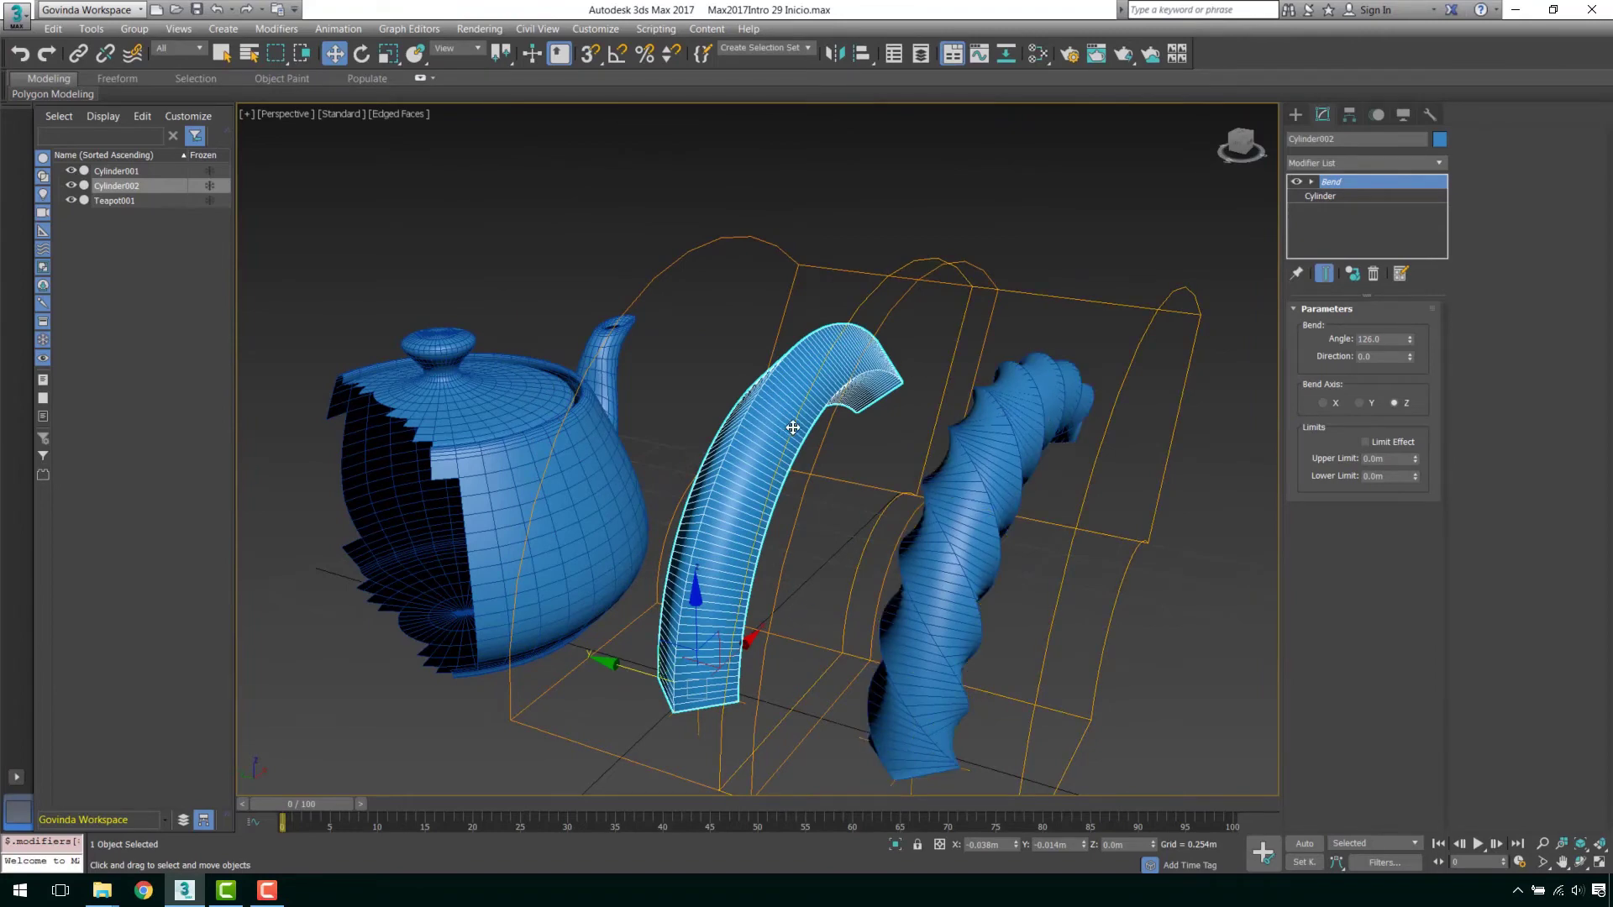
click(1198, 500)
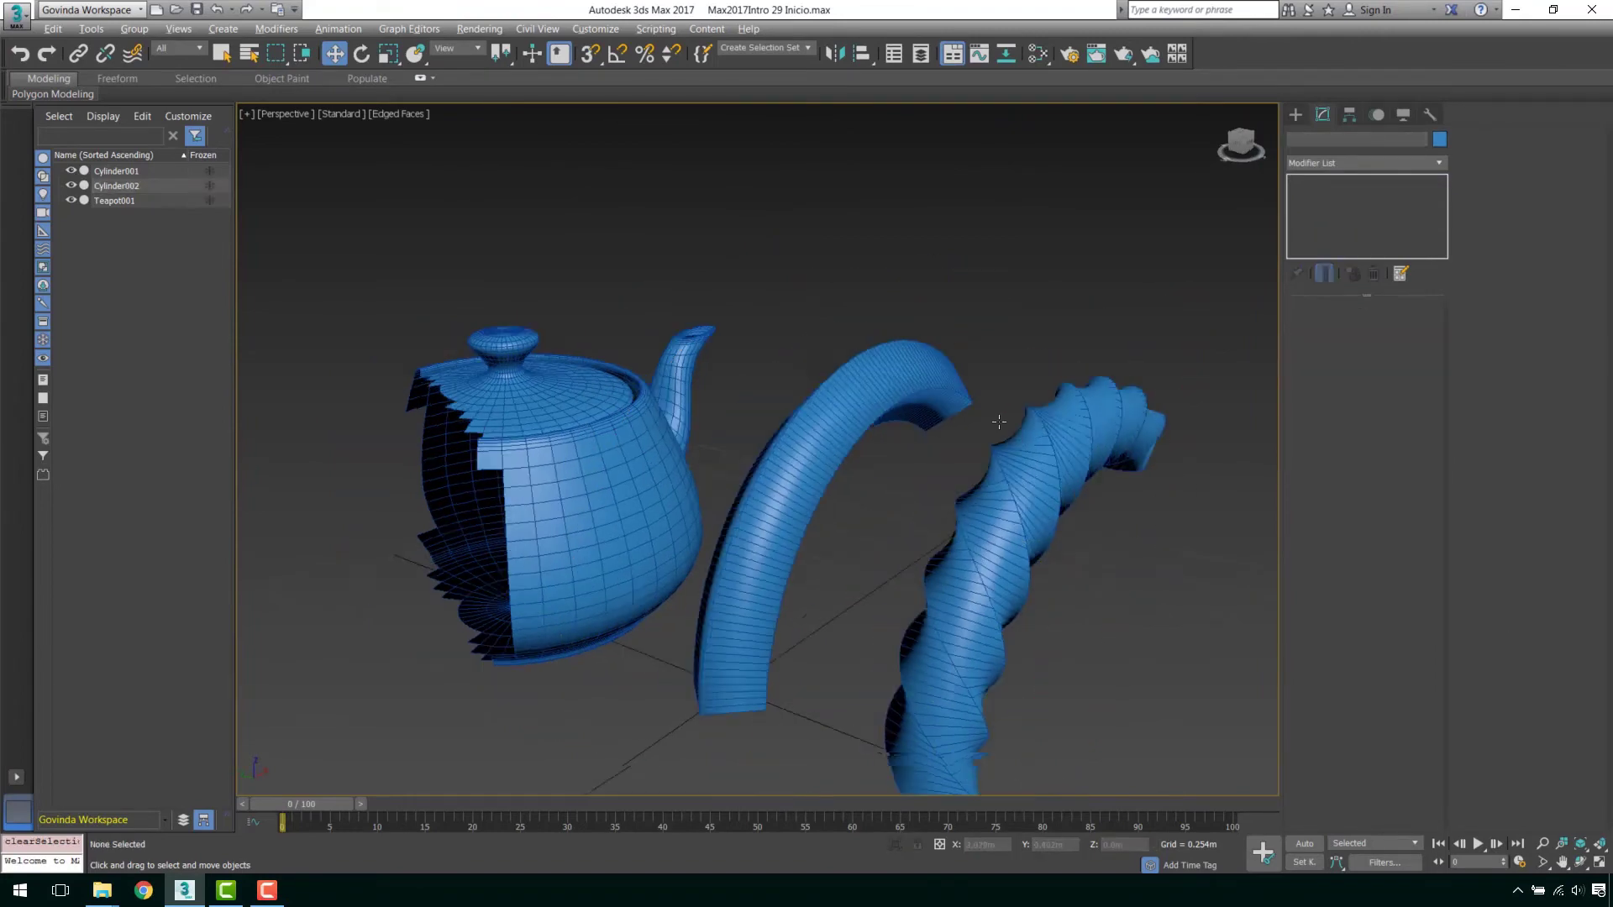
- Shift-drag the spiral column right as 2 instances, Cylinder003 and Cylinder004
alt+middle_drag(1198, 501, 898, 378)
scroll(899, 377, down, 5)
scroll(896, 518, up, 5)
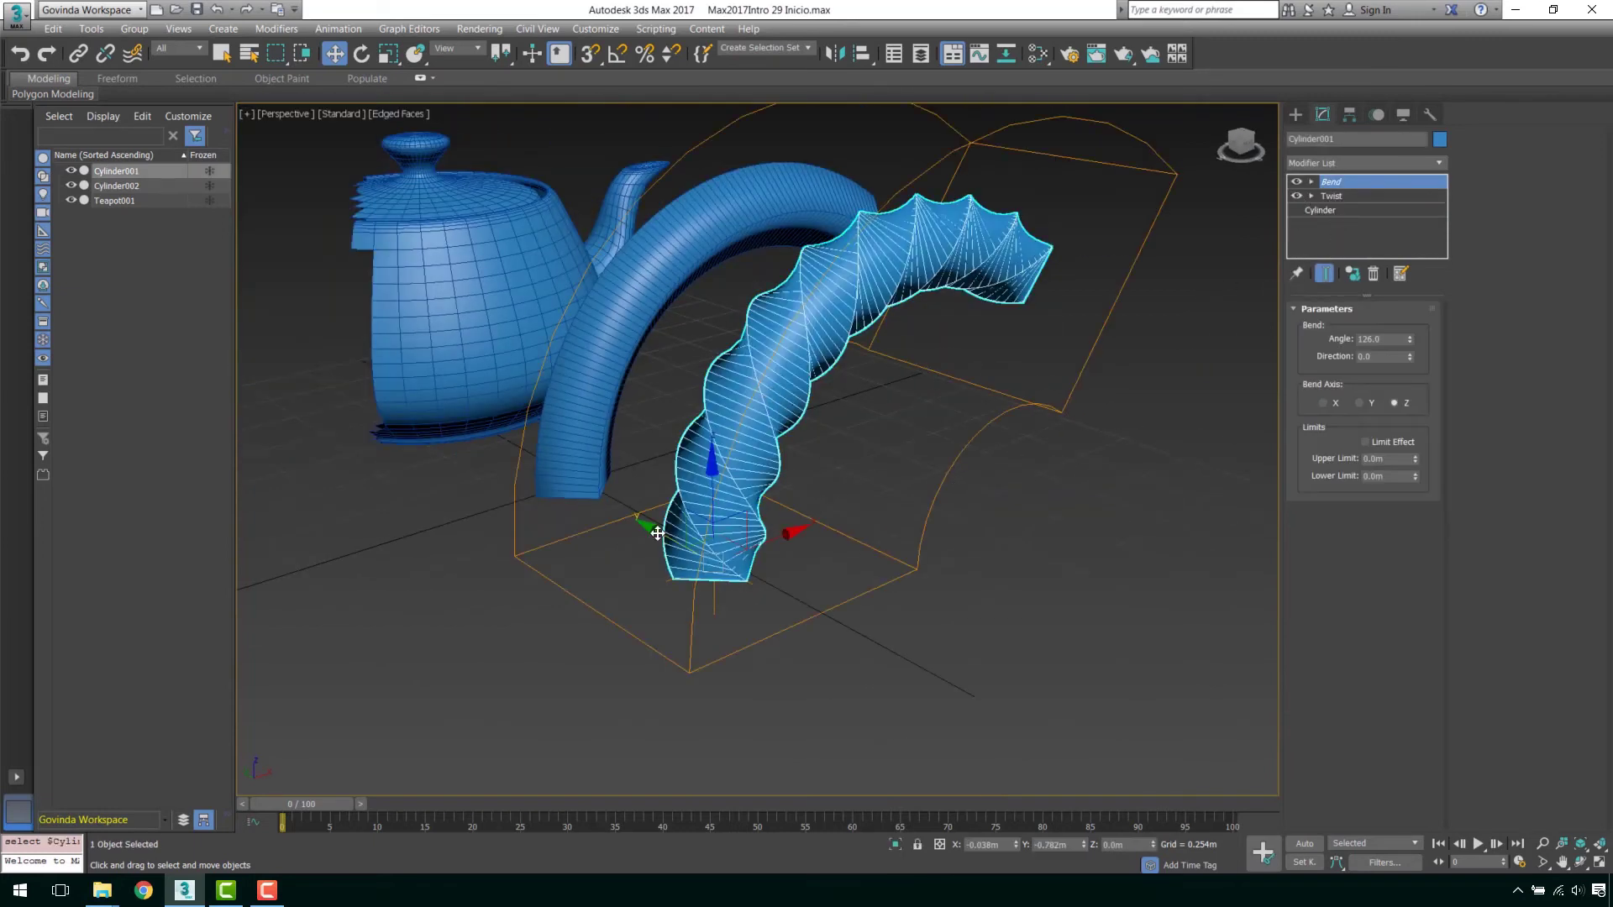
shift+drag(769, 516, 943, 502)
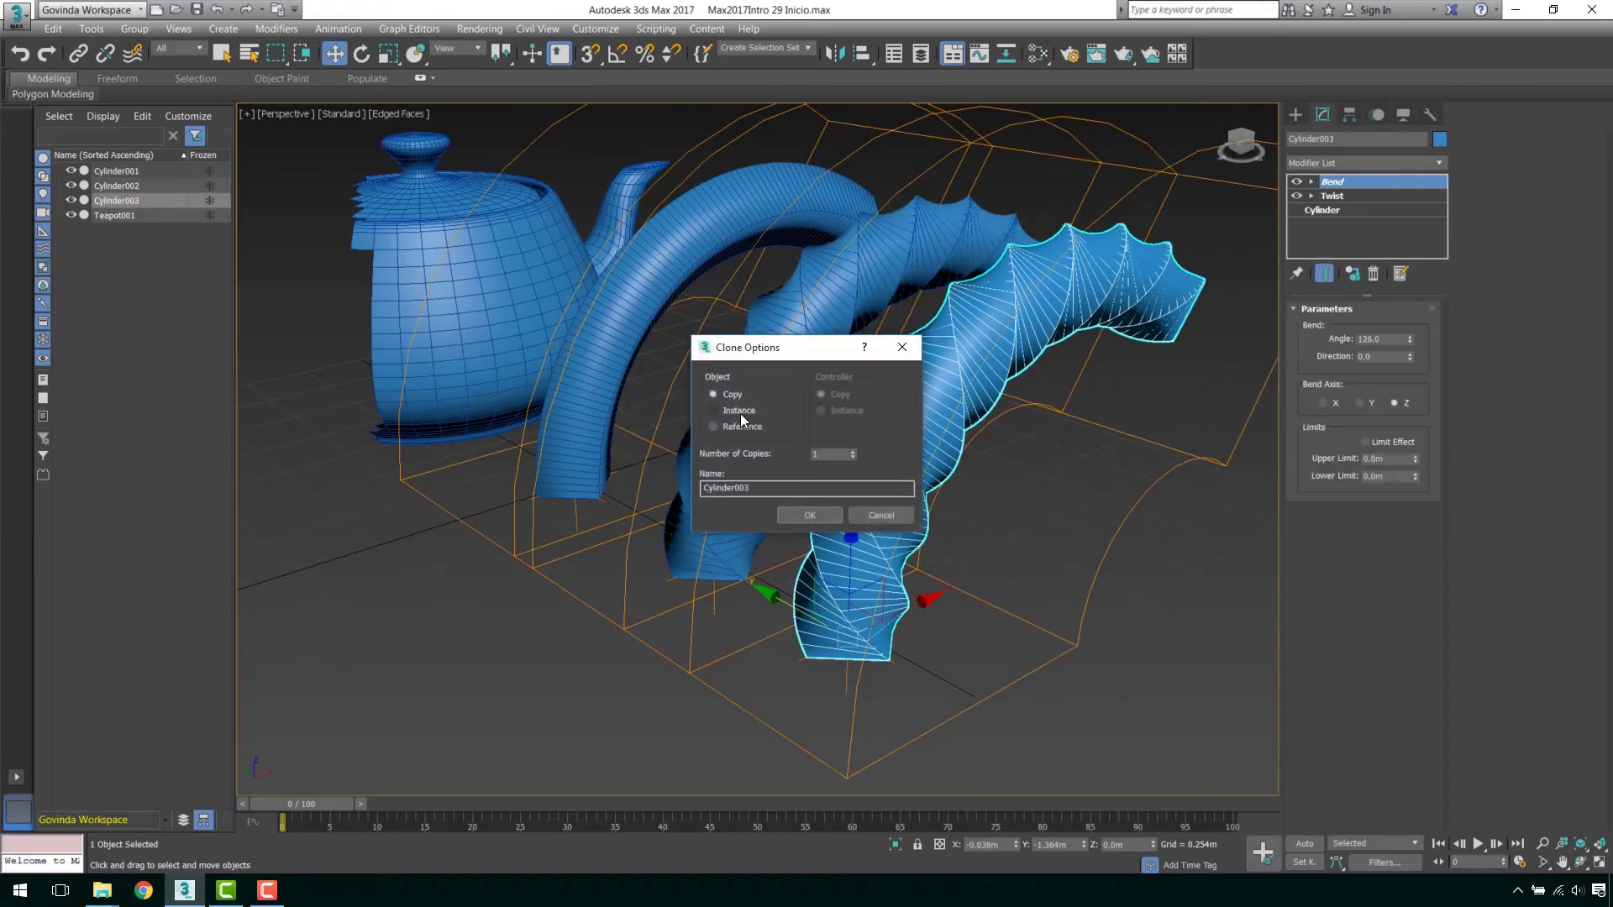
click(739, 414)
text(2)
click(813, 515)
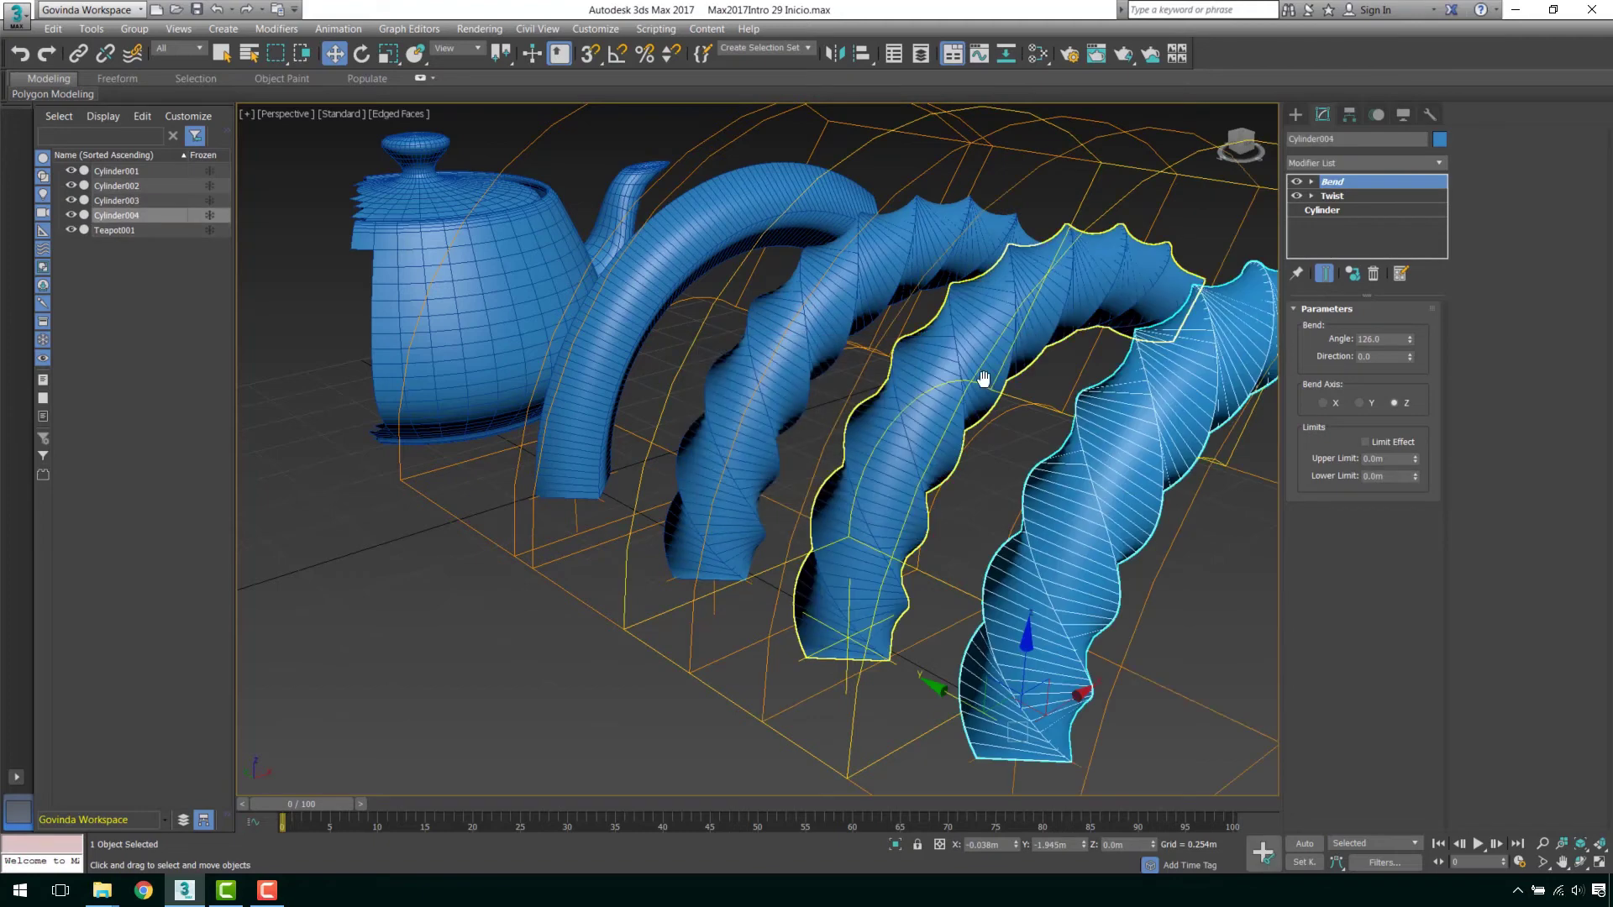
scroll(979, 374, down, 4)
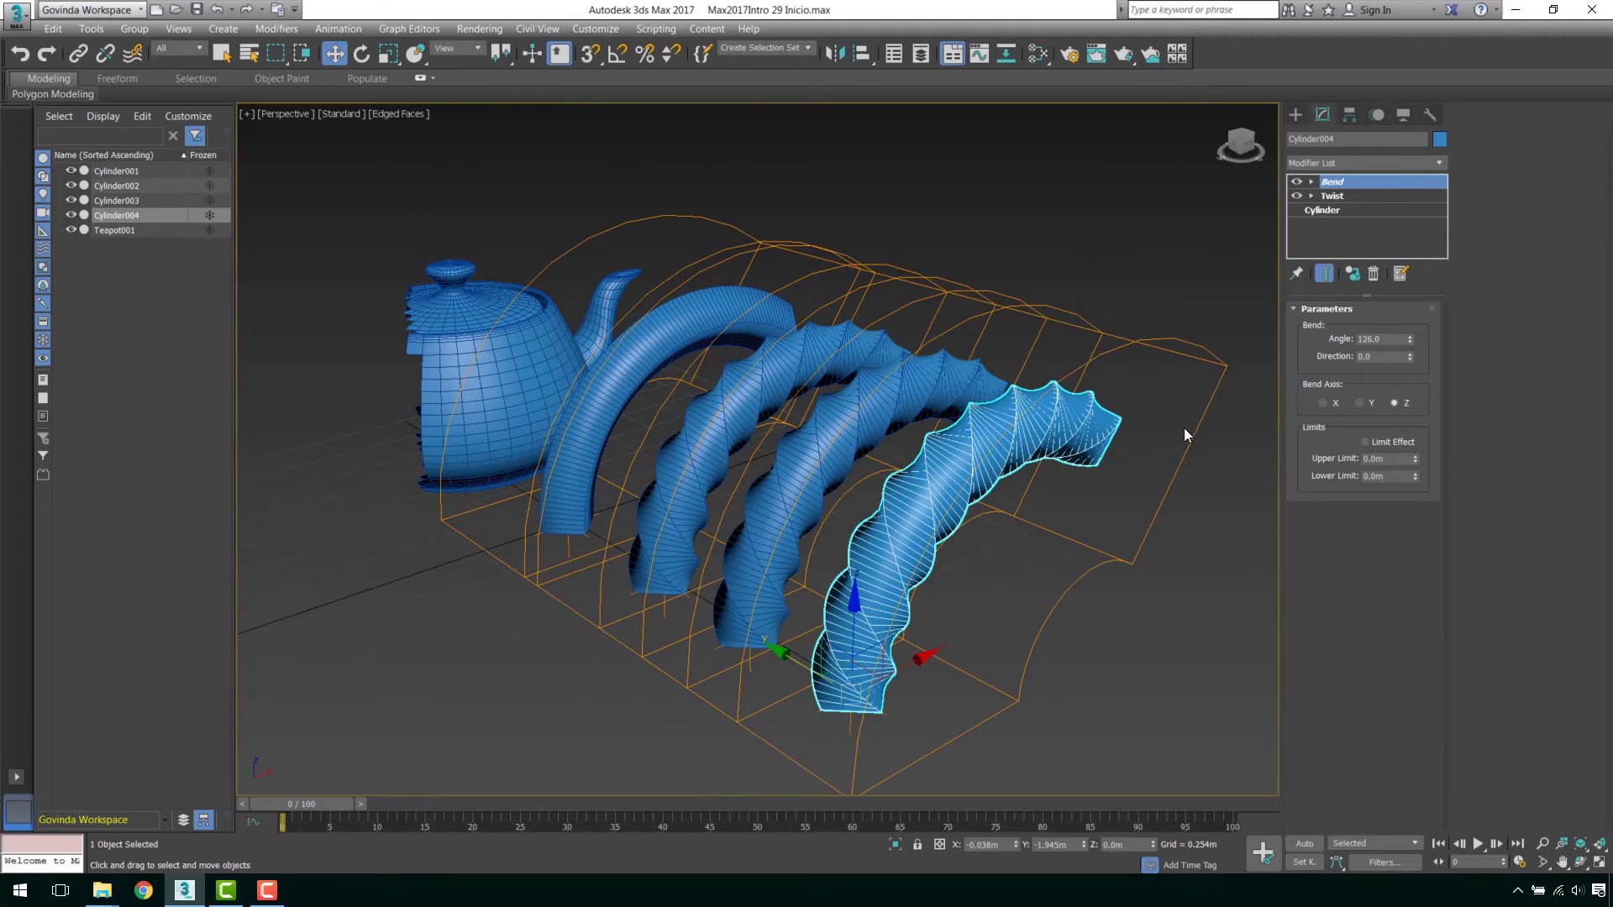
- Inspect a clone's Bend and Twist, then select among the teapot, arch and columns
click(1339, 197)
click(1336, 182)
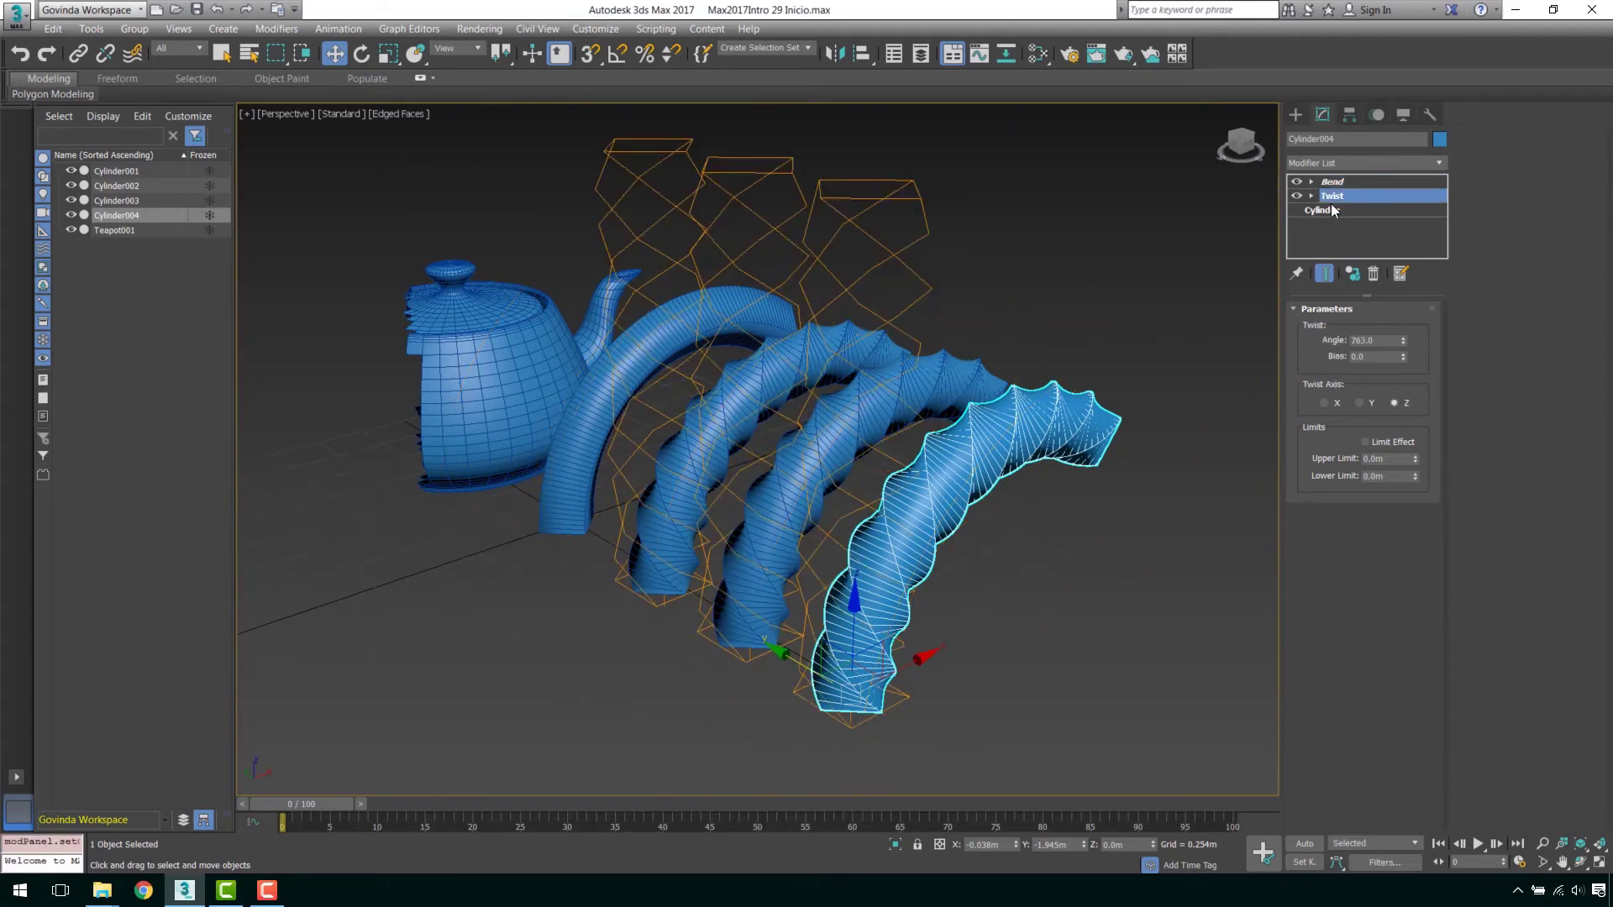
click(1323, 212)
click(496, 378)
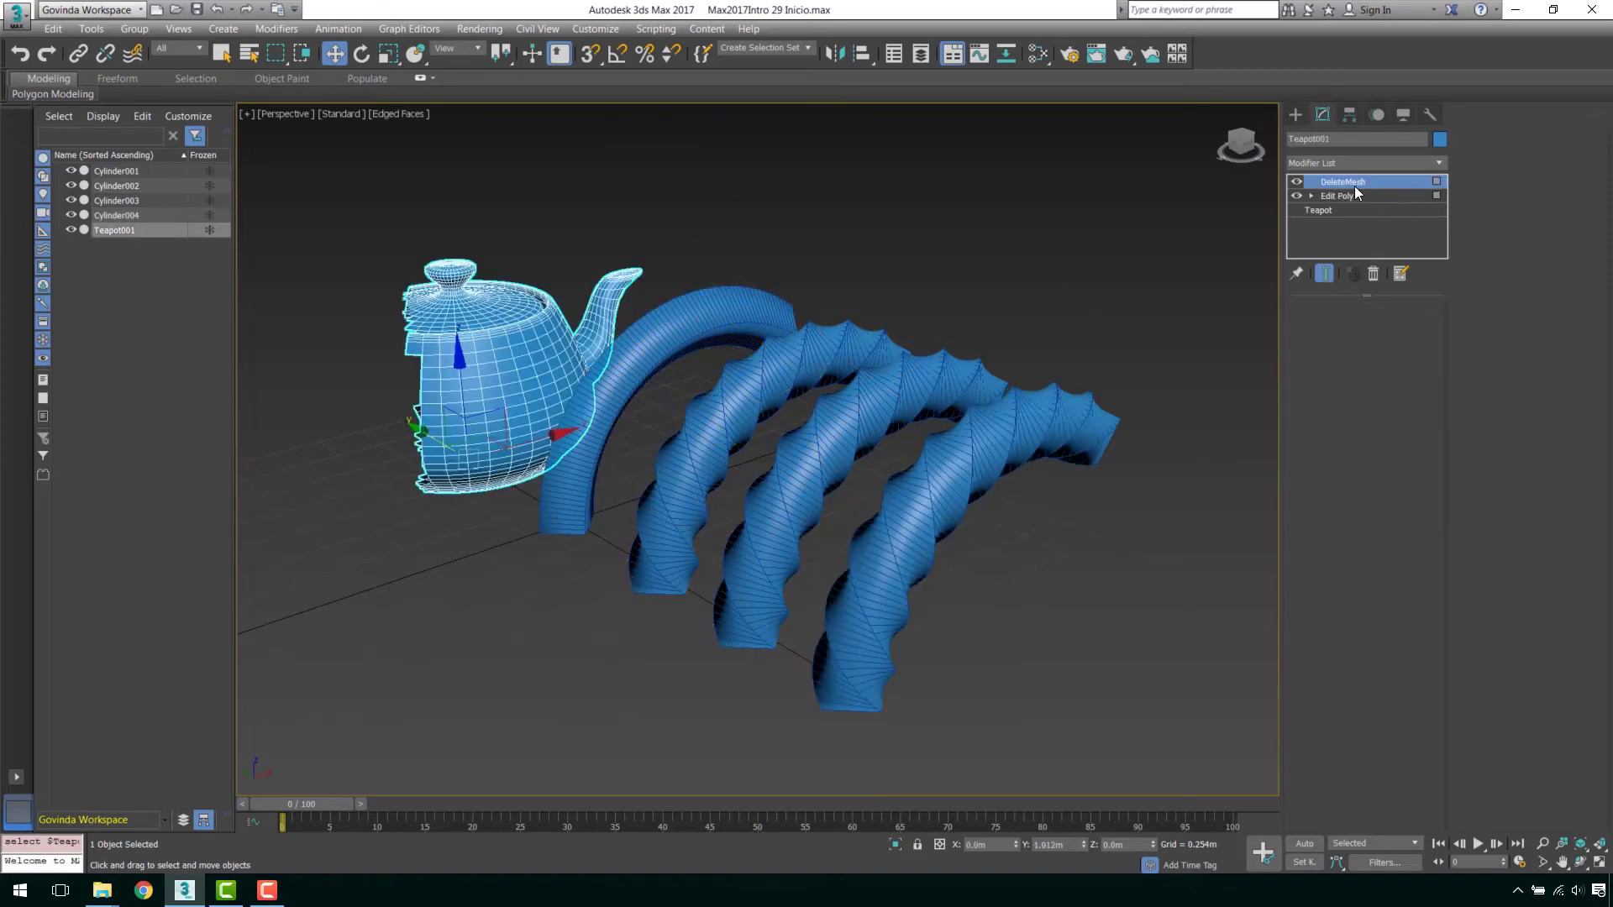
click(985, 454)
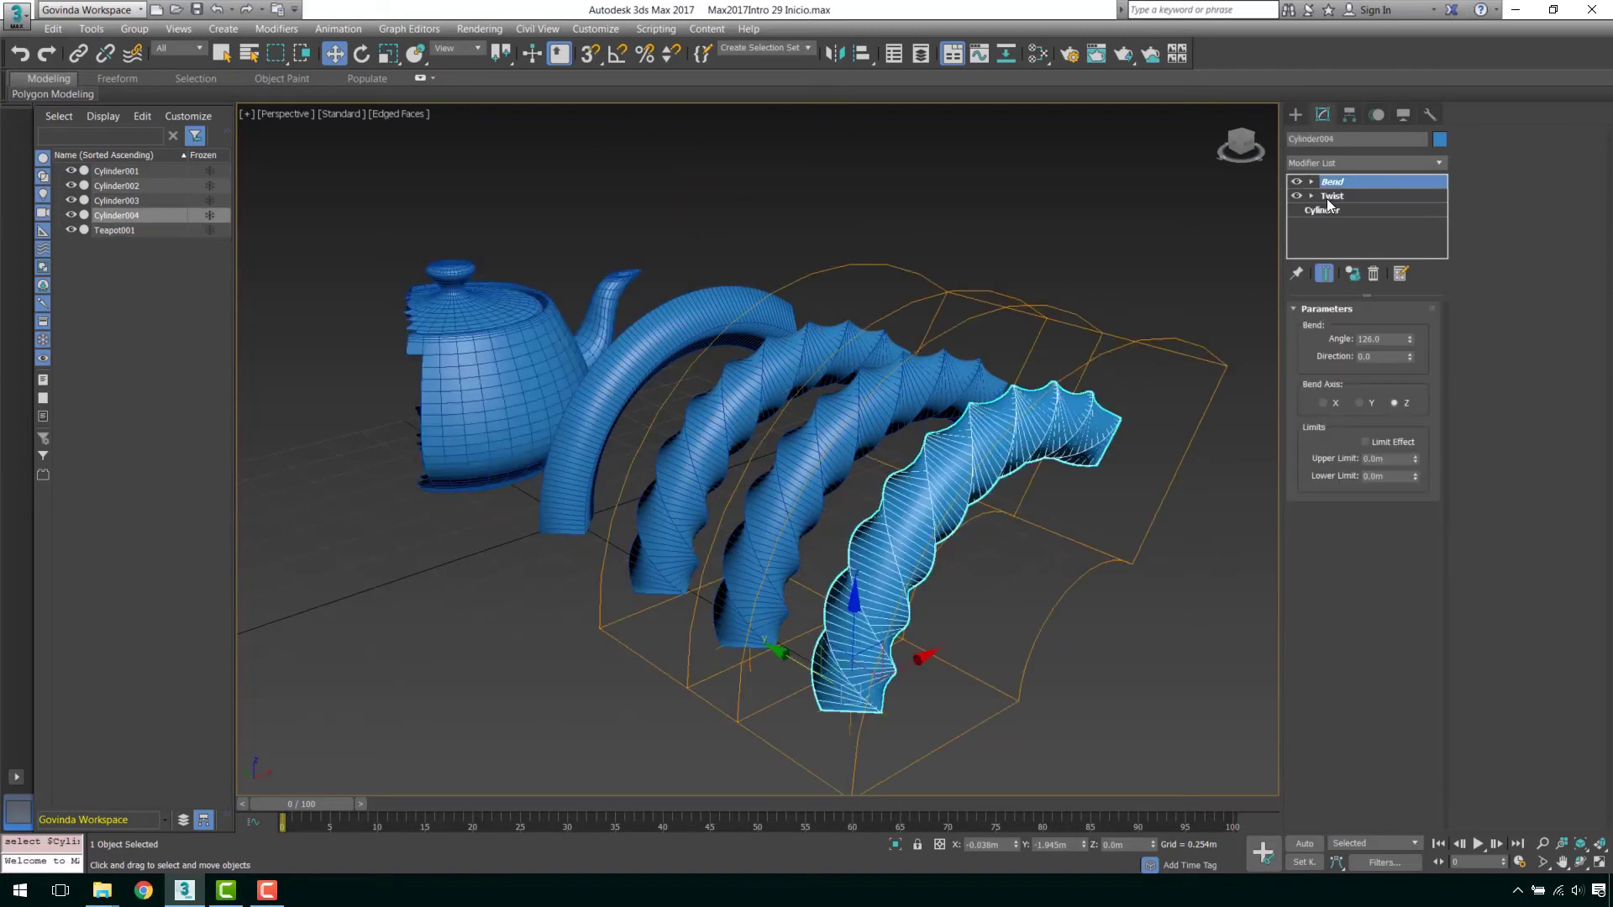
click(745, 299)
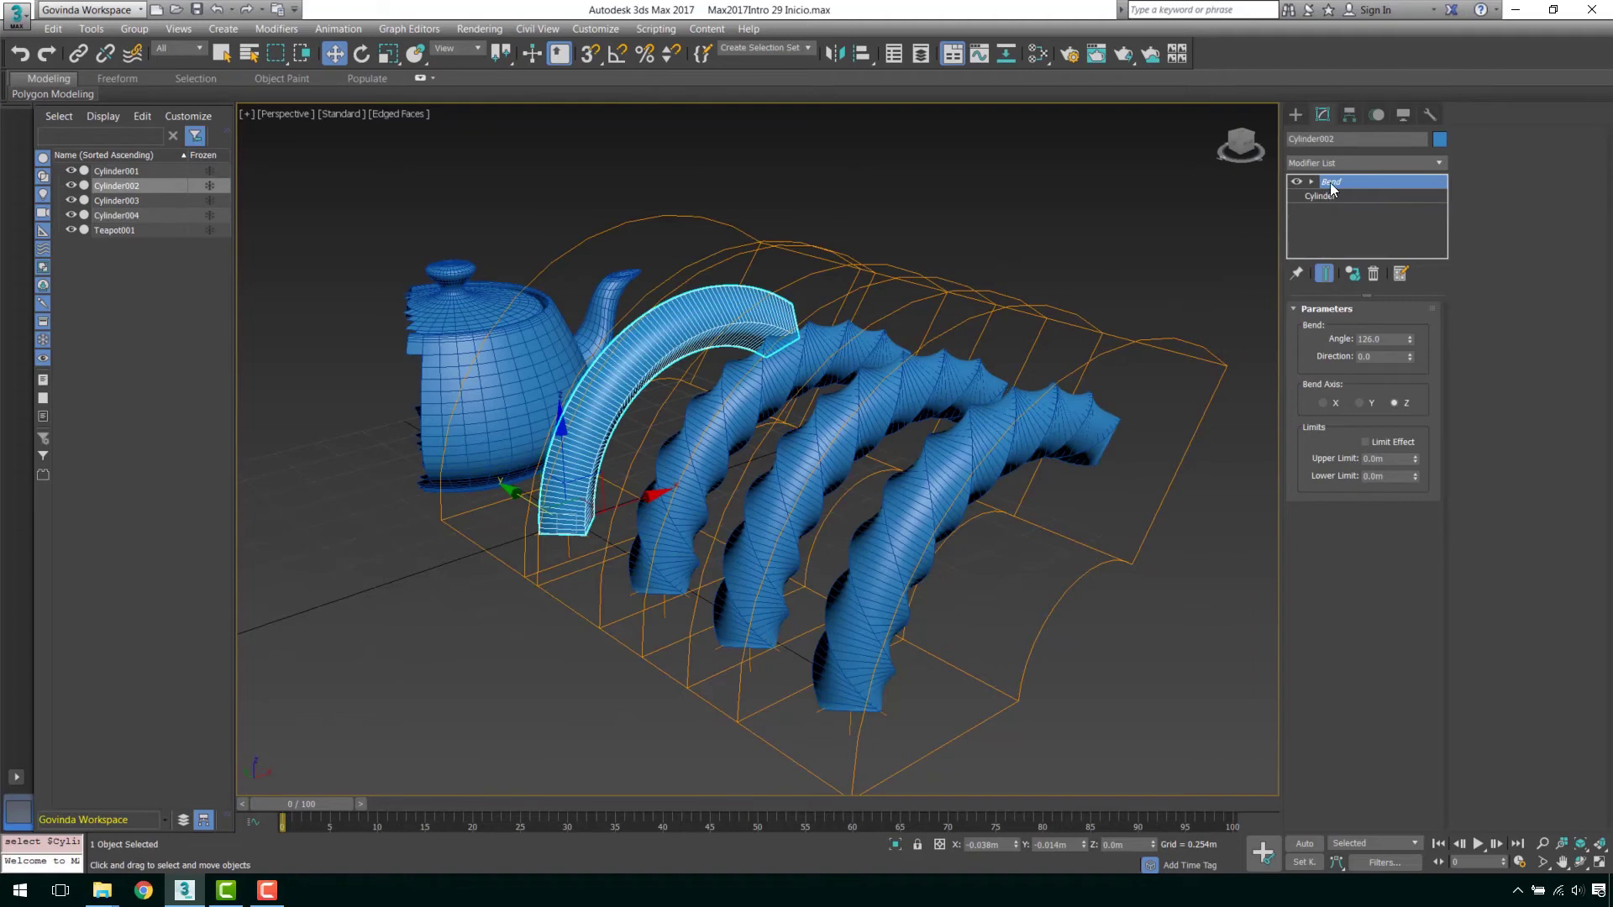
click(739, 451)
click(882, 504)
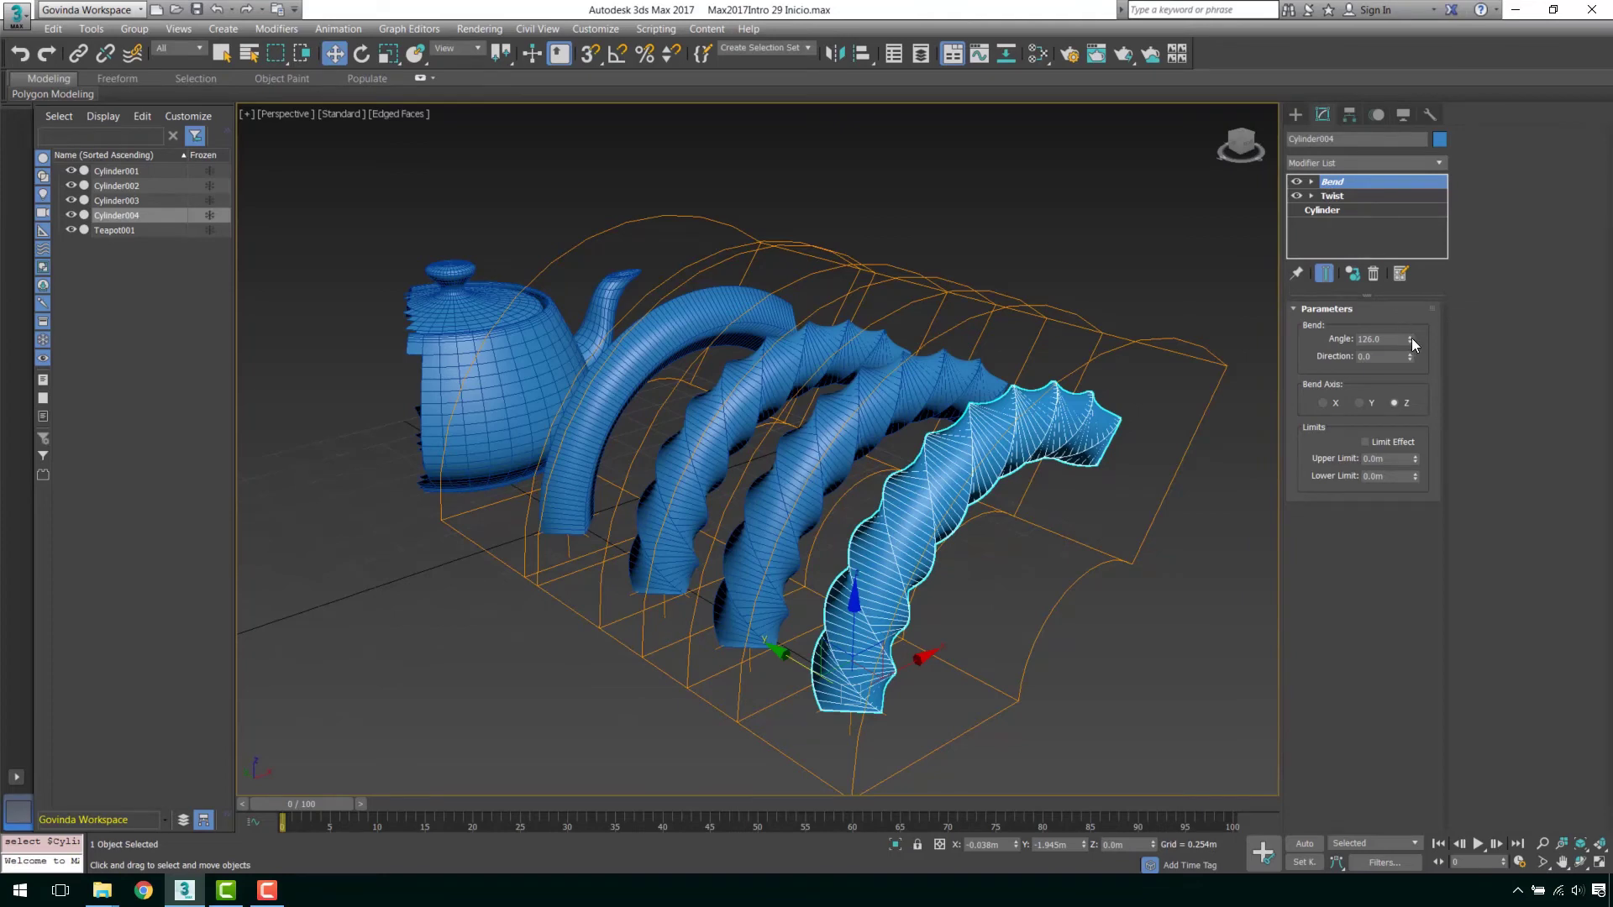
- Bend the instanced columns slightly more and loosen their shared twist to 240.5 degrees
drag(1412, 339, 1404, 336)
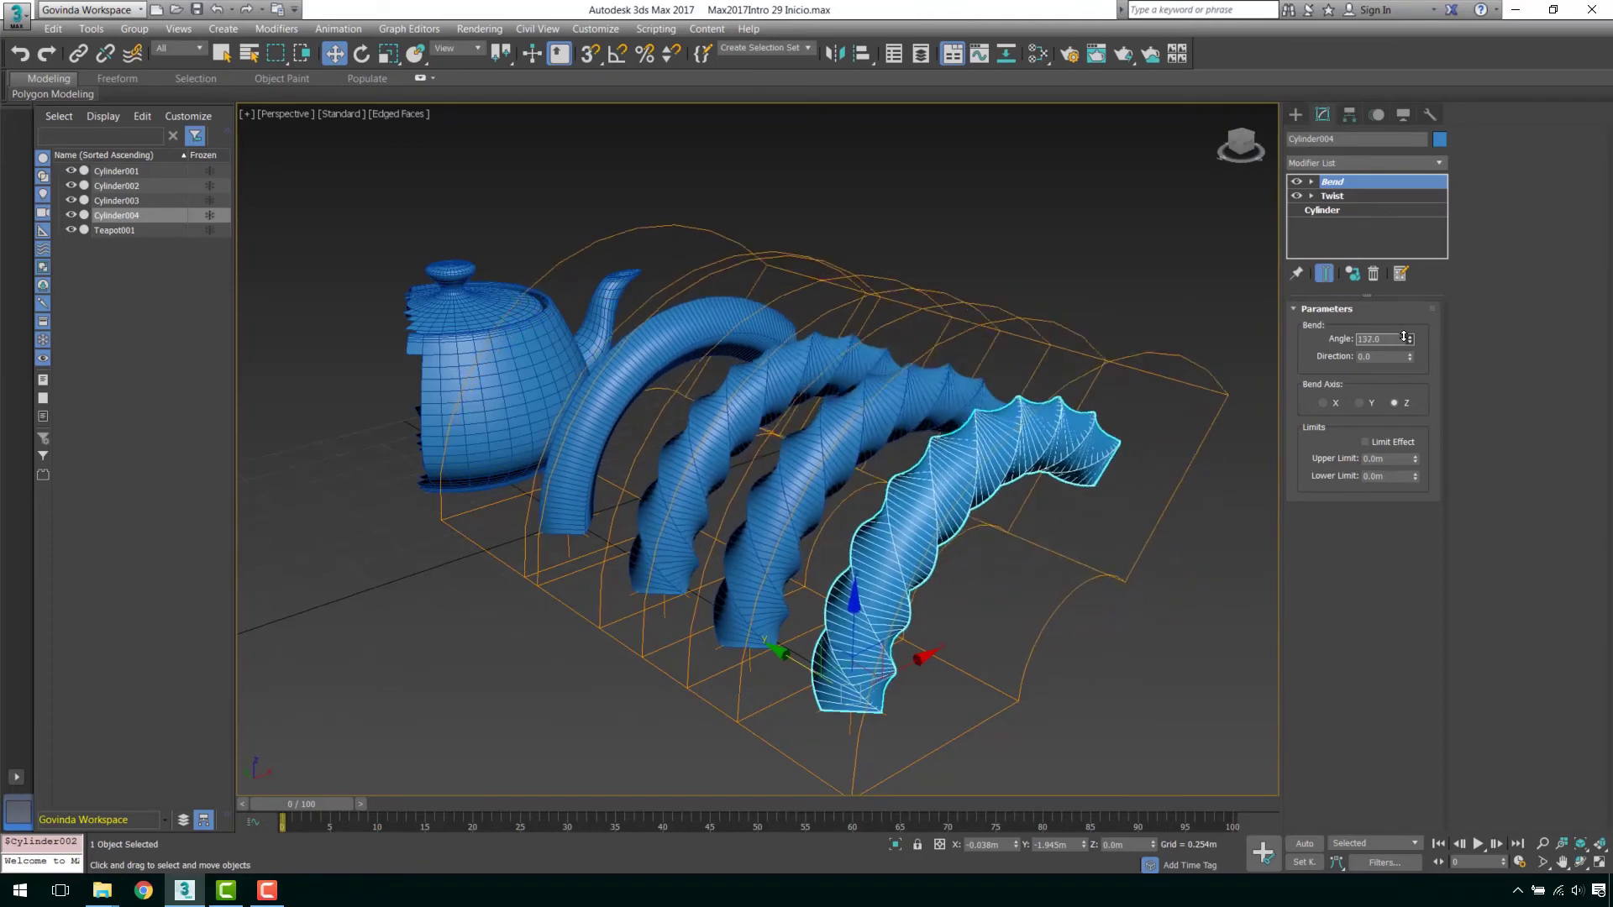
click(1347, 197)
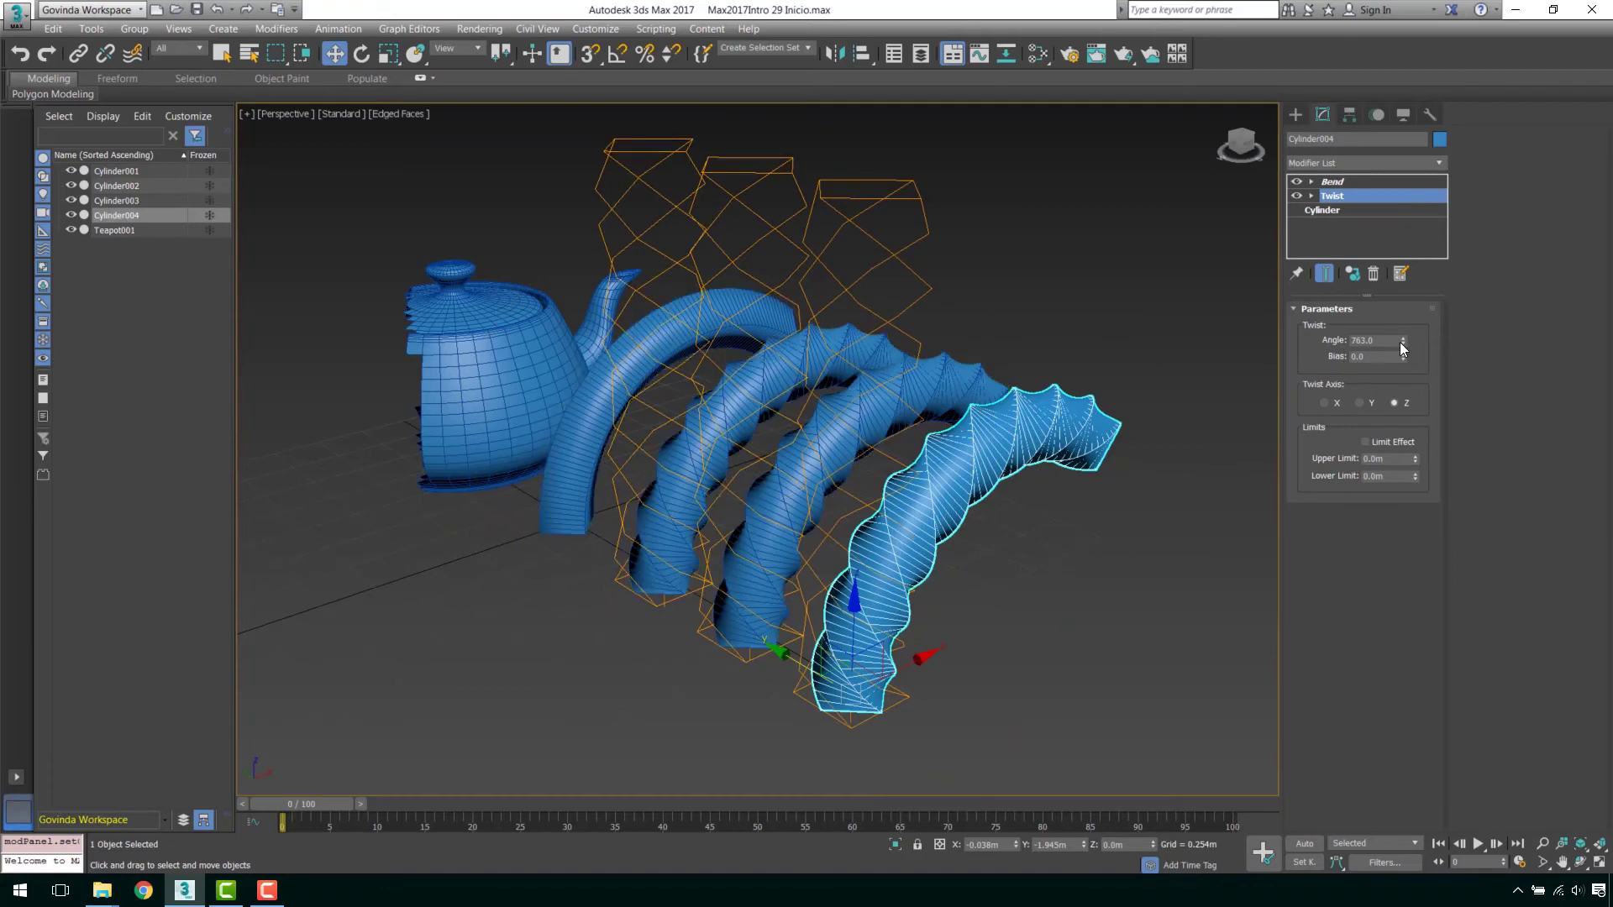
mouse_move(1402, 341)
mouse_down()
mouse_move(1306, 42)
mouse_move(1402, 641)
mouse_up()
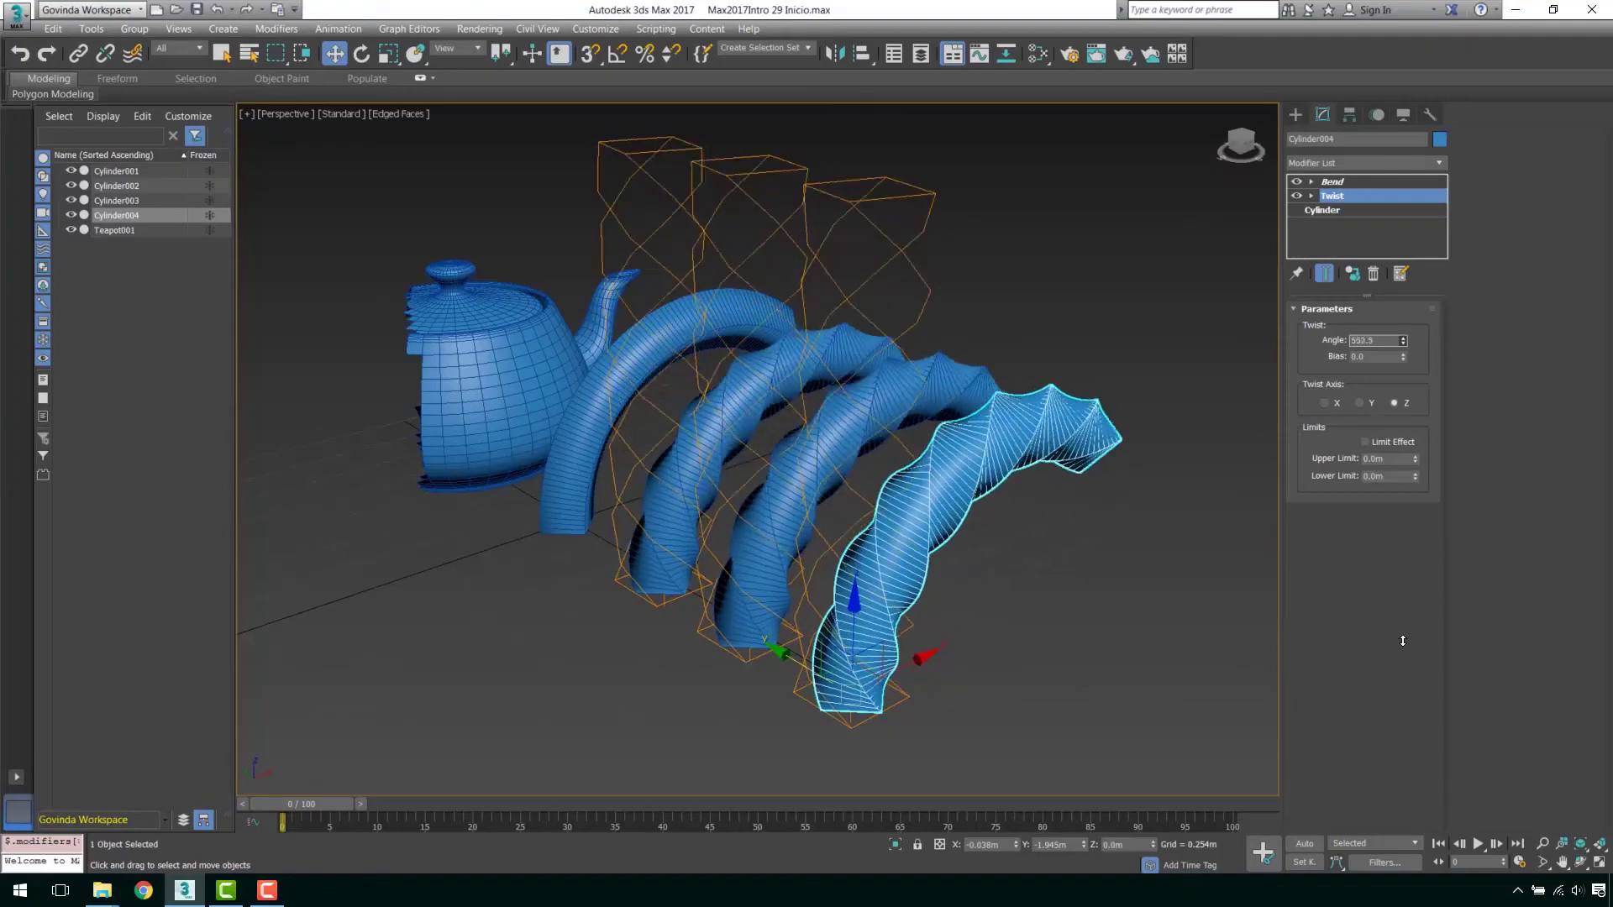
drag(1402, 641, 1344, 197)
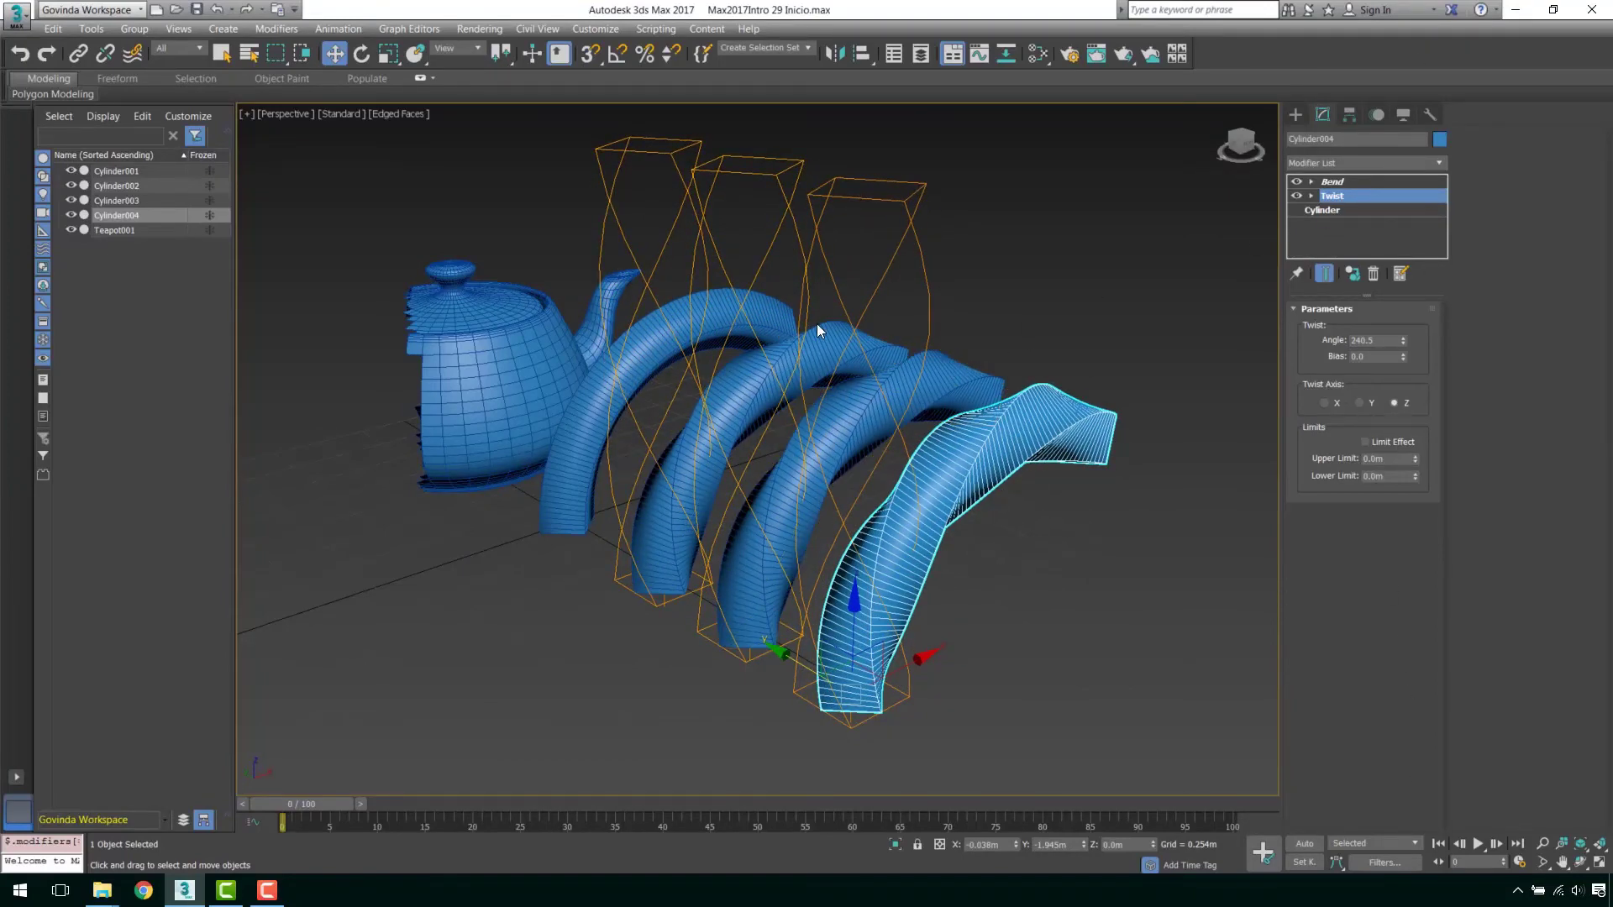
- Make Cylinder004's modifiers unique and give it its own Twist angle
middle_drag(816, 324, 847, 317)
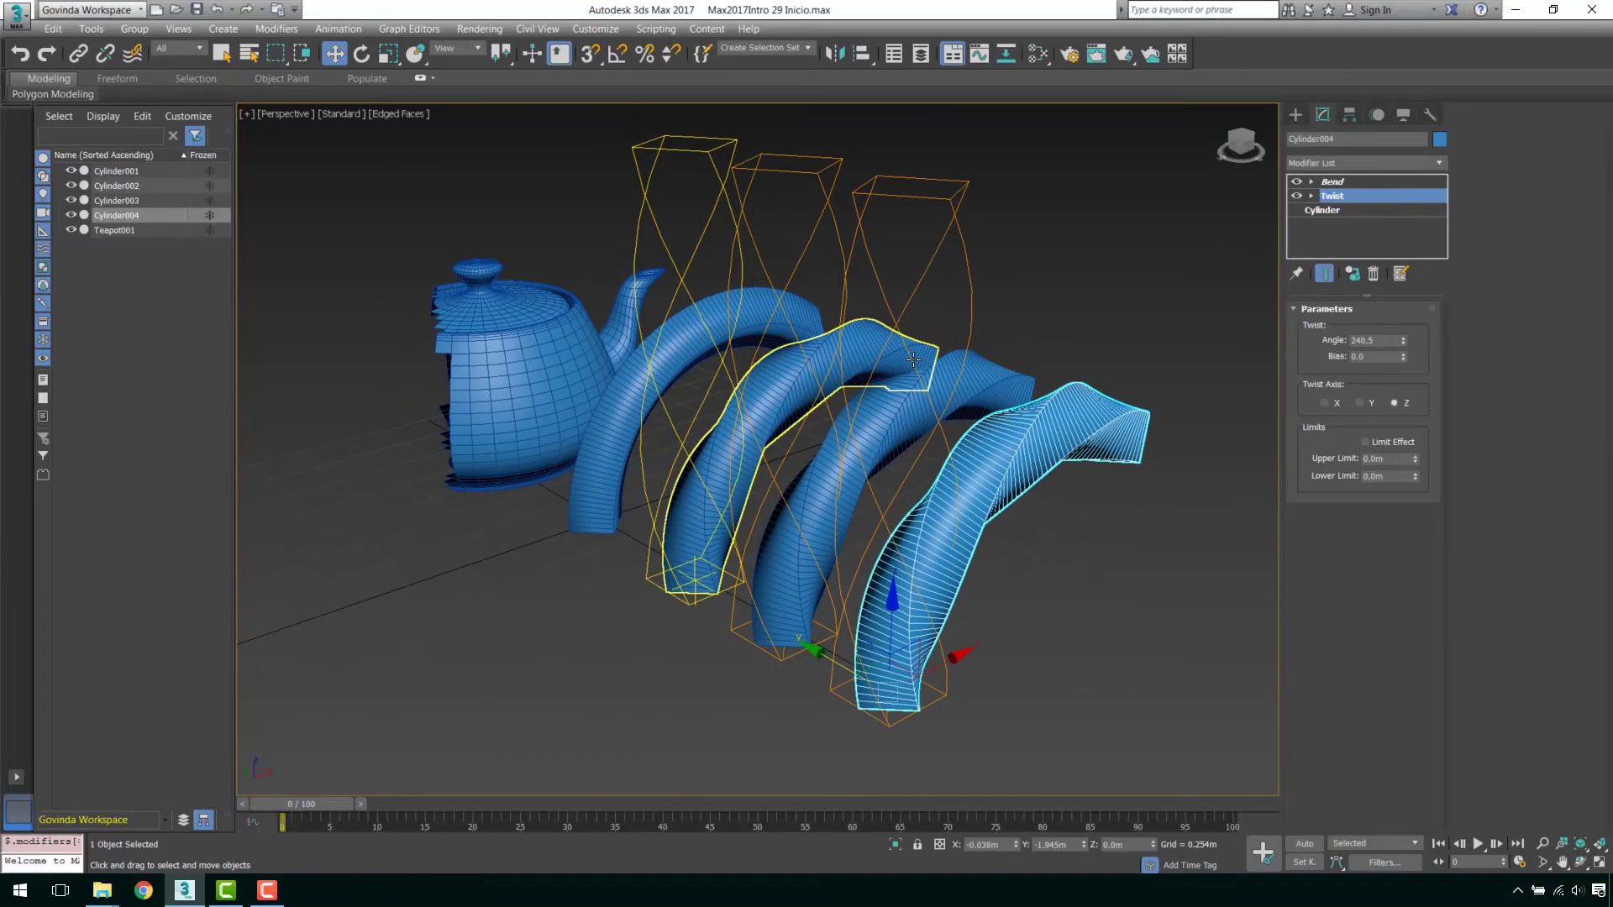
click(1352, 274)
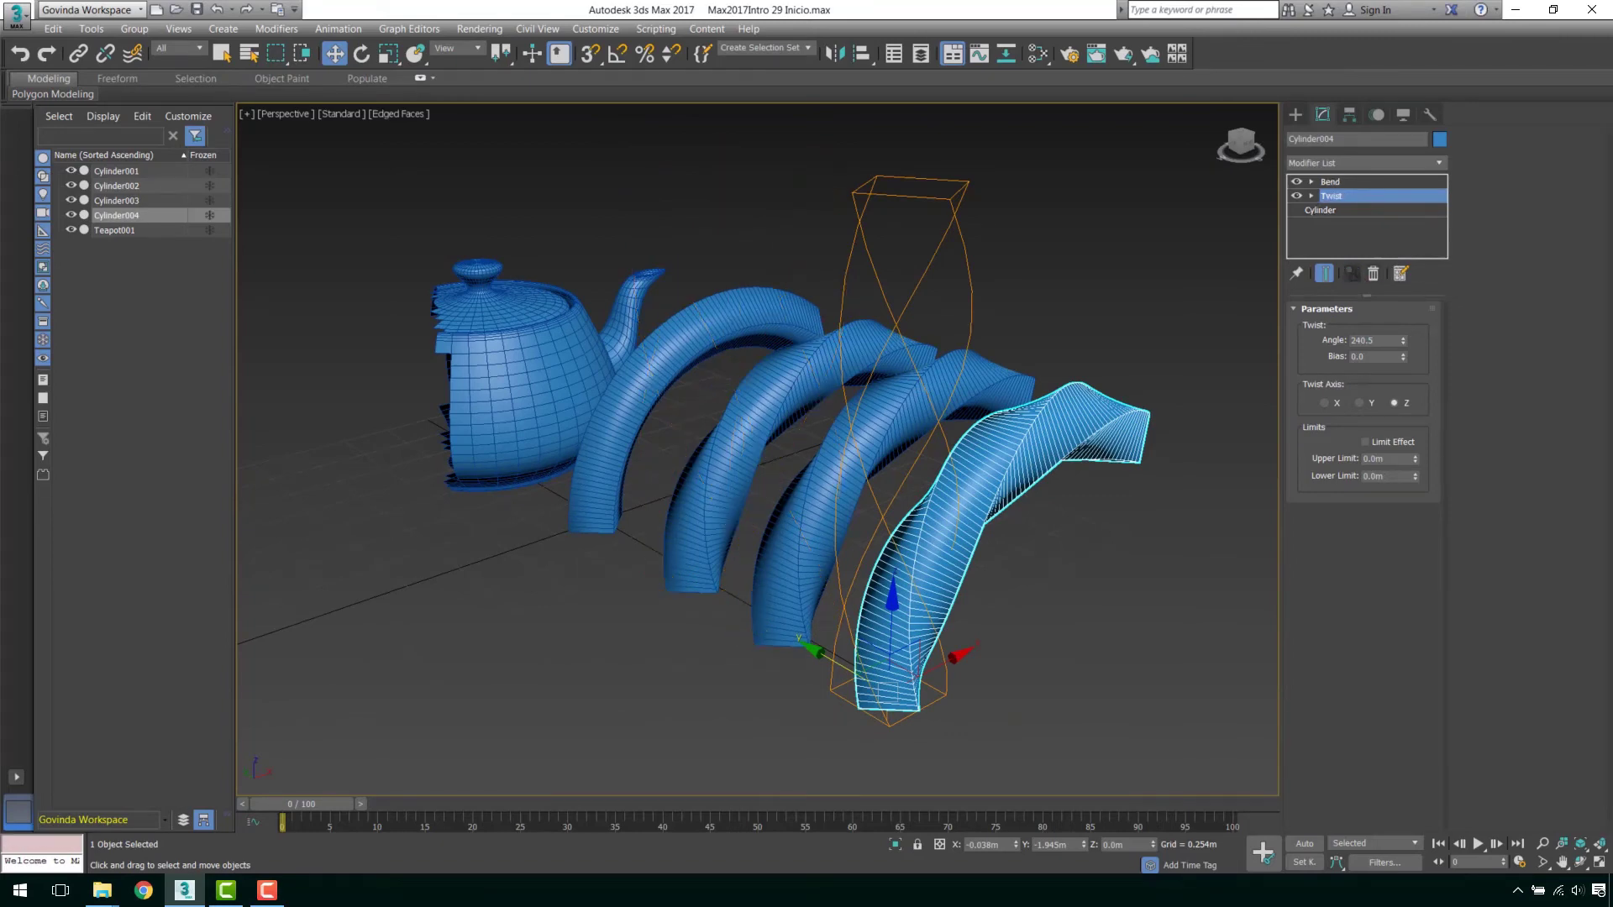
mouse_move(1404, 338)
mouse_down()
mouse_move(1402, 357)
mouse_move(1198, 122)
mouse_up()
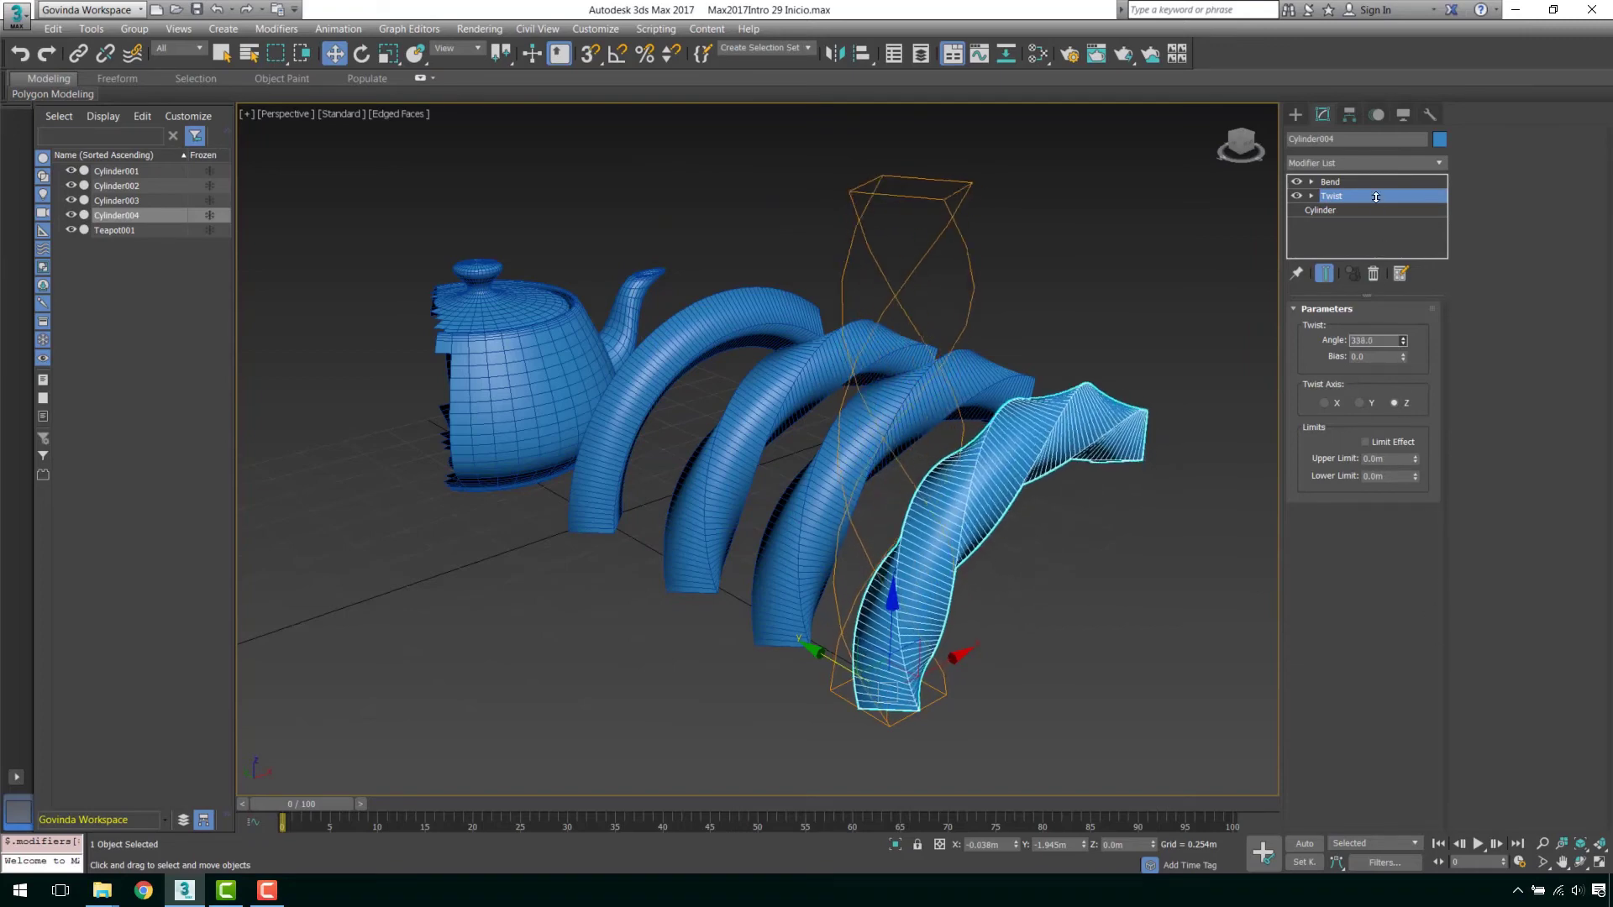
click(924, 315)
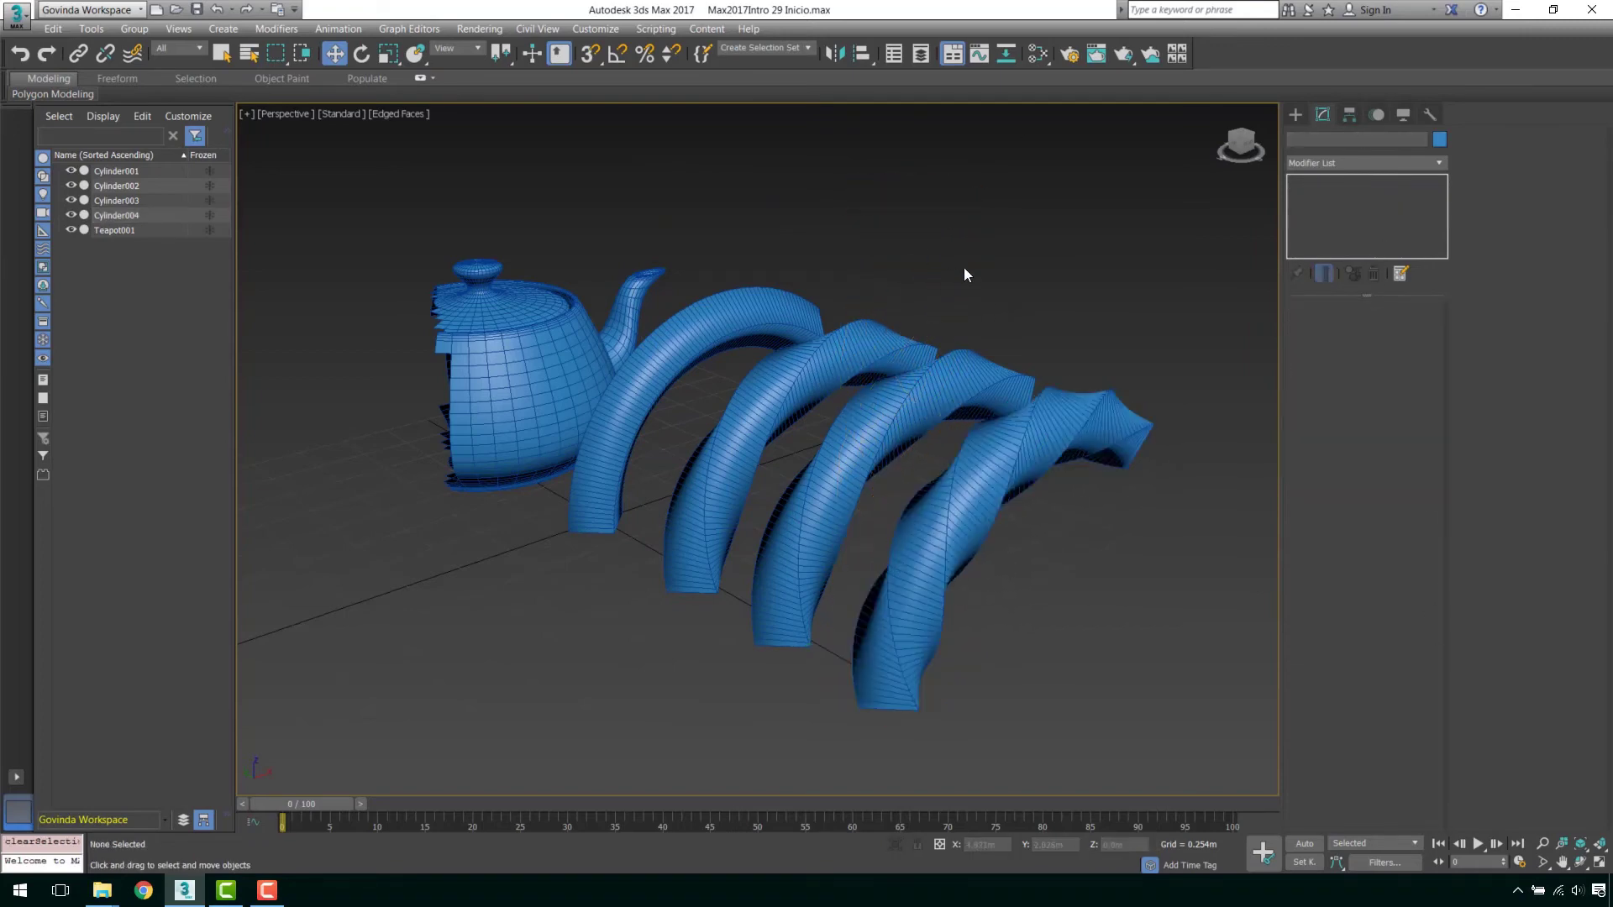
middle_drag(936, 269, 879, 230)
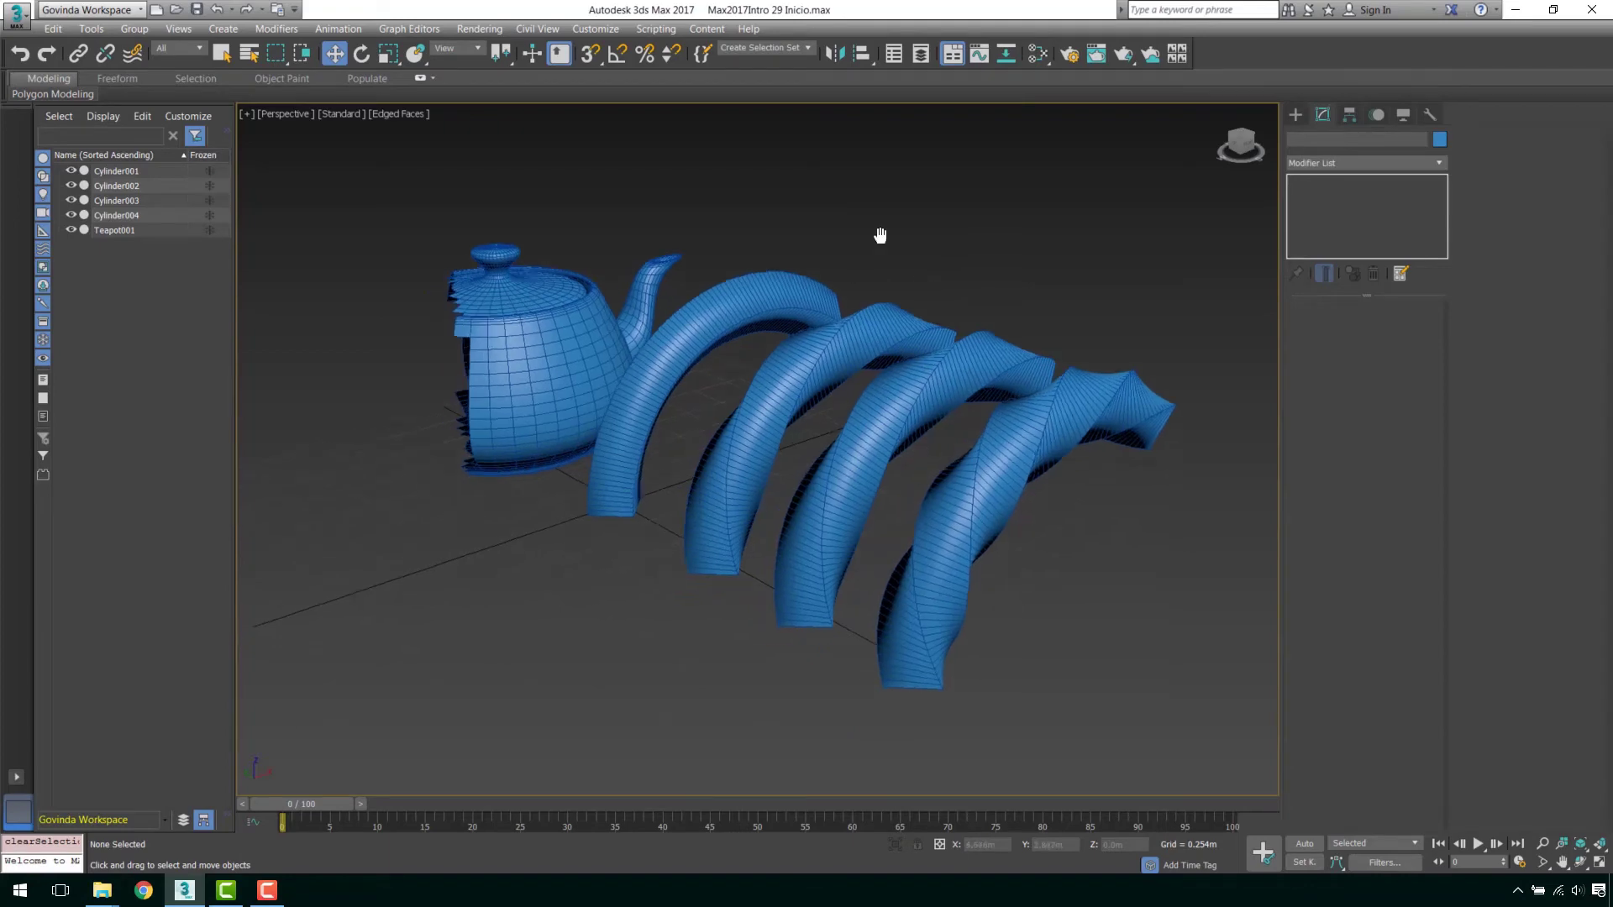
- Shift-drag the original column toward the teapot as an independent copy, Cylinder005
click(765, 444)
middle_drag(847, 391, 889, 433)
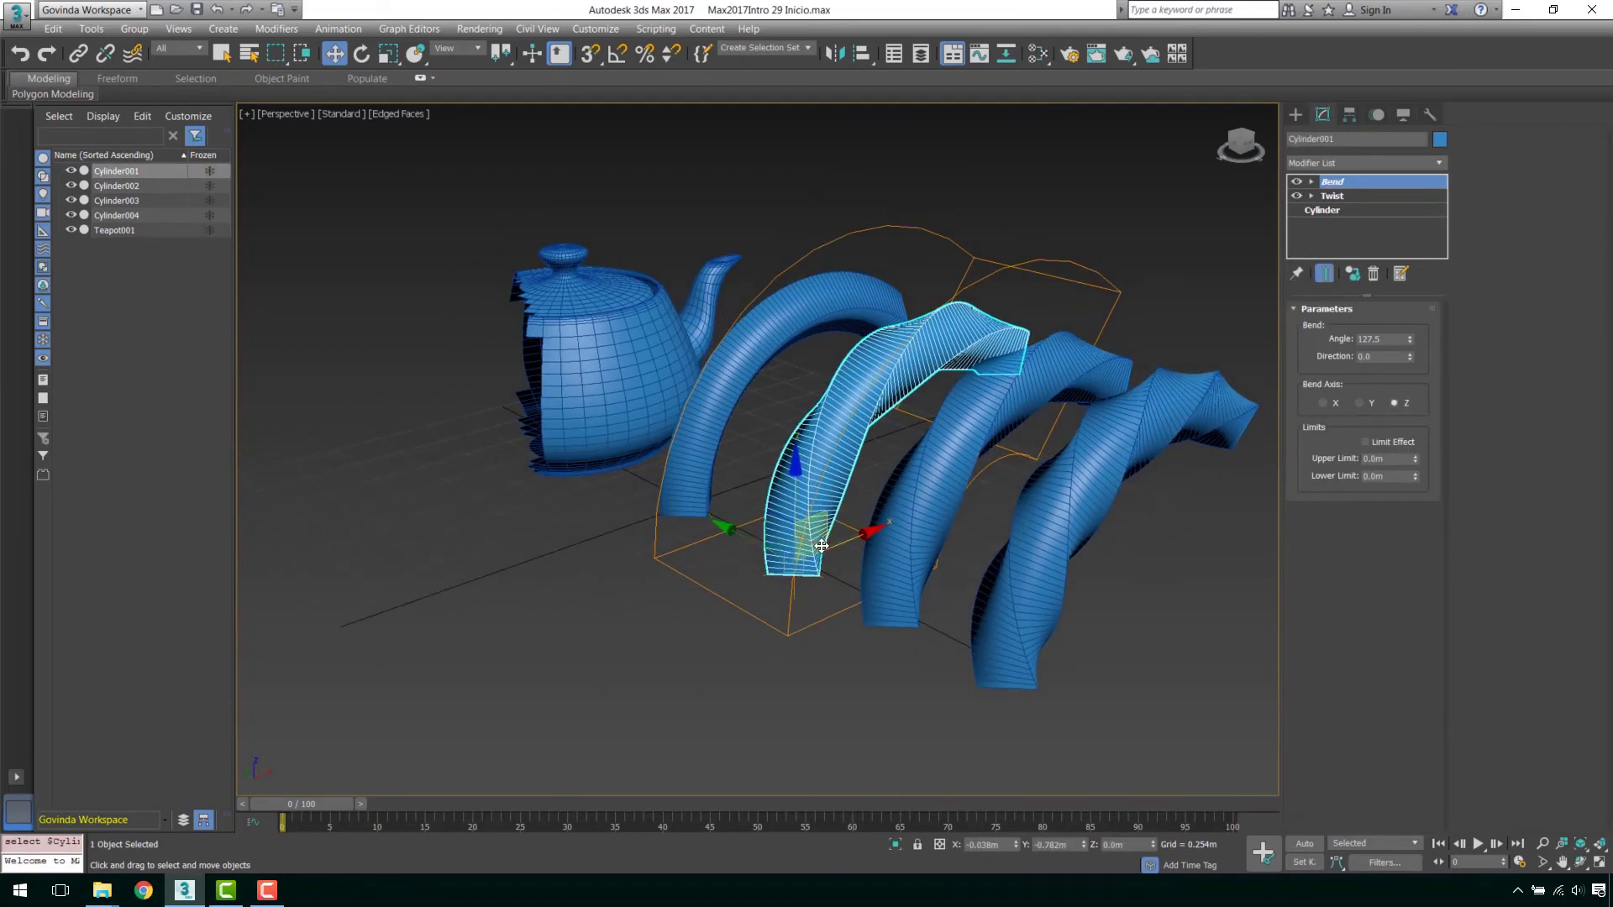
shift+drag(798, 470, 655, 513)
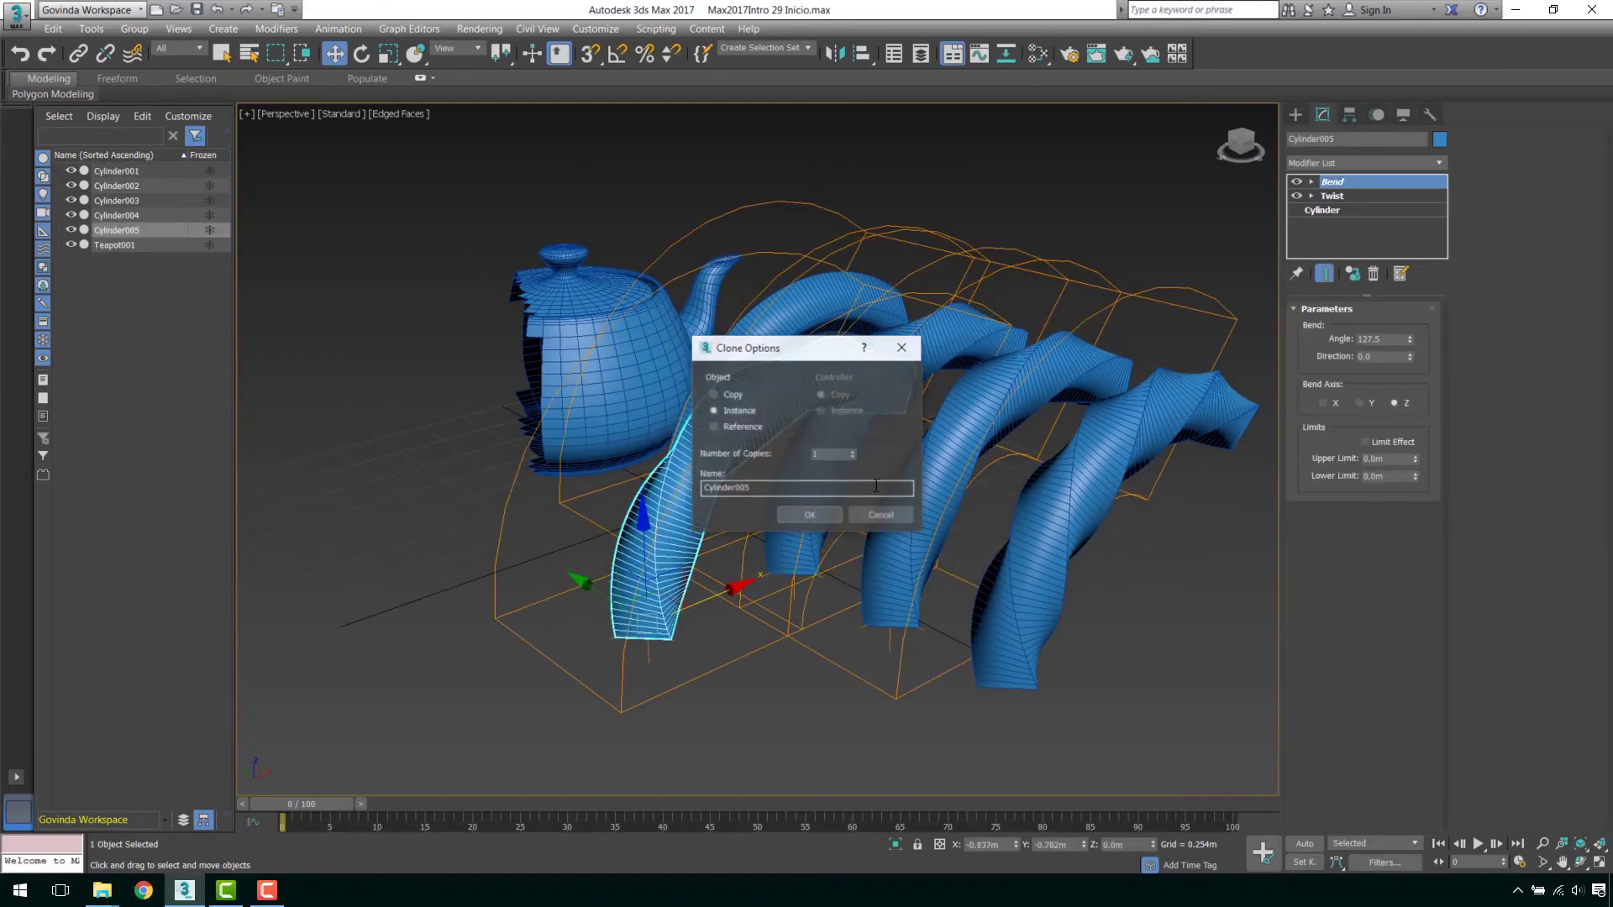
click(713, 394)
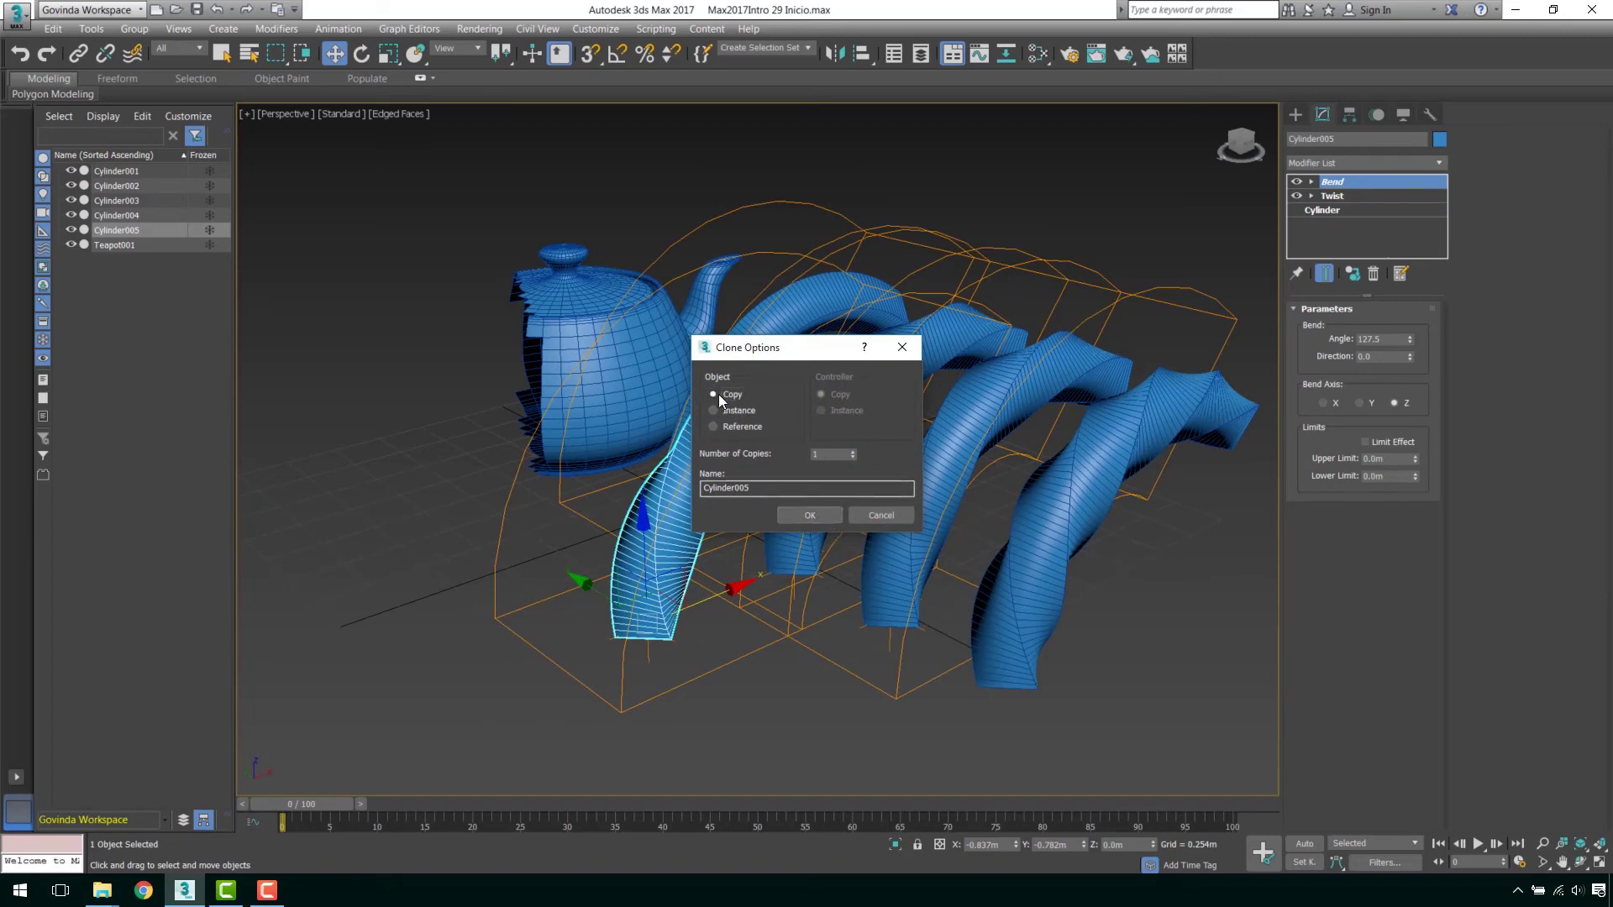
click(815, 515)
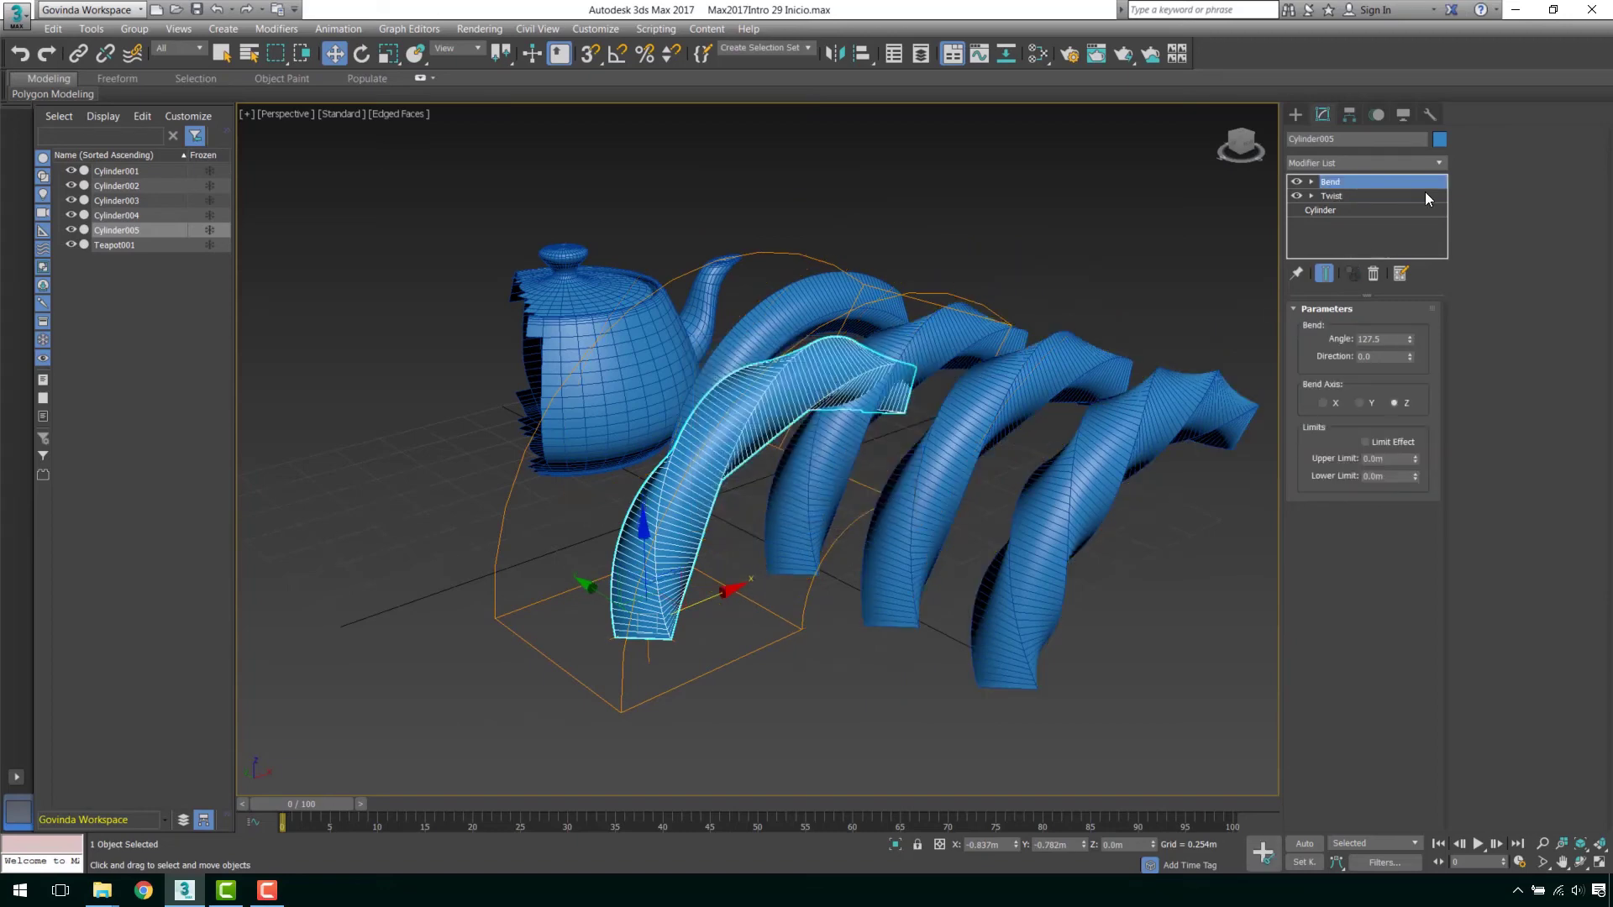
- Delete Bend and Twist from Cylinder005's stack so it stands straight
ctrl+click(1343, 200)
right_click(1340, 197)
click(1368, 224)
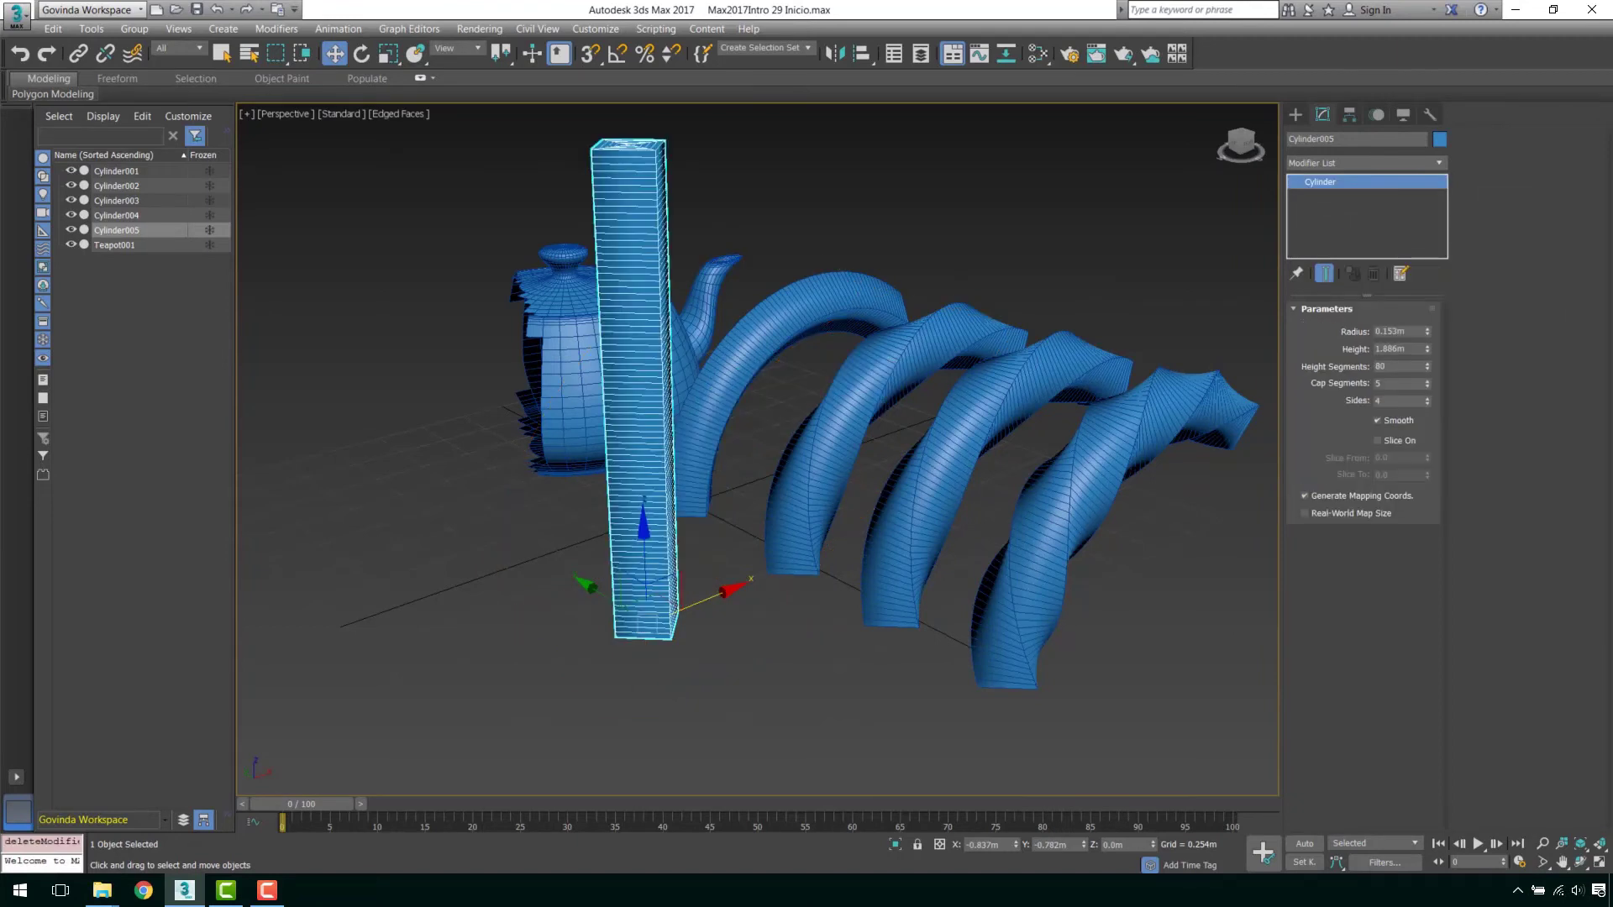
scroll(1020, 183, down, 1)
scroll(1022, 252, down, 1)
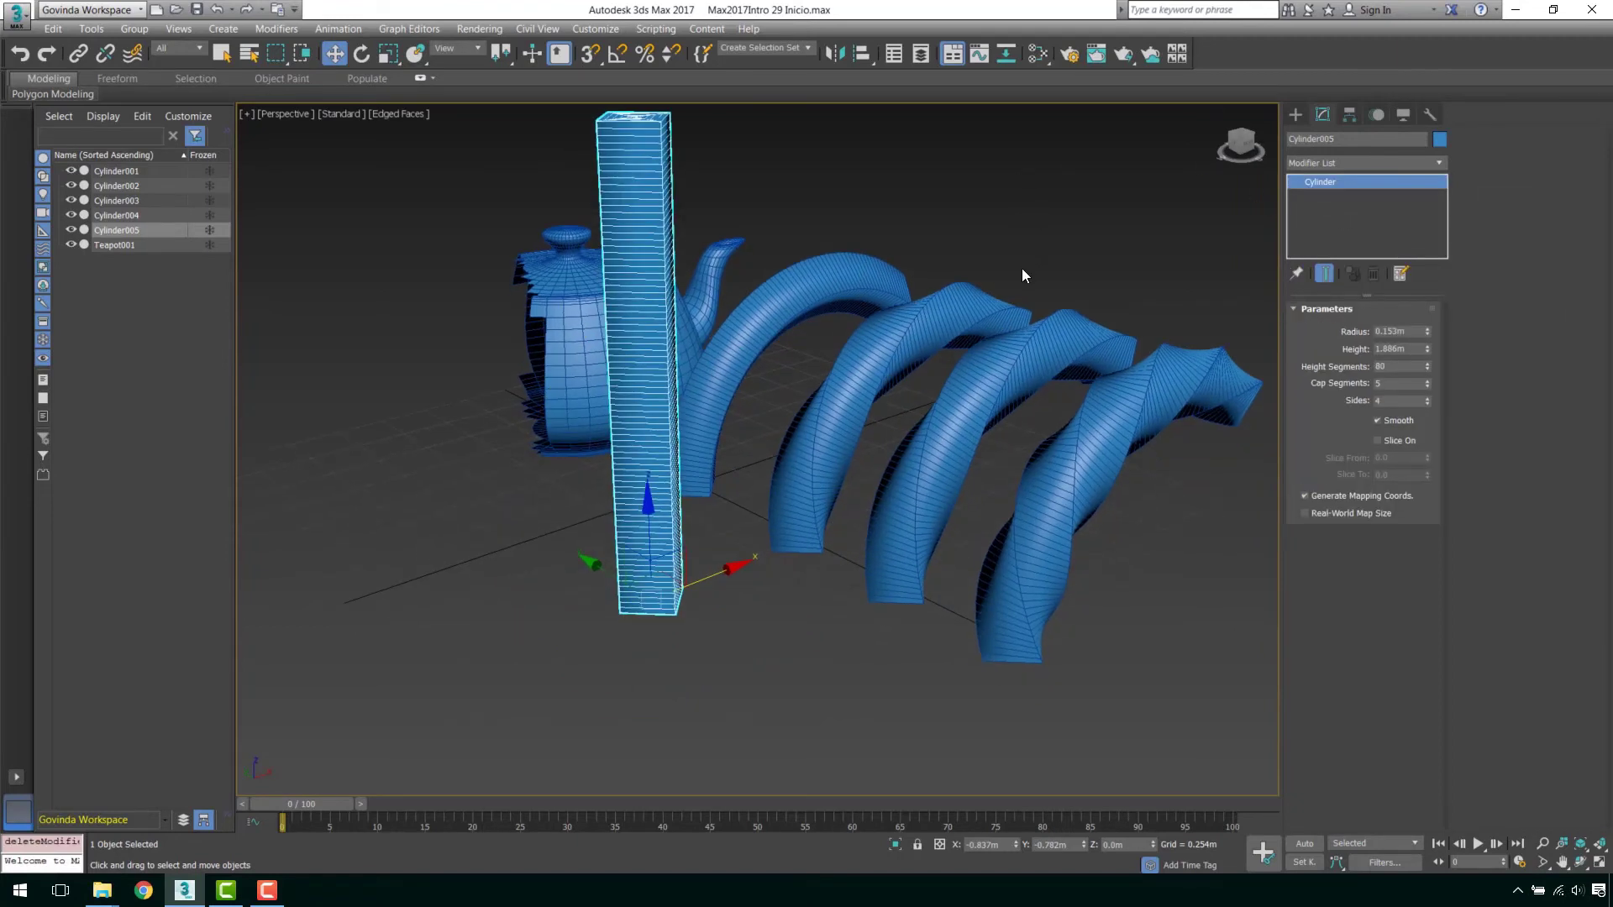
scroll(1022, 269, down, 2)
scroll(1012, 340, down, 1)
alt+middle_drag(1013, 347, 860, 381)
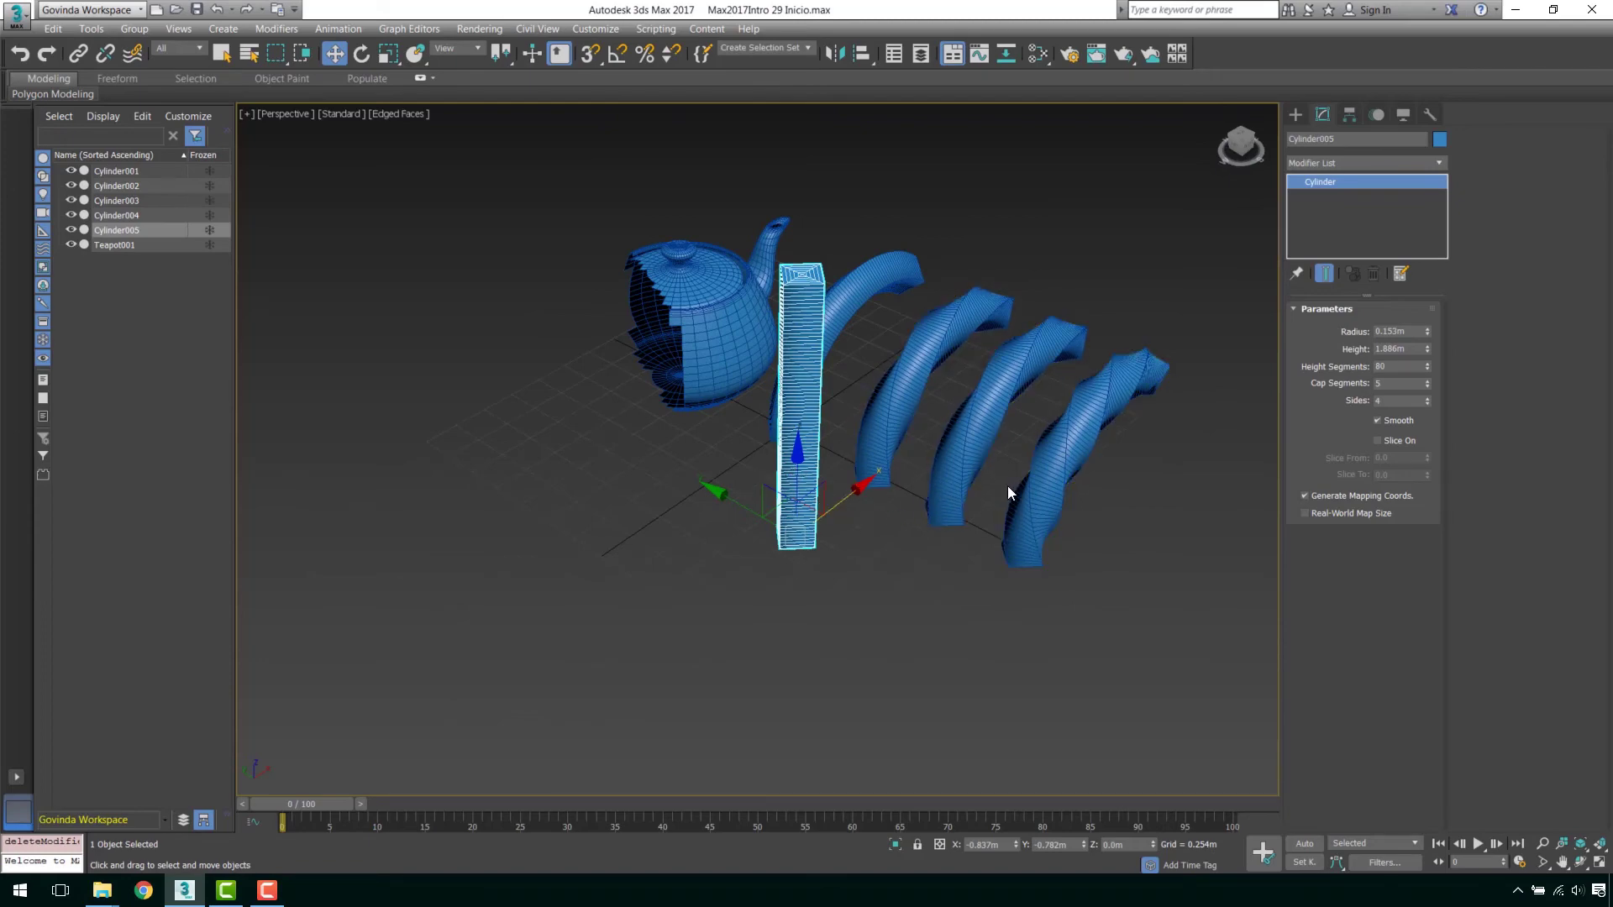
scroll(1004, 481, up, 3)
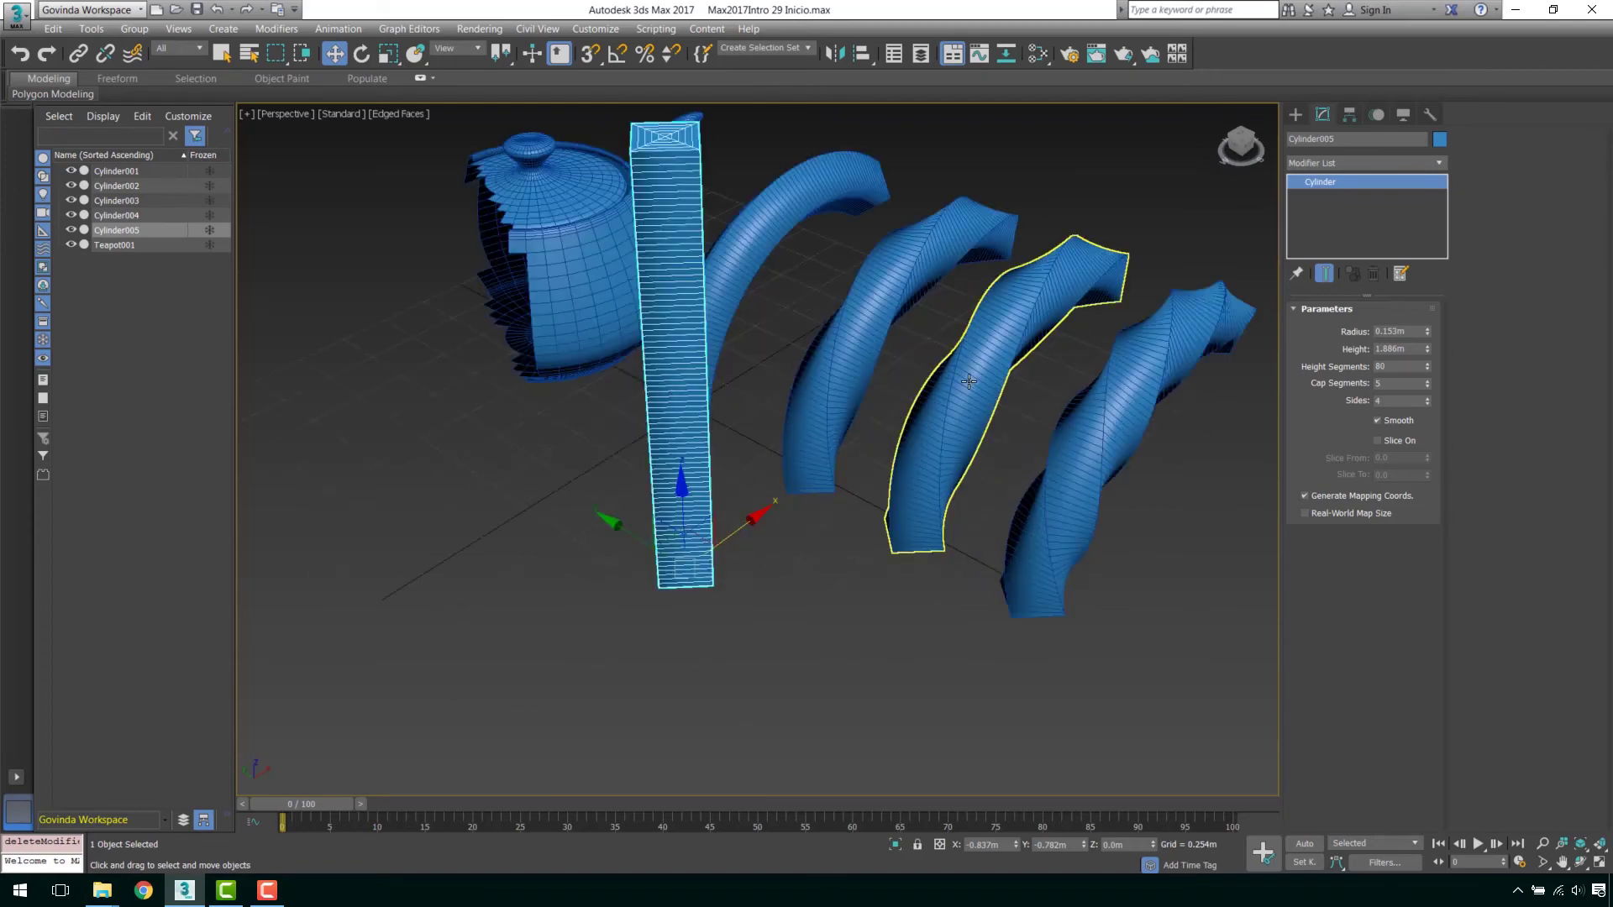
- Try dragging Cylinder003's Twist and Bend onto the square column, undoing each attempt
click(1012, 374)
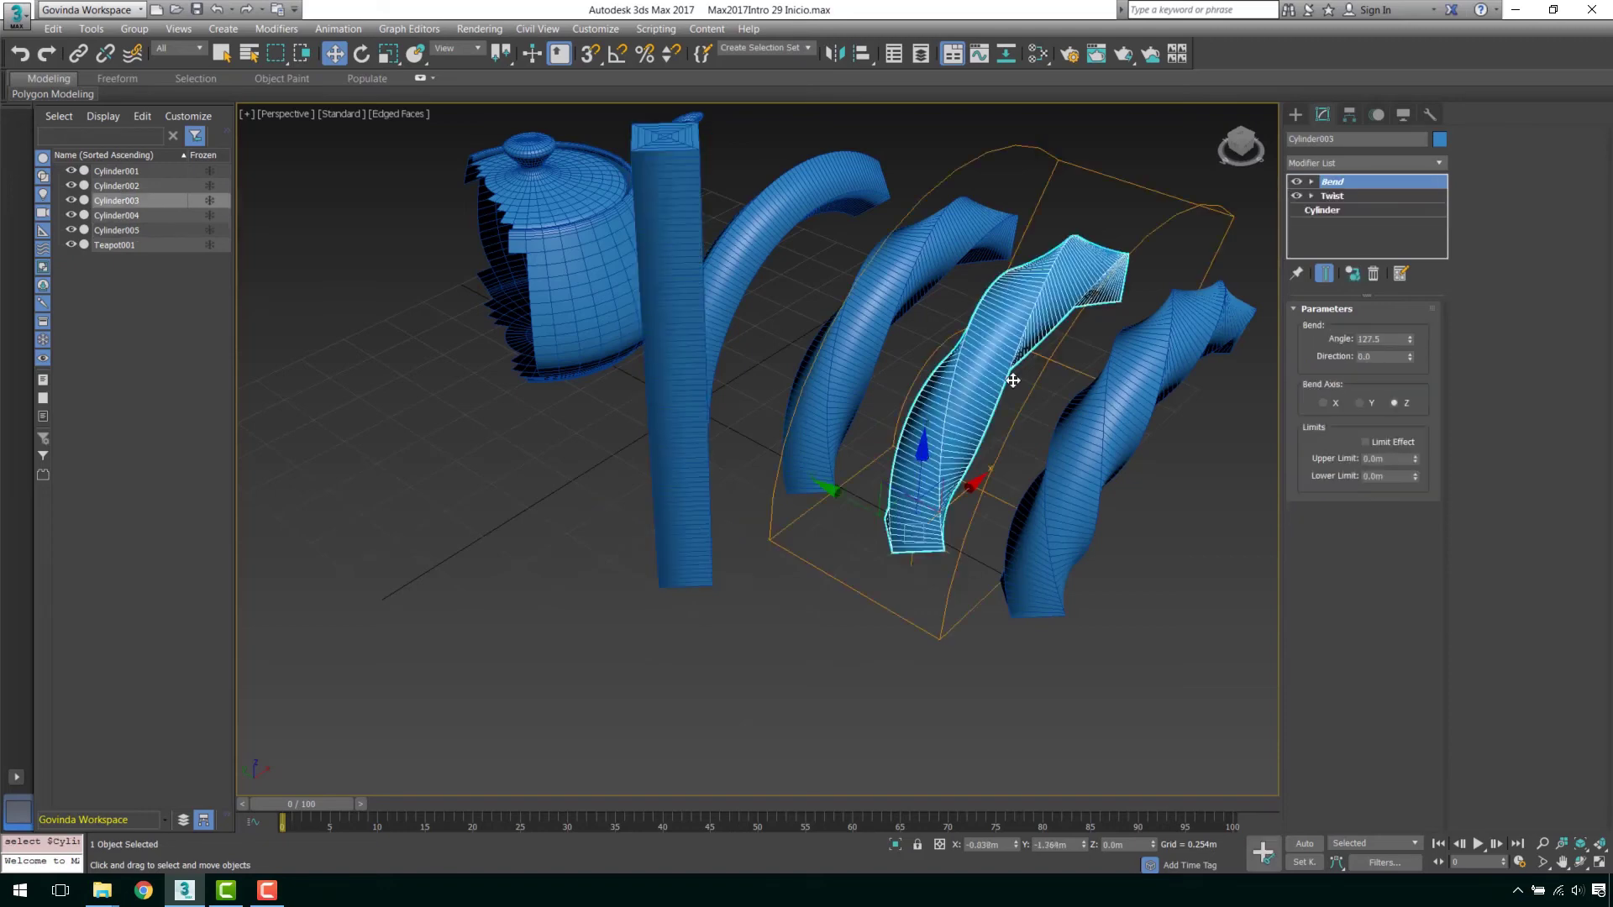
ctrl+click(1343, 196)
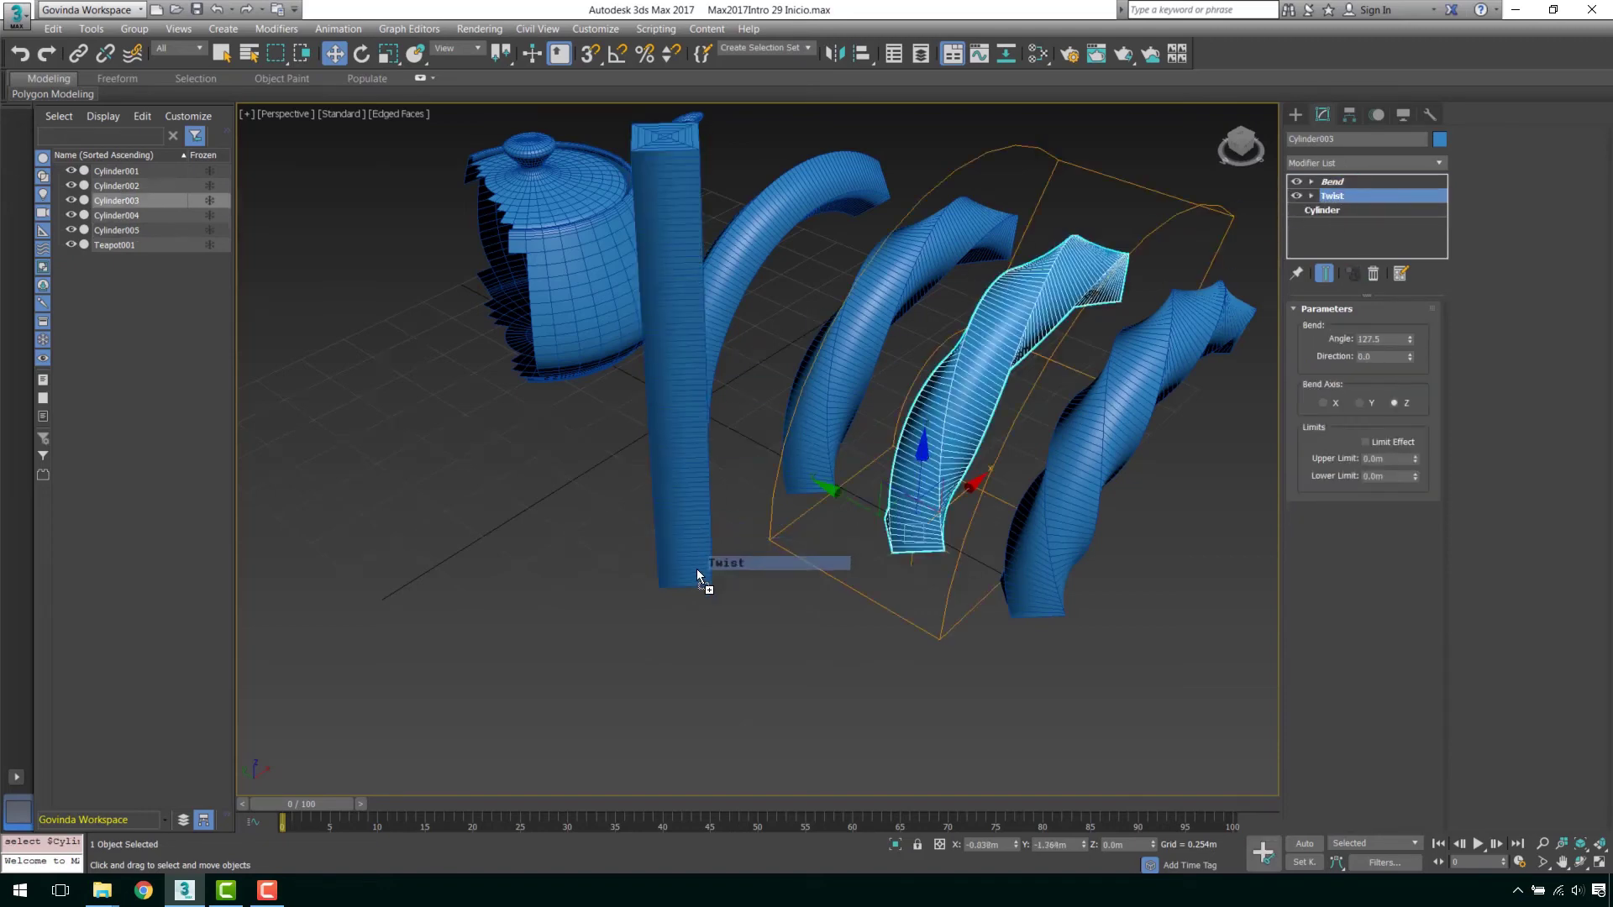
drag(1336, 199, 697, 568)
middle_drag(754, 301, 809, 347)
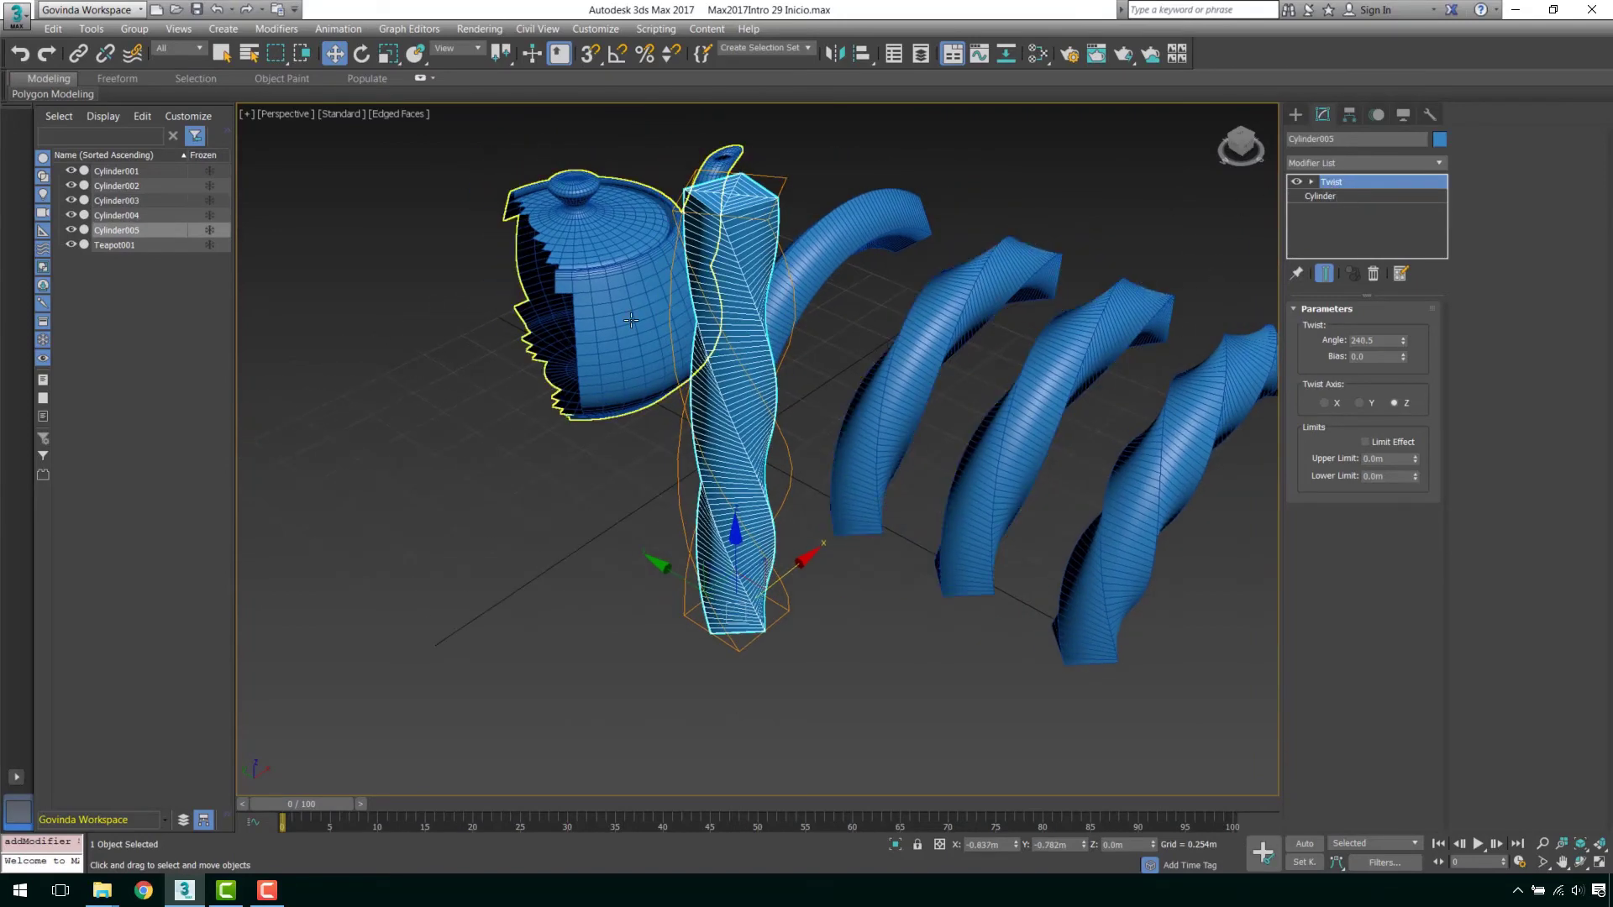
key(ctrl+z)
click(1147, 278)
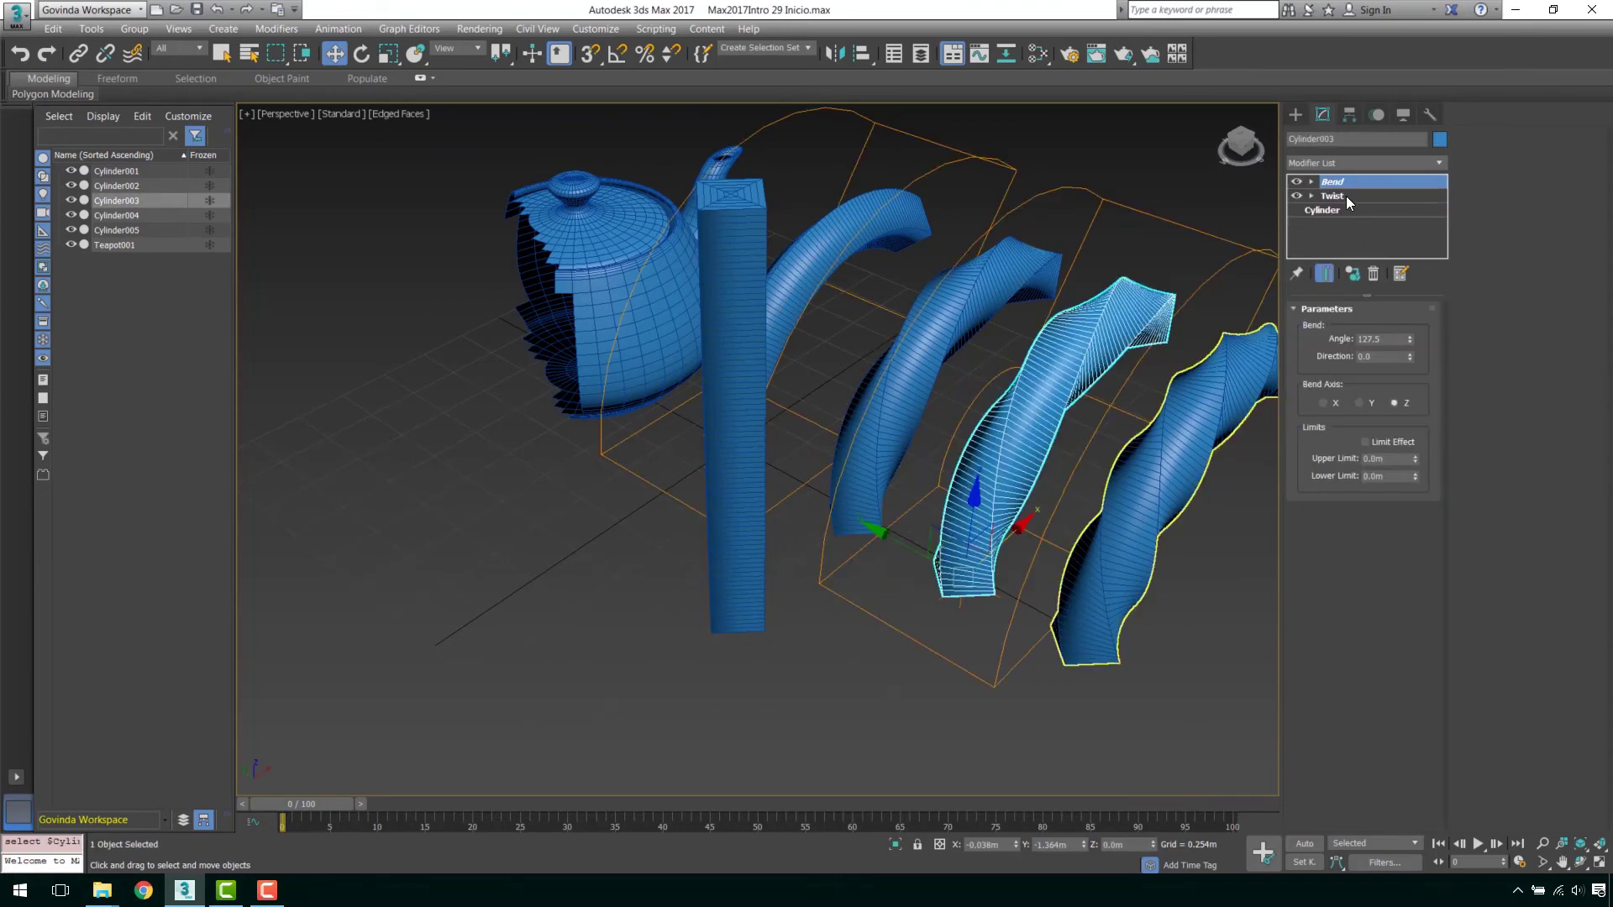
click(1346, 196)
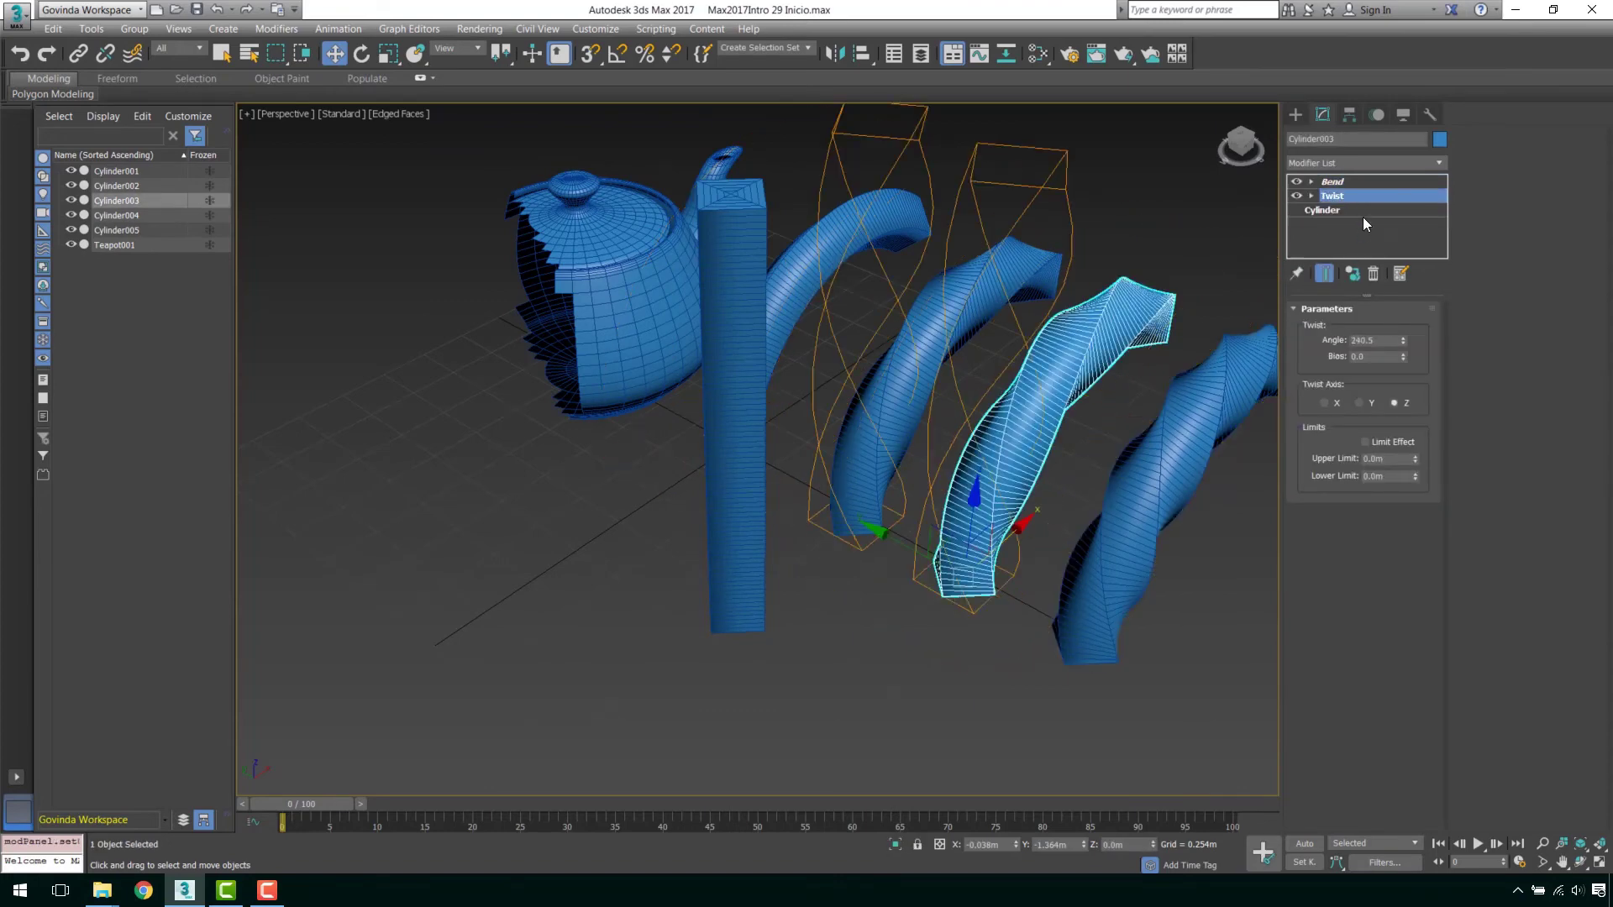
drag(1348, 202, 760, 597)
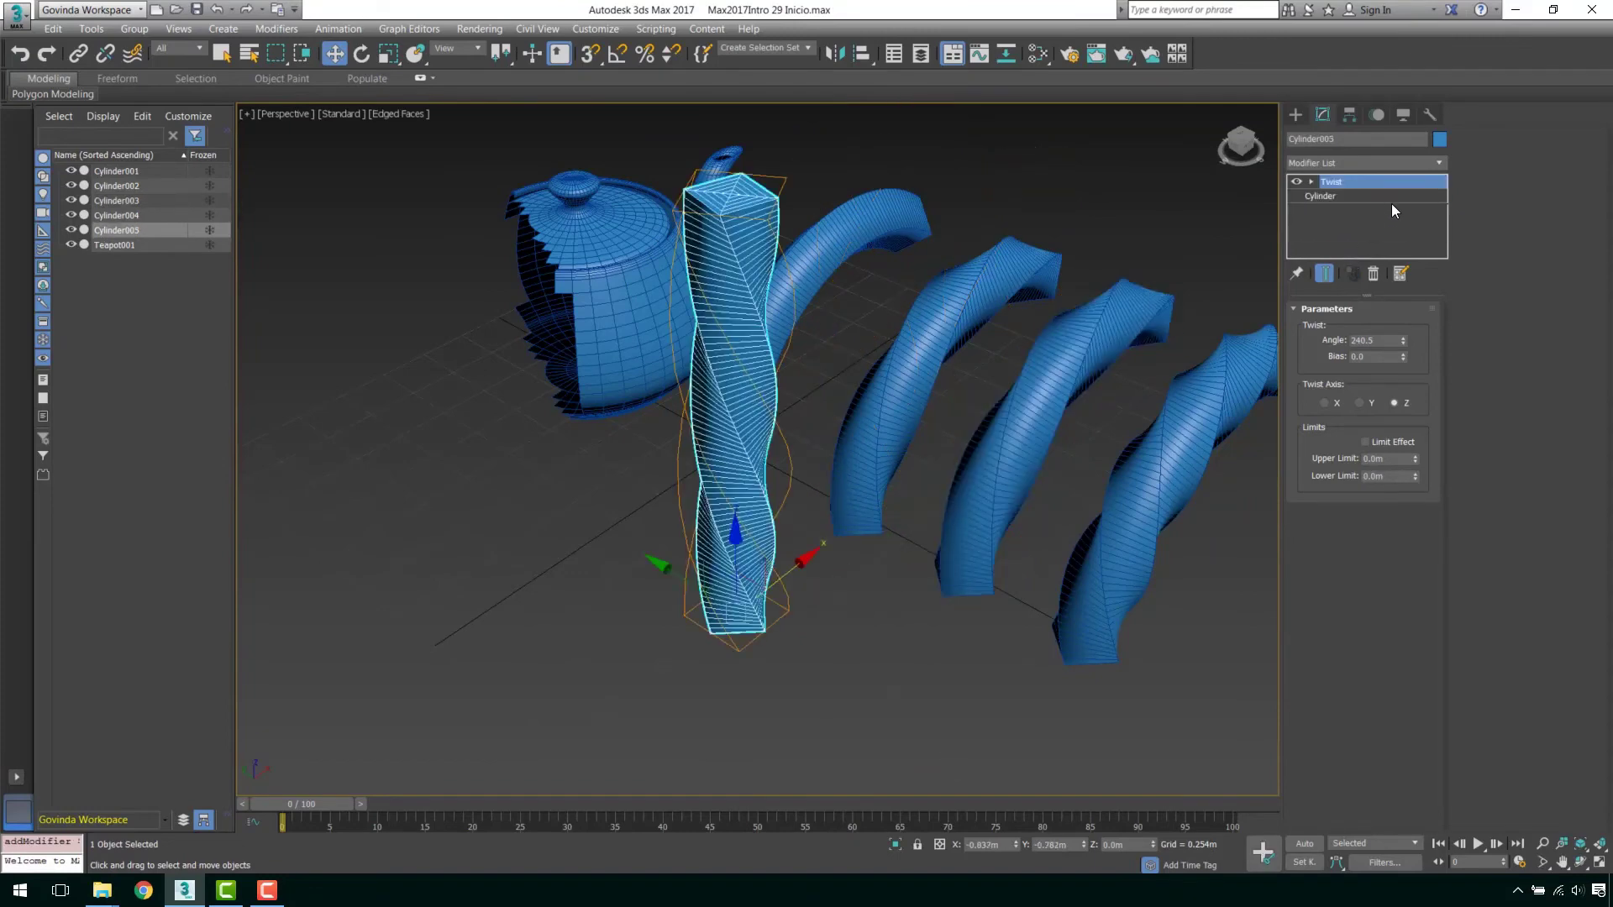
drag(1336, 181, 739, 563)
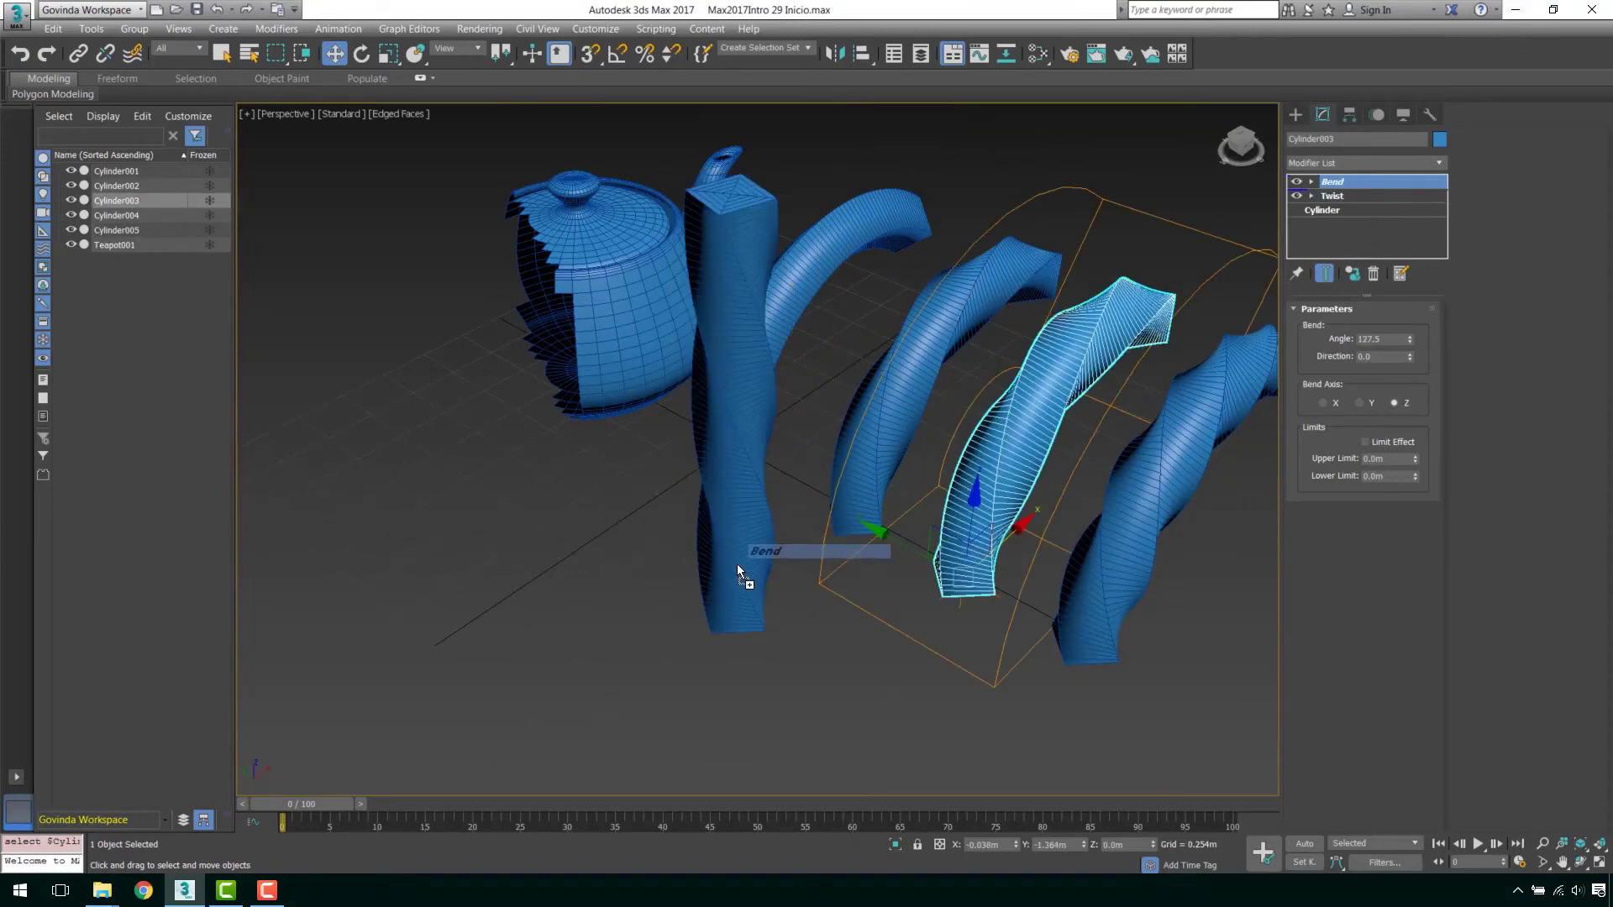
key(ctrl+z)
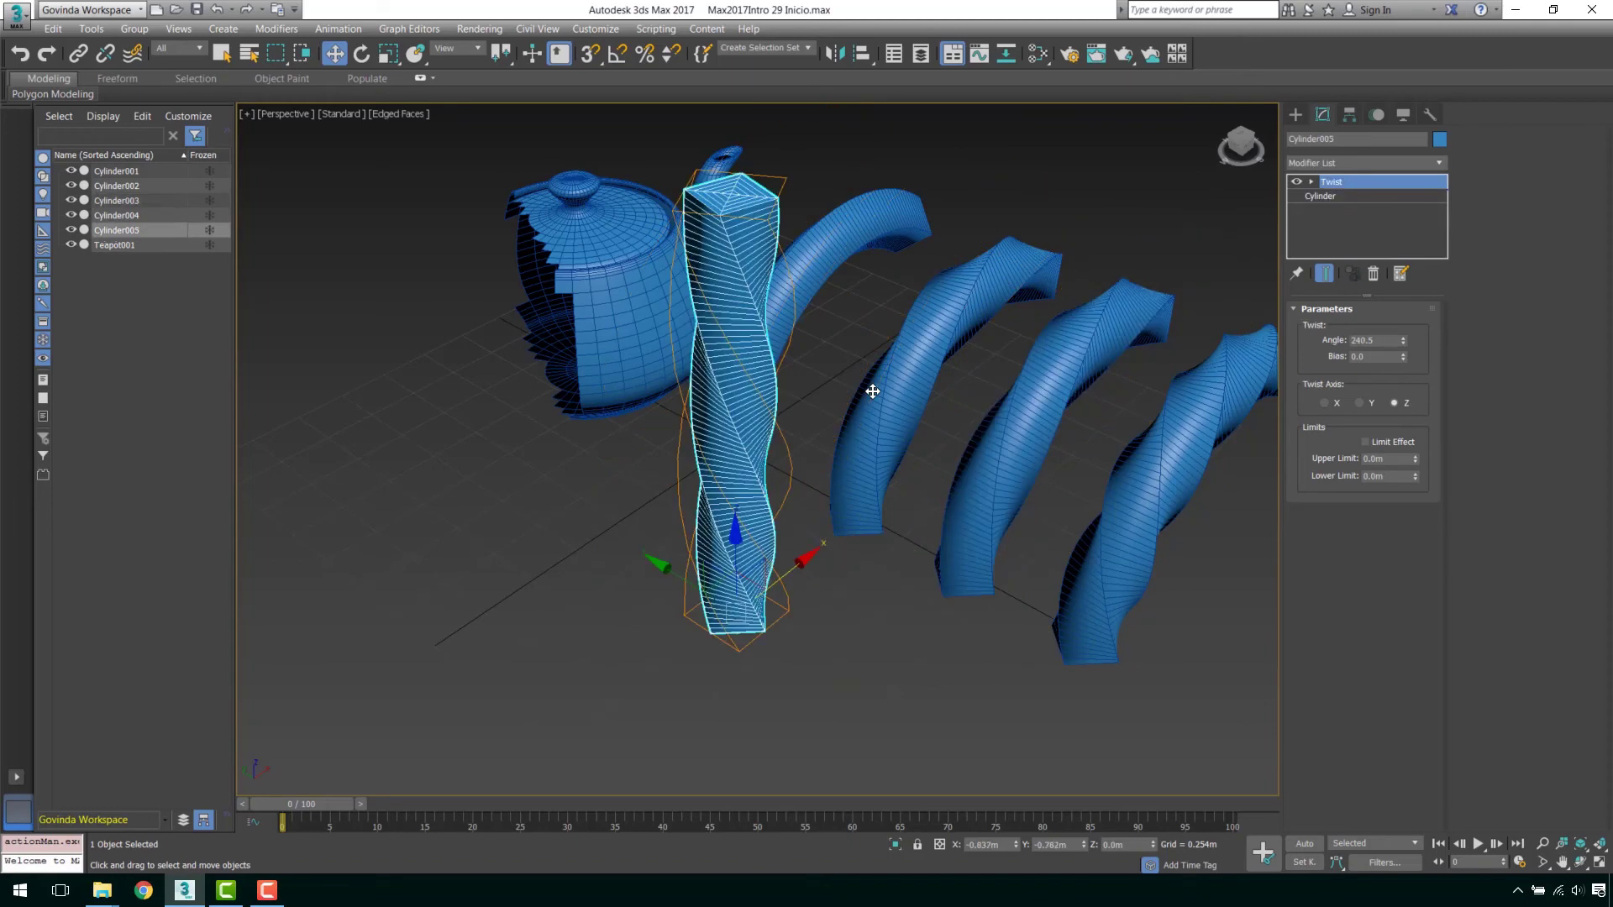
key(ctrl+z)
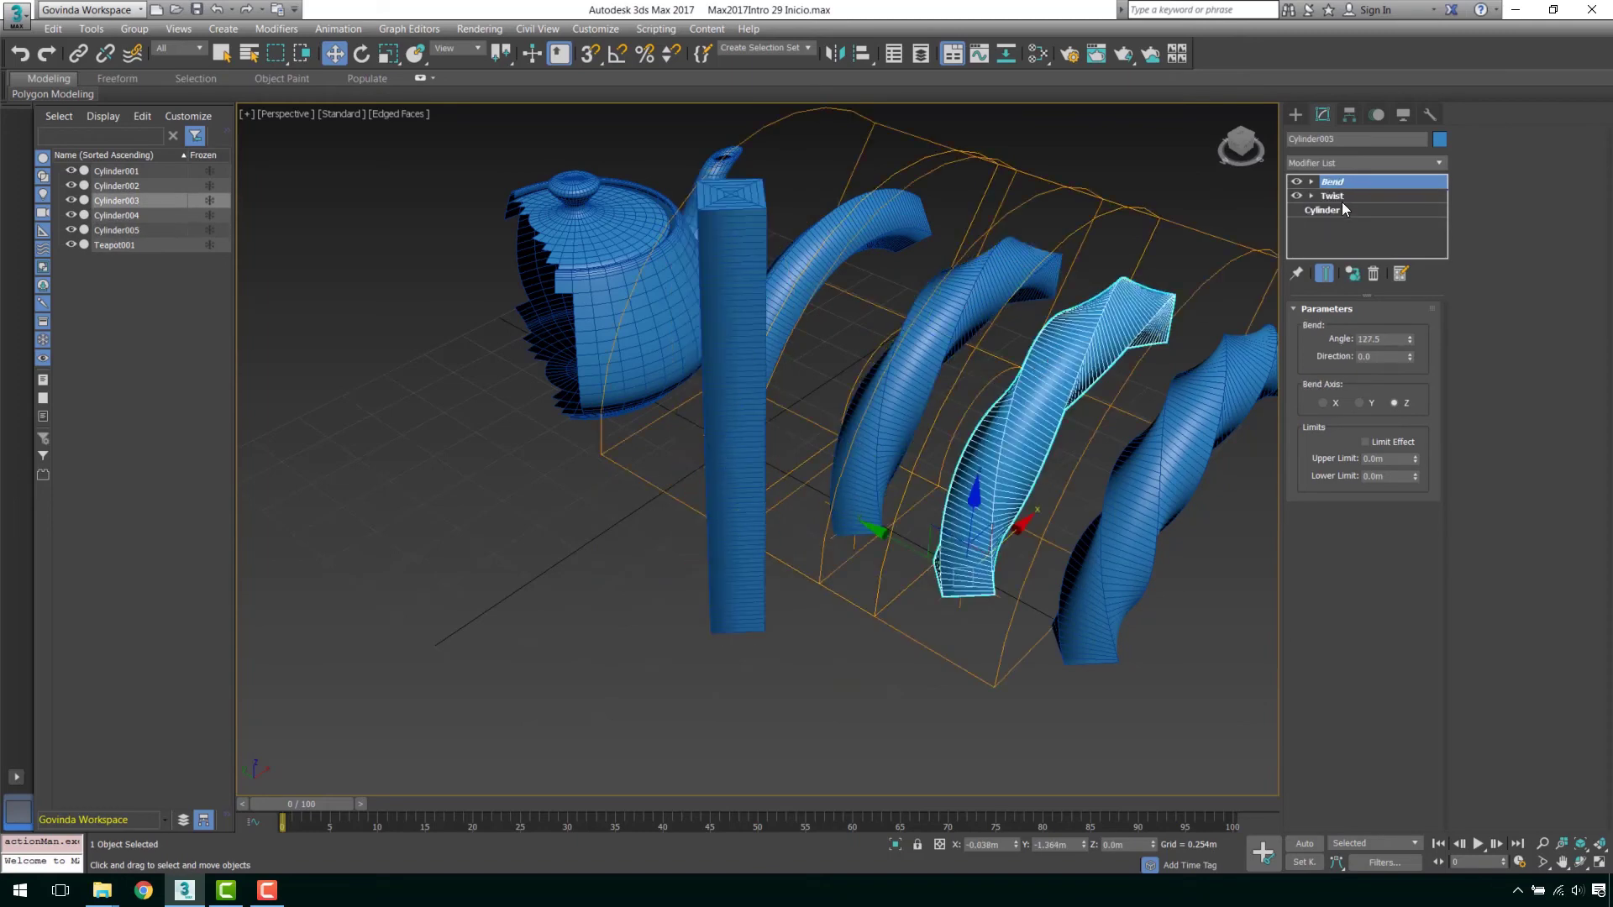
- Copy Cylinder003's Bend and Twist together and paste them onto Cylinder005's Cylinder entry
ctrl+click(1336, 195)
right_click(1341, 199)
click(1385, 262)
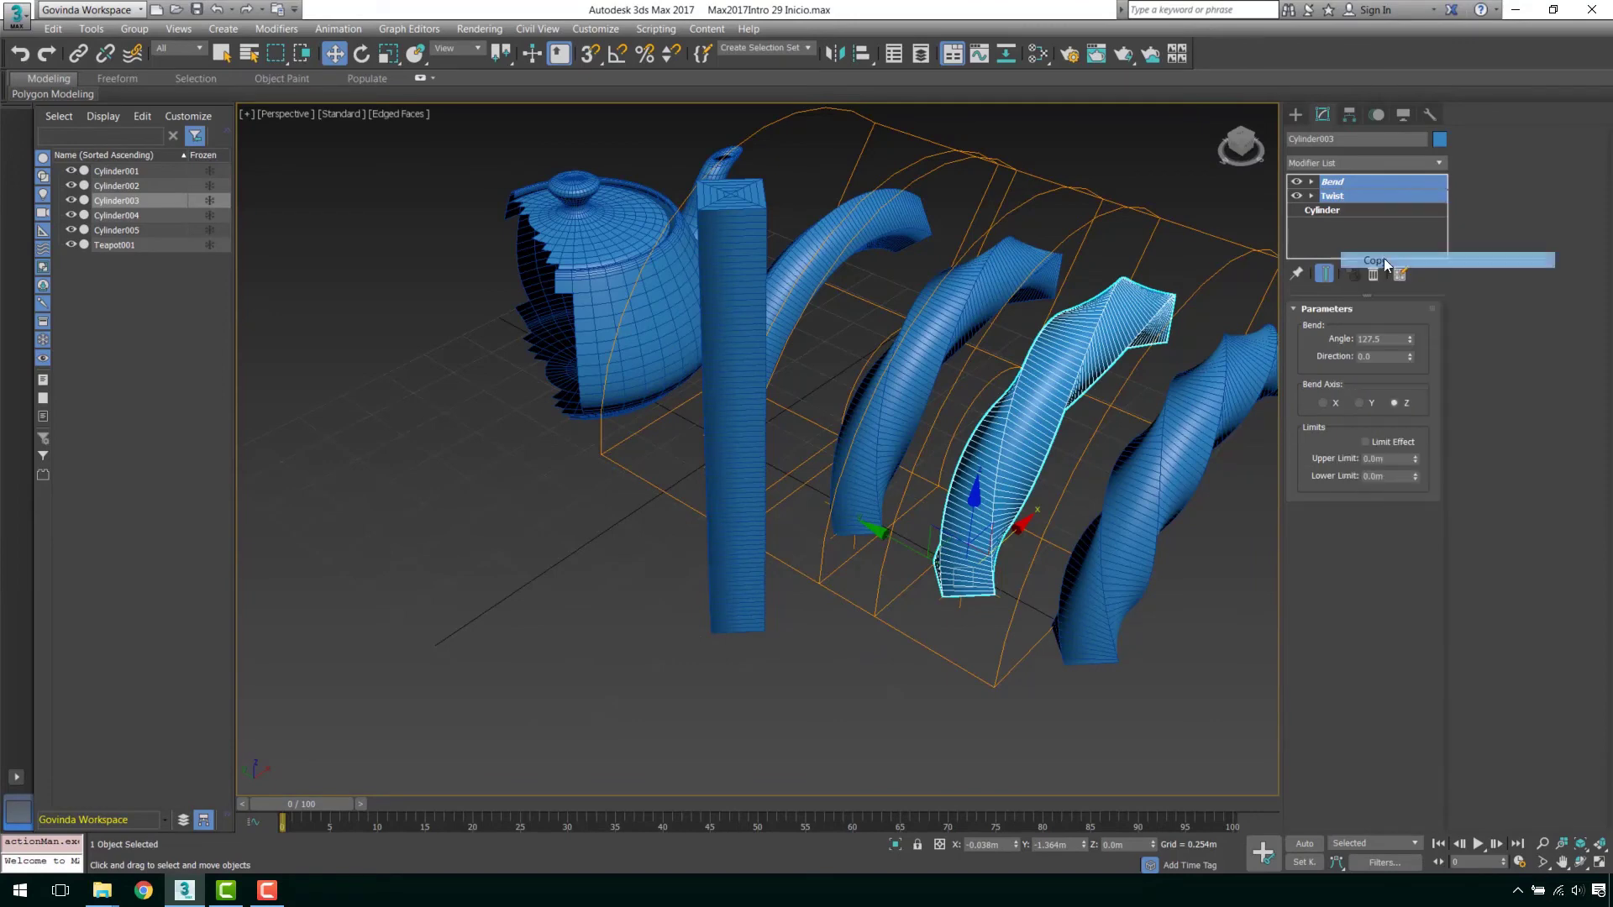
click(731, 378)
right_click(1352, 198)
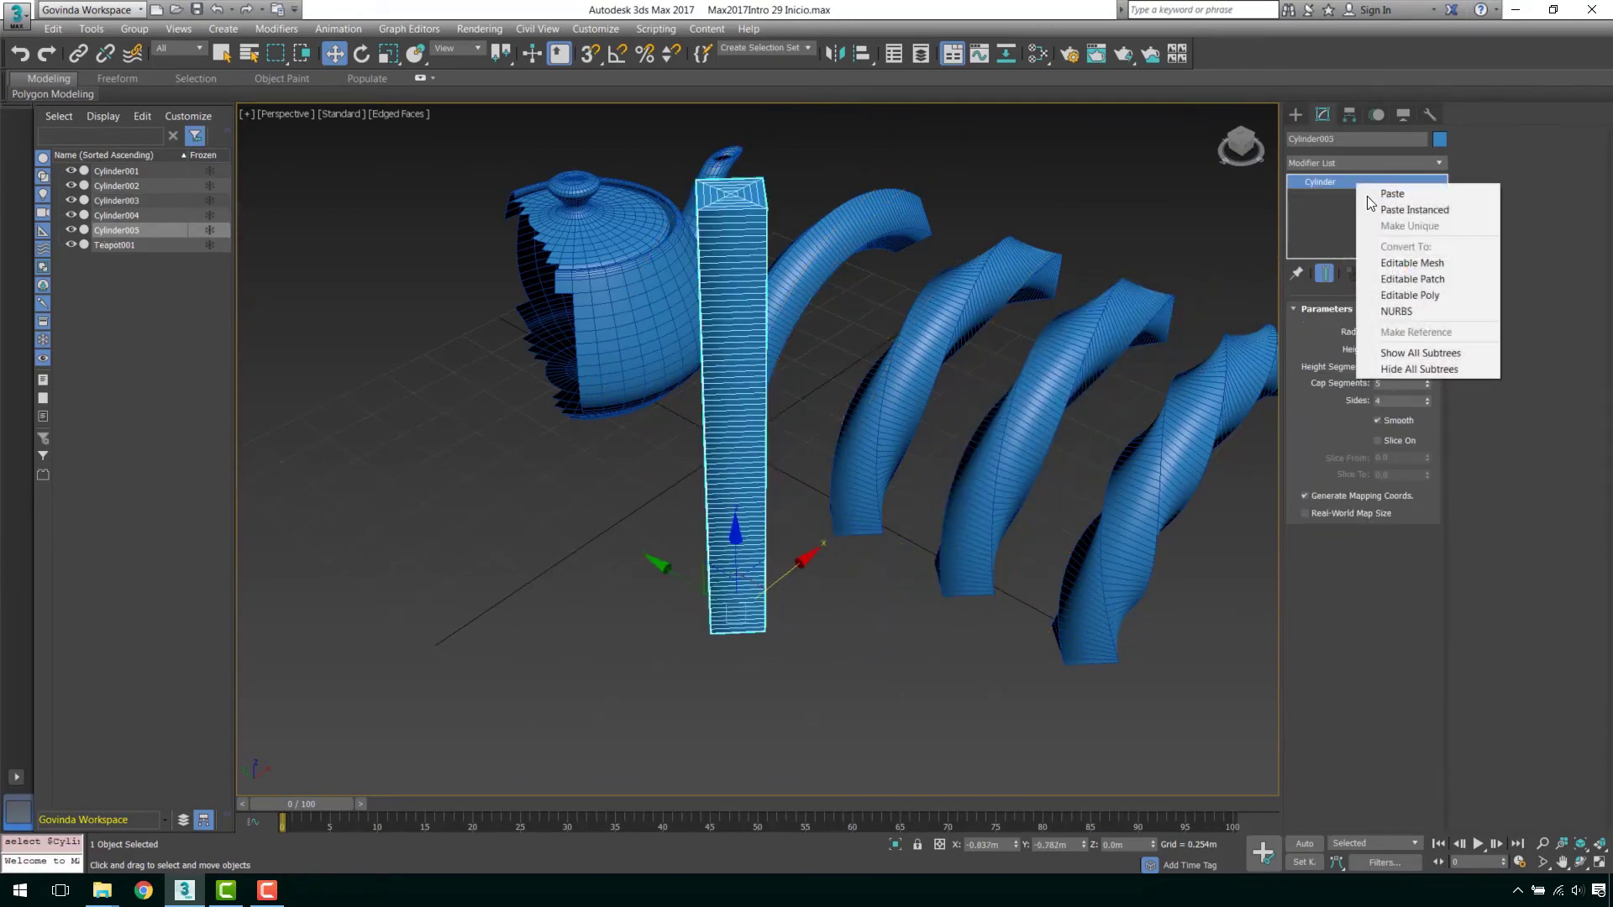
click(1390, 193)
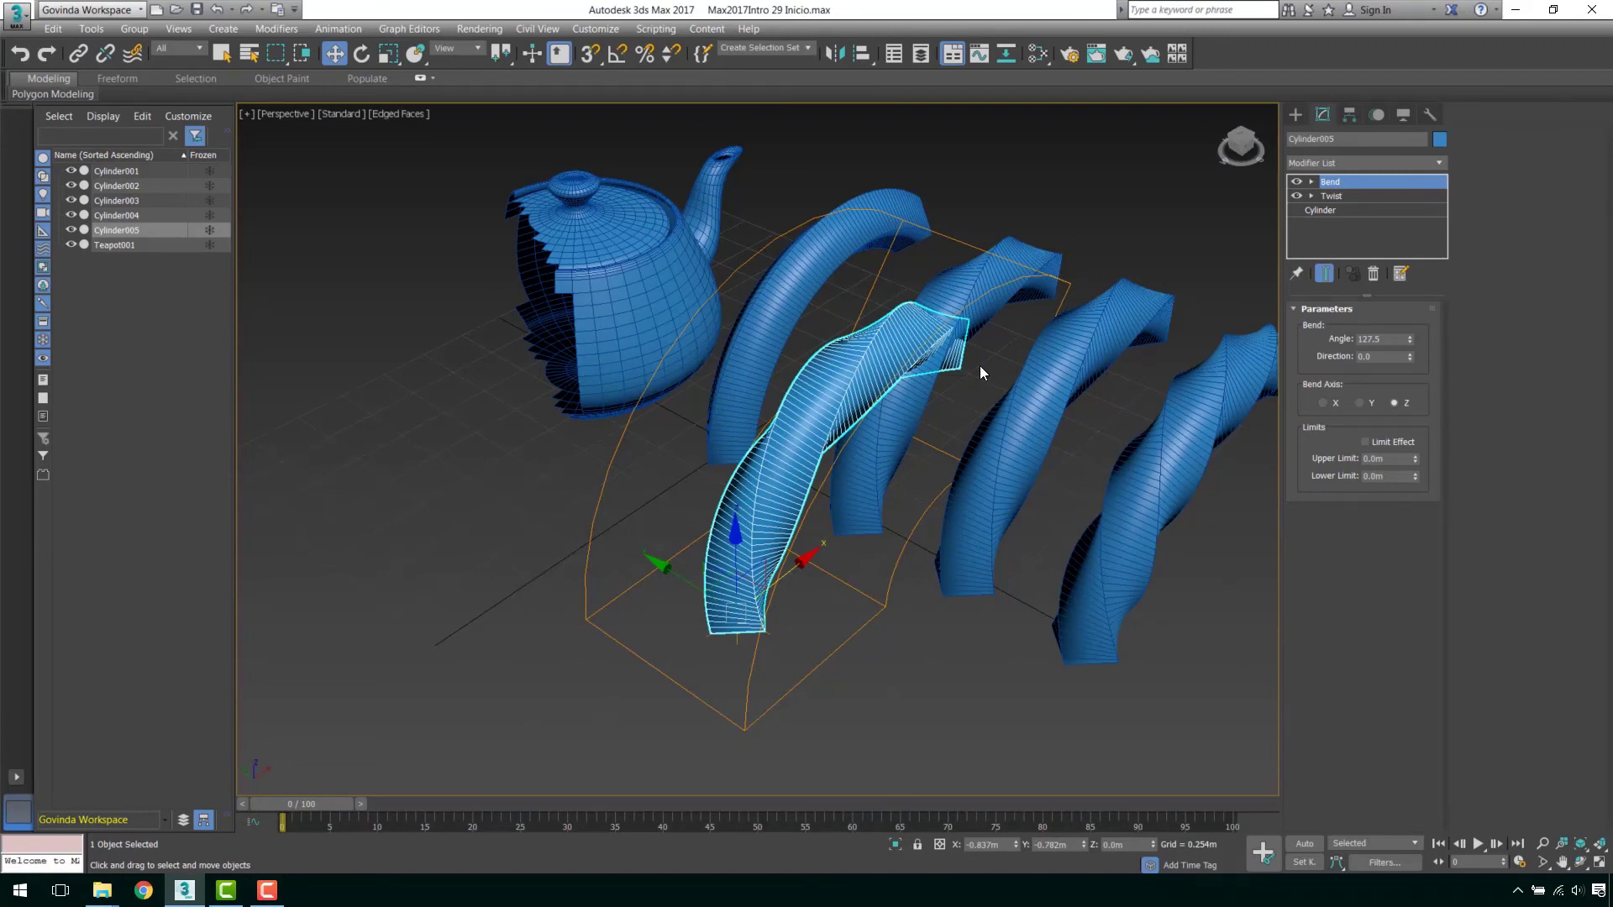
- Rename Cylinder005's Bend modifier in the stack to 'Doblez'
middle_drag(893, 363, 797, 360)
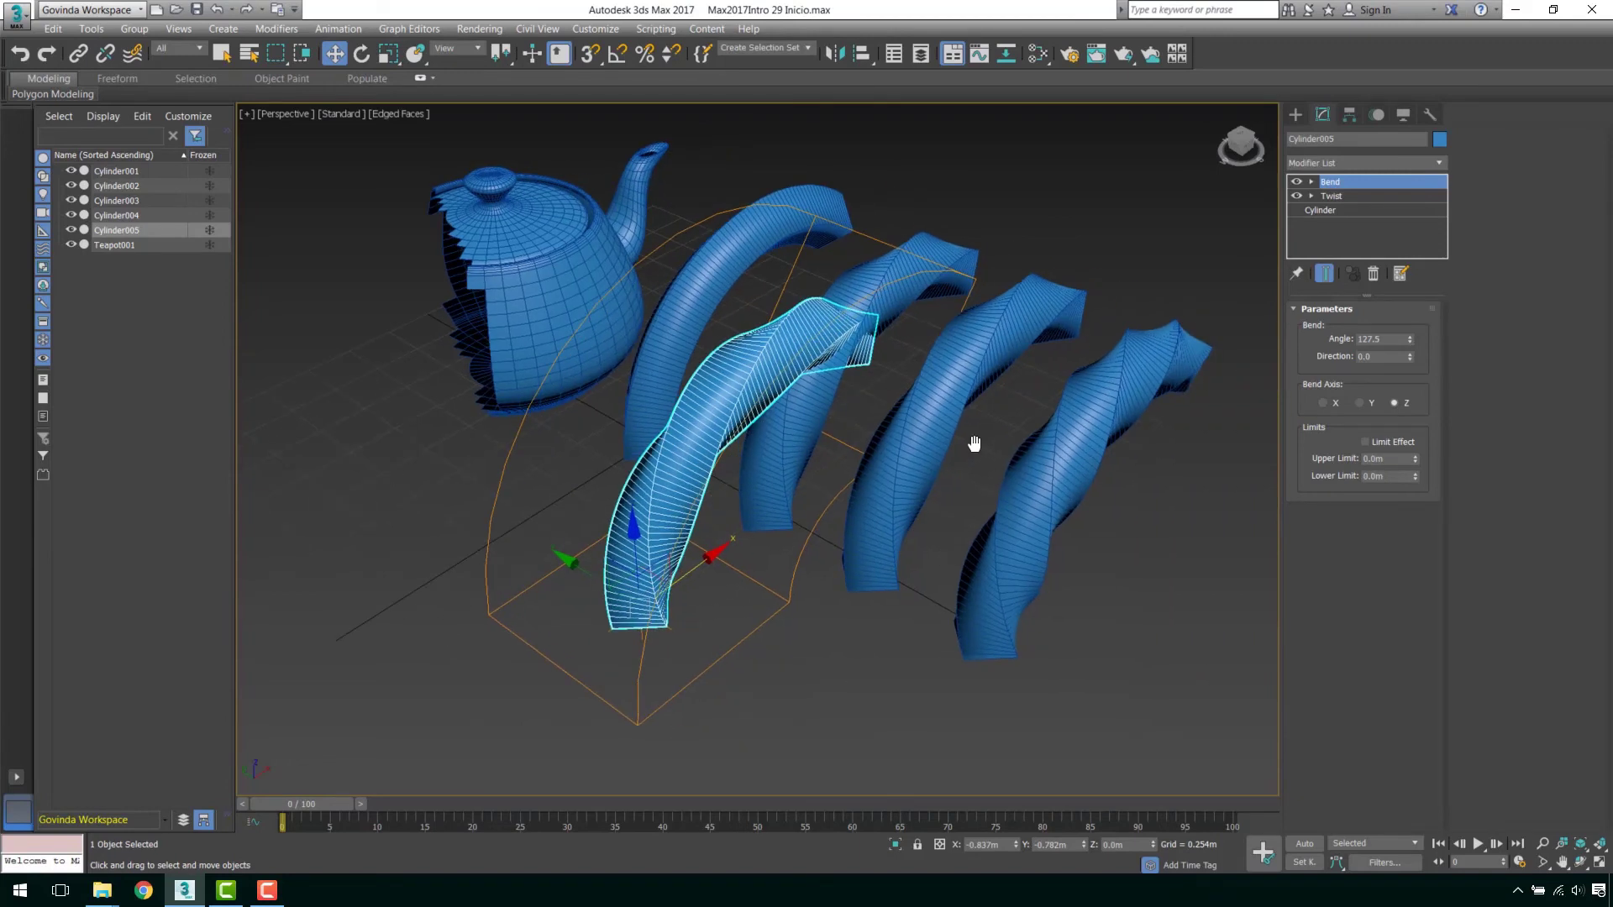
right_click(1335, 183)
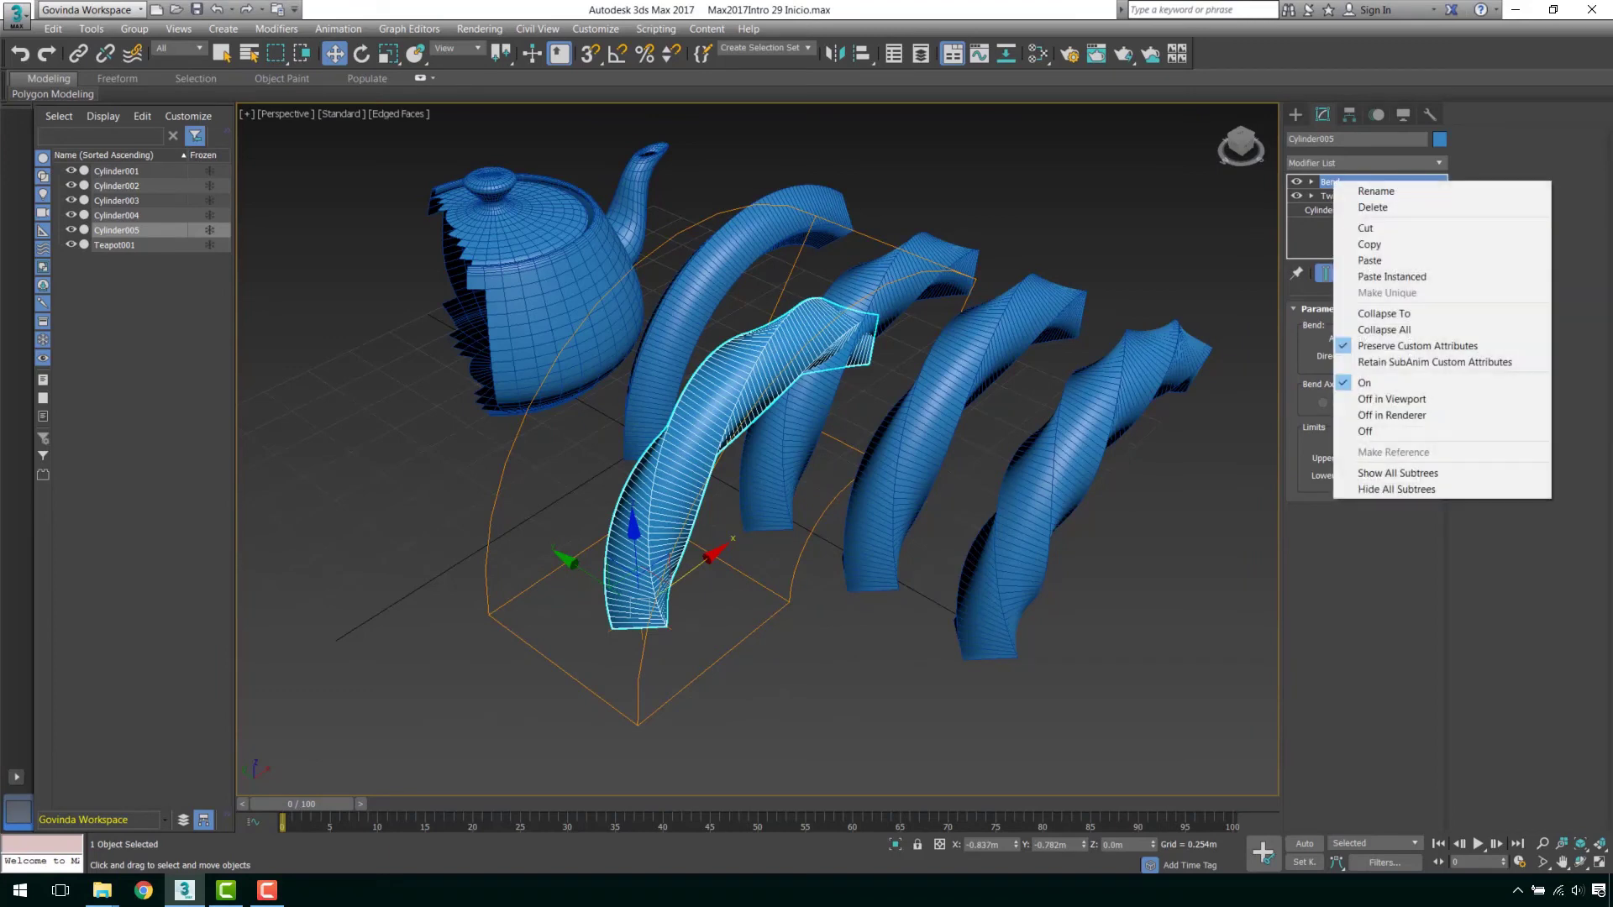
click(1365, 193)
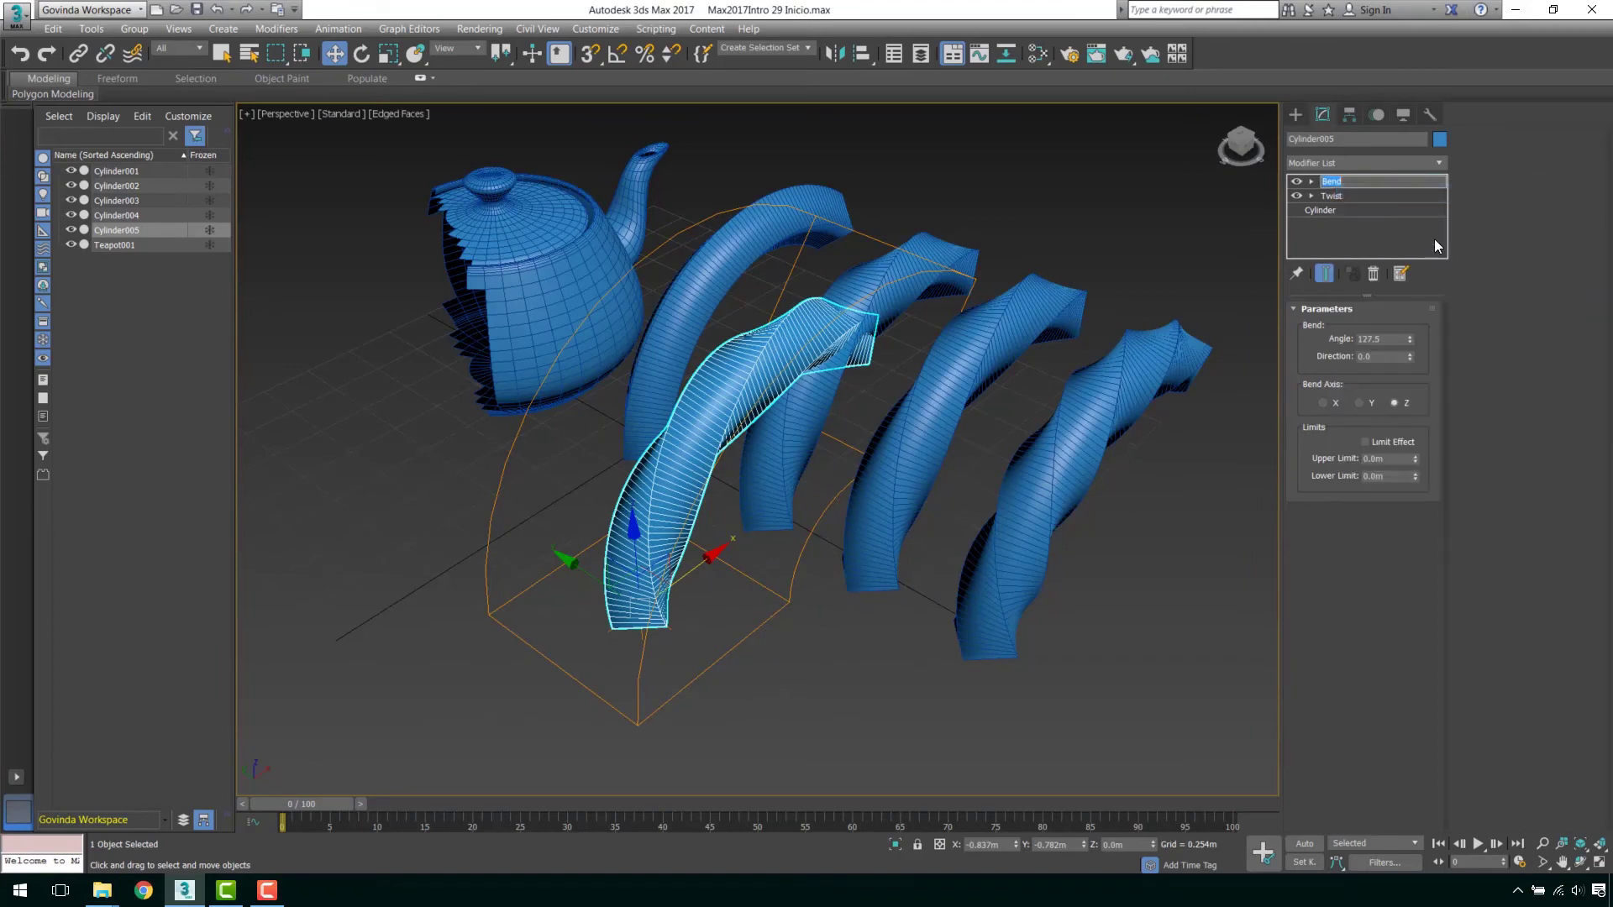
text(Doblez)
click(1197, 506)
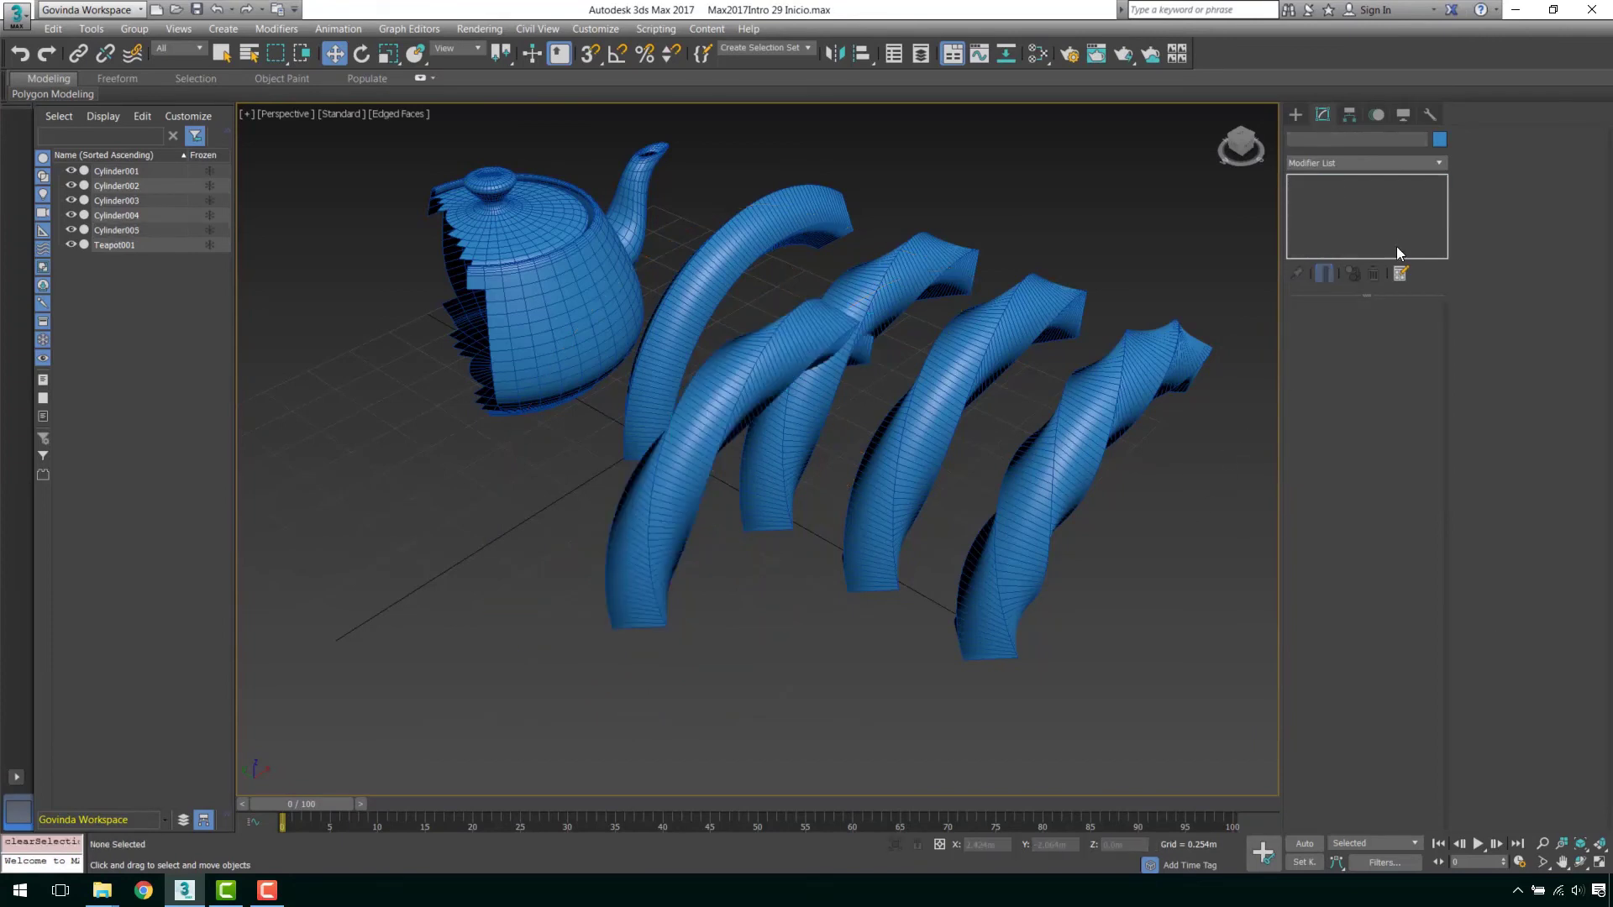
- Reselect the twisted, bent column and zoom and pan to show the whole group
click(729, 466)
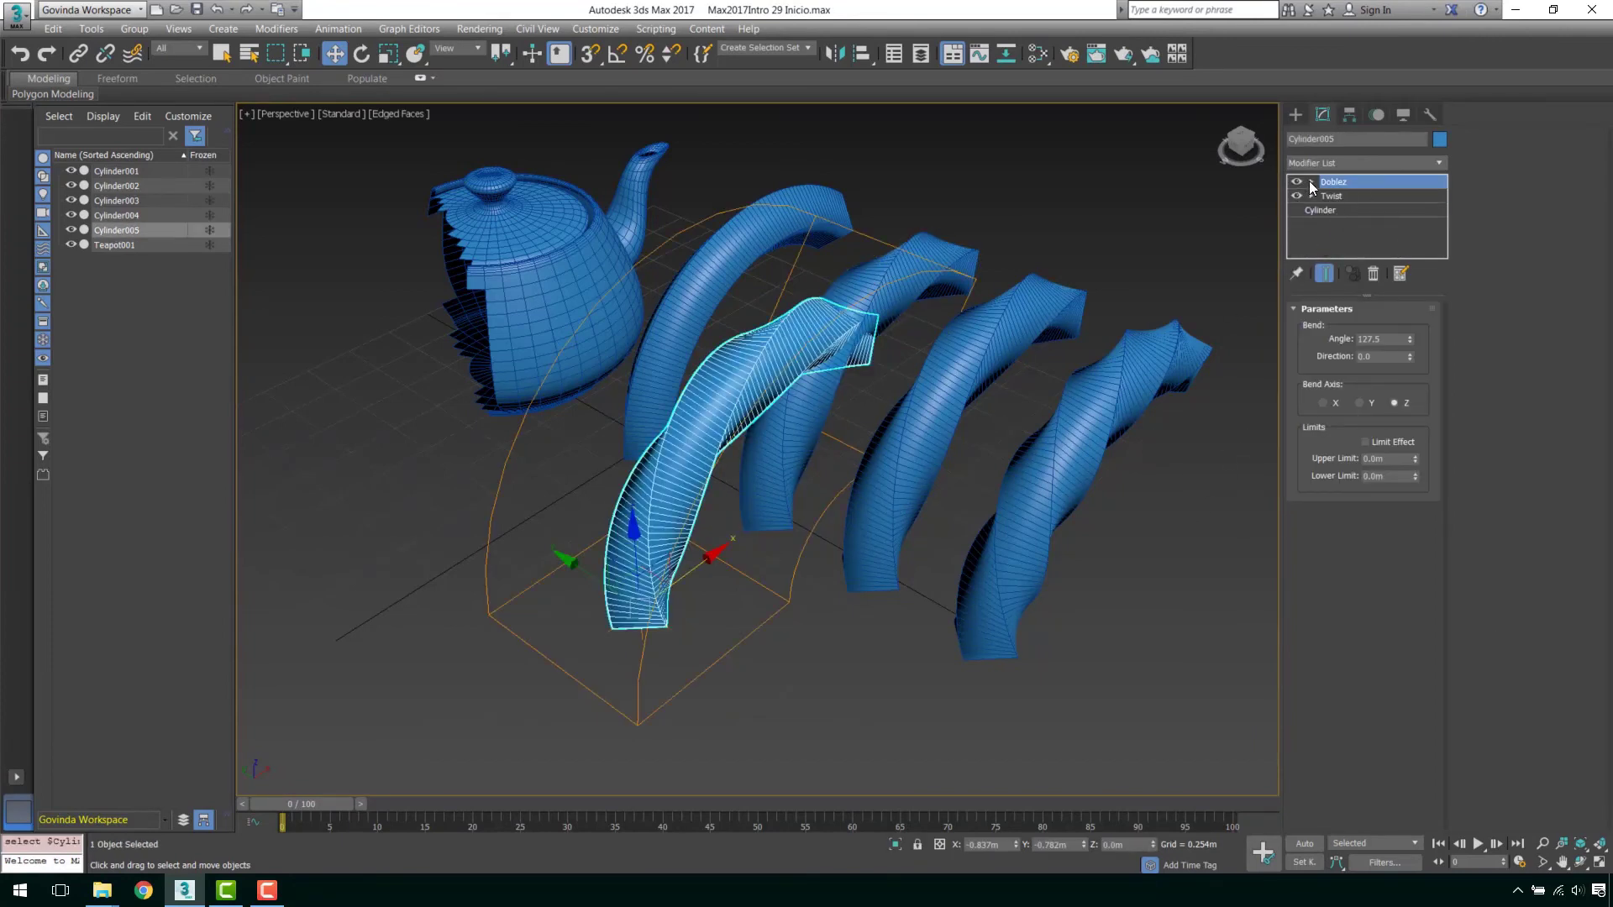
scroll(740, 353, up, 3)
scroll(698, 252, up, 2)
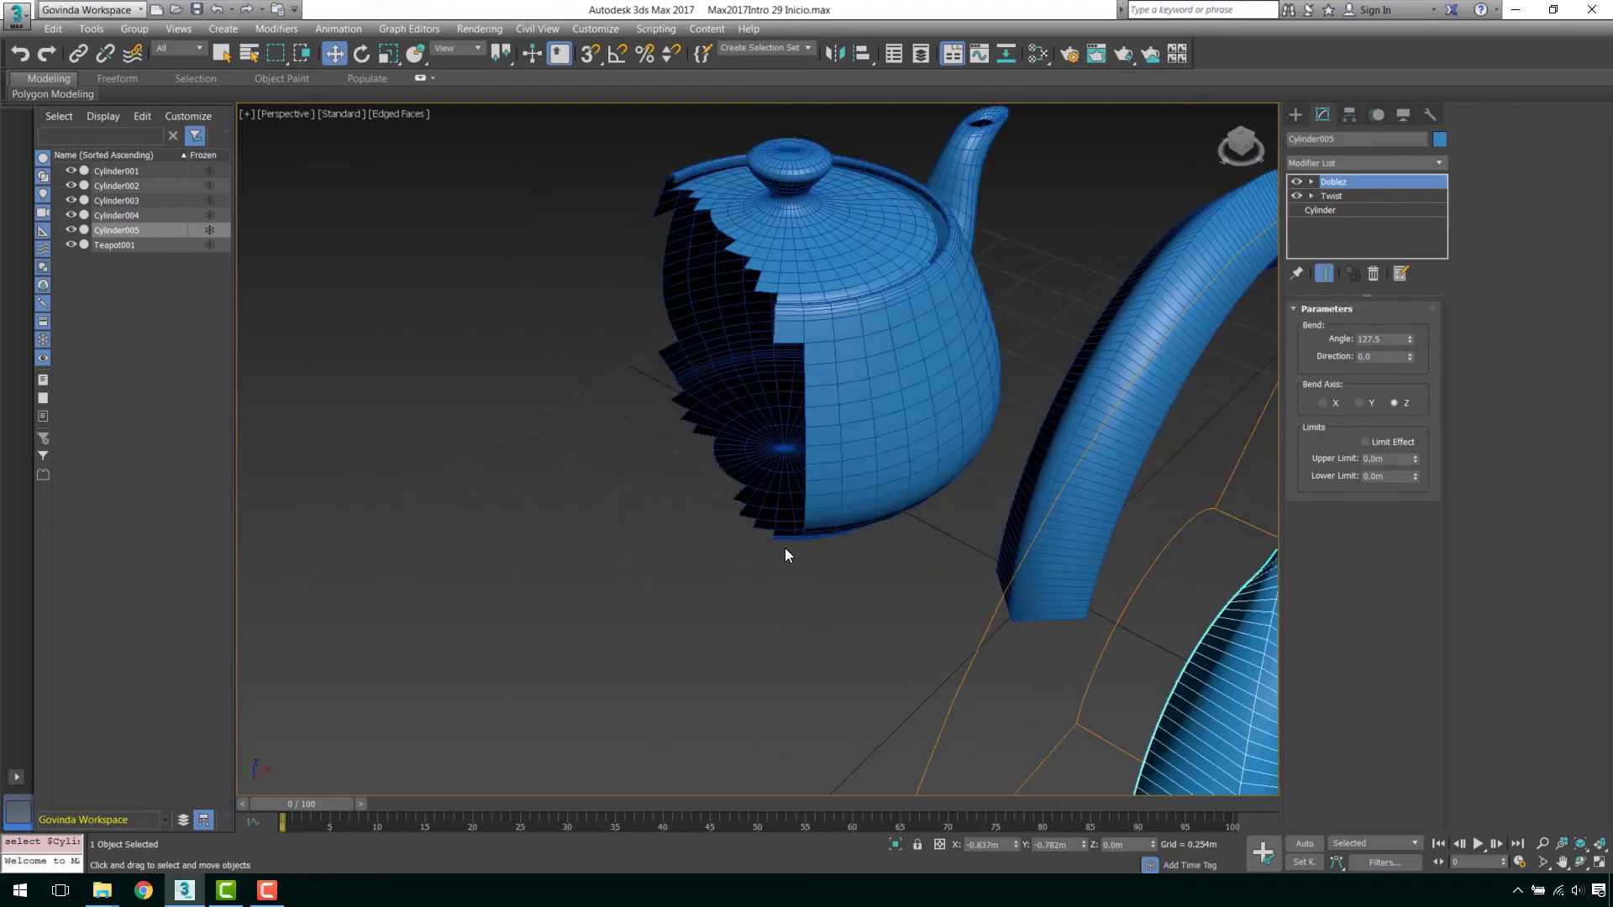
scroll(765, 271, down, 2)
middle_drag(765, 272, 663, 273)
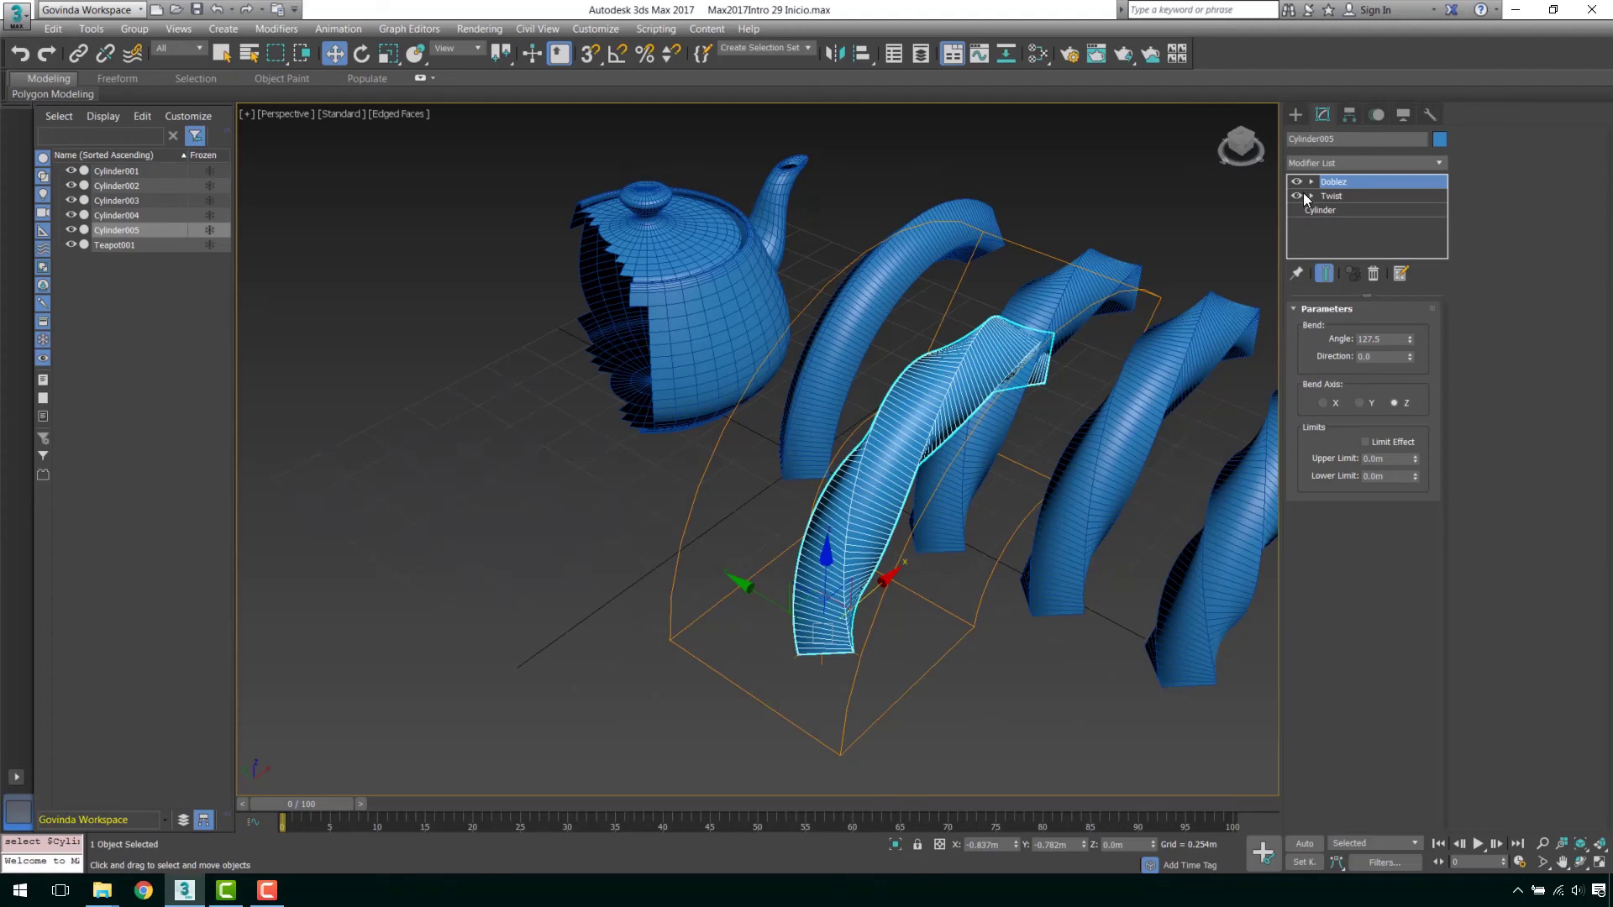
- Rename the Doblez bend modifier to 'Doblez Derecha'
click(1349, 184)
click(1349, 184)
click(1347, 181)
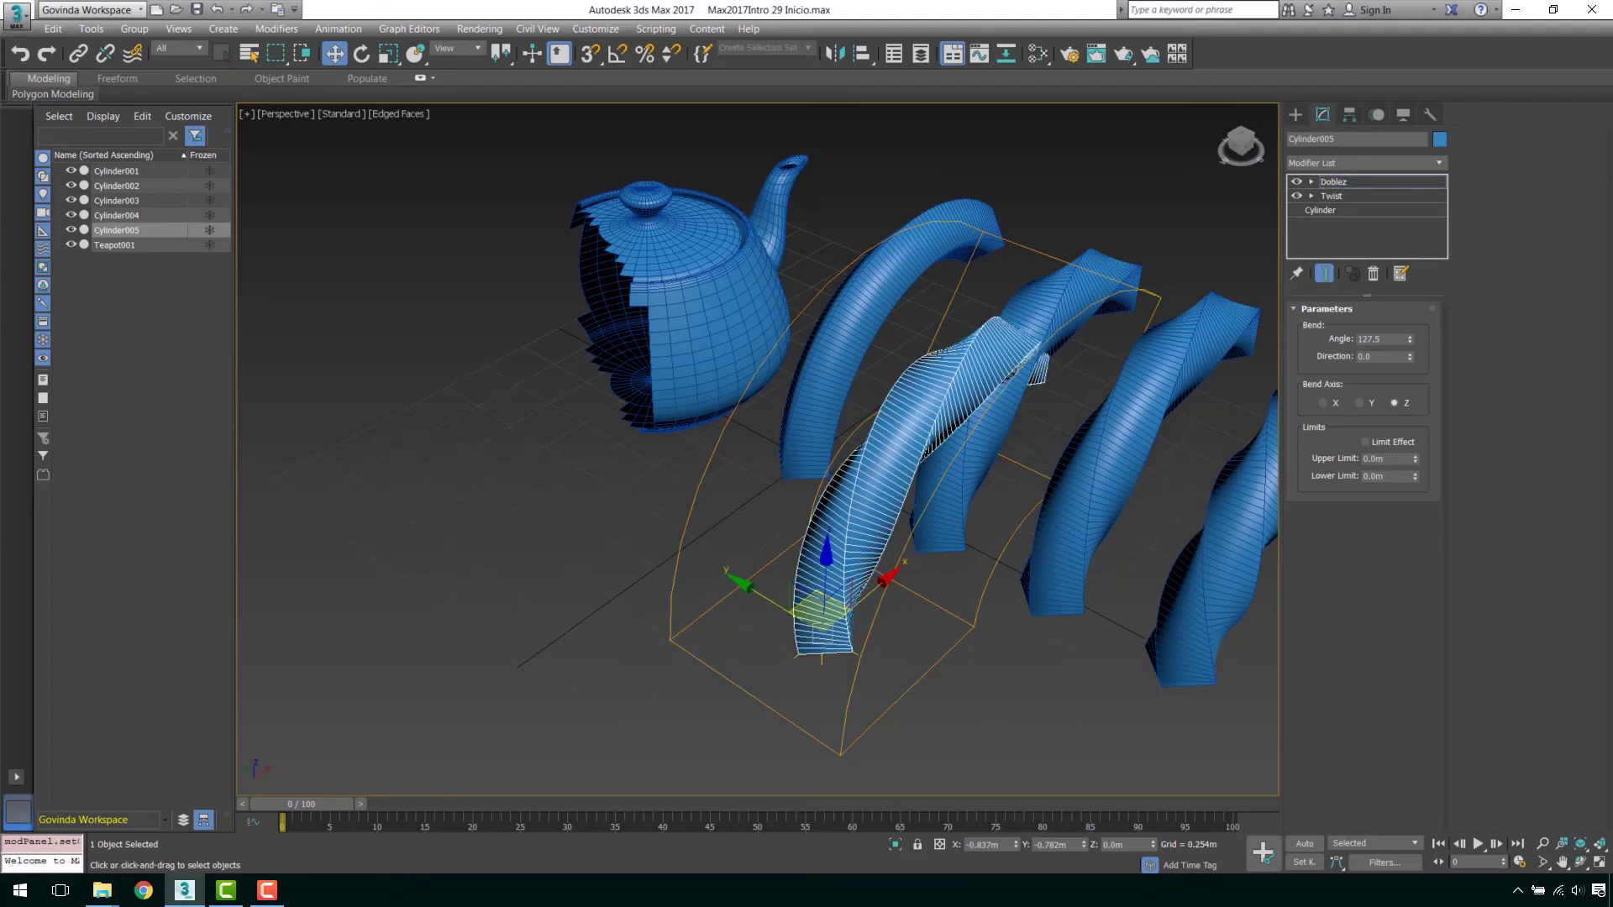
right_click(1348, 182)
click(1388, 190)
text(Derecha)
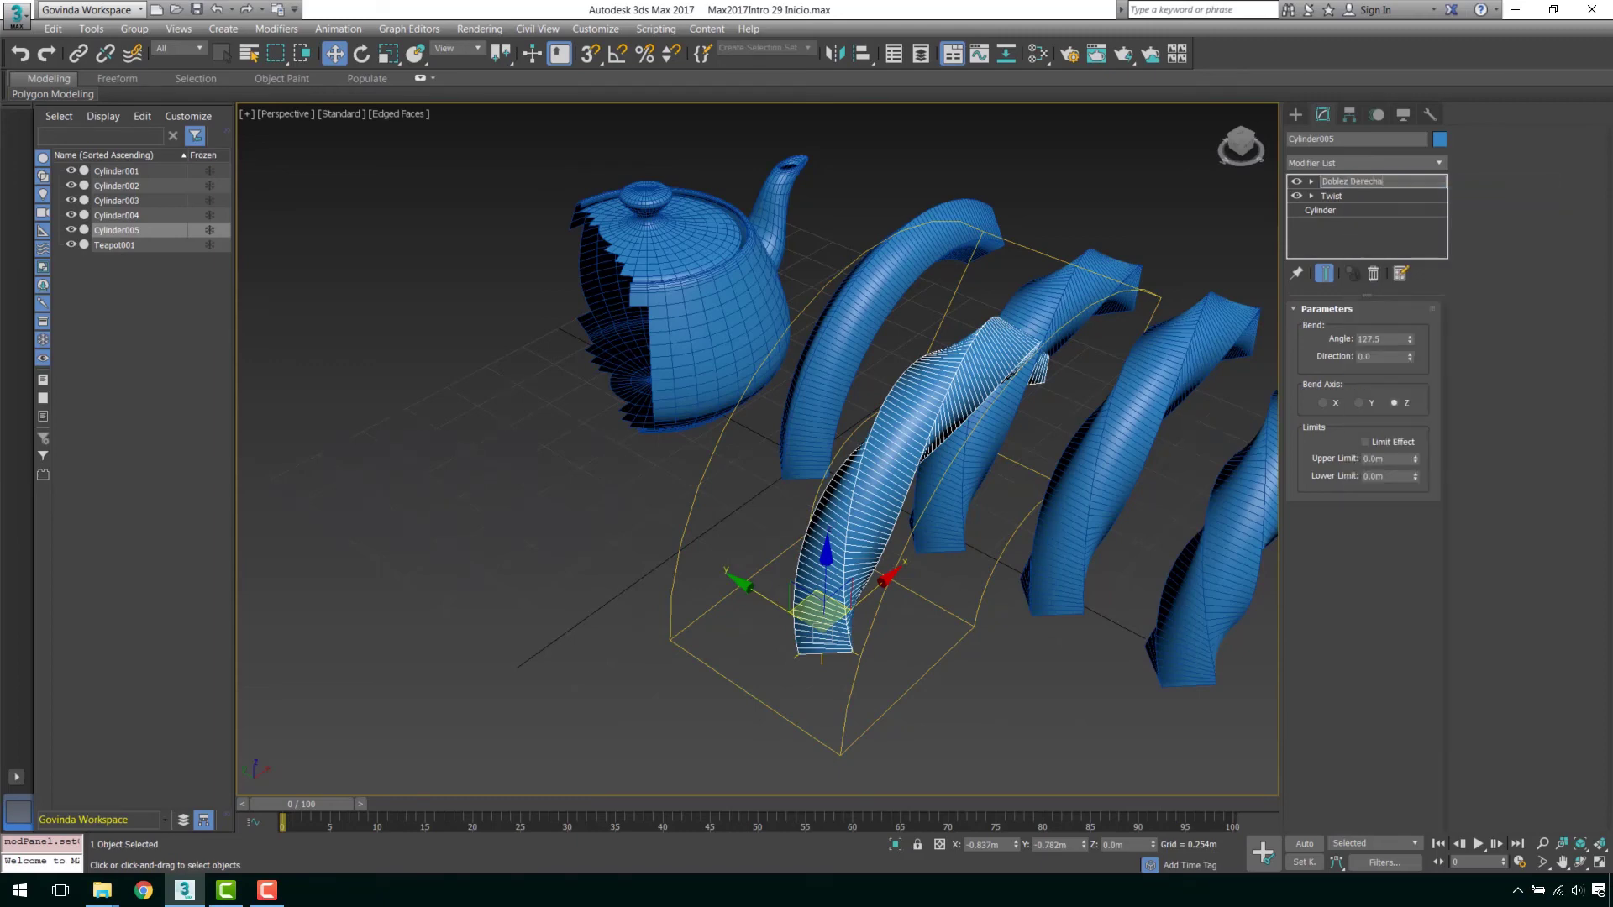
key(Return)
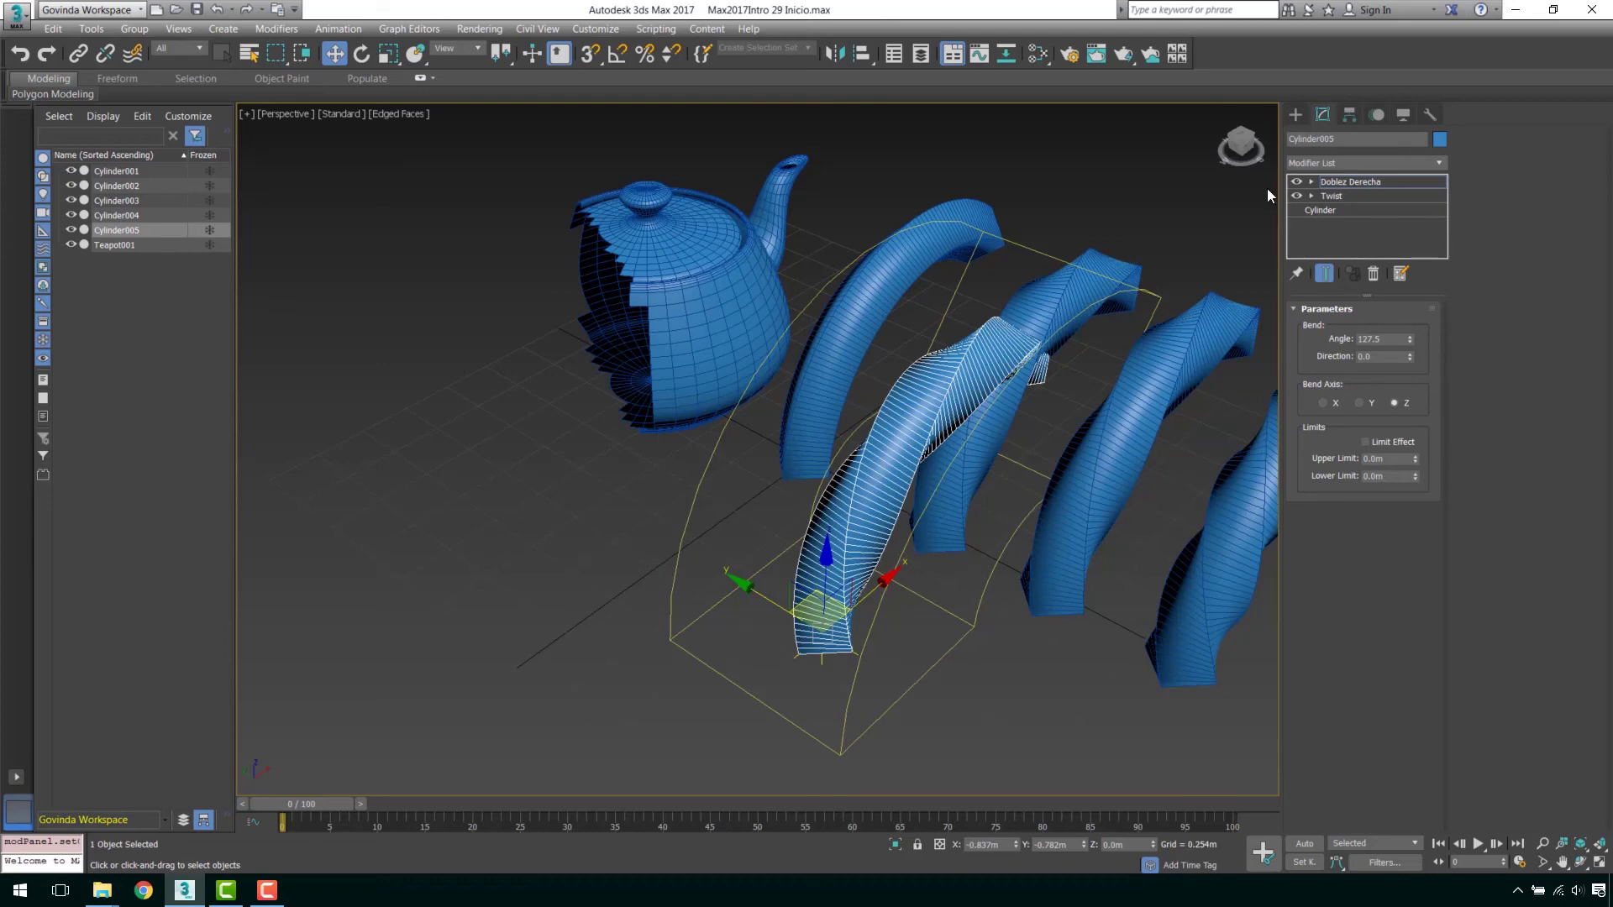
click(1296, 182)
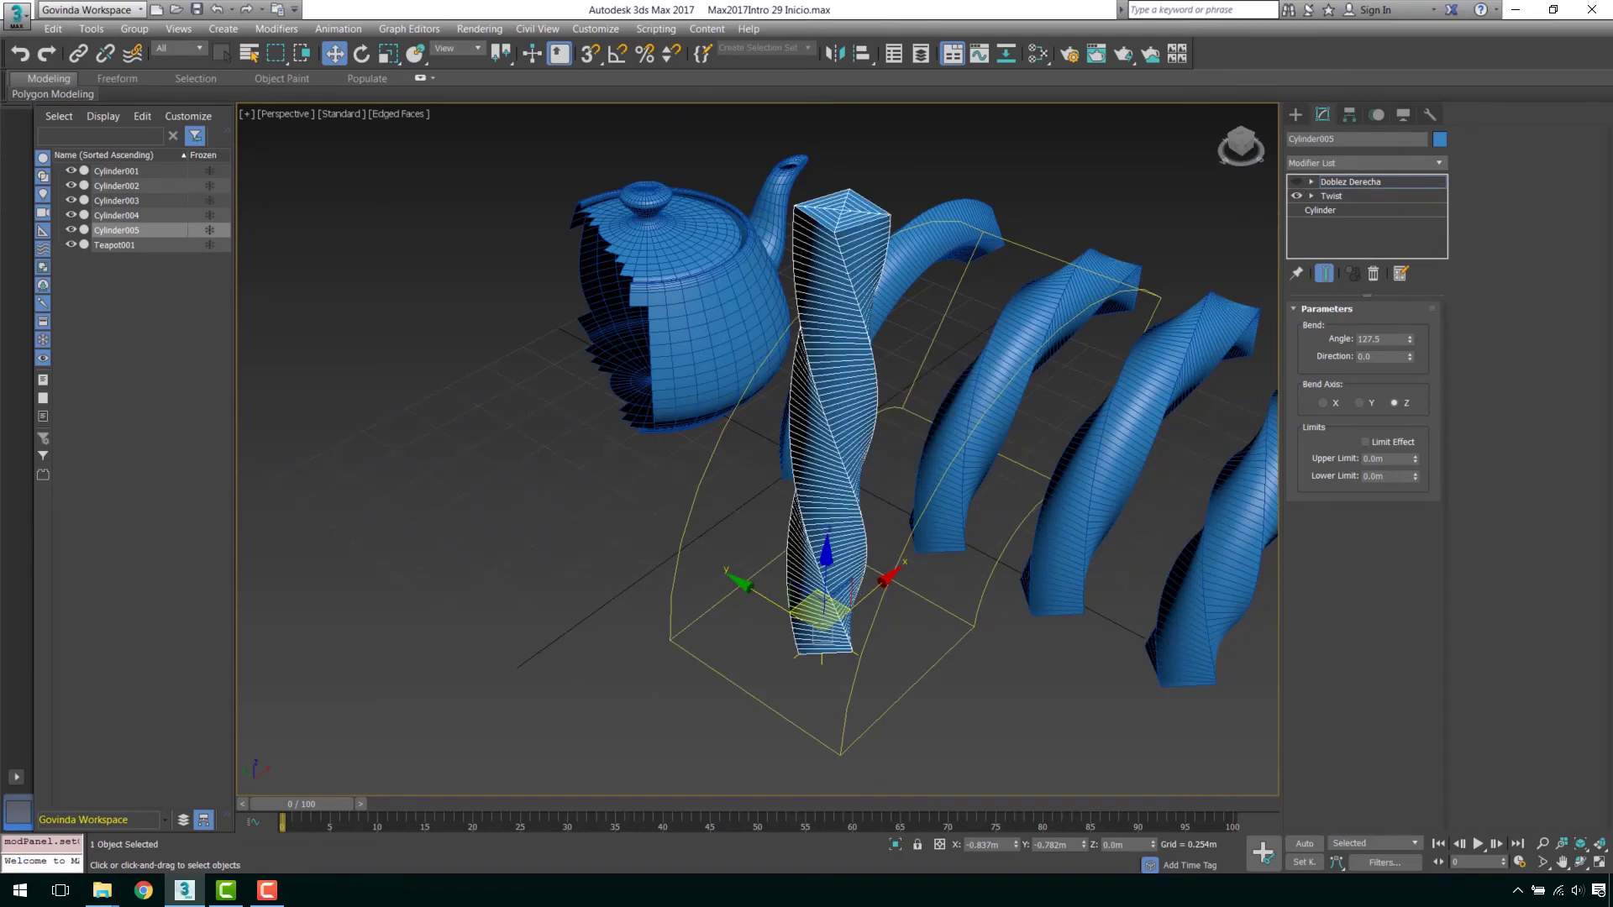
click(1297, 181)
- Copy and paste Doblez Derecha as a second bend above it, disabling the original
right_click(1334, 180)
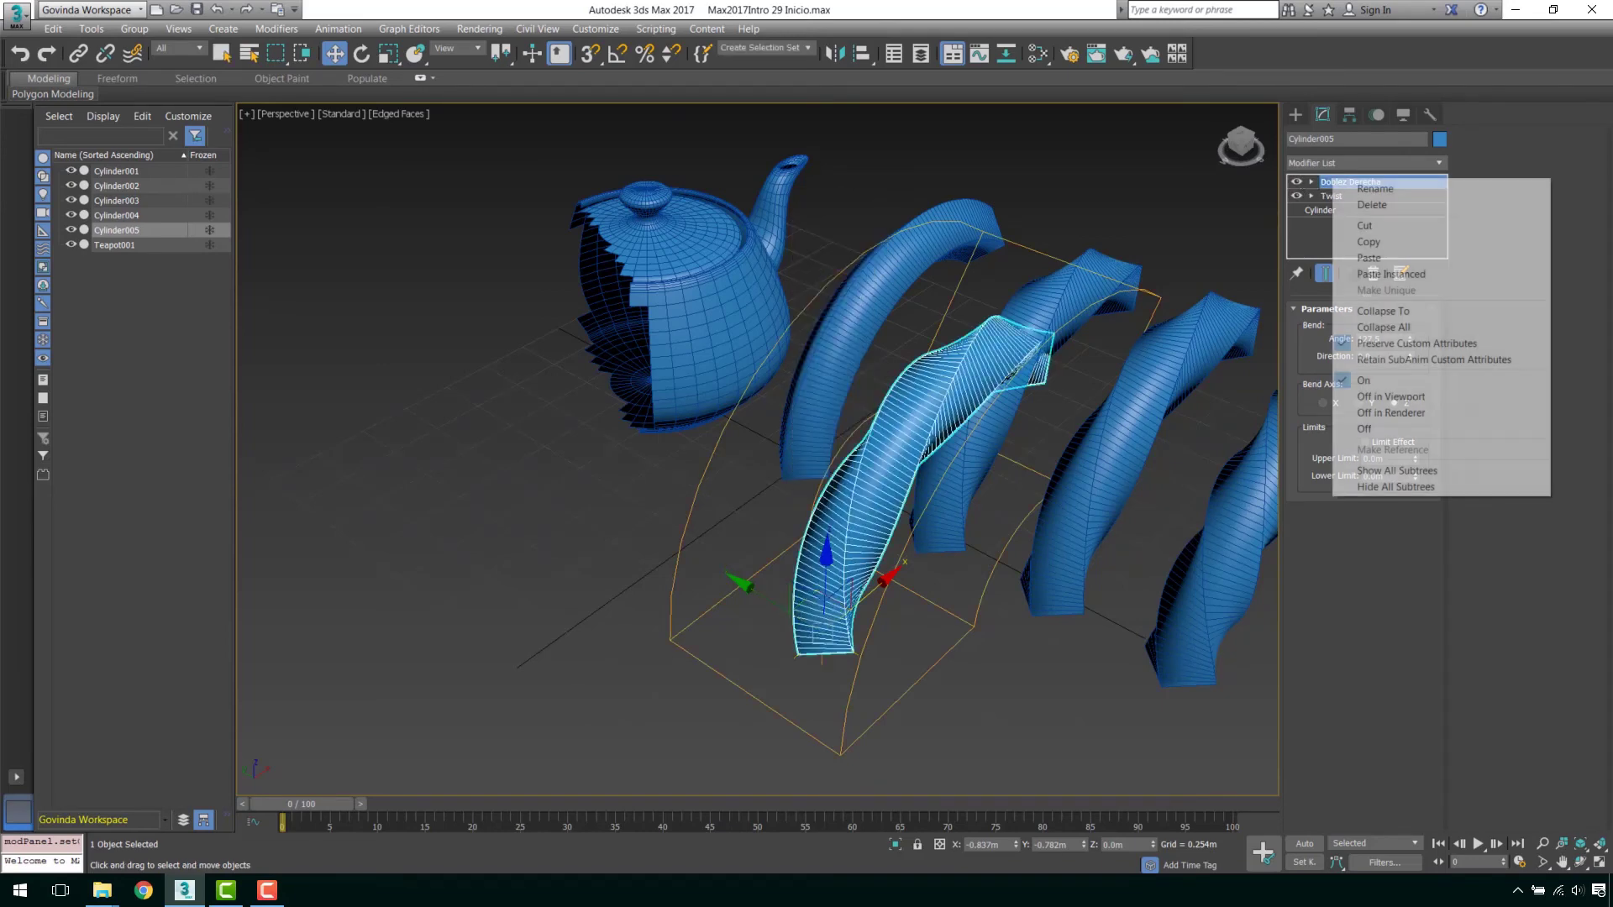
click(1394, 240)
right_click(1334, 184)
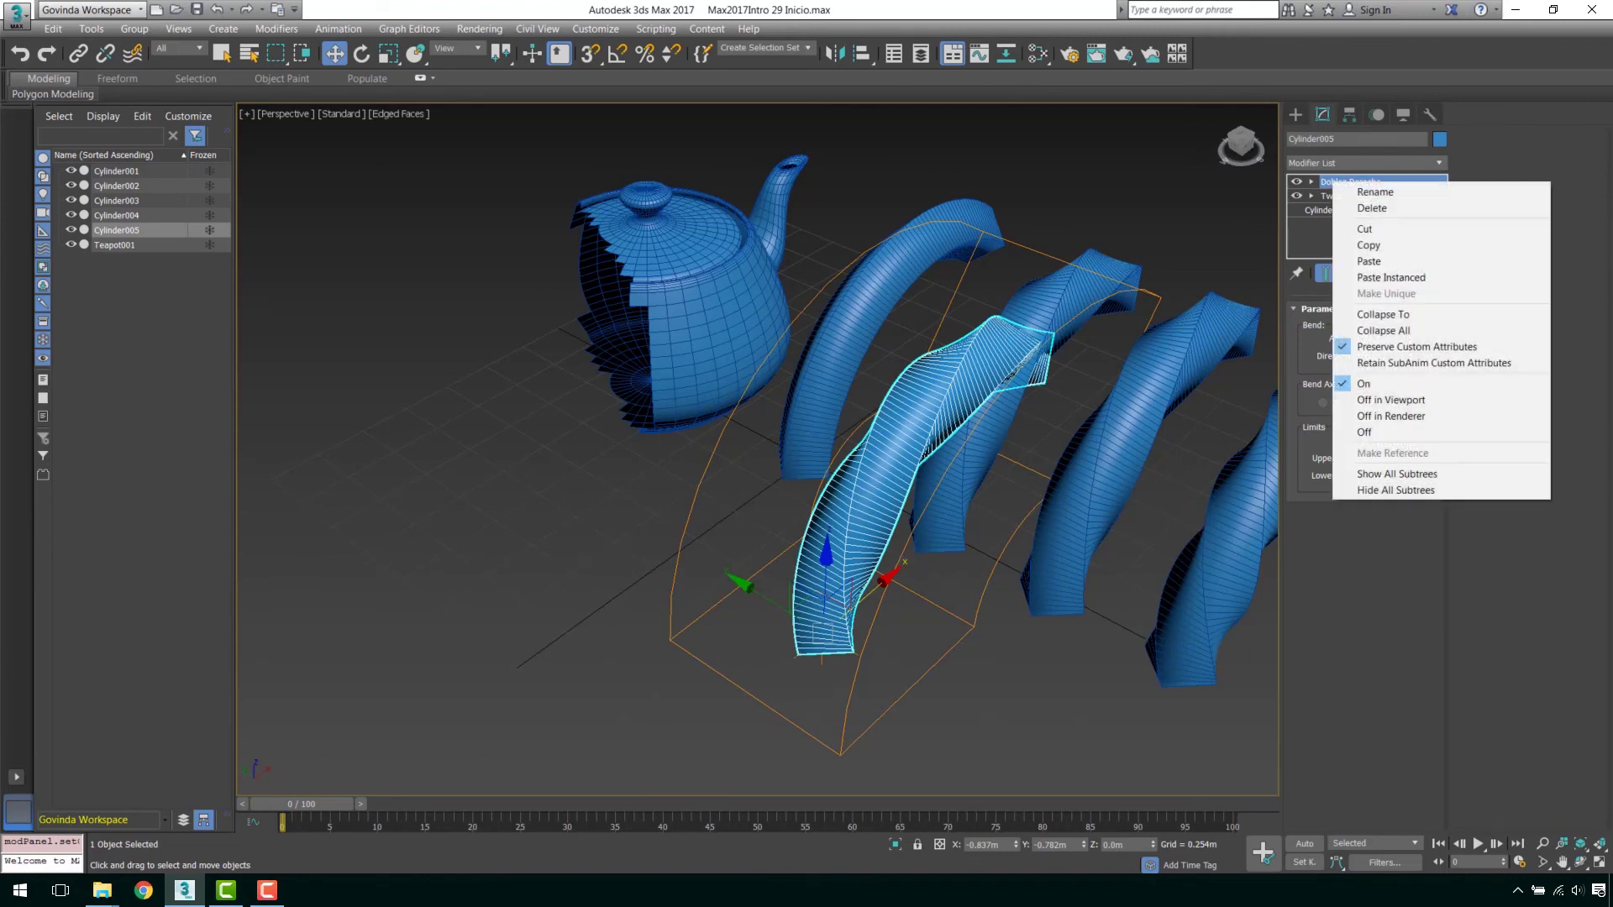
click(1369, 260)
click(1296, 196)
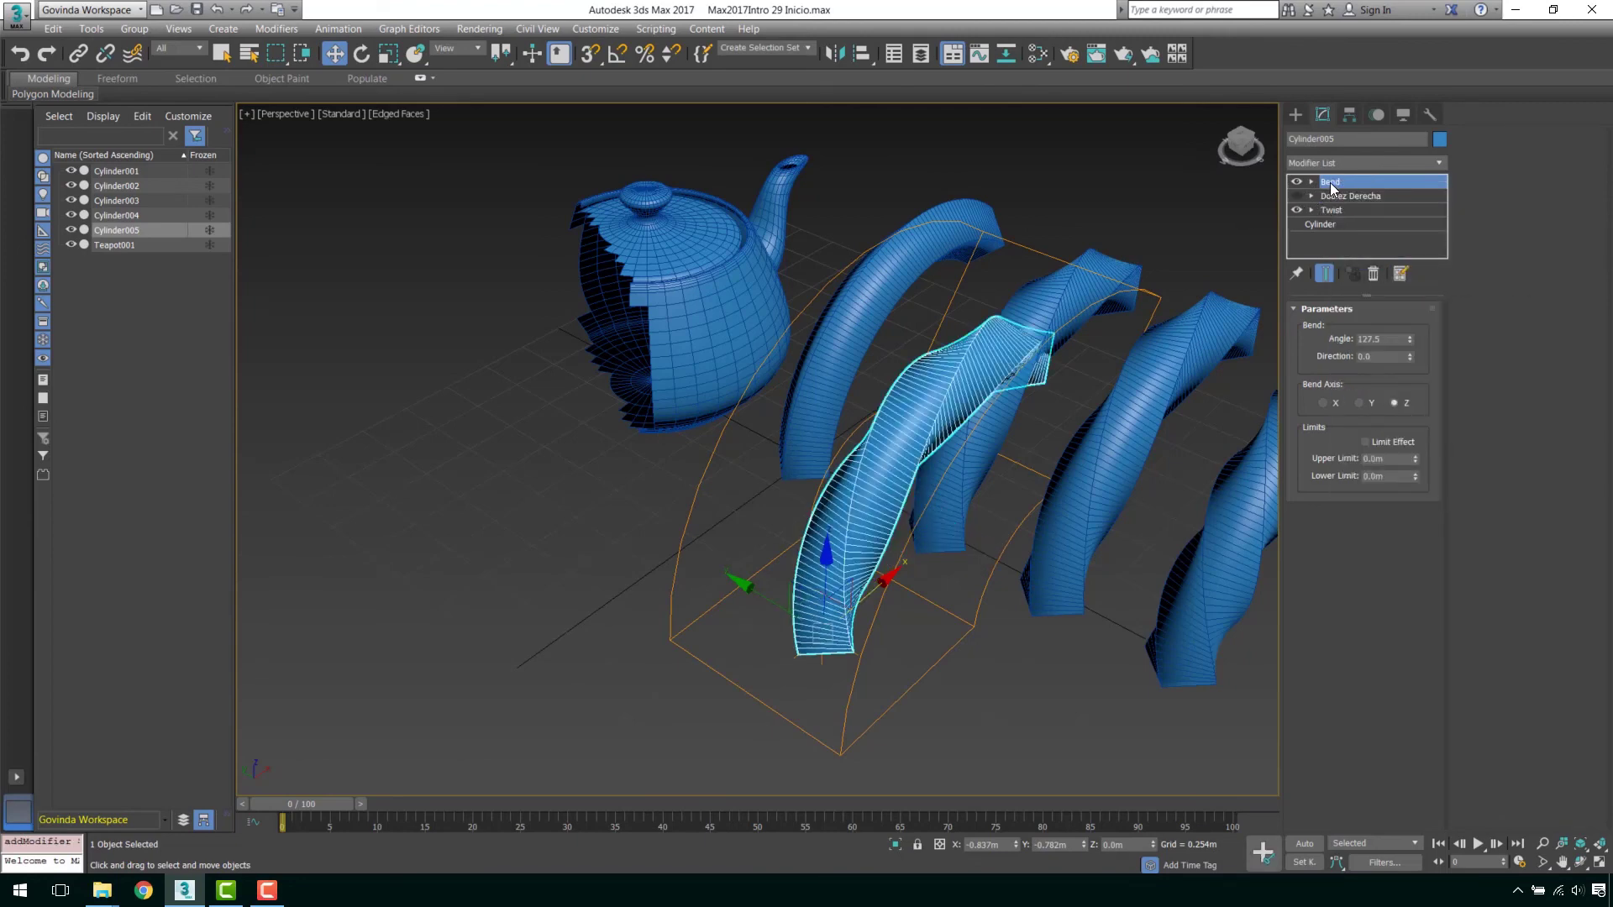
right_click(1329, 184)
click(1366, 189)
- Name the new bend 'Doblez izquierda' and set its Direction to -152.5
text(Do)
text(blez )
text(izquierda)
key(Return)
drag(1410, 356, 1451, 561)
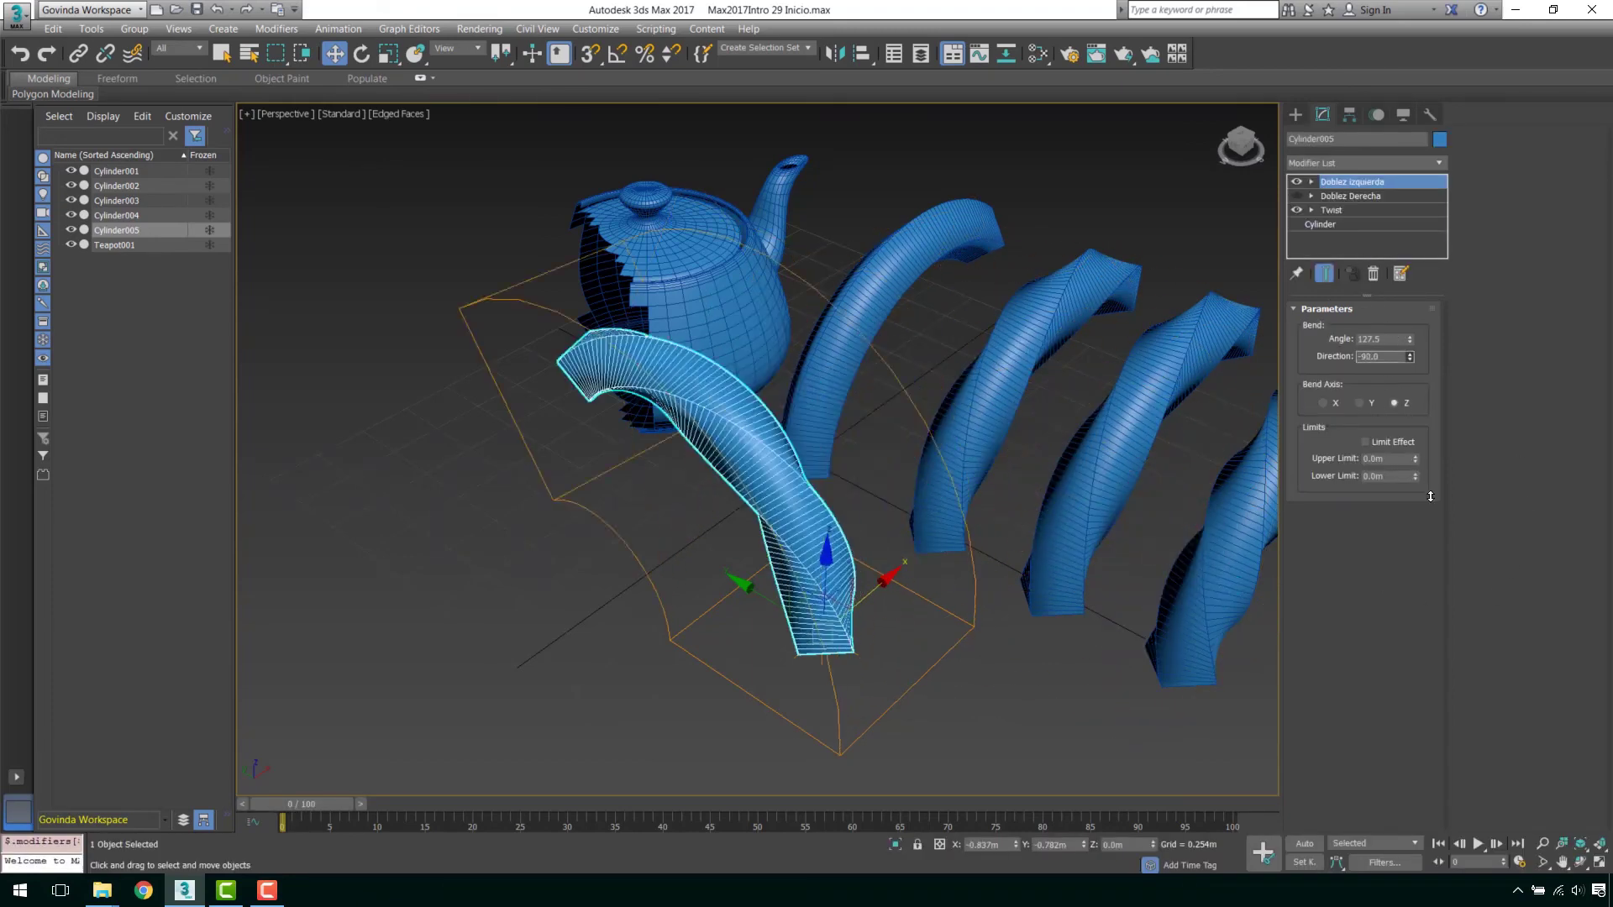
- Compare each bend alone, then enable both so the column curves twice, and deselect it
click(1296, 181)
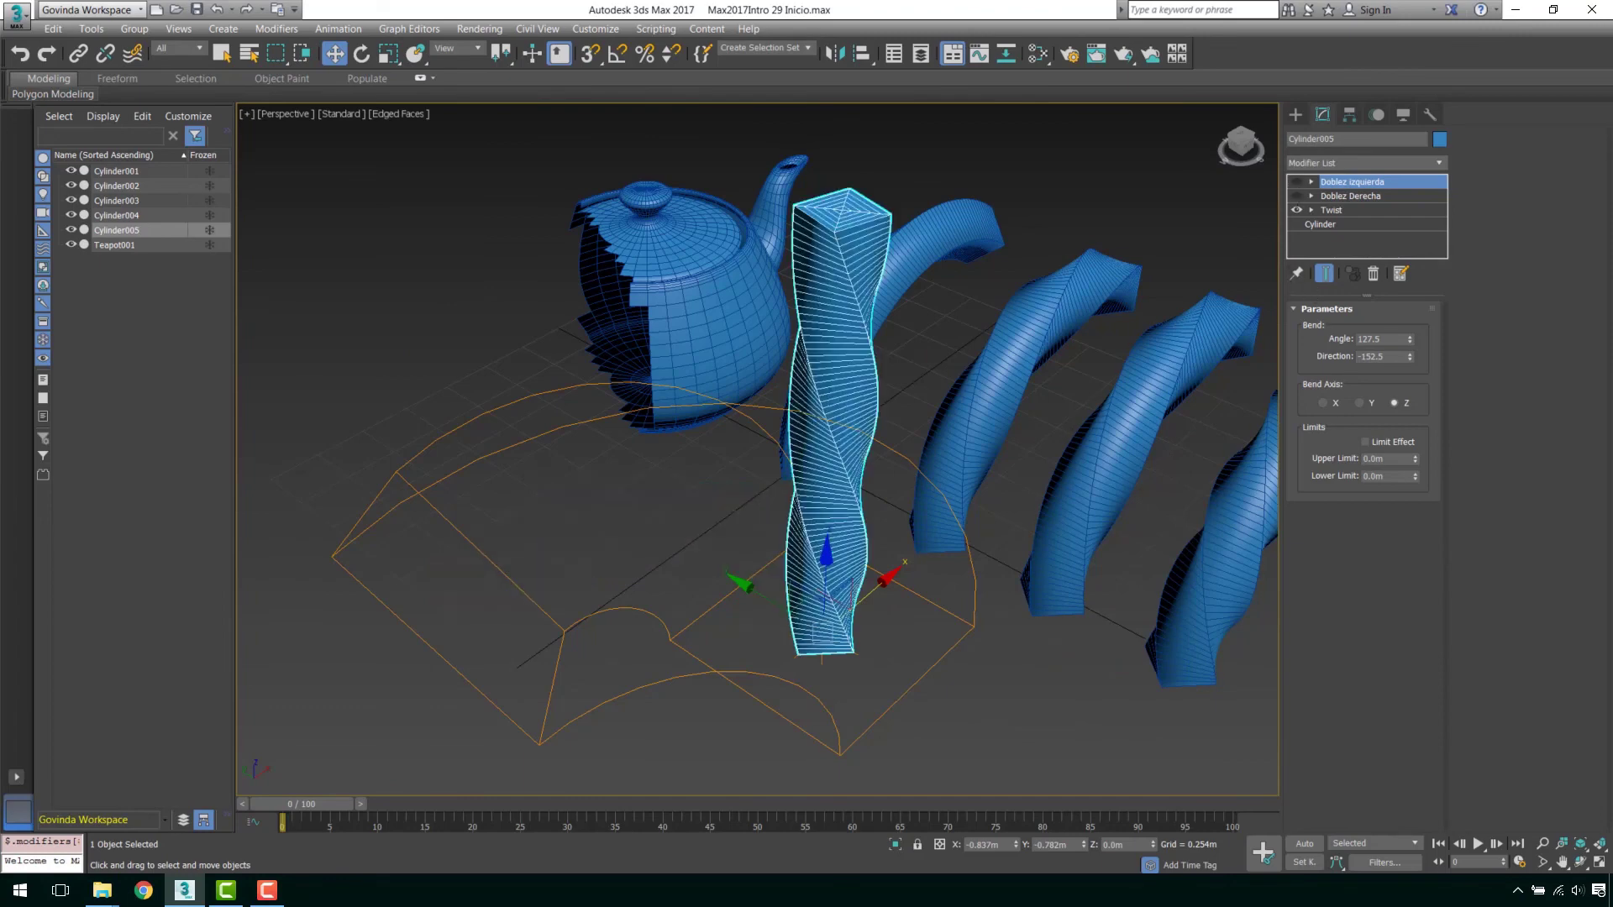
alt+middle_drag(914, 361, 946, 388)
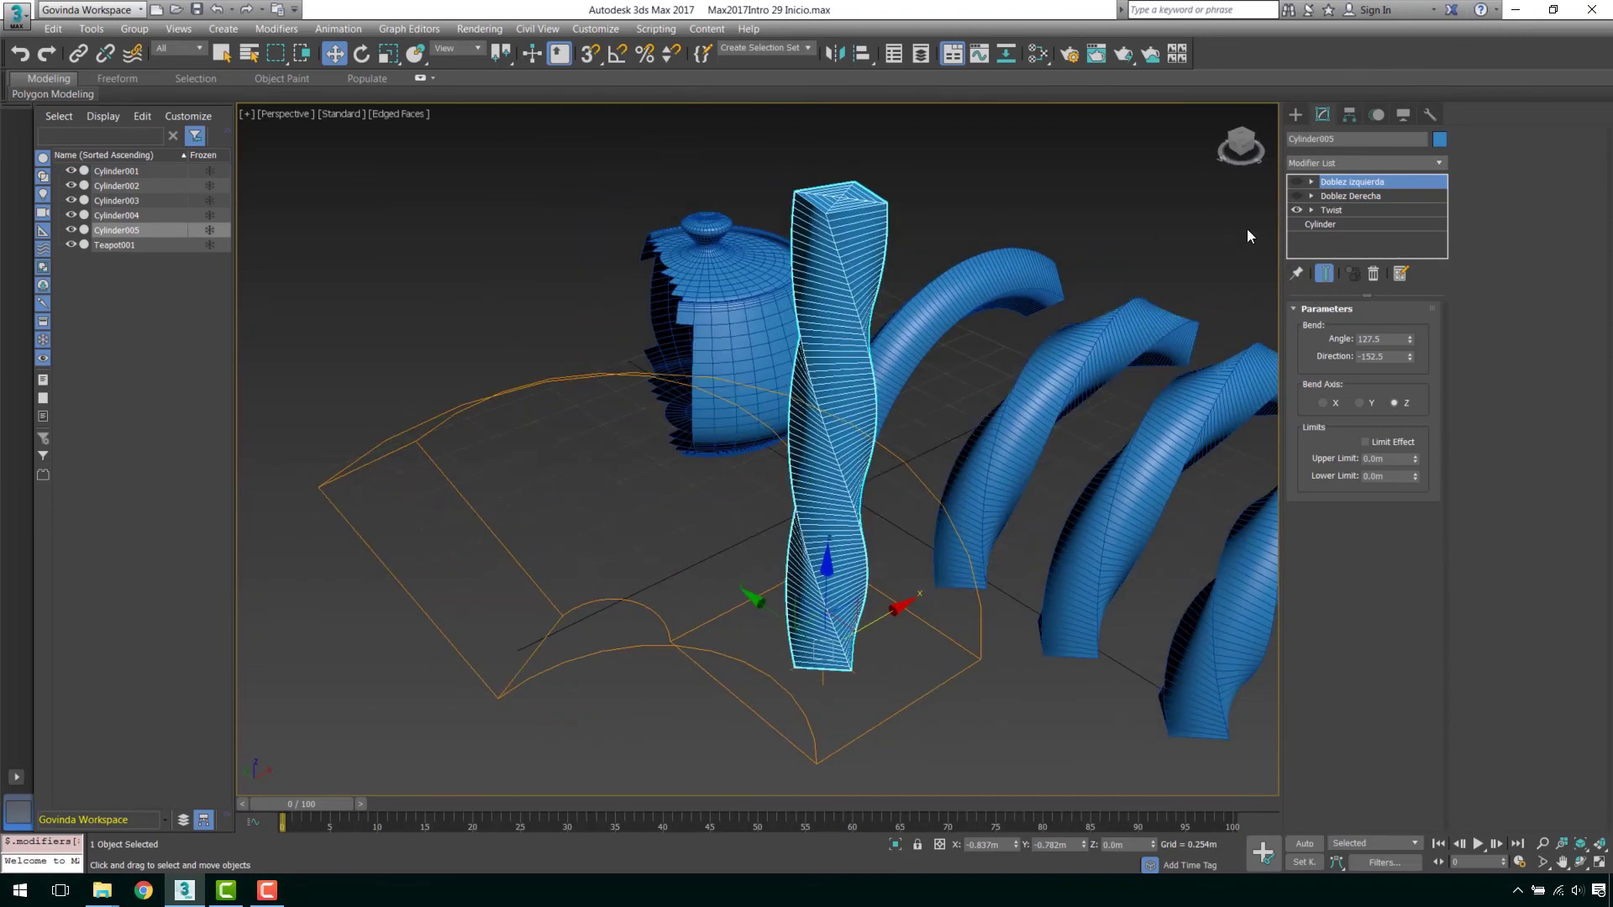
click(1298, 196)
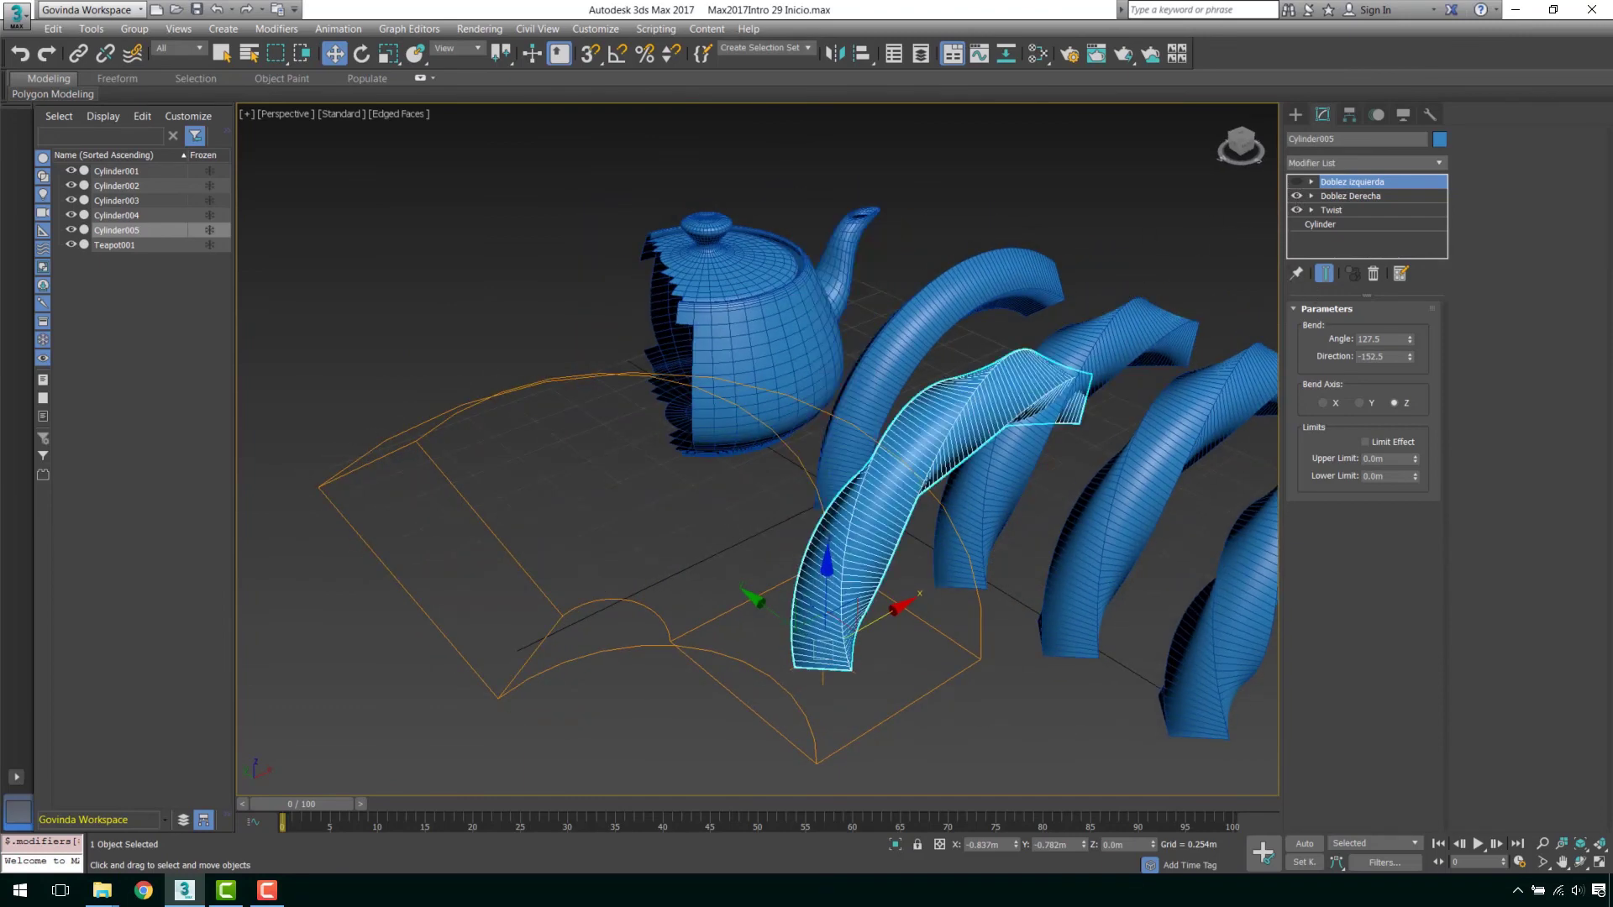
click(1298, 196)
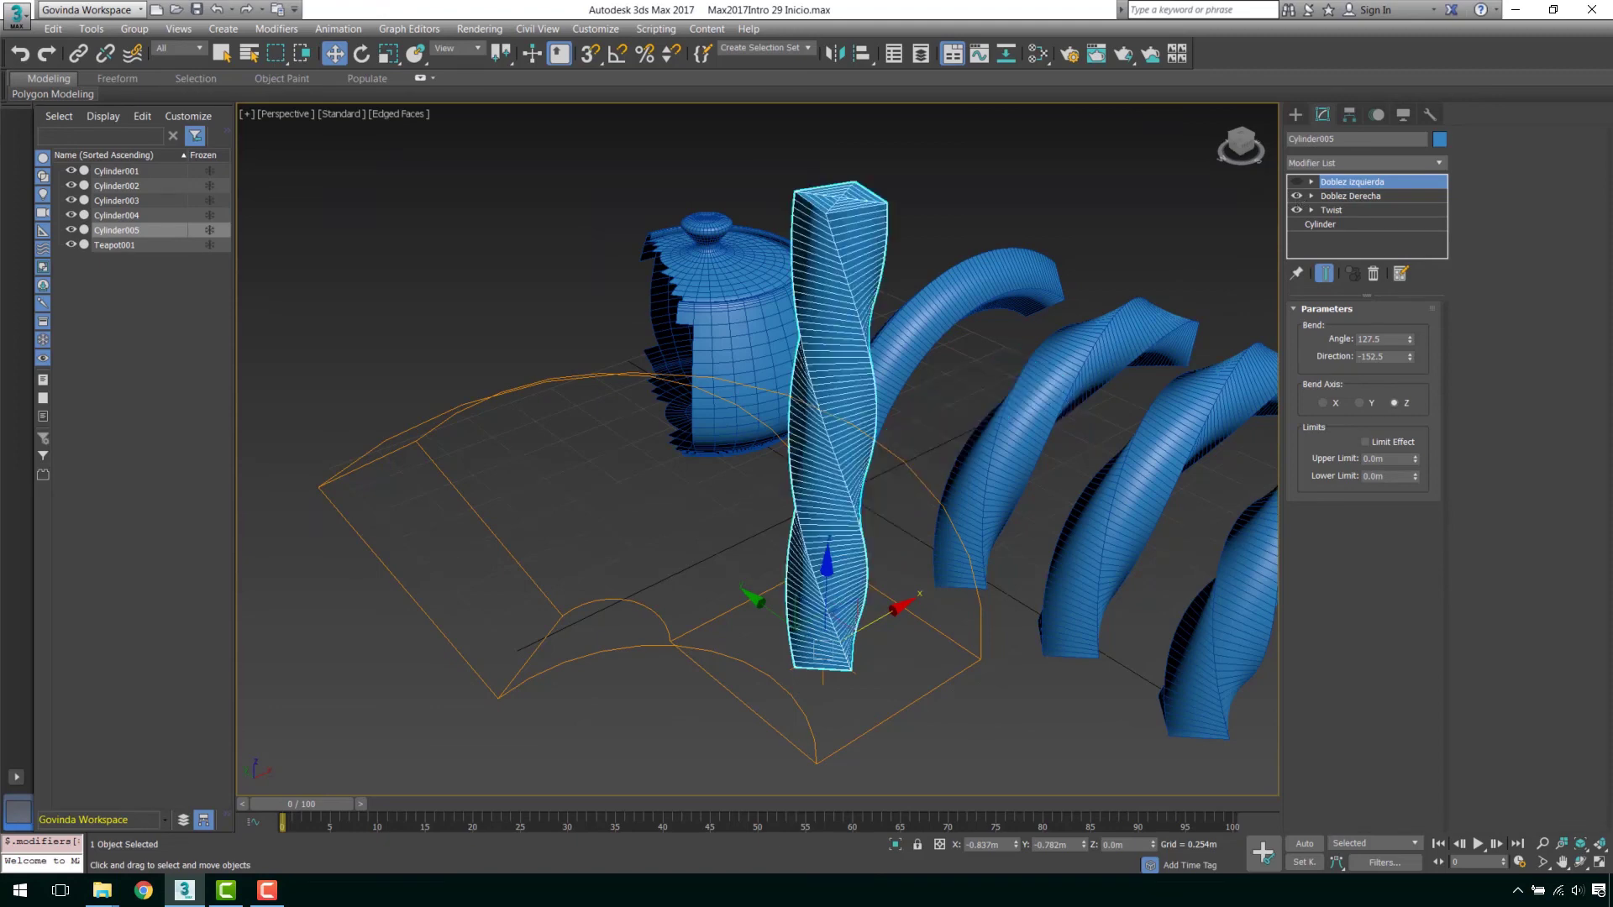
click(1295, 182)
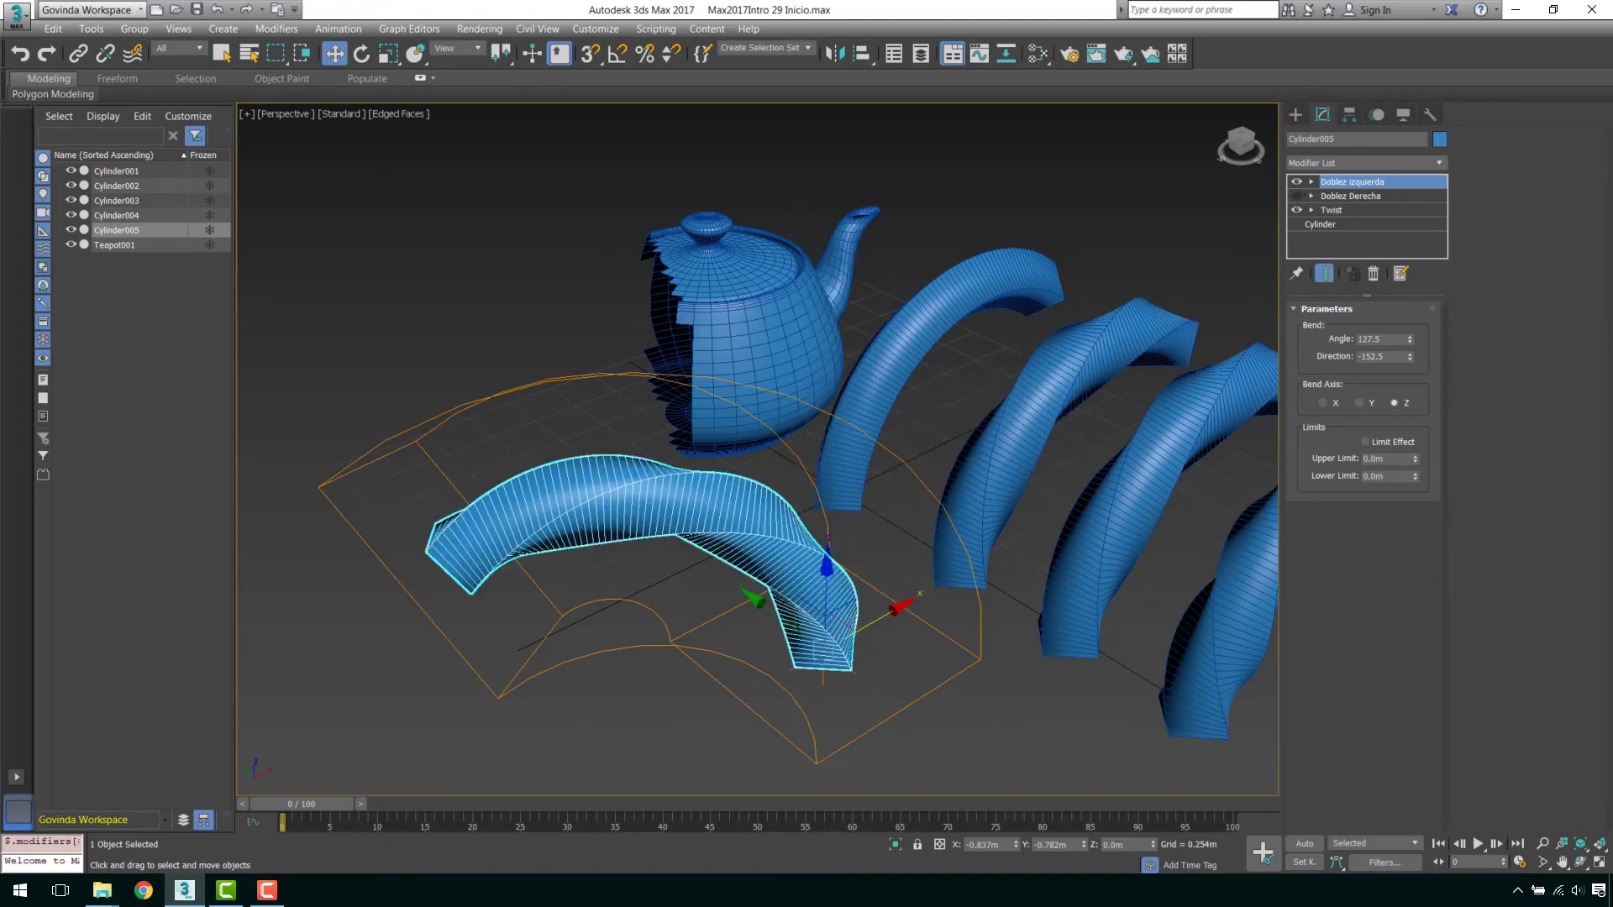
click(1297, 181)
click(1296, 195)
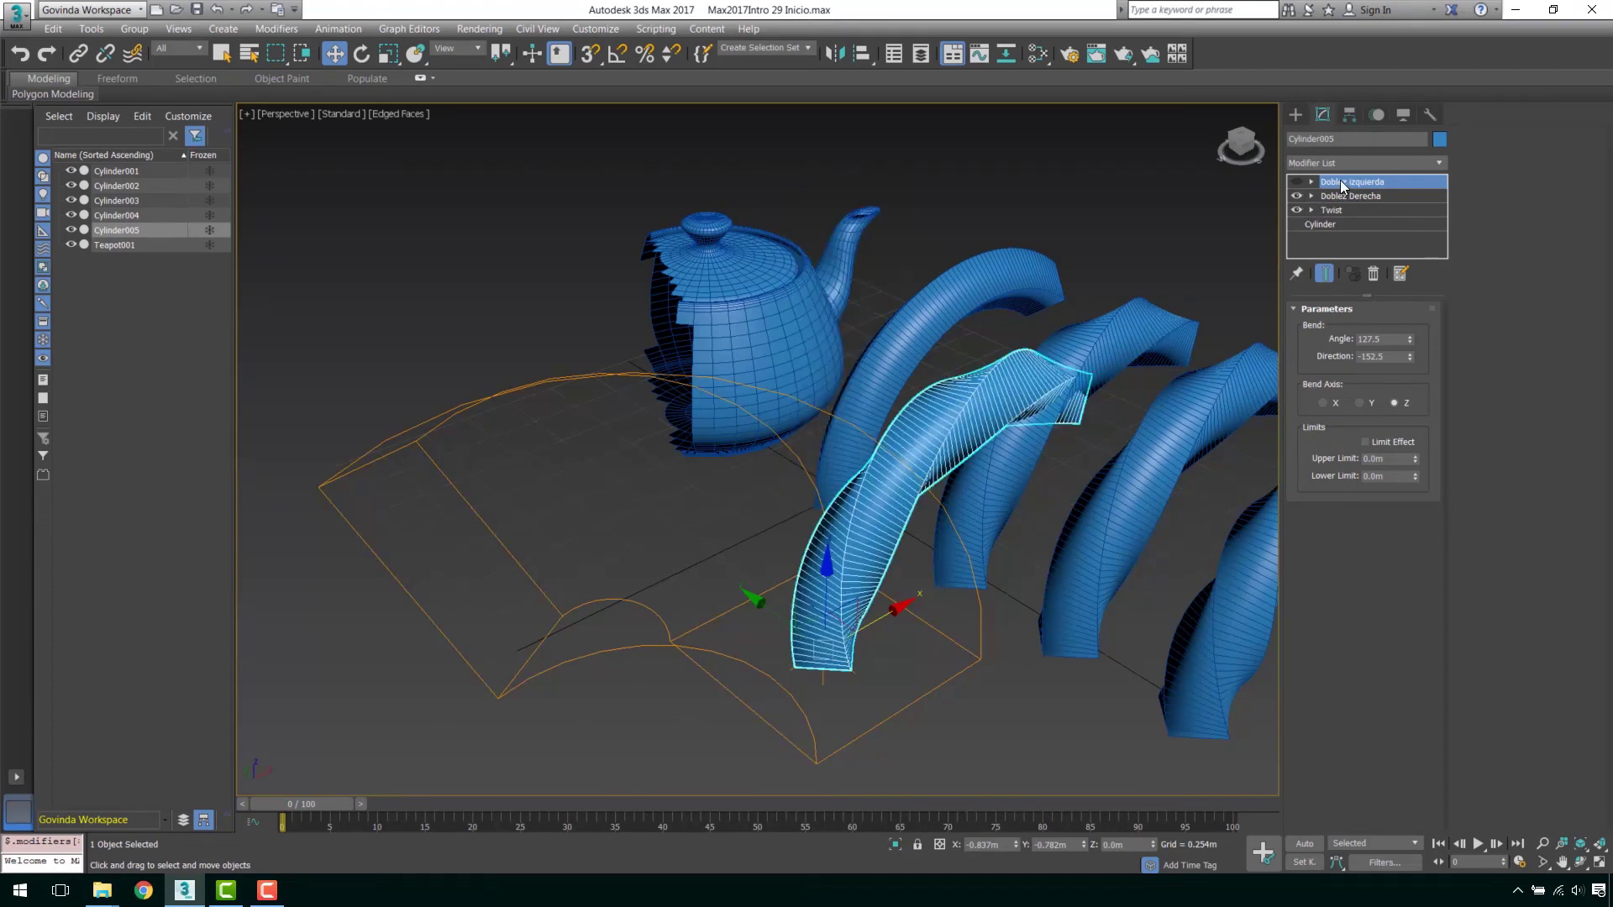
click(1297, 182)
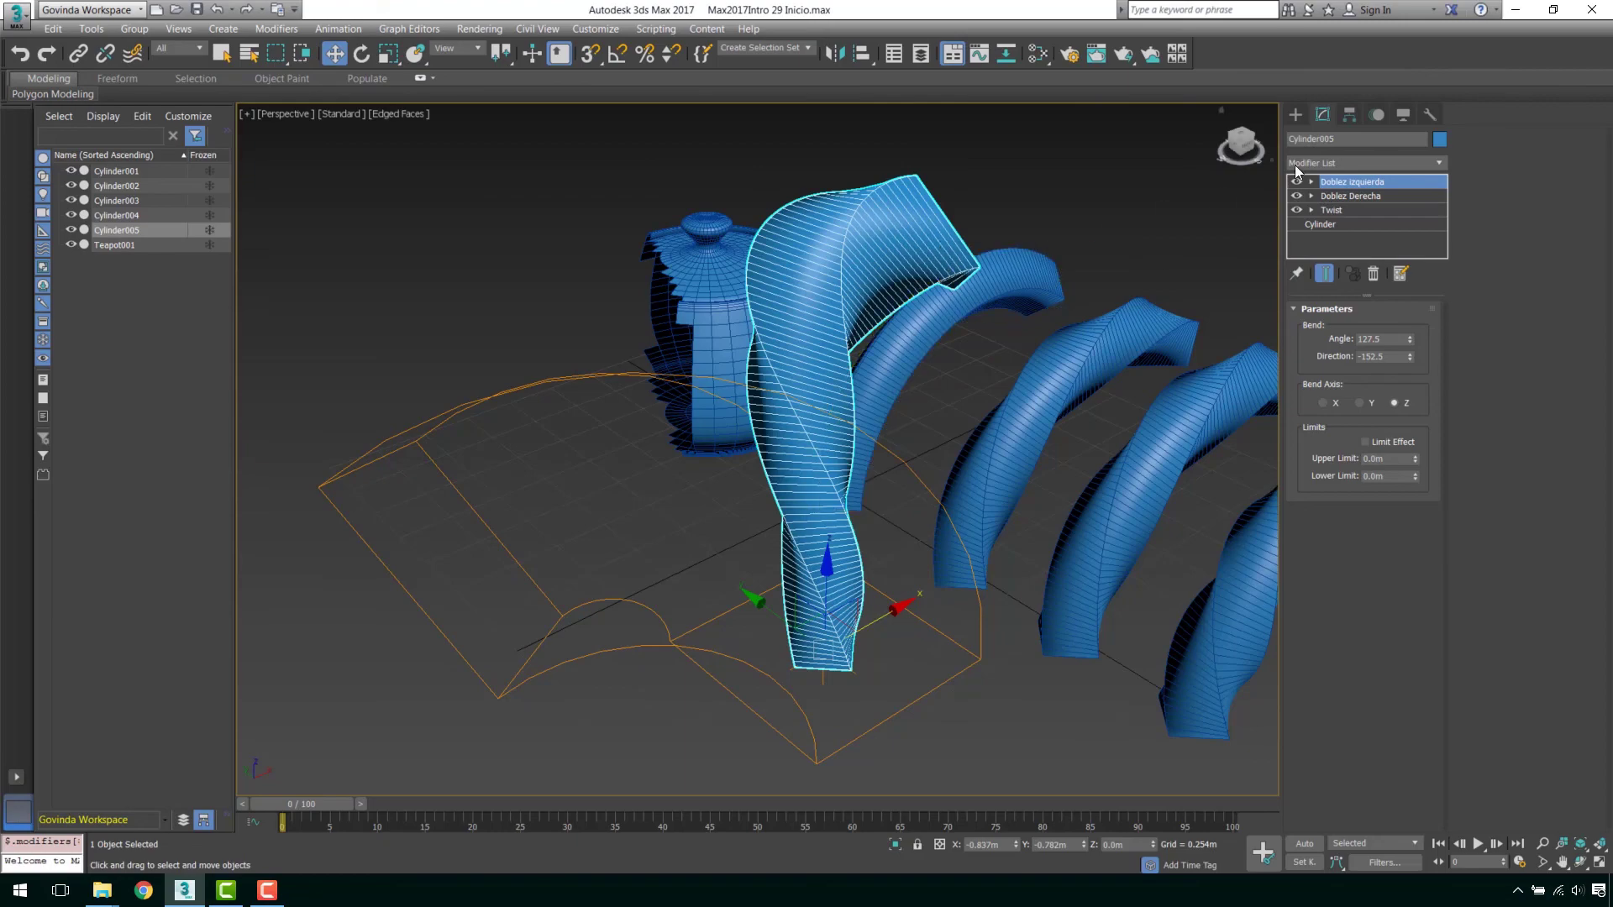
alt+middle_drag(903, 351, 924, 336)
click(976, 302)
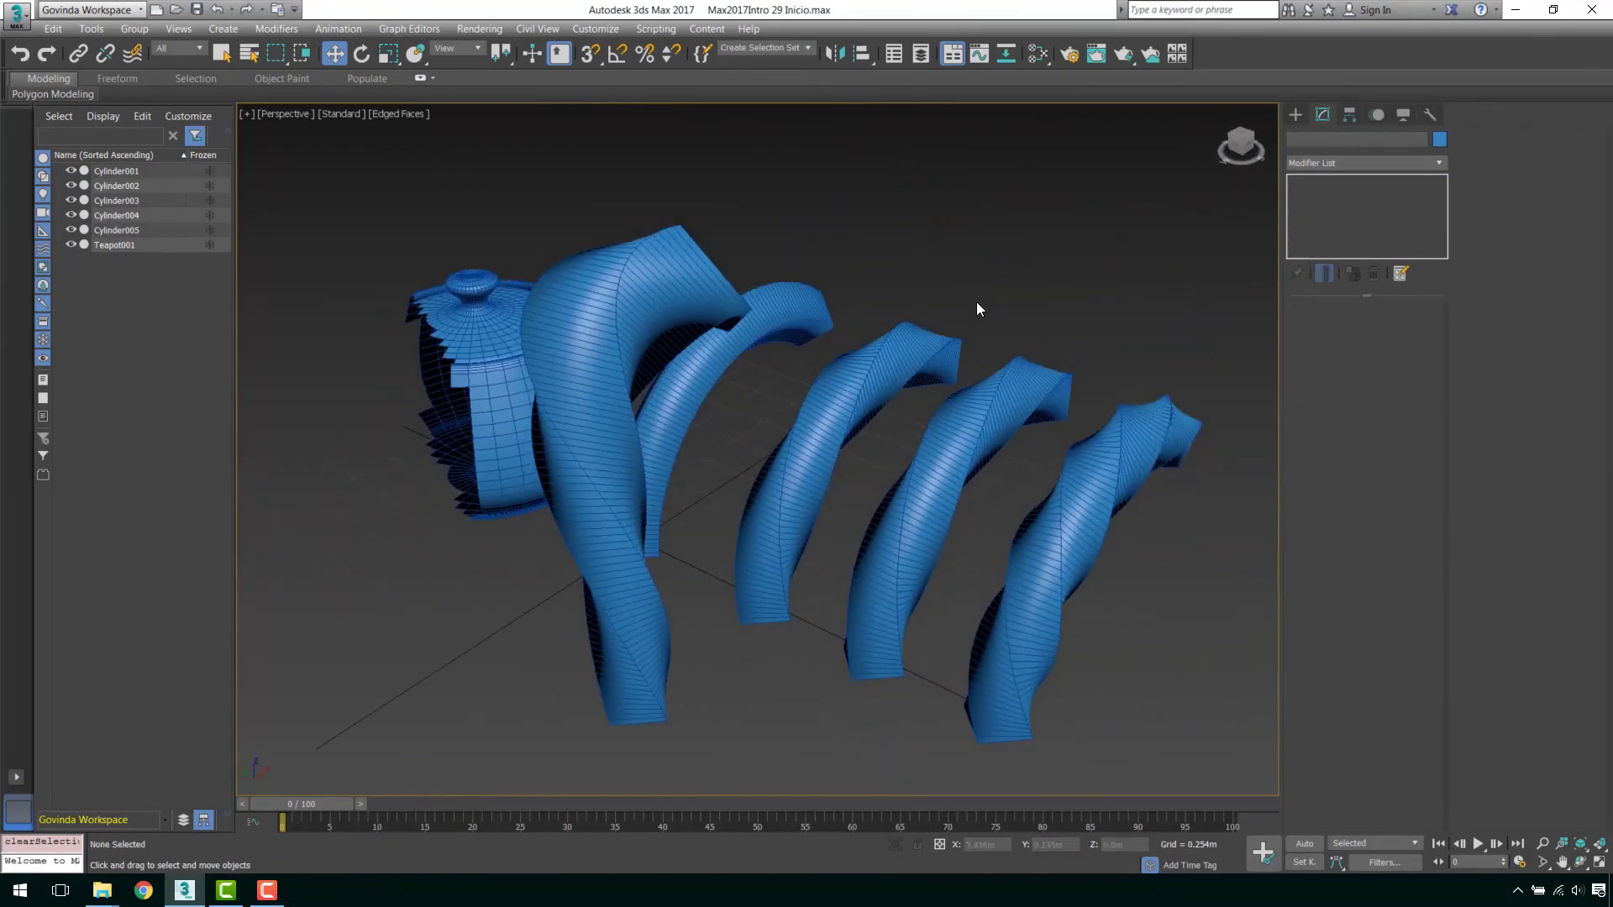